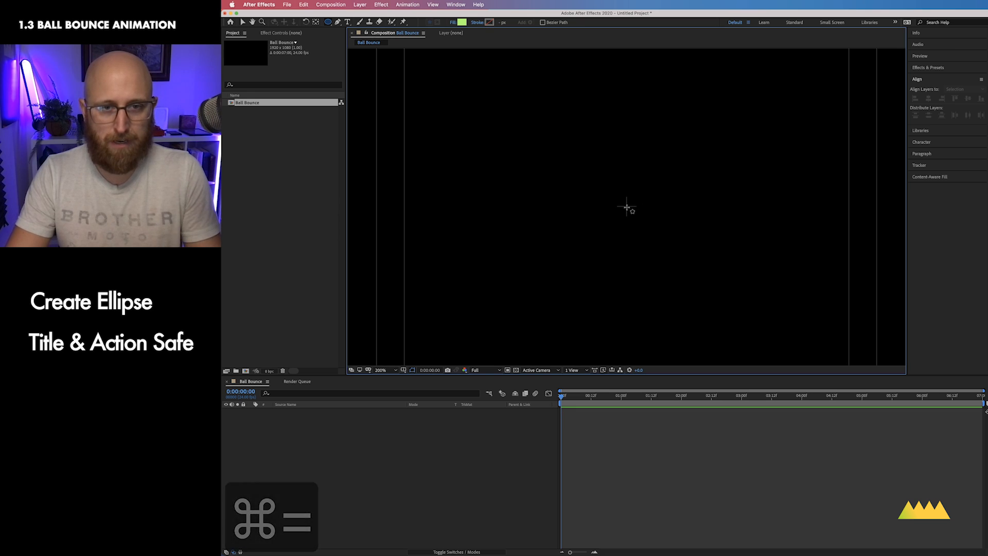
Step: Draw a circle from the composition centre with the Ellipse tool
drag(626, 206, 626, 206)
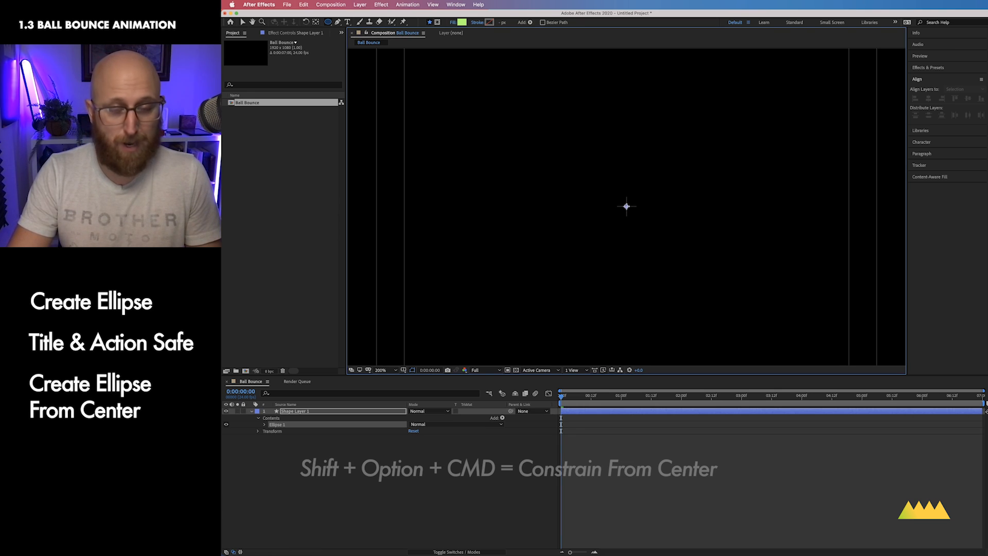
drag(626, 206, 649, 249)
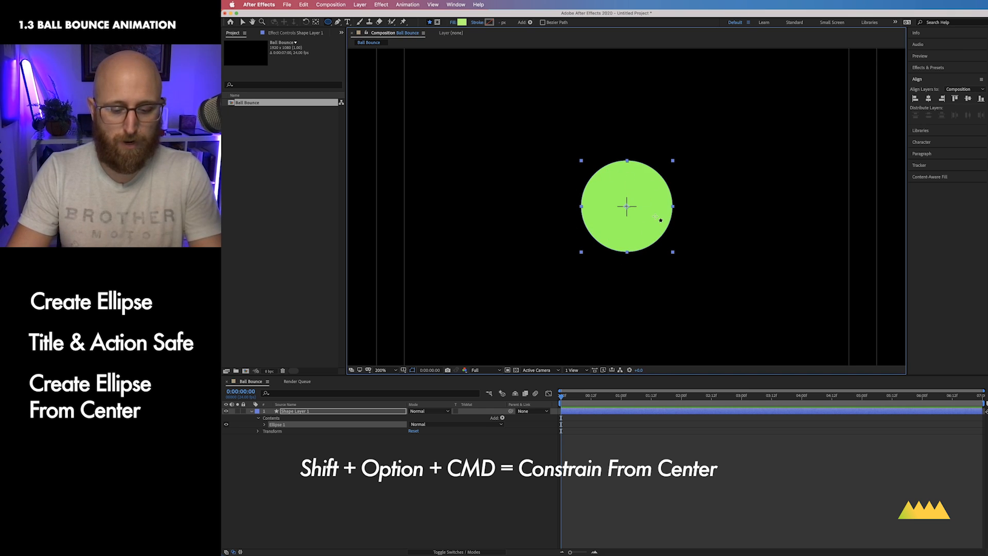
key(super+minus)
key(super+minus)
key(super+equal)
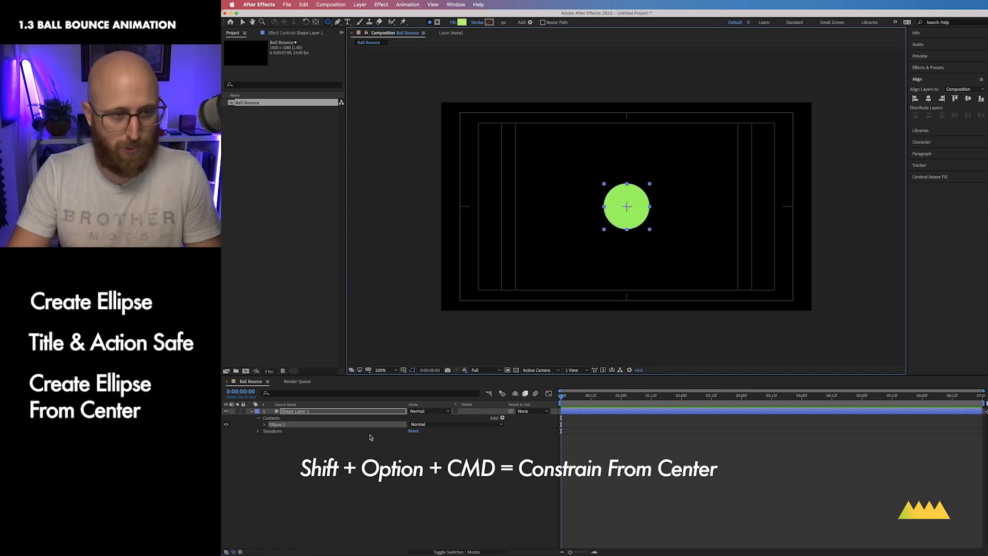
Step: Rename the shape layer to Ball Layer
click(313, 411)
key(s)
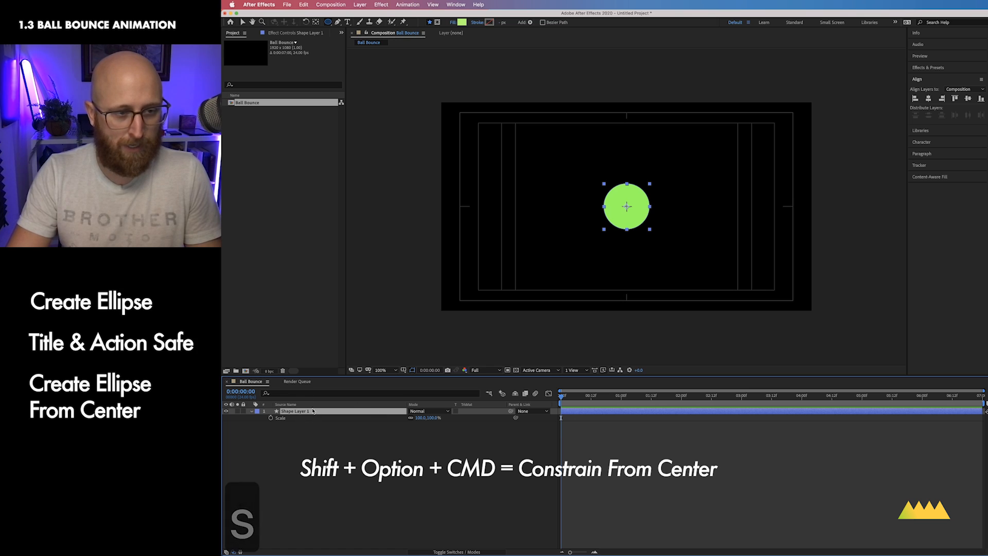
key(Return)
text(Ball)
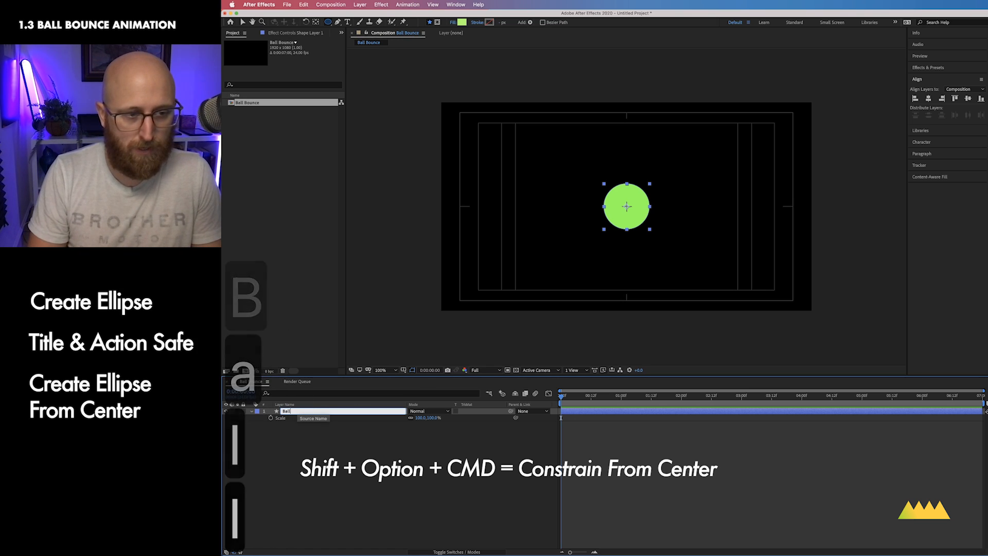
text( Layer)
key(Return)
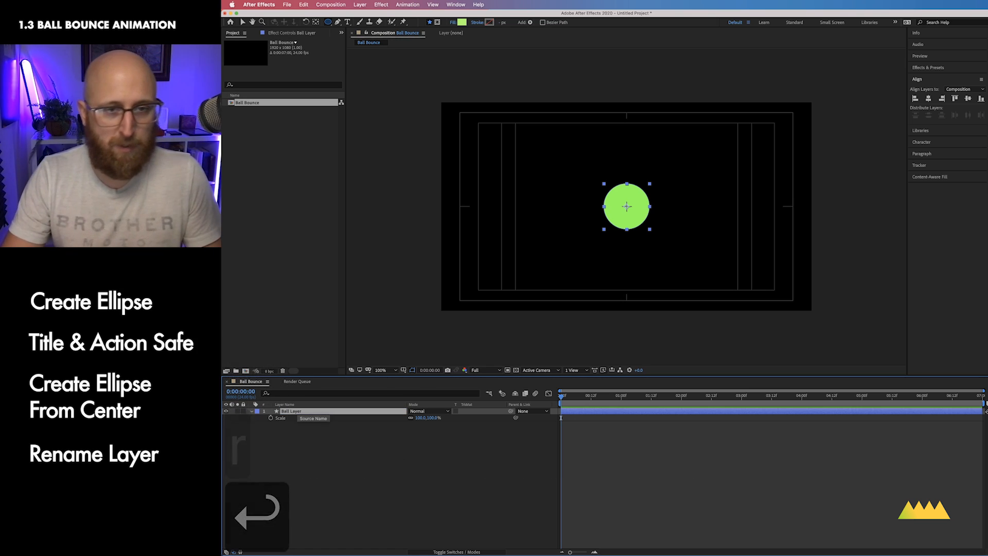
Step: Scale the ball layer down to 41%
click(357, 425)
drag(438, 417, 411, 418)
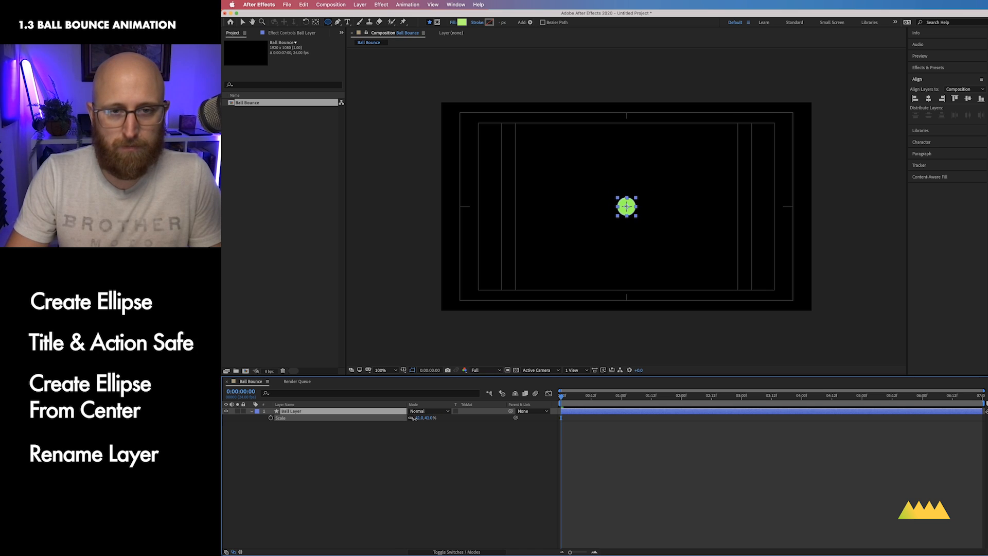
click(412, 425)
click(373, 413)
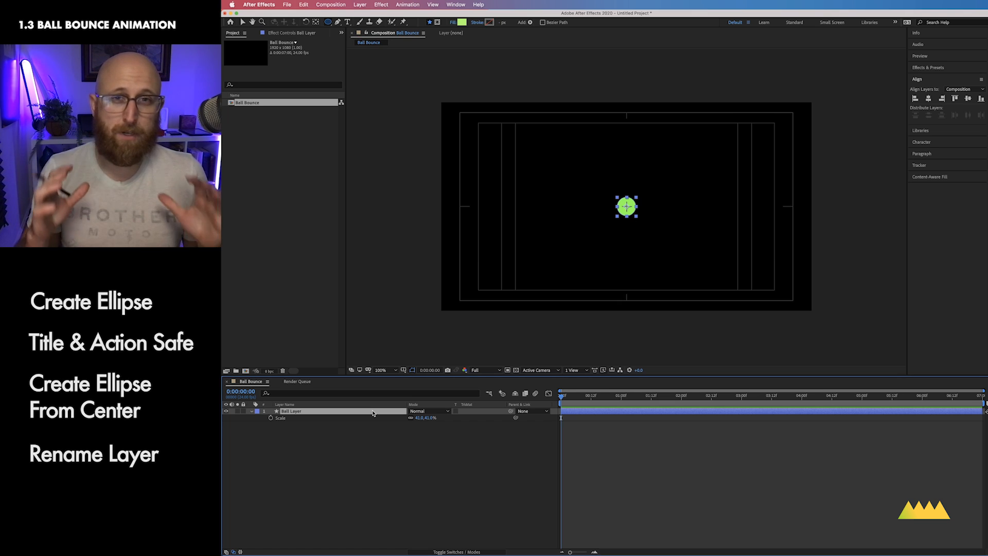
Step: Reveal the ball layer's Position property and separate its dimensions into X and Y Position
key(p)
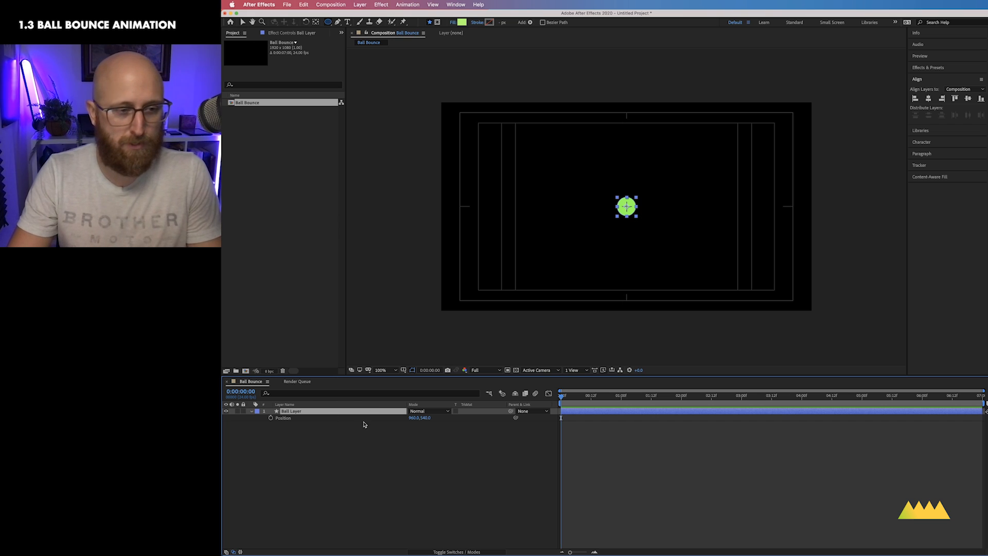
click(314, 420)
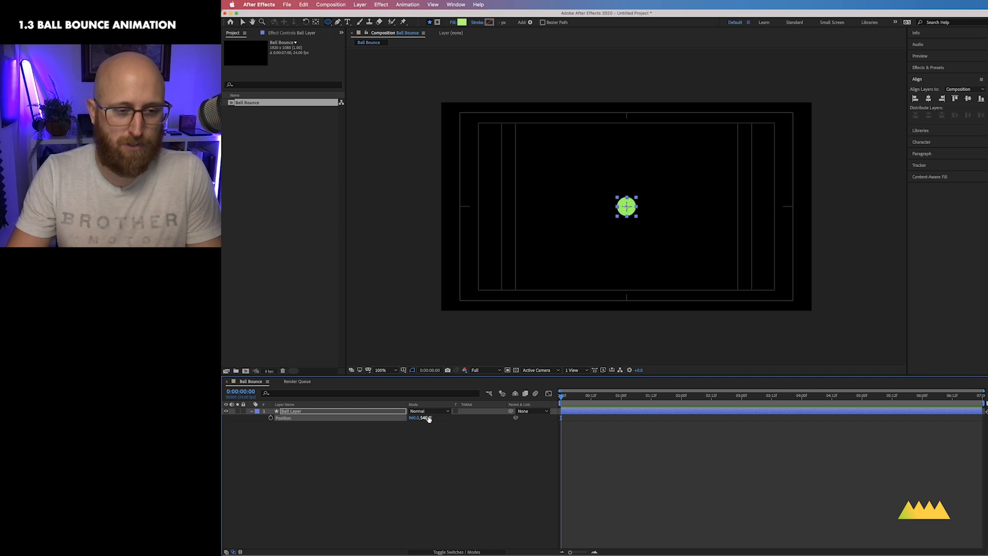
drag(425, 417, 458, 418)
key(super+z)
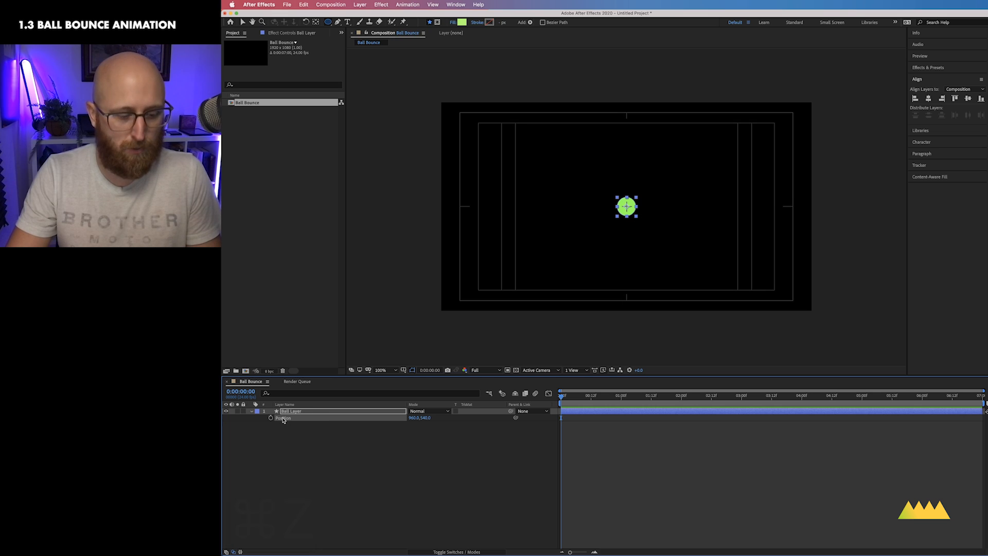
right_click(283, 419)
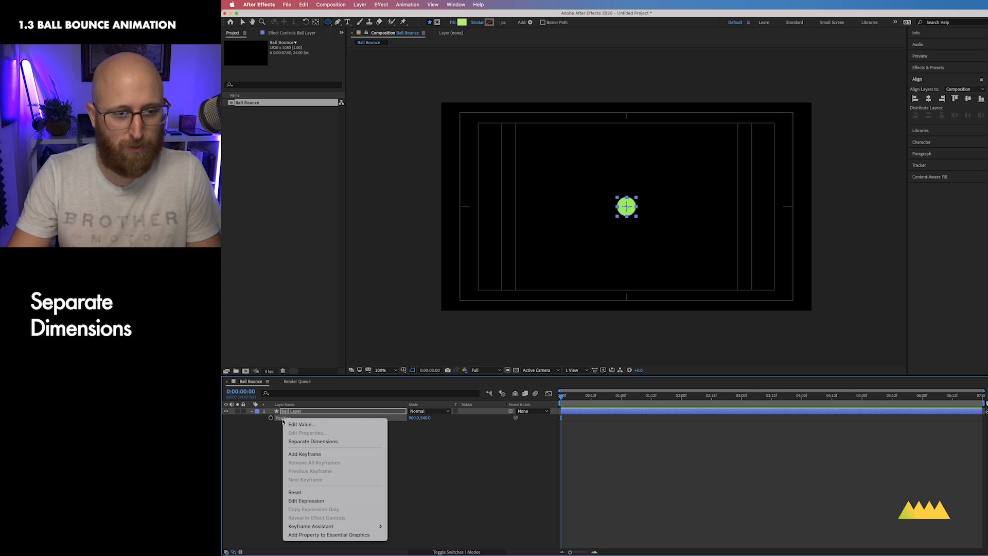
click(341, 441)
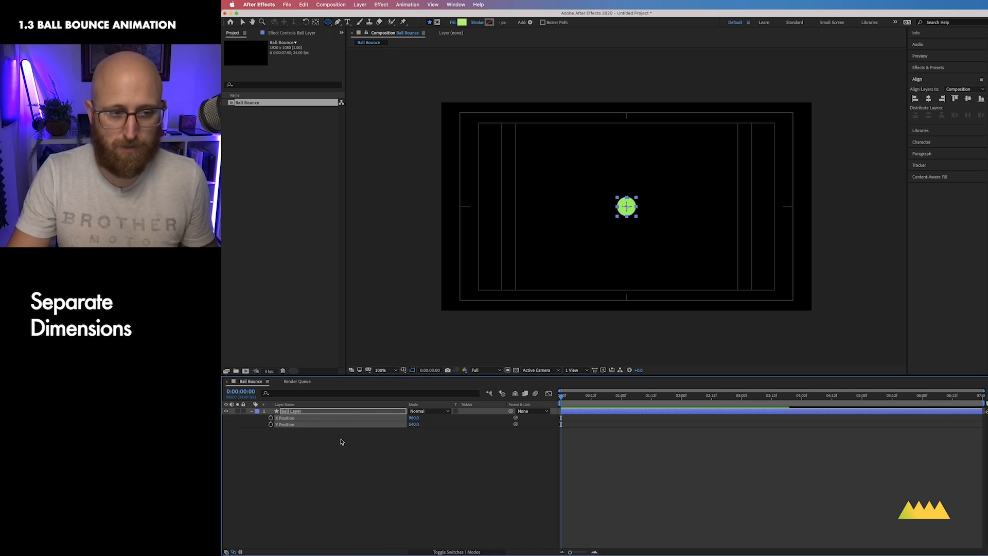
click(316, 440)
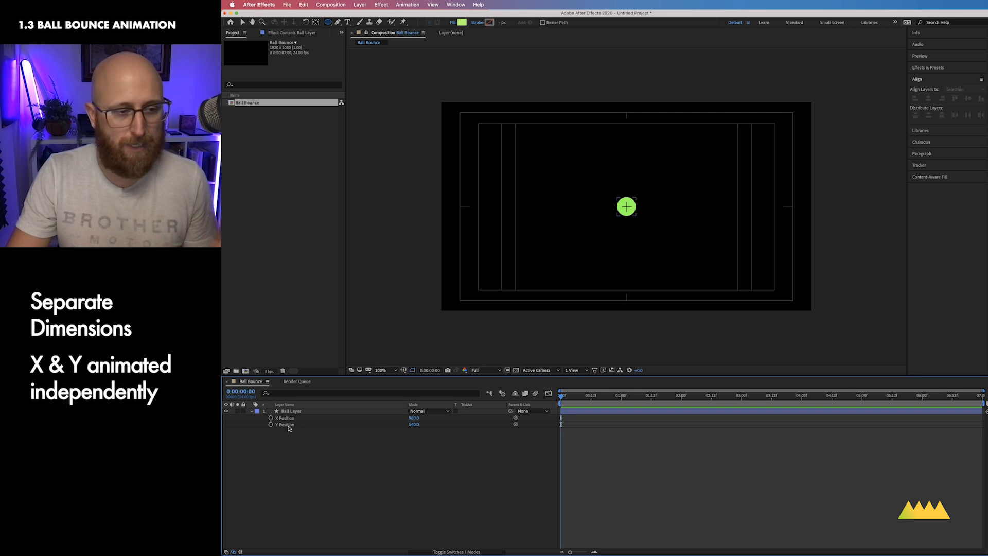
drag(413, 418, 416, 420)
key(super+z)
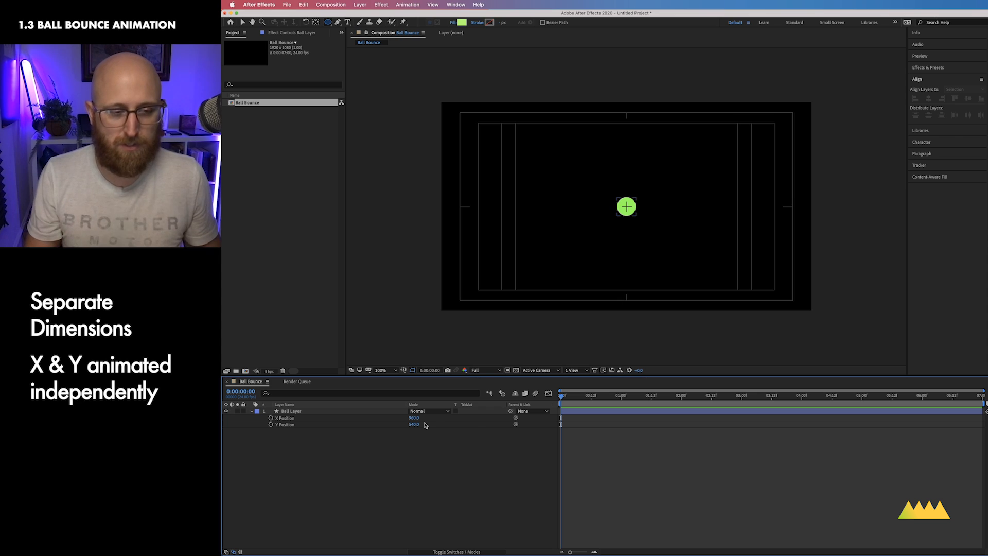
click(287, 425)
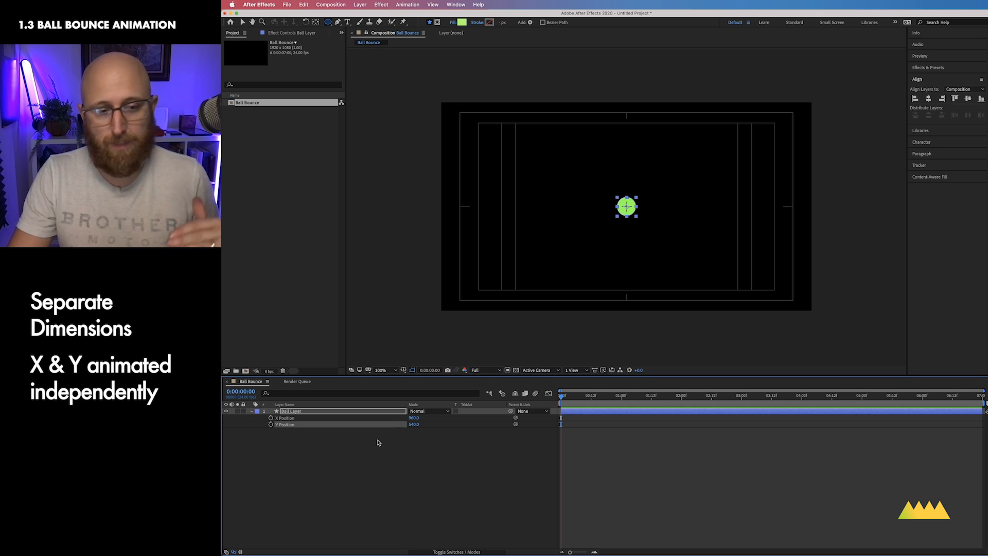
mouse_move(414, 424)
mouse_down()
mouse_move(379, 424)
mouse_move(507, 424)
mouse_move(423, 426)
mouse_up()
key(super+z)
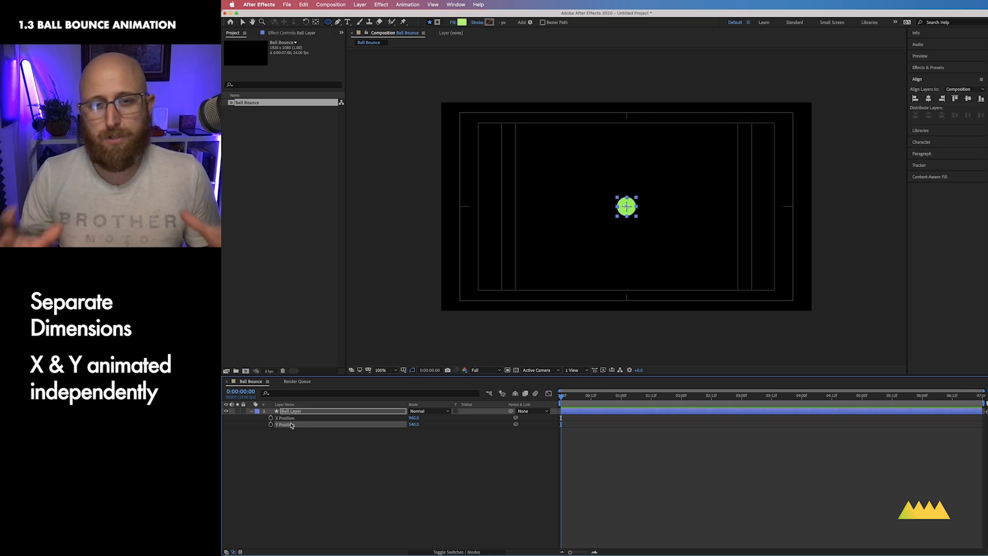
Step: Set the ball's Y Position to 212 and add a Y Position keyframe at the start of the timeline
click(413, 424)
text(258)
key(Return)
drag(301, 423, 294, 426)
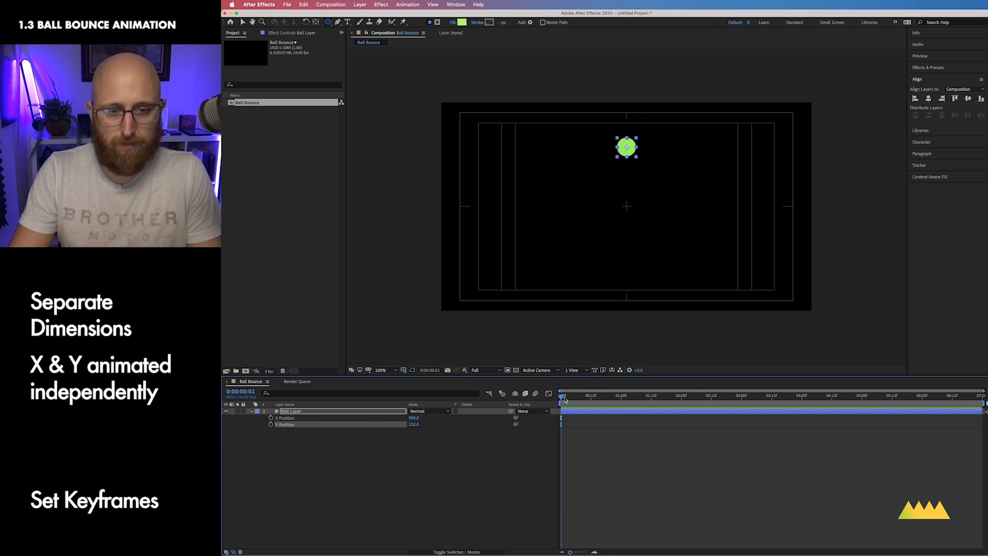
drag(562, 397, 529, 398)
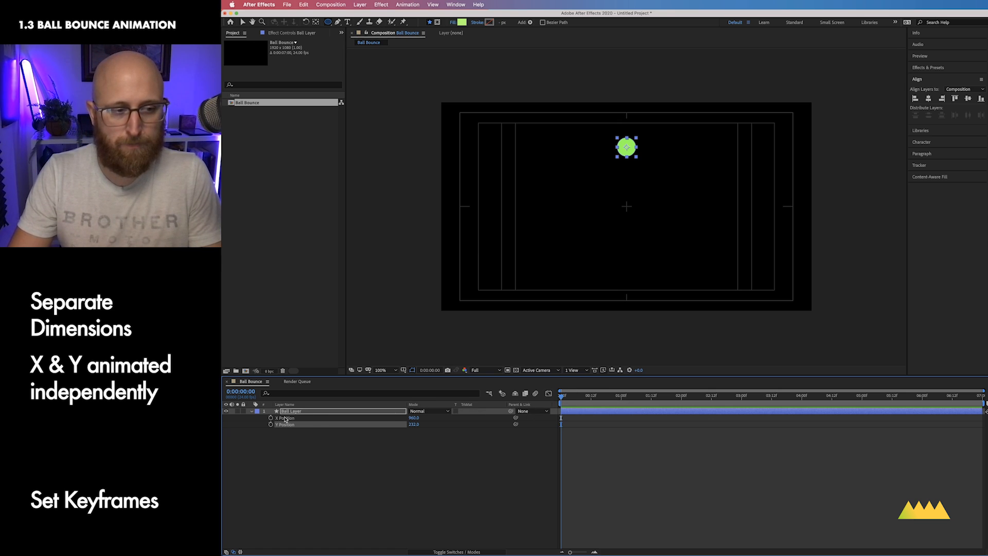
click(271, 424)
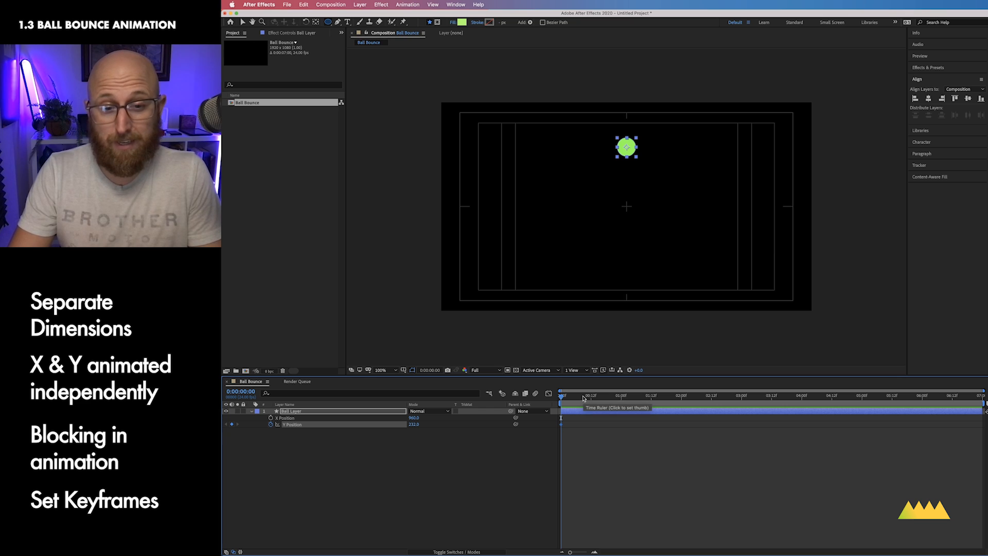
Step: At frame 12, set the Y Position to 821 to create a second keyframe
mouse_move(585, 397)
mouse_down()
mouse_move(621, 399)
mouse_move(590, 395)
mouse_up()
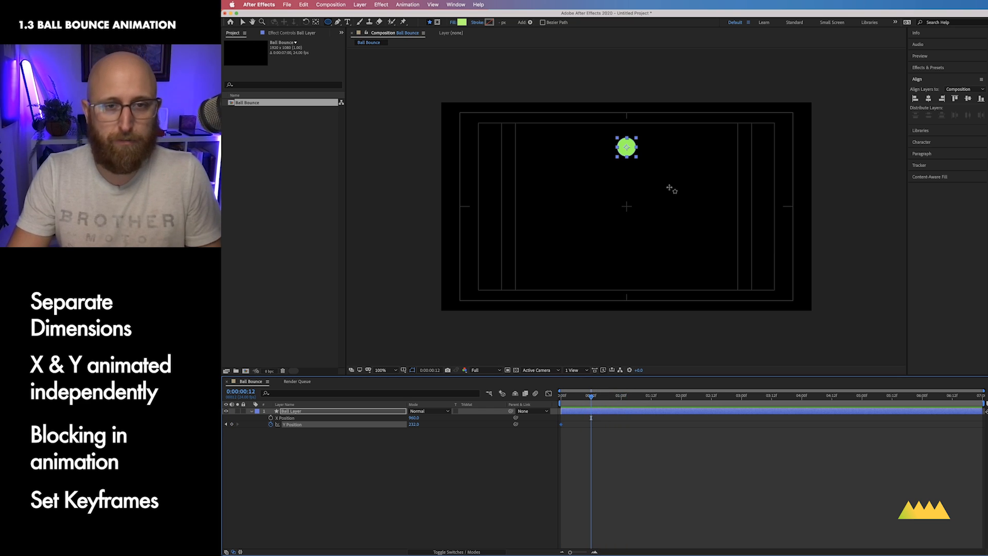
drag(413, 424, 712, 459)
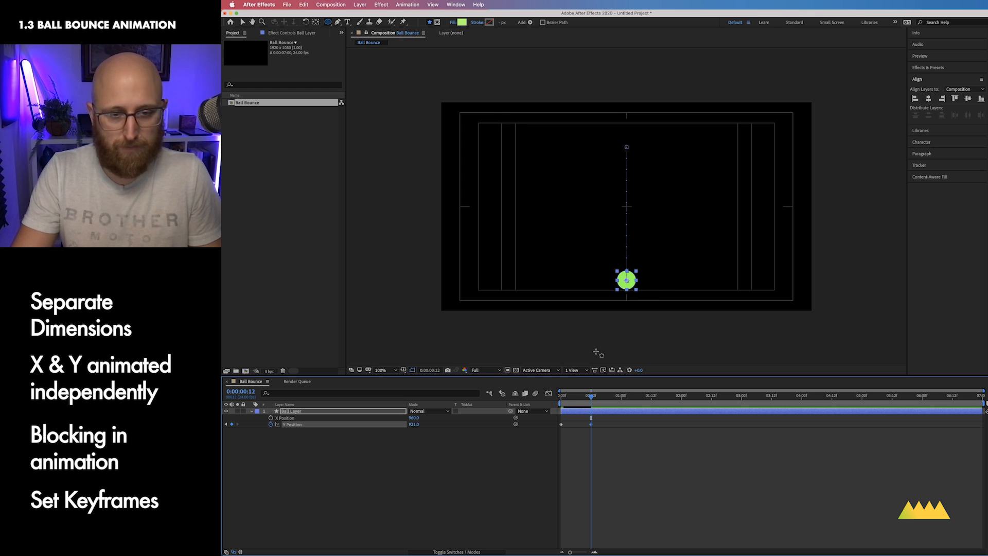
Step: Examine the ball's motion path and the Y Position speed graph in the Graph Editor
drag(592, 398, 560, 401)
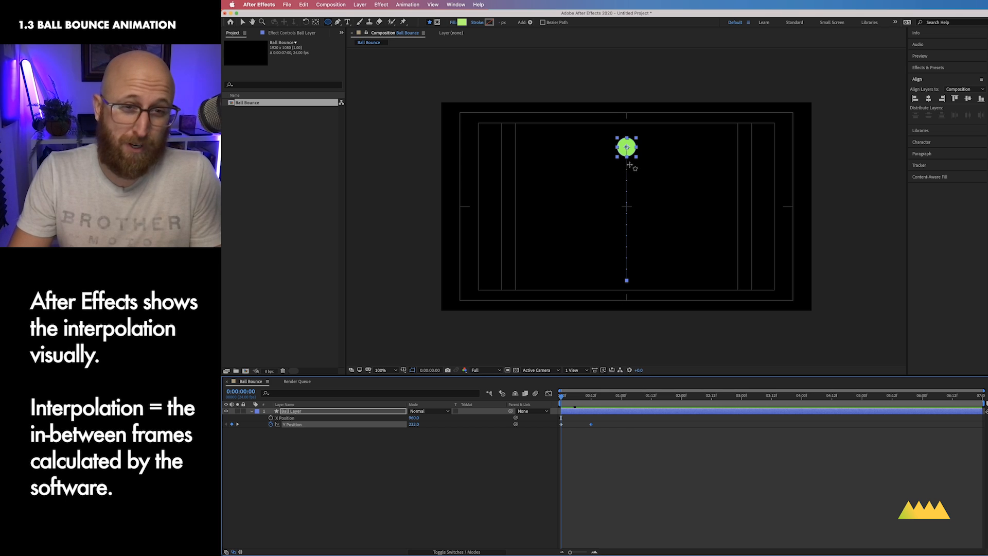
key(super+equal)
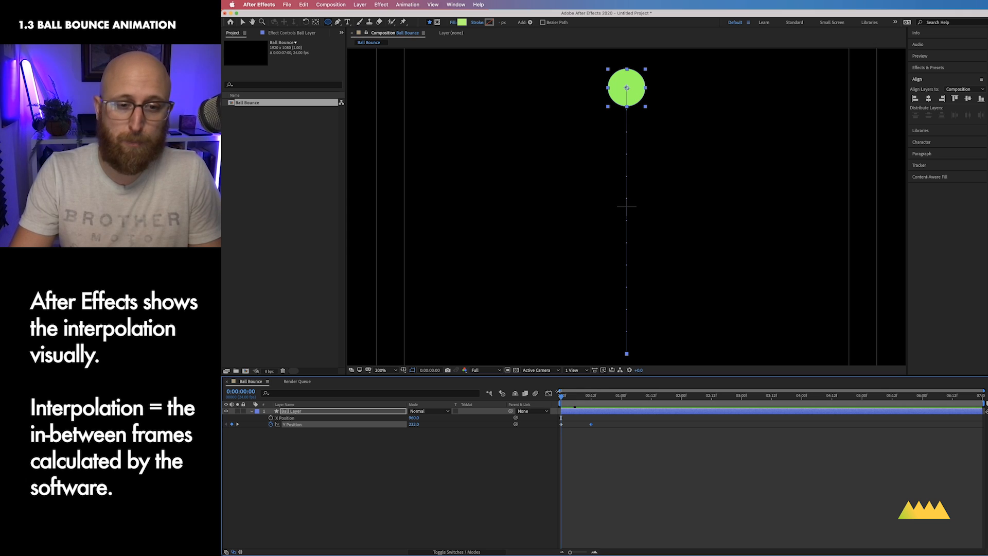
mouse_move(561, 395)
mouse_down()
mouse_move(590, 400)
mouse_move(561, 399)
mouse_up()
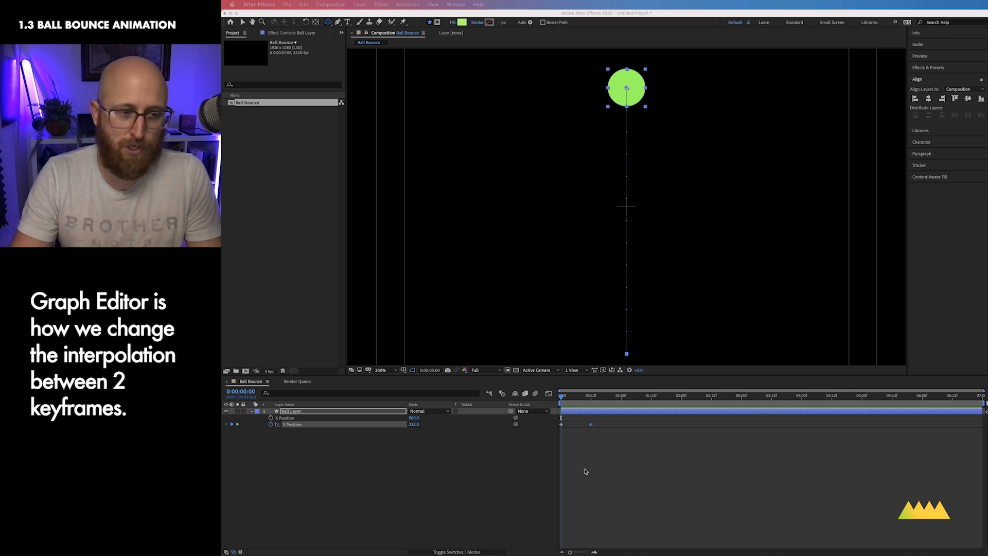
click(612, 439)
click(605, 449)
drag(607, 449, 549, 414)
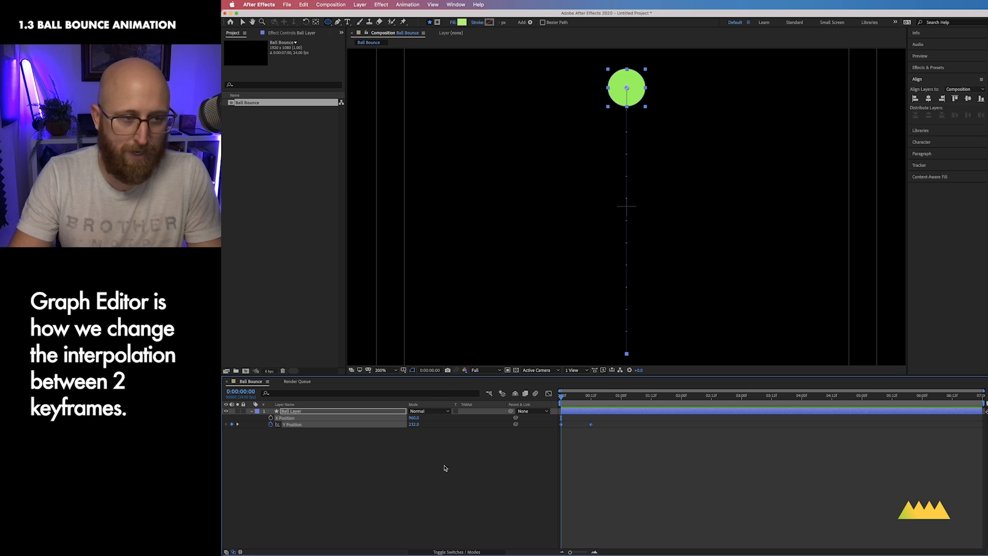
click(548, 393)
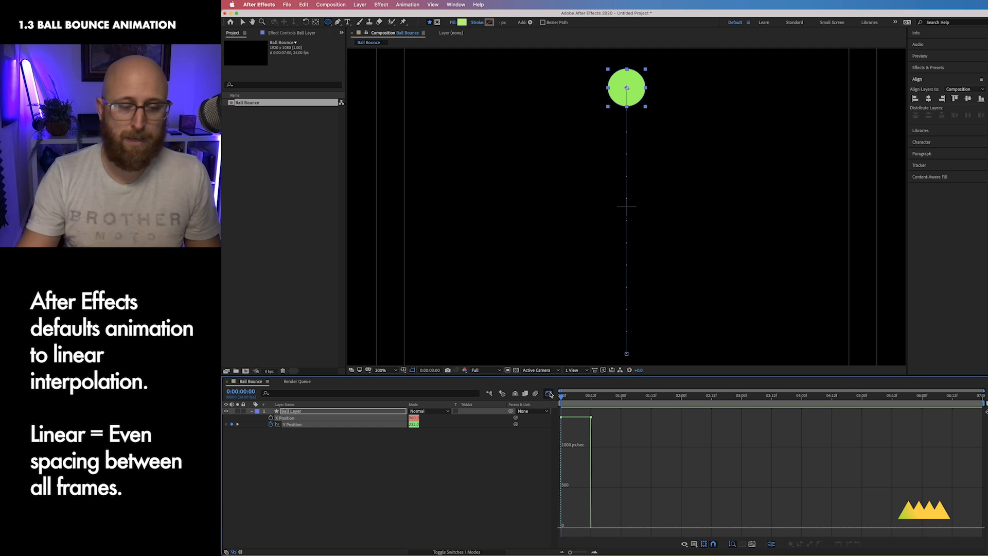
click(549, 393)
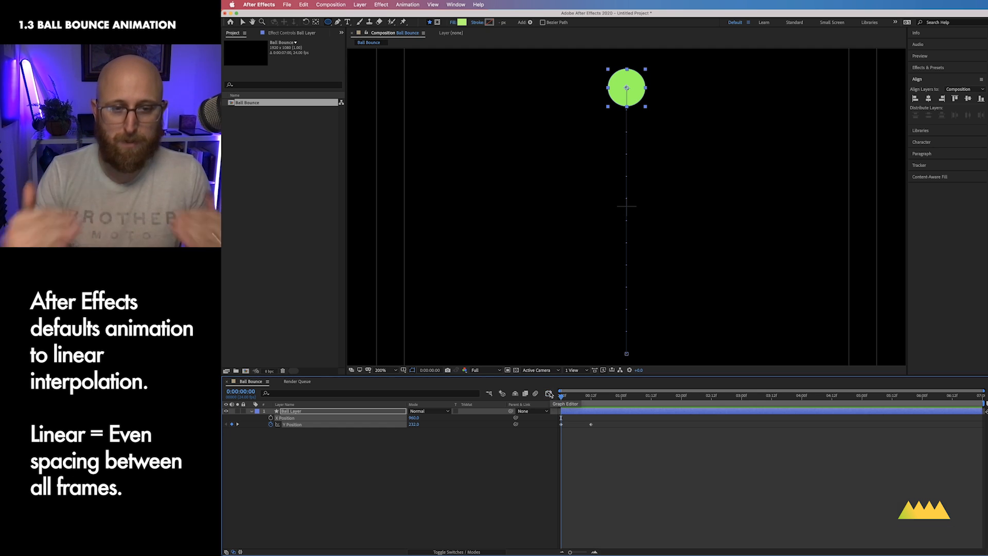
Step: Select both Y Position keyframes and apply Easy Ease to them
drag(626, 467, 551, 414)
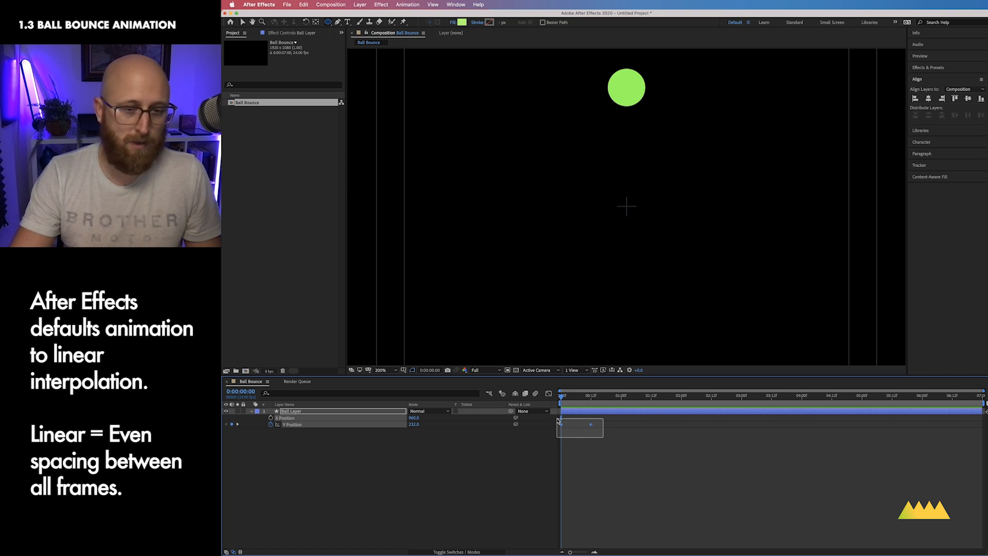
ctrl+click(591, 426)
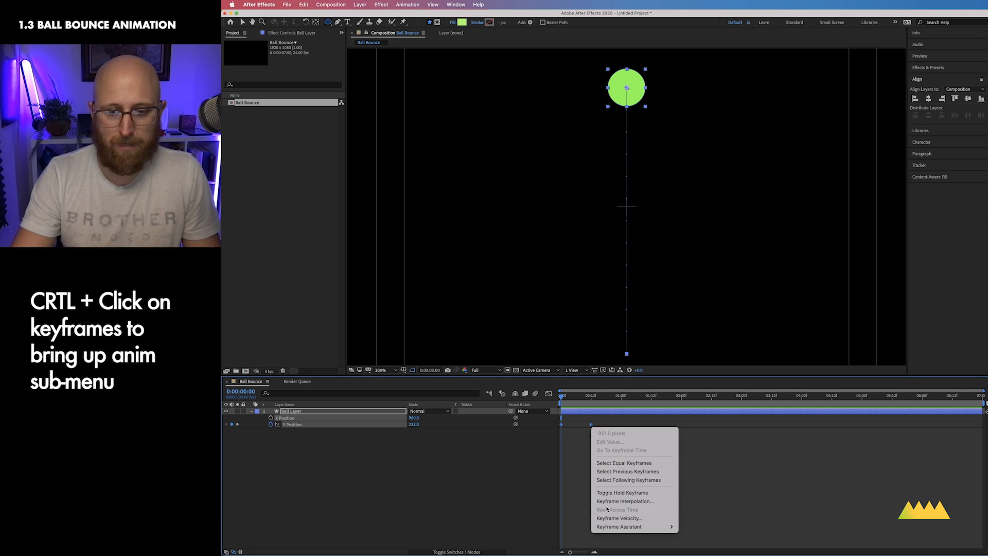
mouse_move(622, 529)
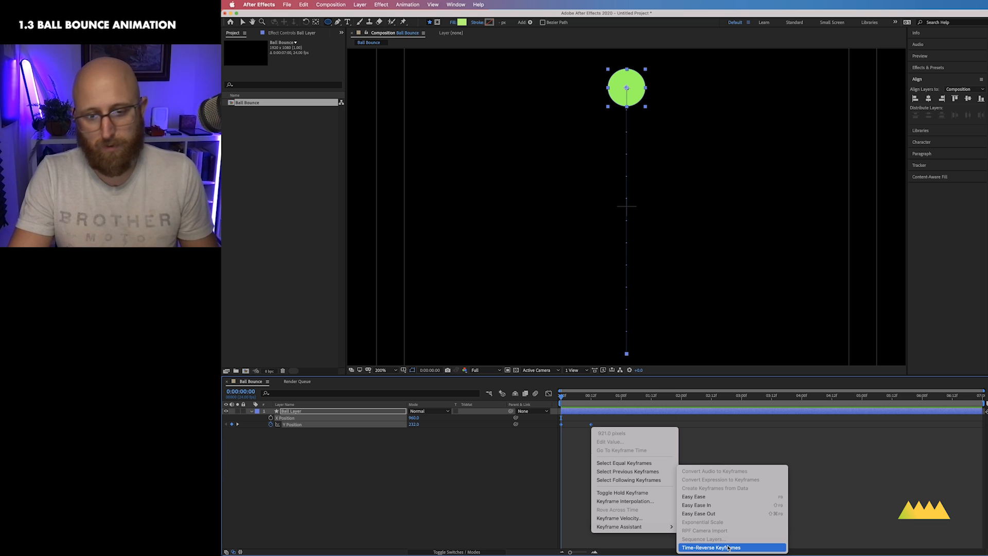
click(713, 497)
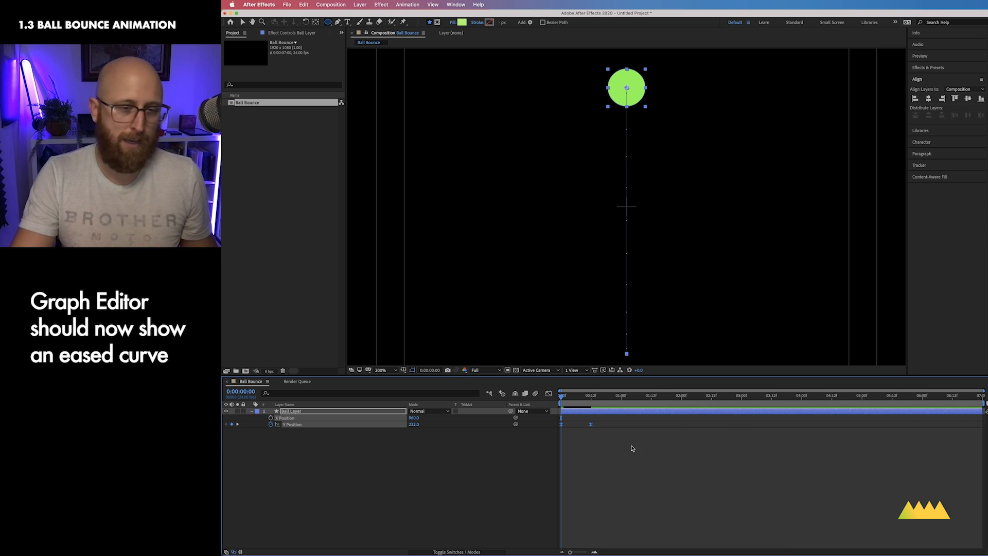
Step: Open the Graph Editor and select Y Position to view its eased speed curve
click(549, 394)
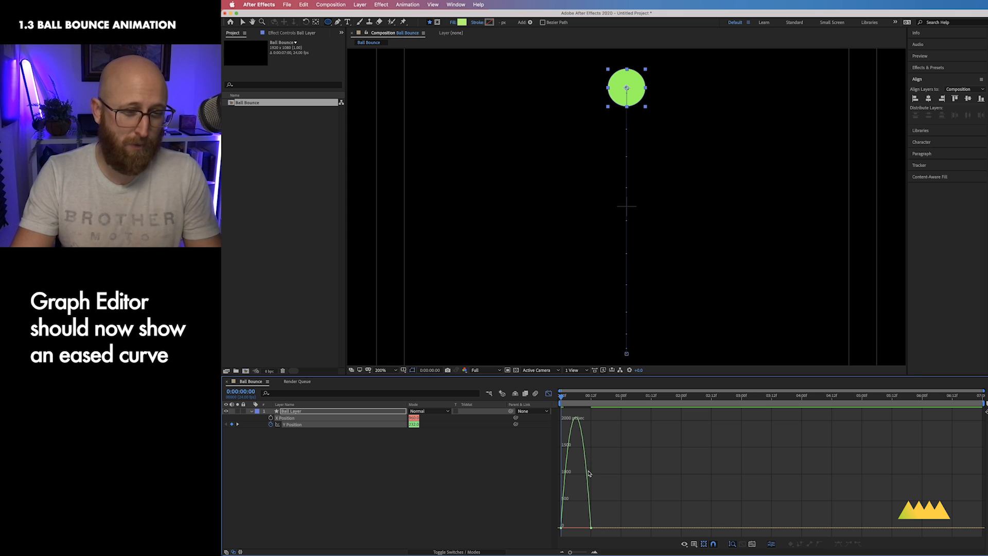
mouse_move(575, 423)
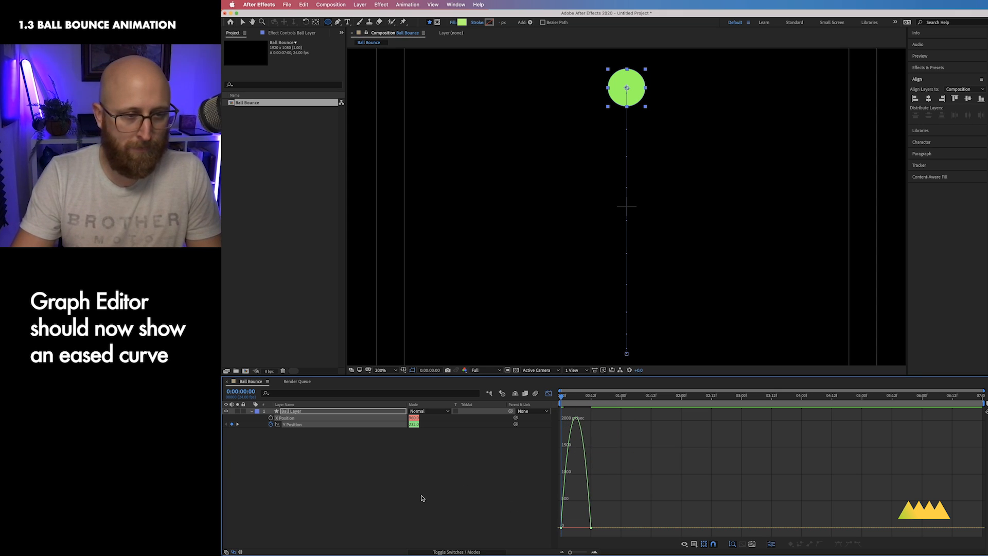
click(308, 452)
click(294, 425)
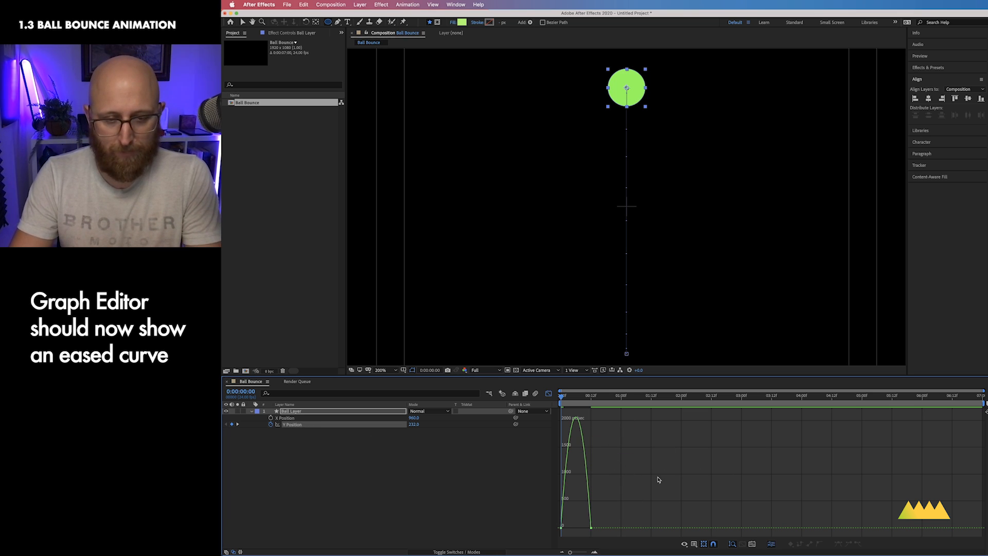
Step: Zoom the speed graph and shorten the incoming influence handle of the frame-12 ground-contact keyframe
key(equal)
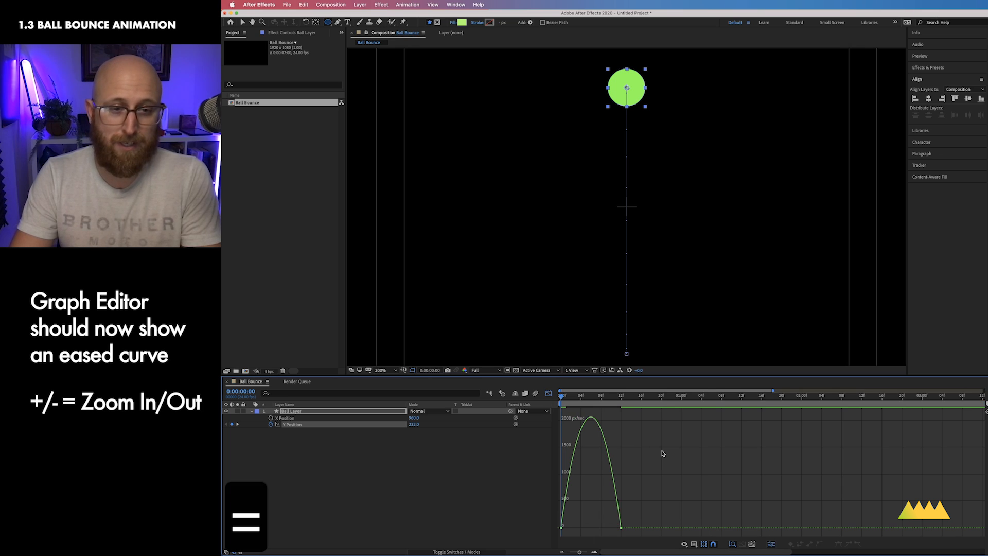
key(equal)
key(equal)
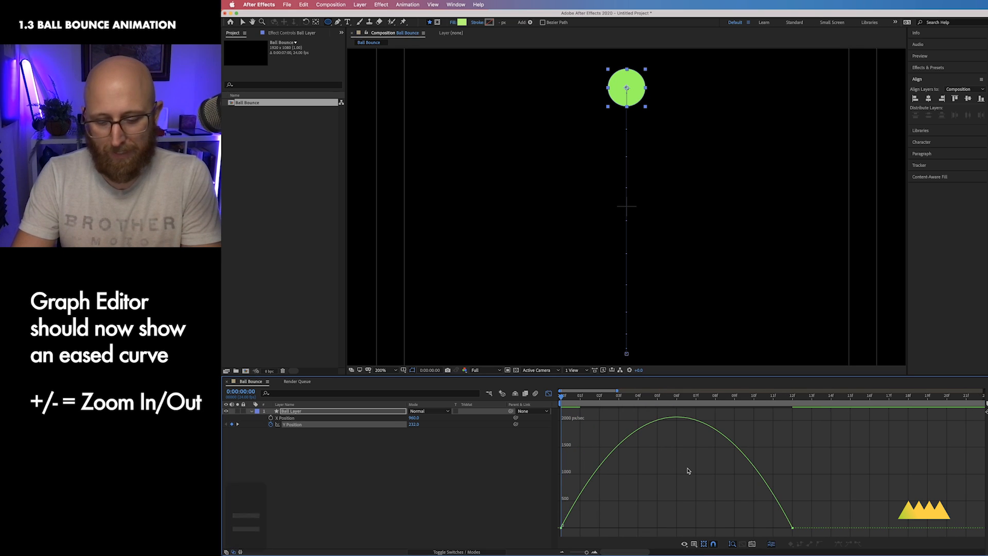
key(minus)
key(minus)
key(equal)
key(equal)
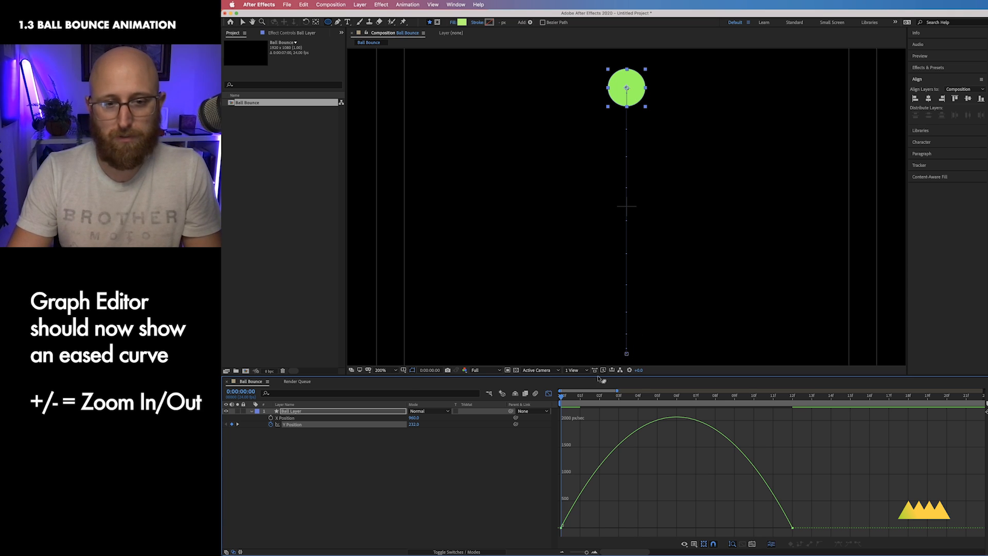
drag(657, 472, 599, 528)
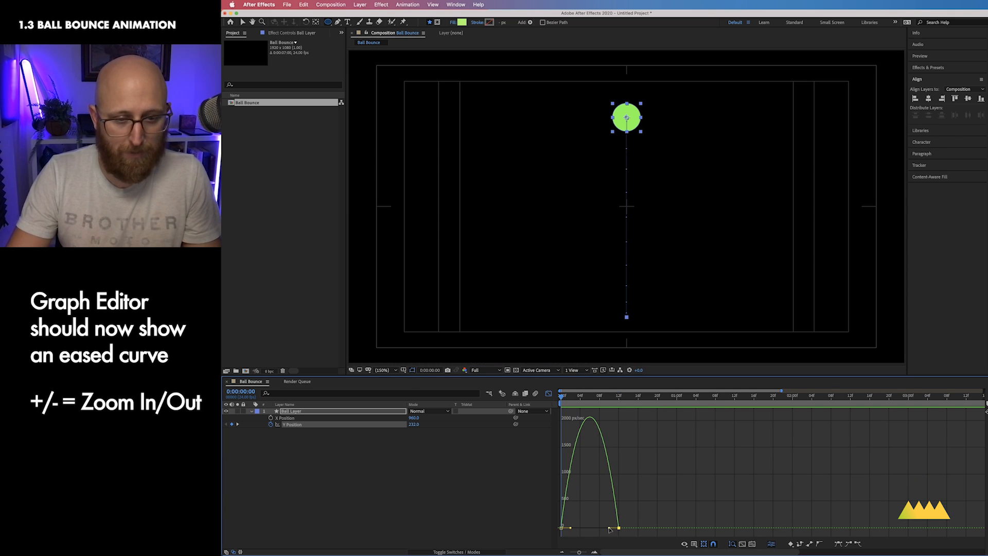
key(equal)
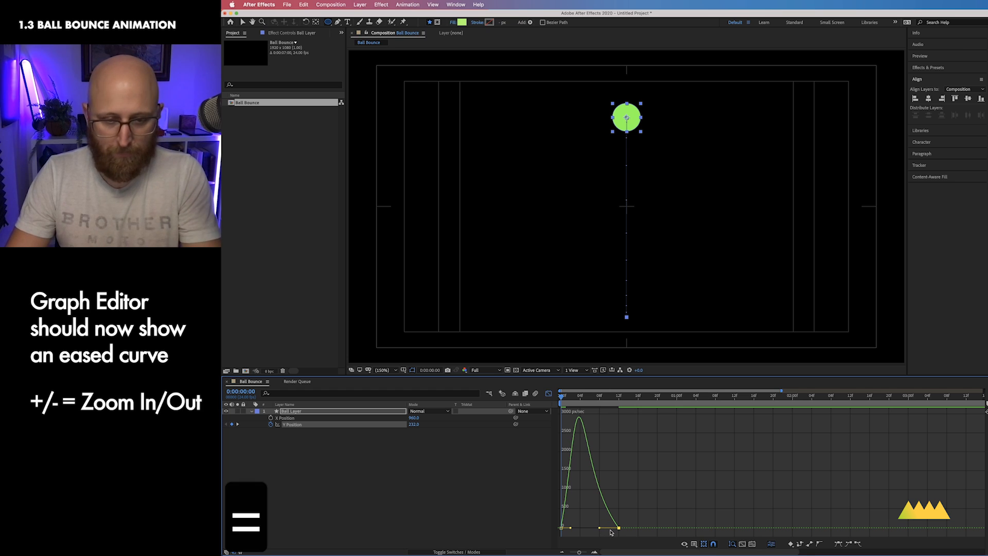
key(equal)
drag(734, 479, 638, 531)
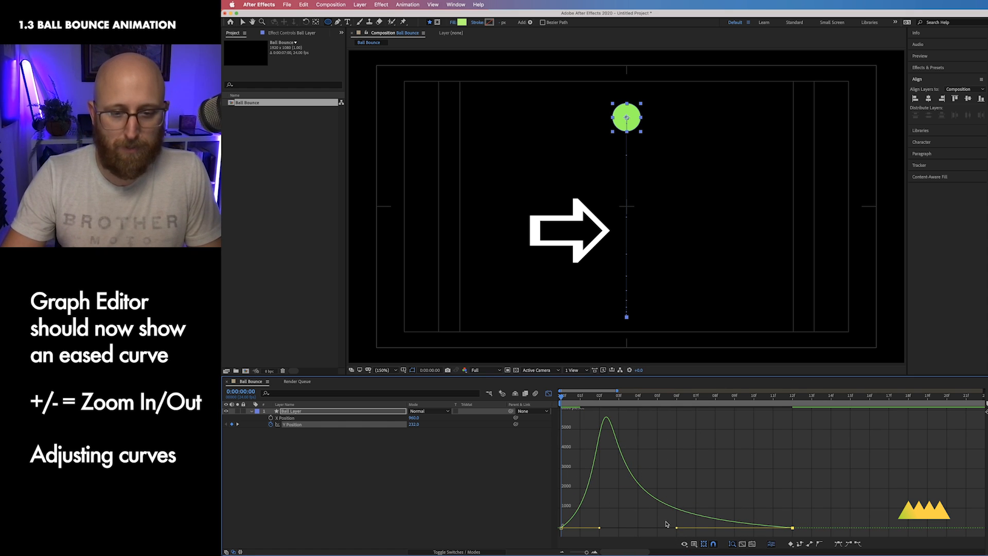
drag(676, 528, 730, 534)
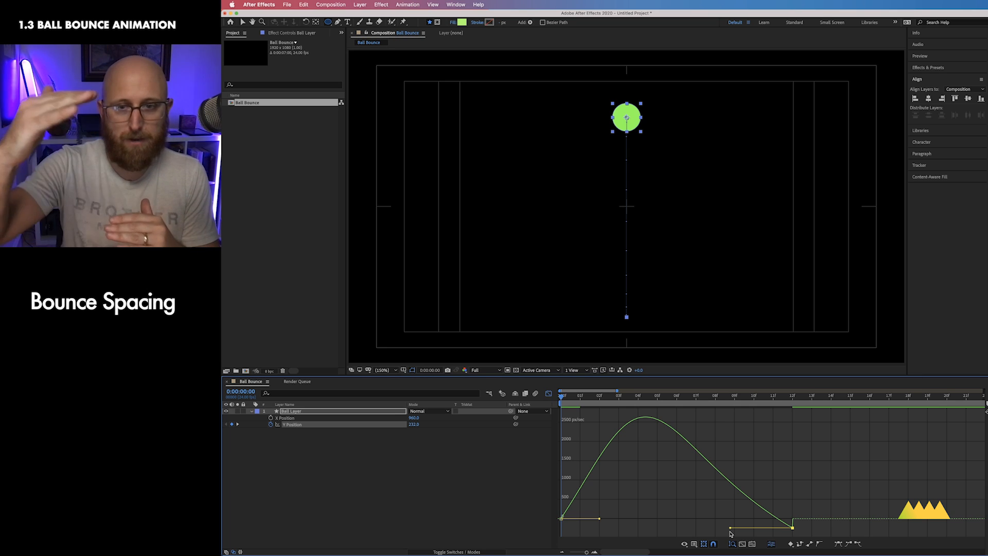
drag(730, 528, 731, 518)
Step: Lengthen the first keyframe's outgoing influence and shorten the contact keyframe's incoming influence so the ball eases at the top
drag(638, 495, 555, 536)
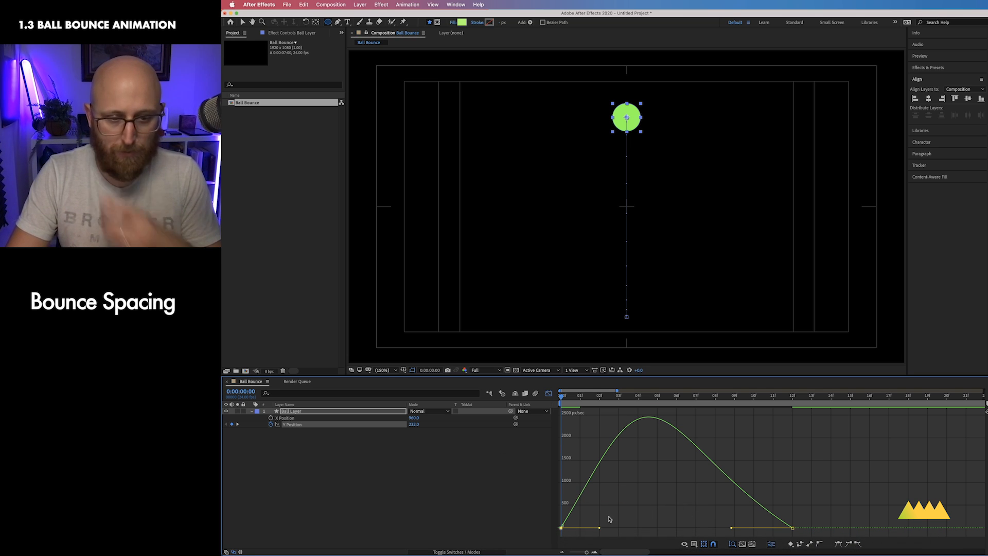
drag(603, 529, 680, 530)
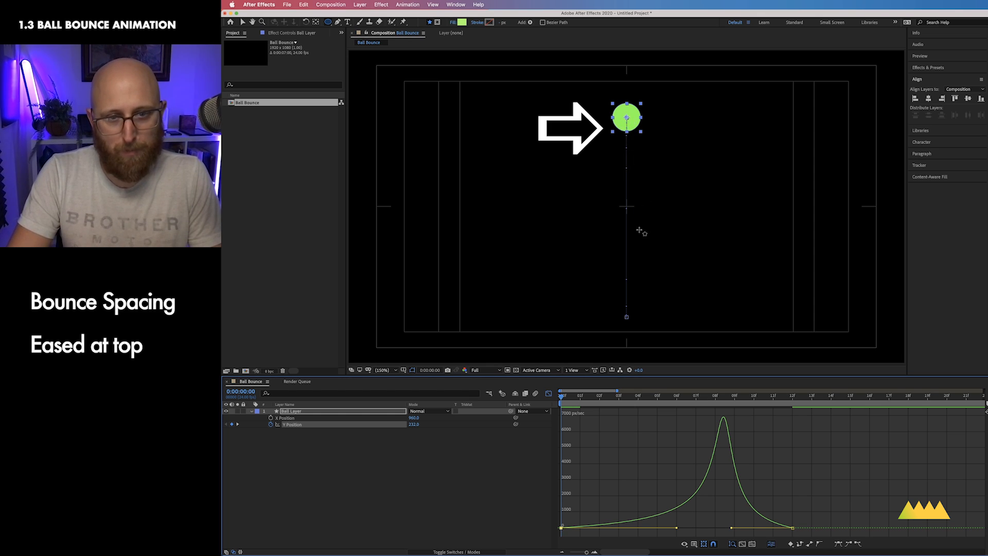
drag(800, 507, 786, 530)
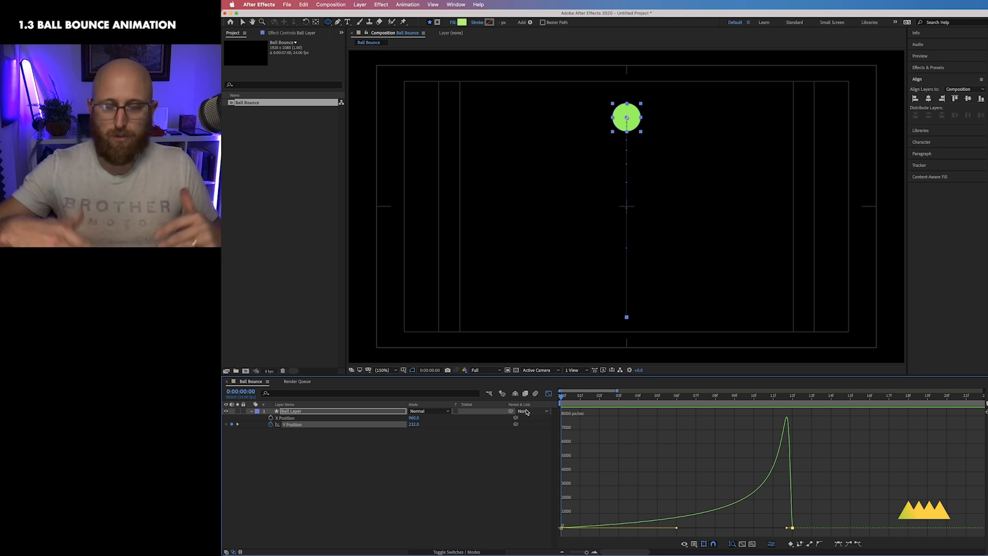
Step: Close the Graph Editor and copy and paste the two Y Position keyframes to repeat the bounce after the first one
click(493, 427)
click(548, 393)
drag(562, 396, 626, 398)
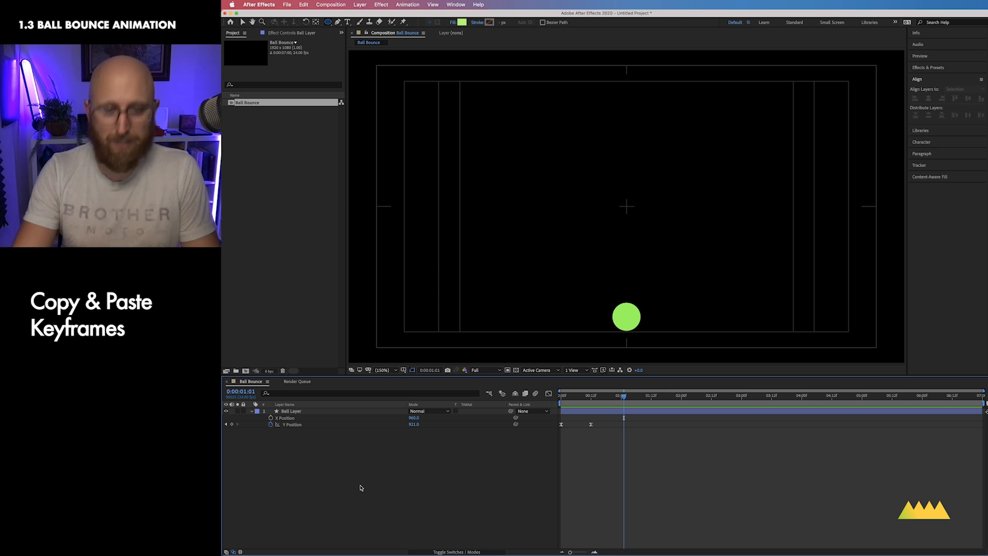
drag(569, 419, 543, 448)
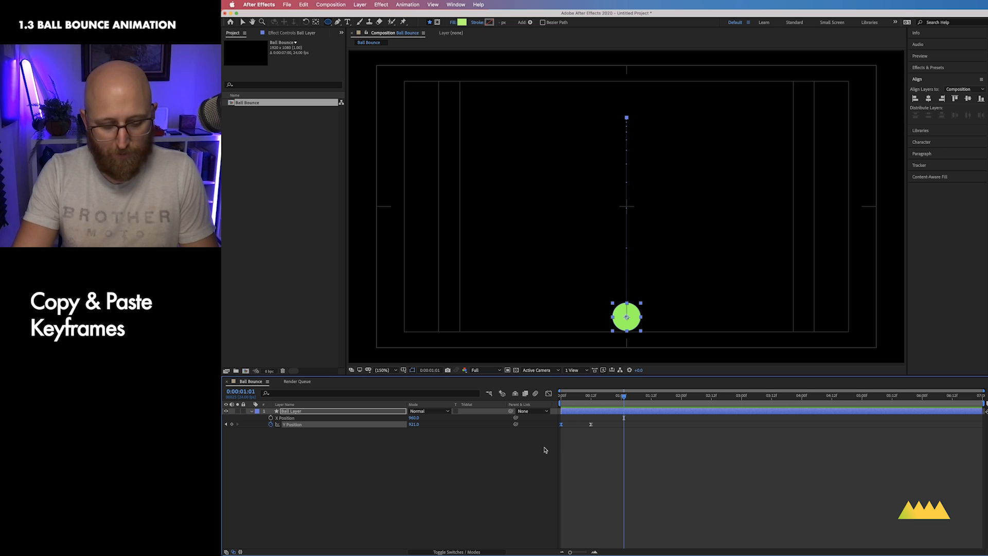
key(super+c)
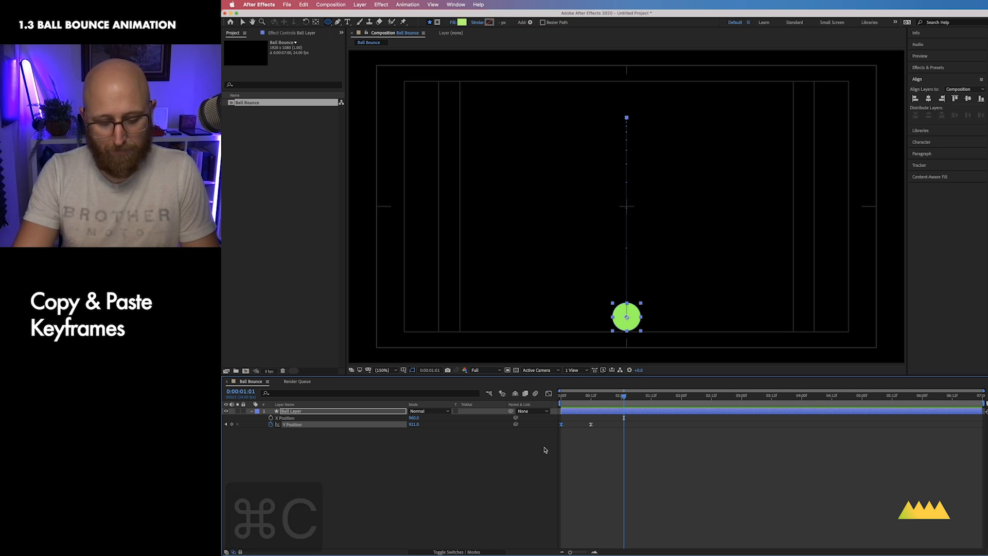
key(super+v)
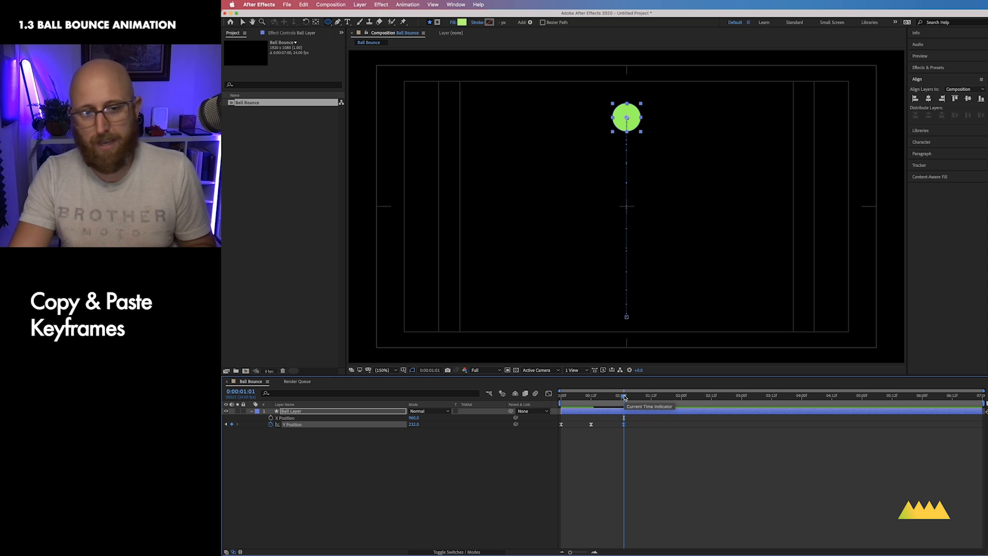
drag(624, 396, 653, 403)
key(Page_Up)
drag(607, 441, 653, 414)
key(super+c)
key(super+v)
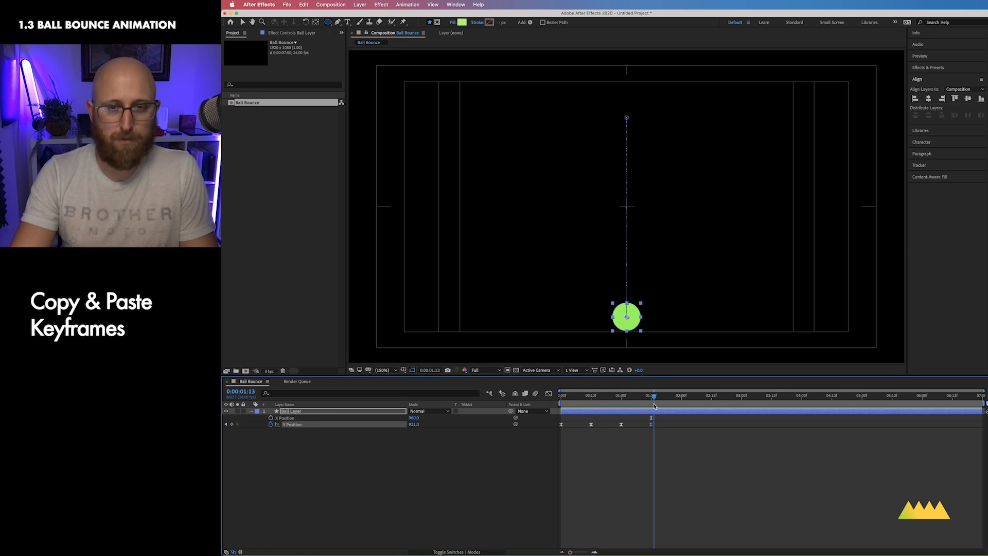
Step: Reopen the Graph Editor, fit the curve to the view, and switch it to Edit Value Graph
click(549, 396)
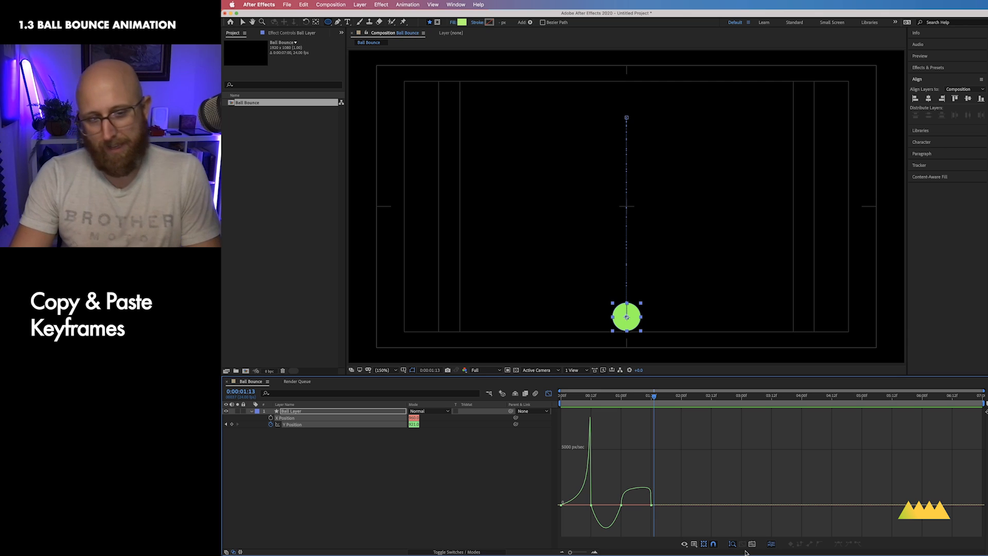
click(703, 544)
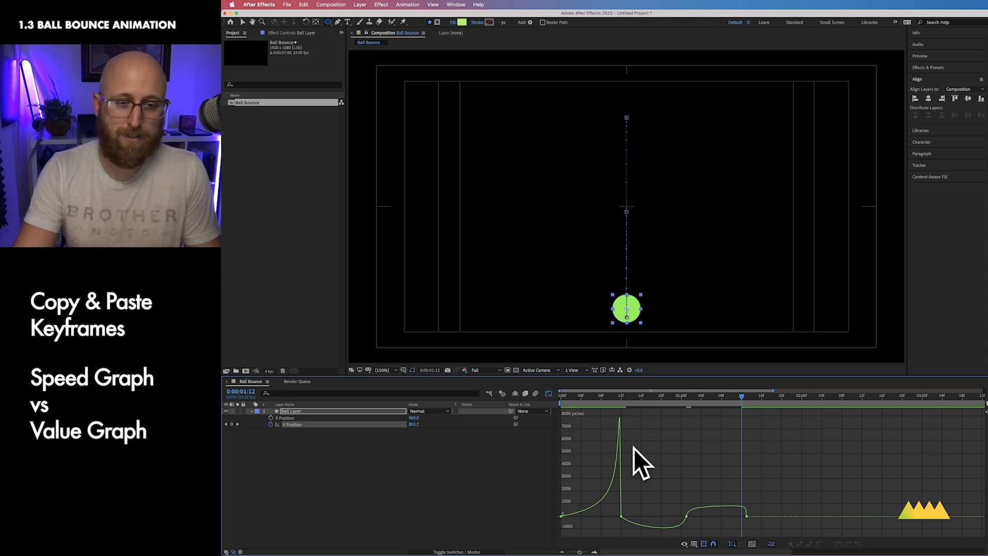
click(693, 544)
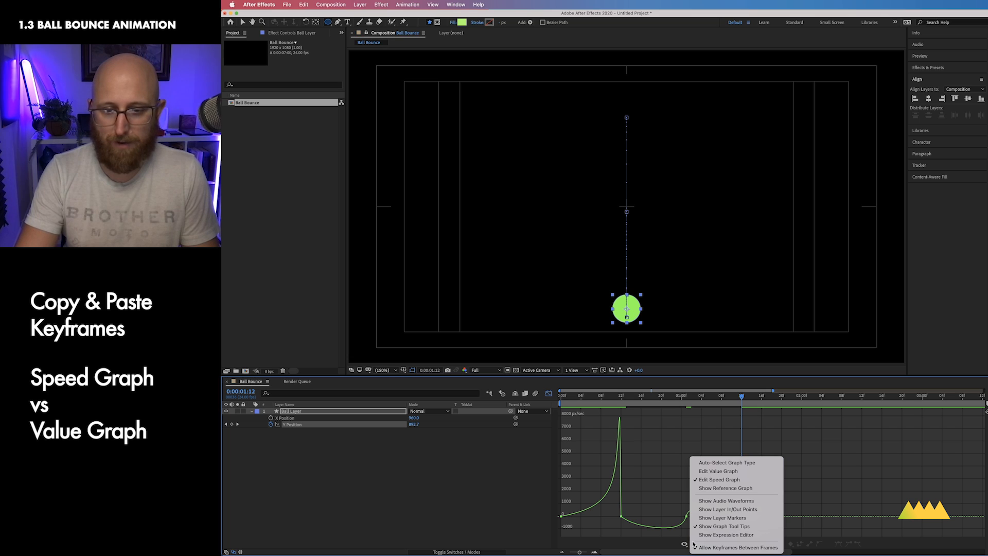
click(679, 537)
click(694, 543)
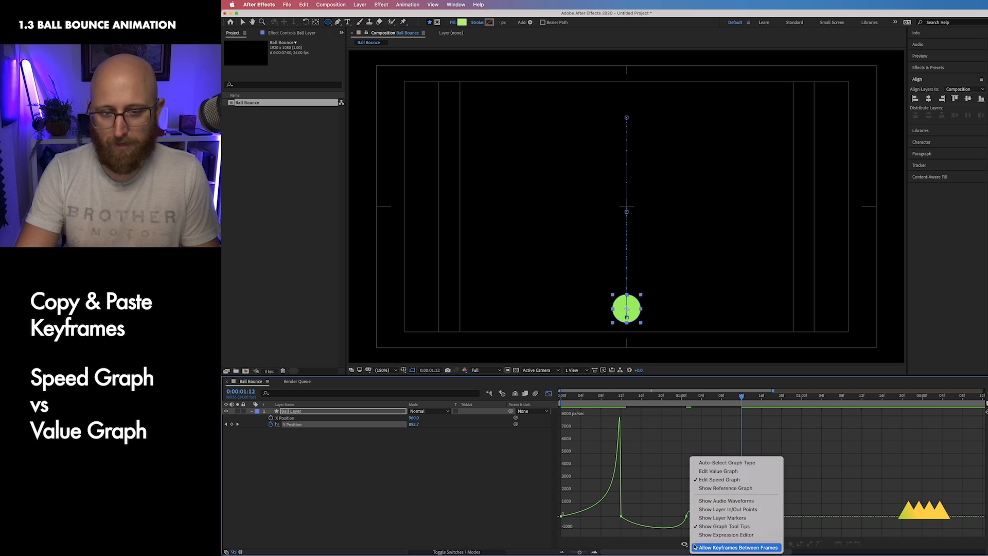
click(761, 471)
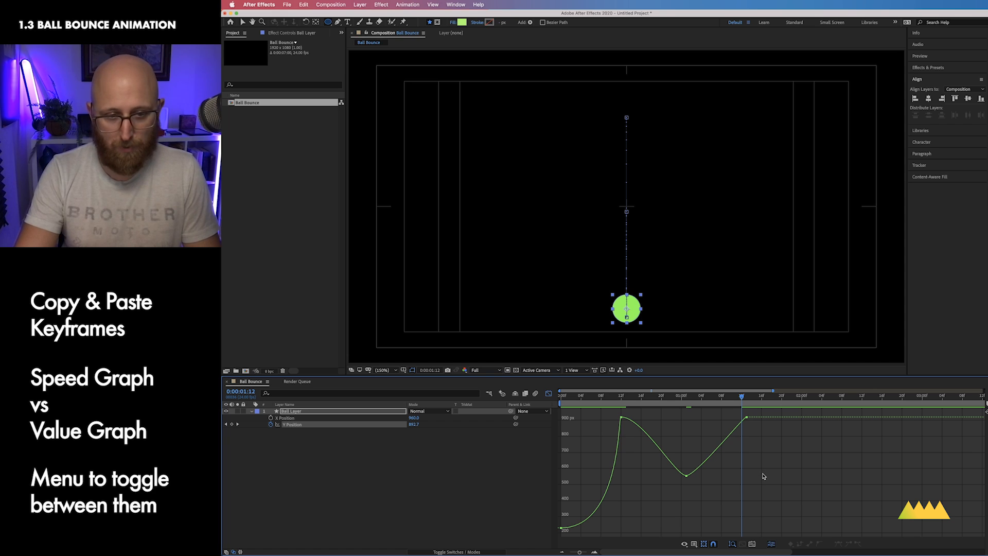
Step: Try dragging the frame-12 keyframe's value in the value graph, then undo the changes
drag(606, 400, 631, 400)
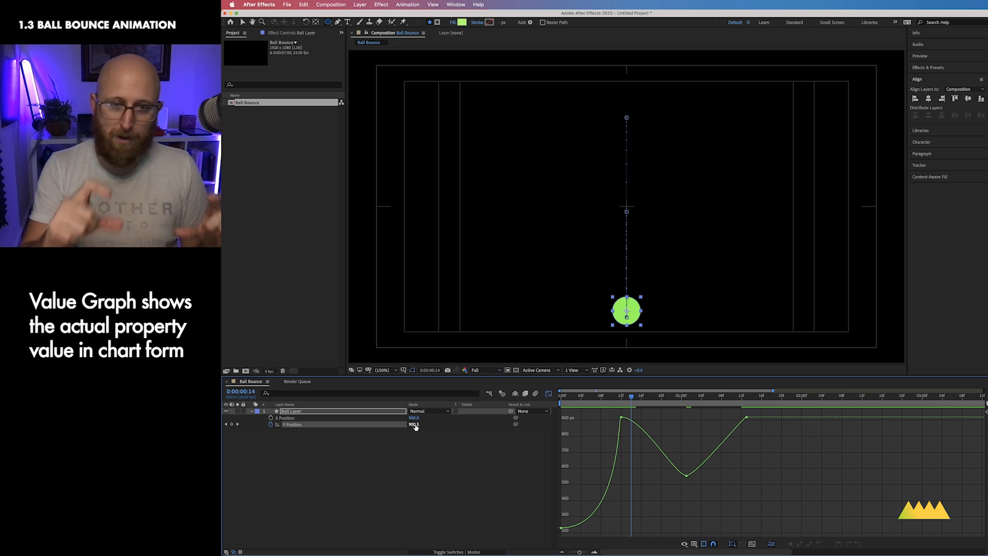
click(620, 418)
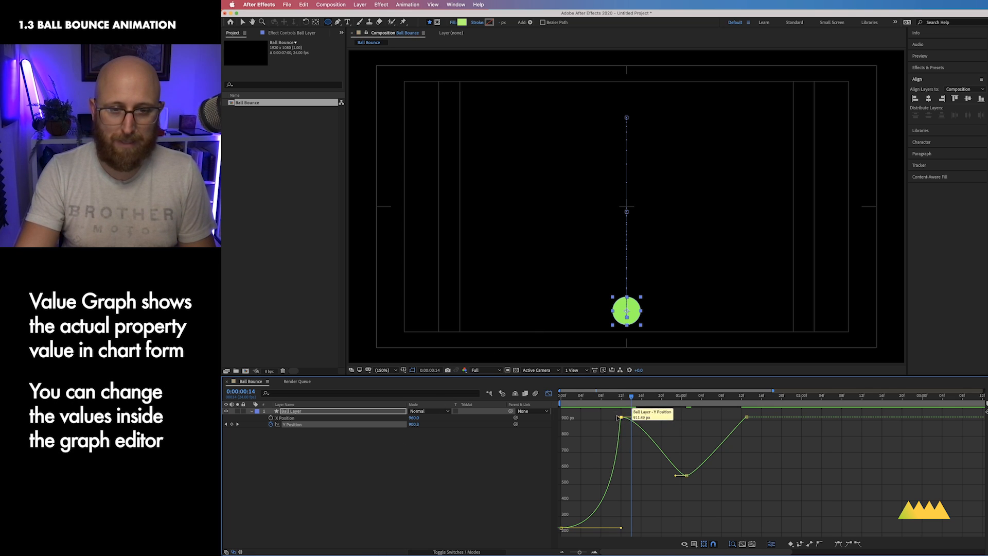
mouse_move(622, 419)
mouse_down()
mouse_move(630, 451)
mouse_move(633, 417)
mouse_up()
key(super+z)
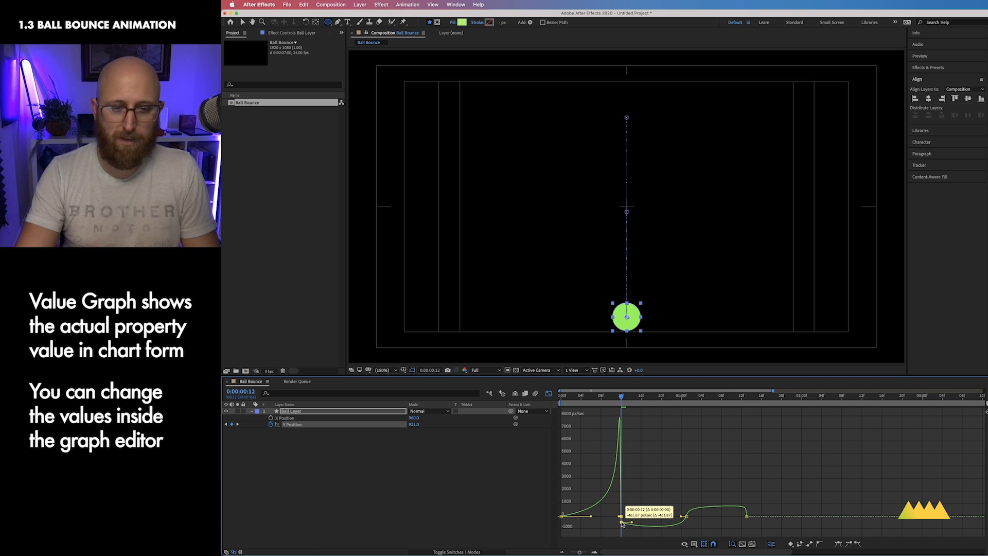
key(super+z)
Step: Break the frame-12 contact keyframe's tangents, pulling both Bezier handles down into a sharp V-shaped bounce
drag(619, 519, 618, 495)
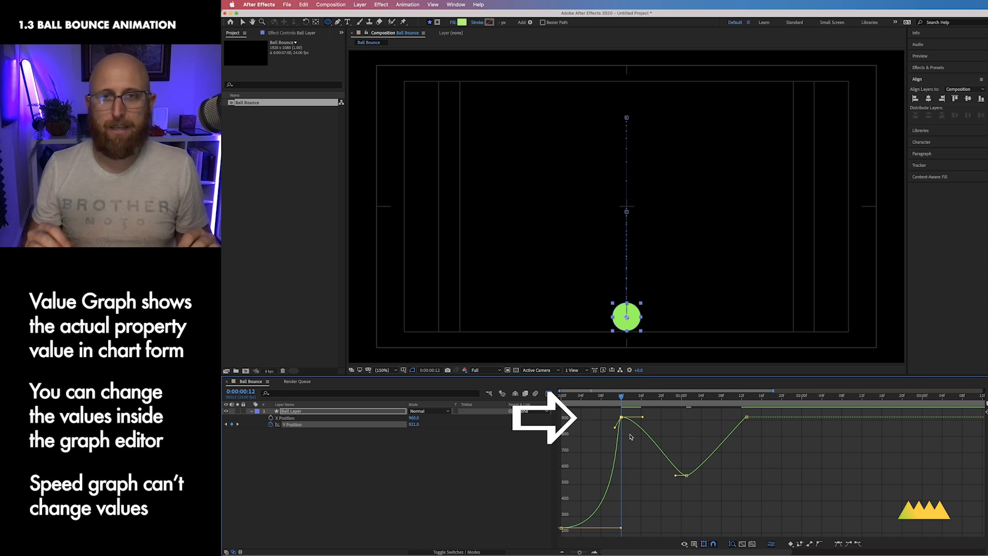
drag(641, 417, 637, 461)
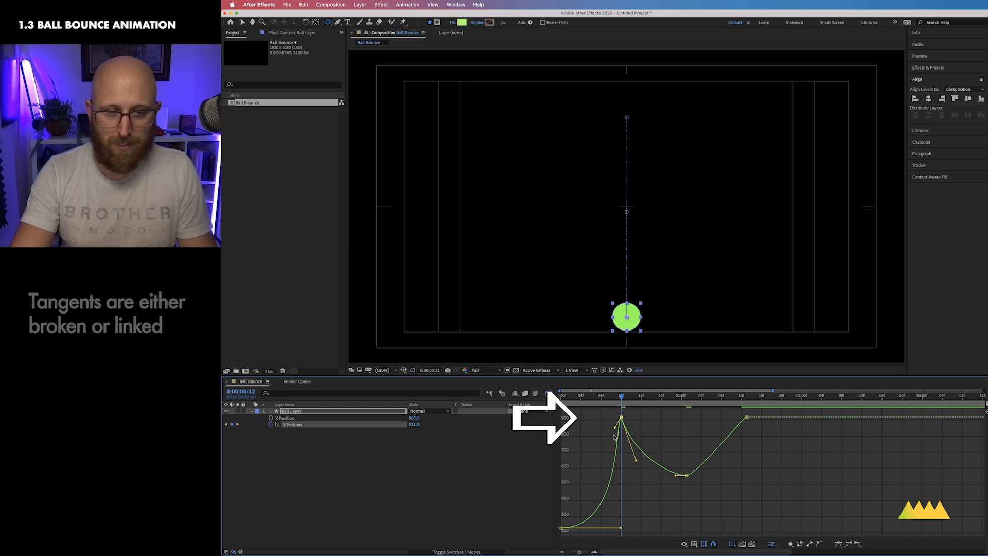
drag(615, 427, 640, 421)
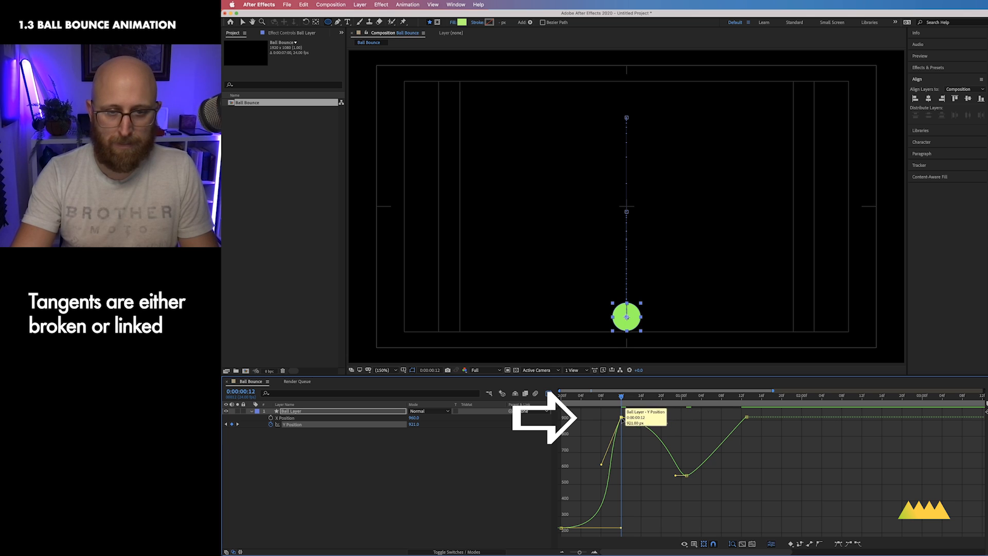
drag(666, 423, 633, 451)
drag(697, 487, 664, 488)
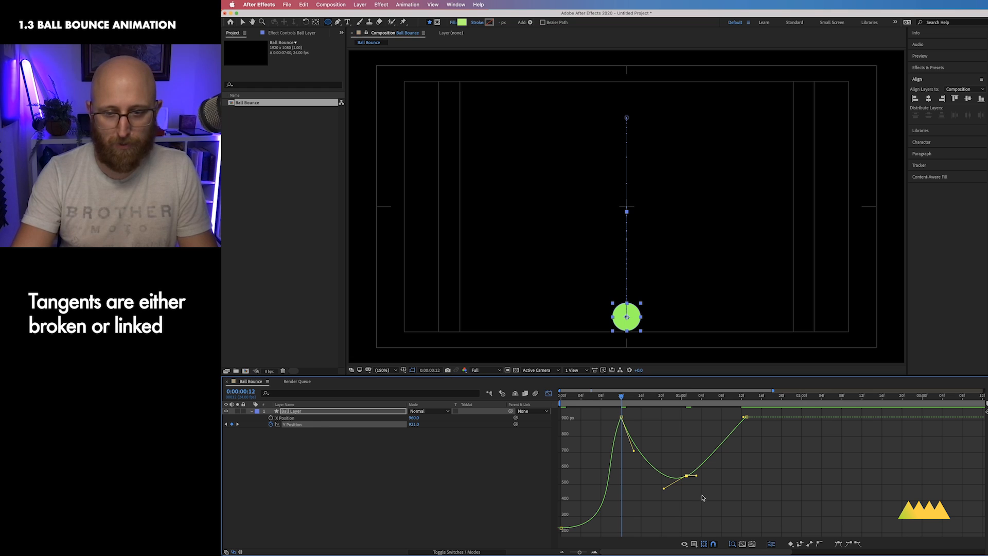
key(super+z)
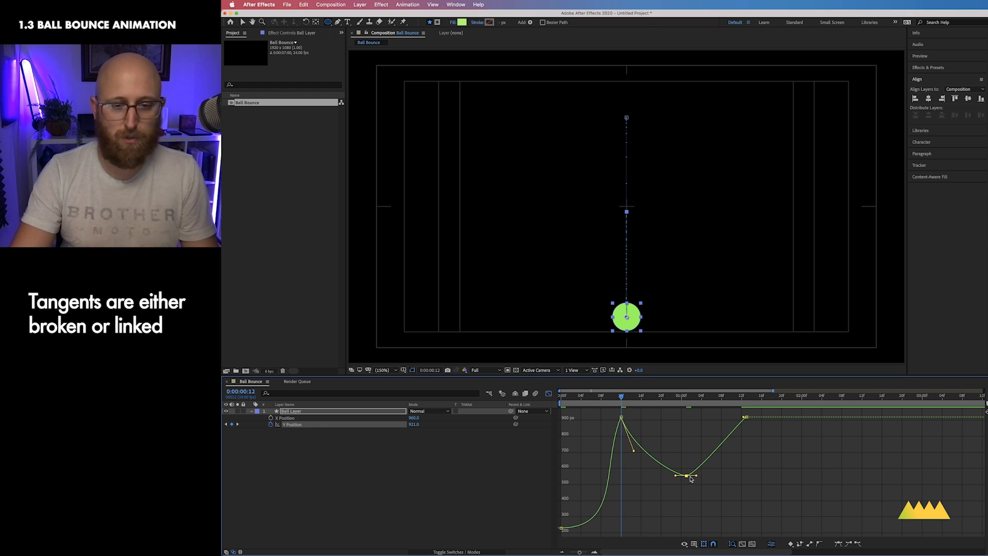
drag(691, 478, 696, 485)
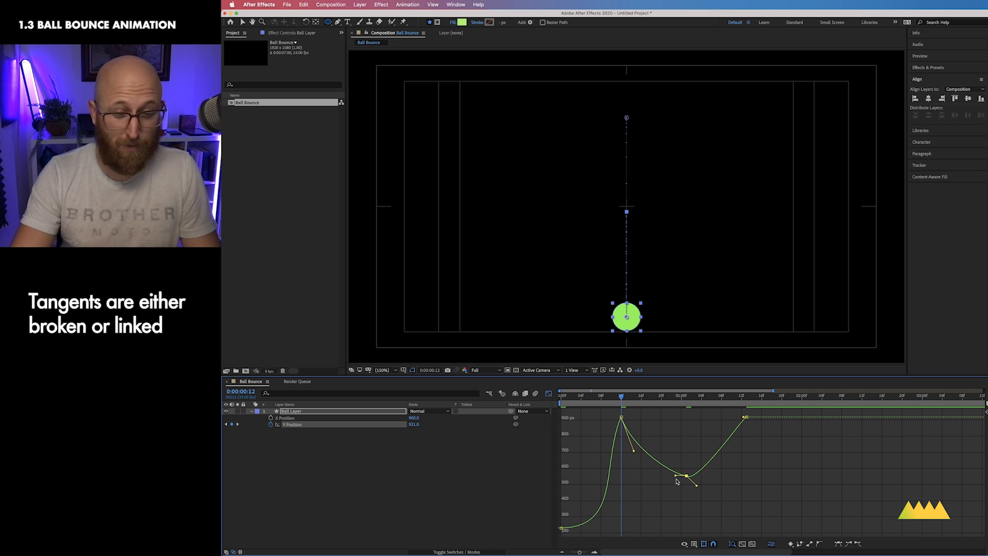
key(super+z)
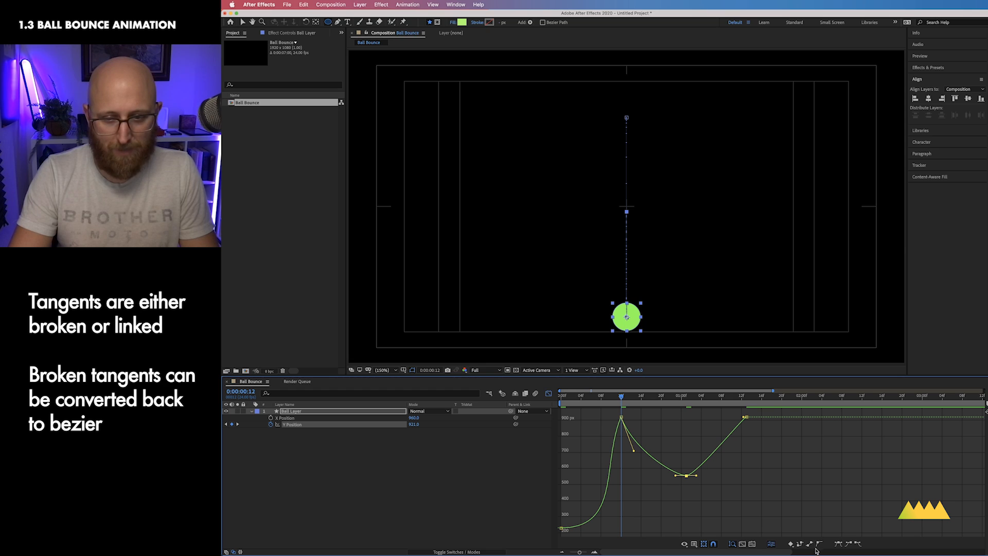
Step: Tilt the second bounce's apex keyframe tangent and pull the contact keyframe's incoming handle straight down
drag(696, 475, 668, 479)
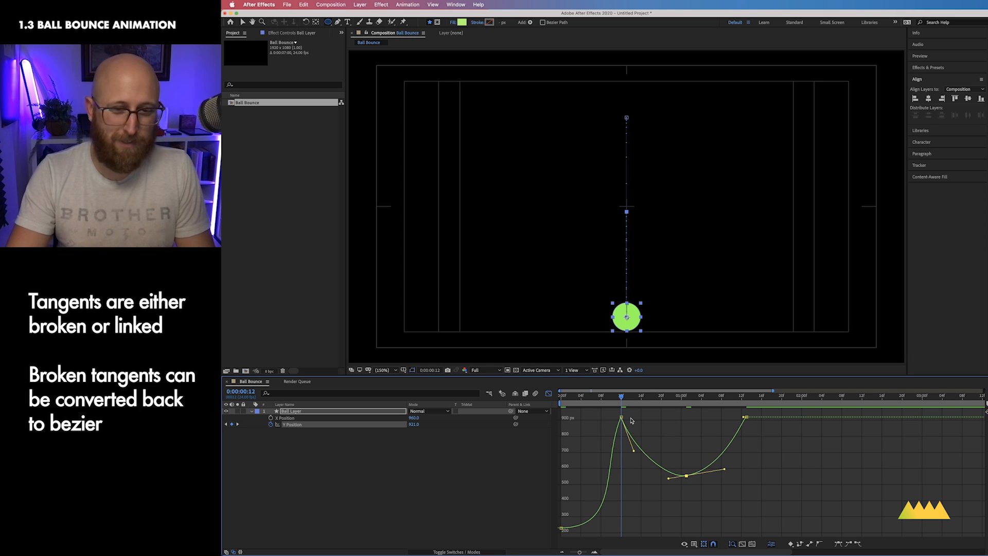
drag(622, 417, 619, 468)
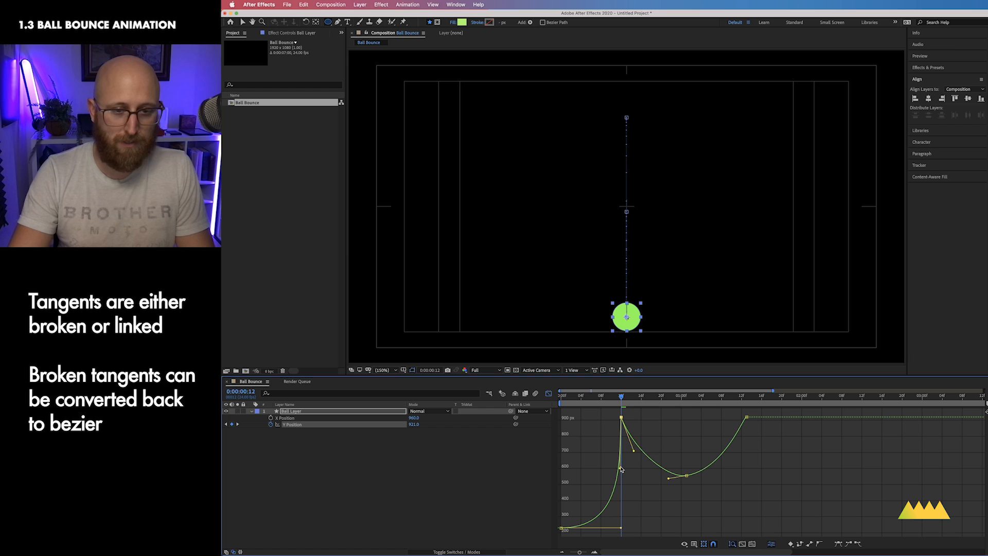
click(612, 403)
drag(612, 403, 696, 409)
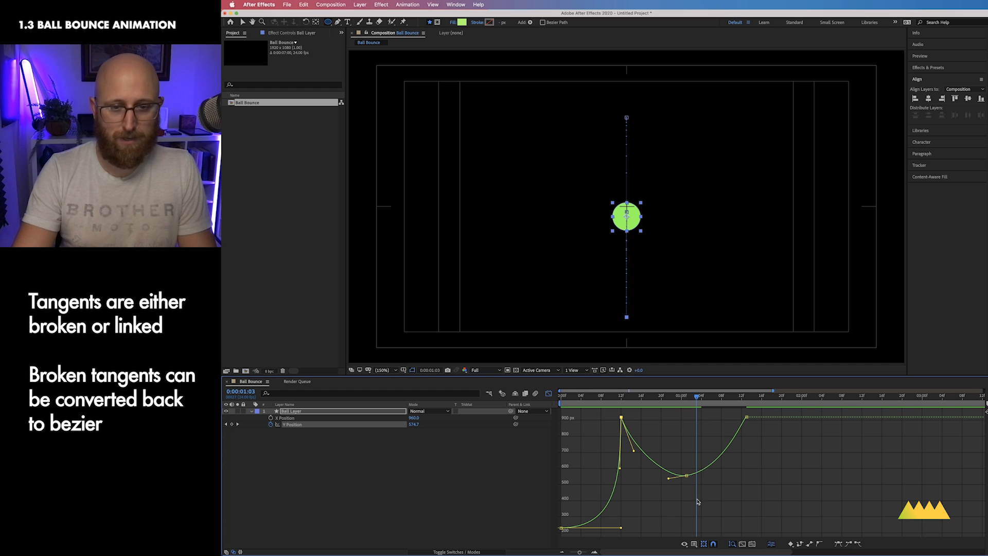
Step: Refine the Bezier handles of the apex, contact and starting keyframes to smooth the bounce curve
click(671, 478)
drag(669, 478, 660, 480)
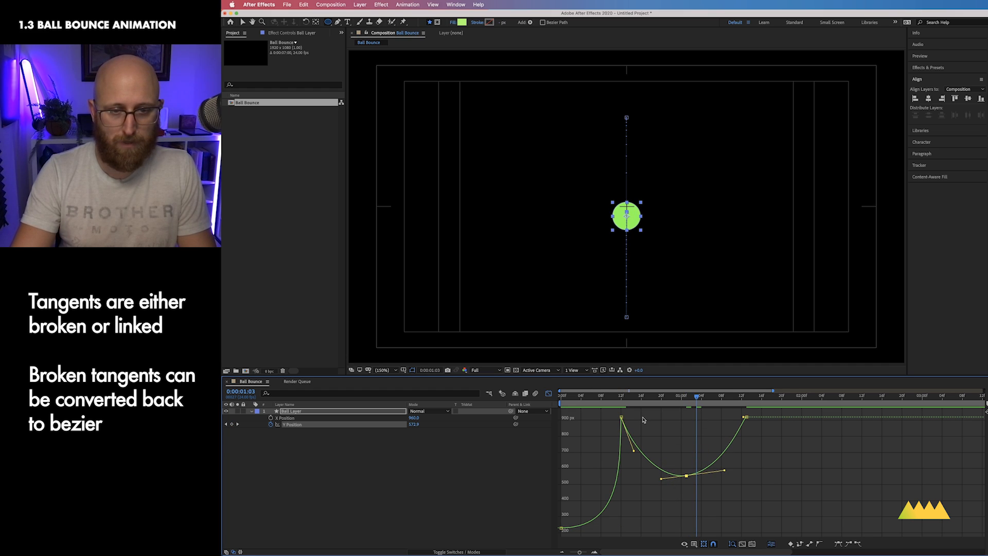
drag(636, 413, 634, 462)
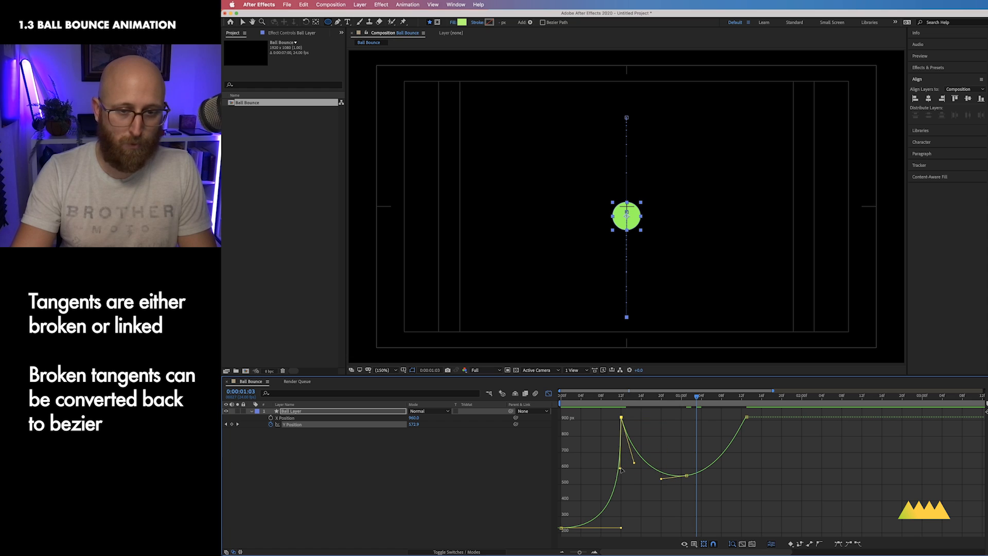
drag(621, 528, 598, 526)
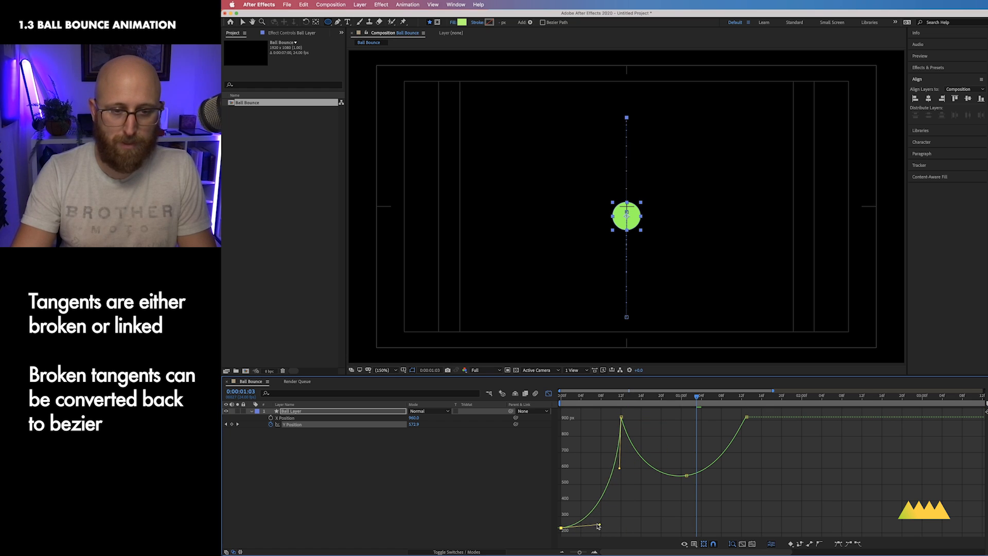
Step: Break the second bounce's apex keyframe tangent, then convert that keyframe back to Auto Bezier
click(686, 475)
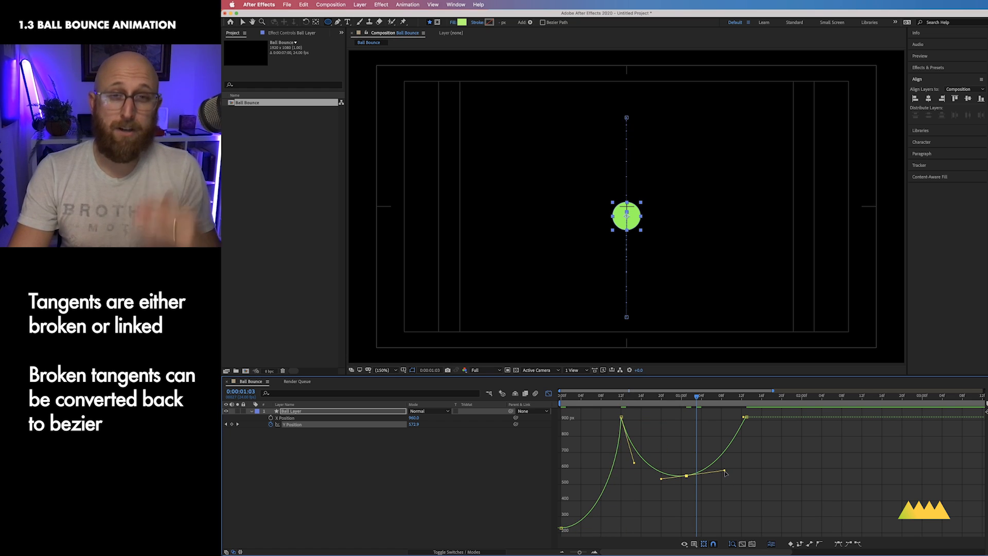
drag(724, 472, 696, 486)
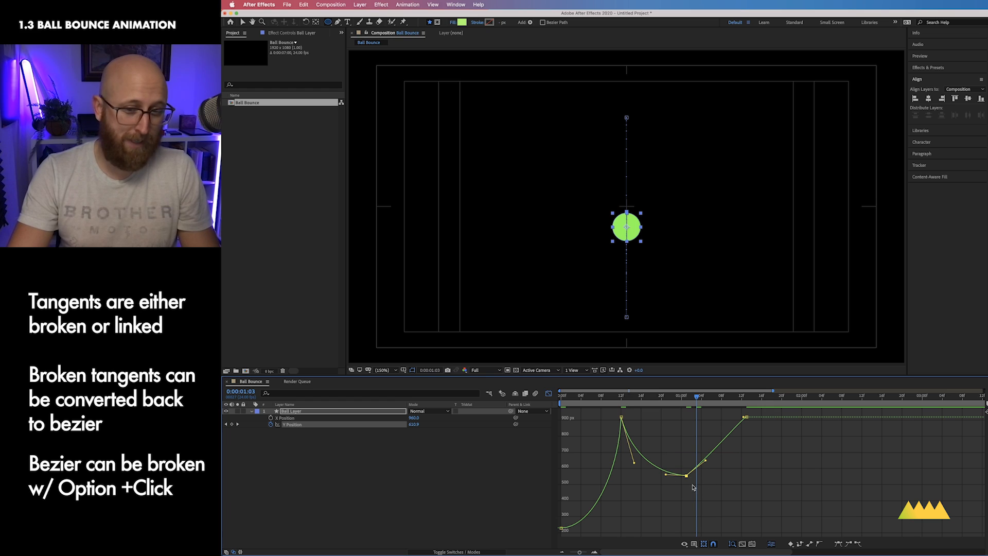
click(818, 544)
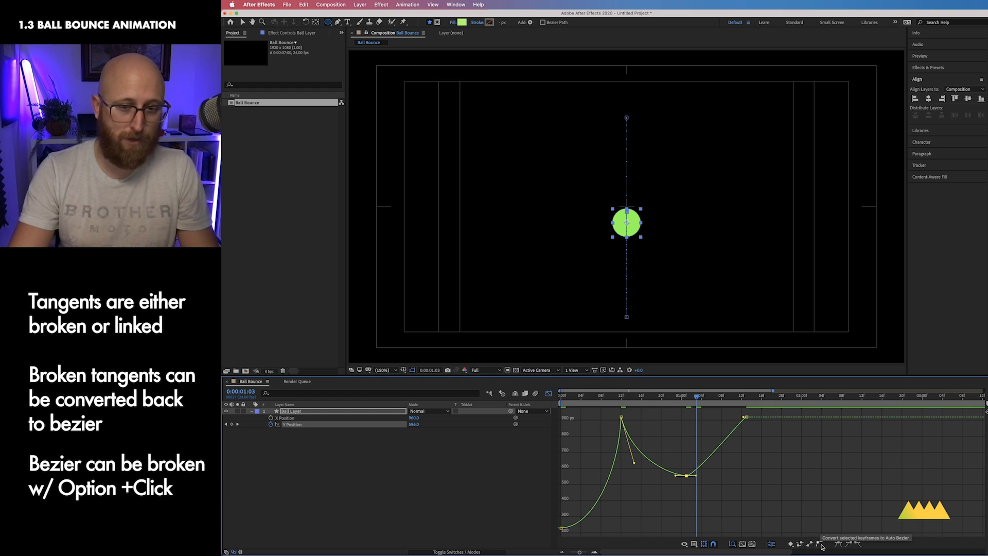
Step: Adjust the apex keyframe's Bezier handles to a flat tangent and tweak the following contact keyframe's handle
drag(696, 476, 717, 479)
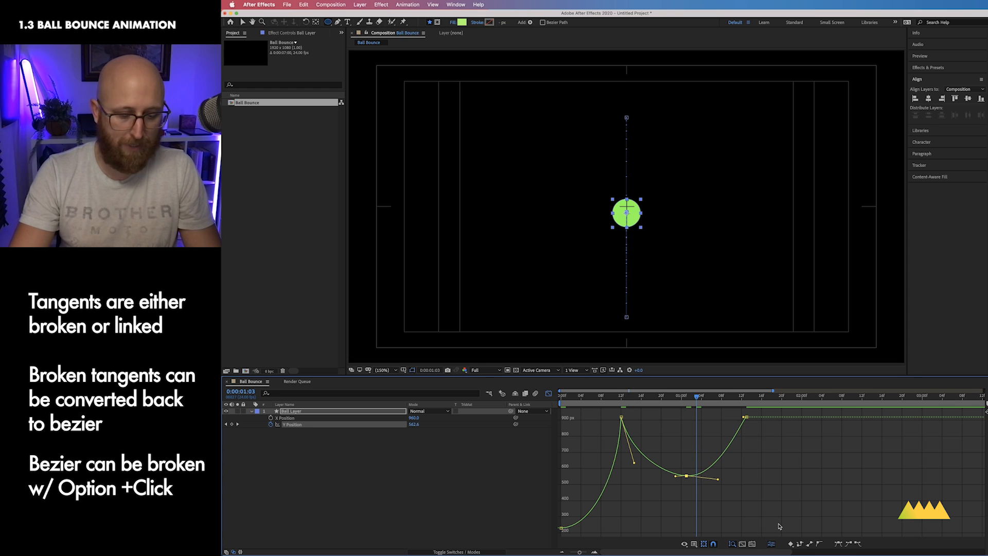
key(super+z)
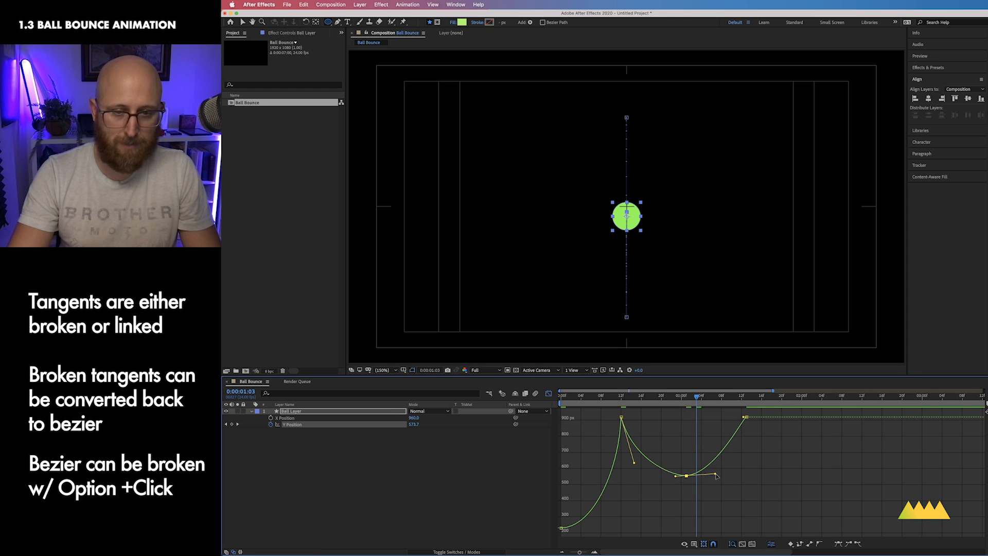
drag(715, 475, 664, 477)
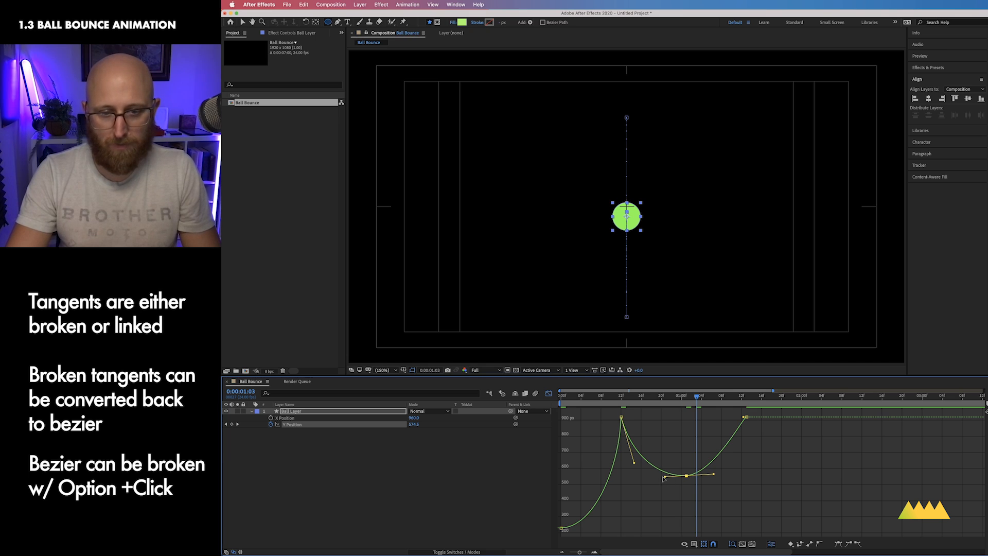
drag(664, 478, 721, 474)
drag(744, 417, 741, 431)
Step: Set the work area from 0:00:00:00 to 0:00:01:12 and preview the bounce
drag(691, 396, 736, 396)
key(n)
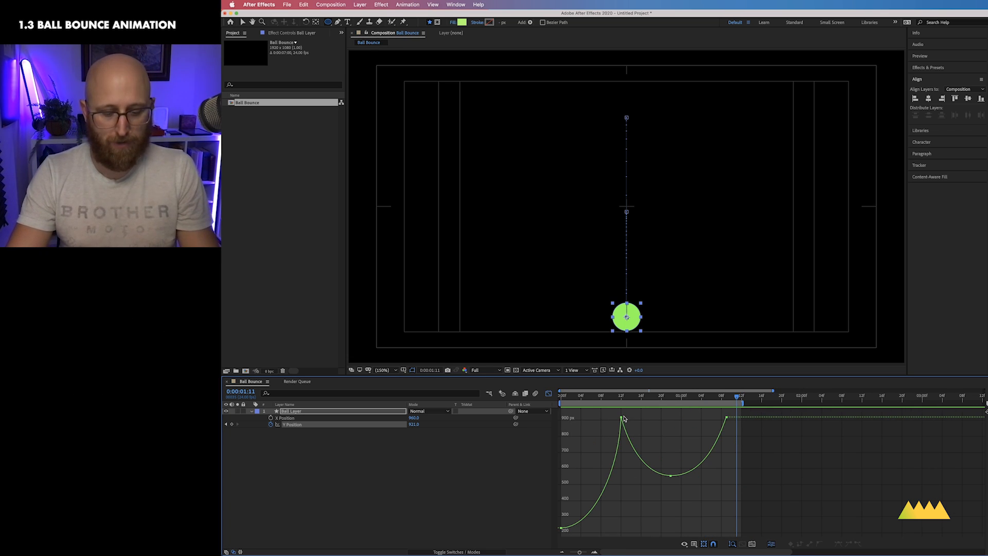
drag(595, 396, 537, 395)
key(b)
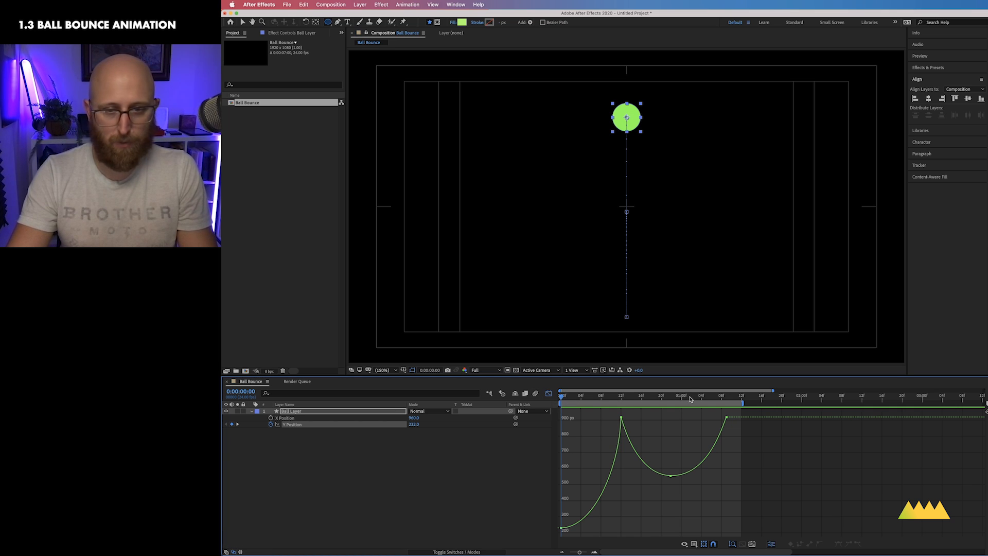
drag(736, 396, 742, 396)
key(n)
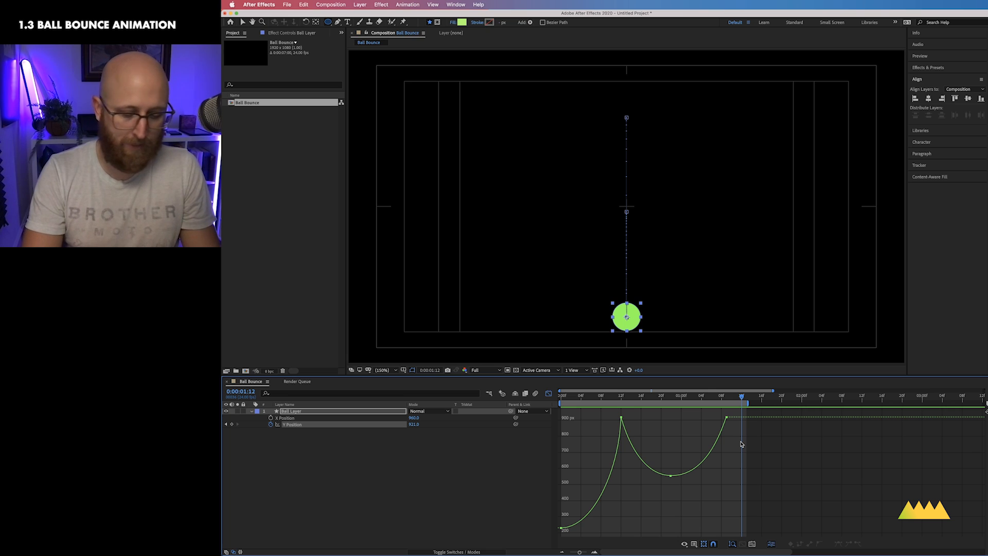
key(ctrl+0)
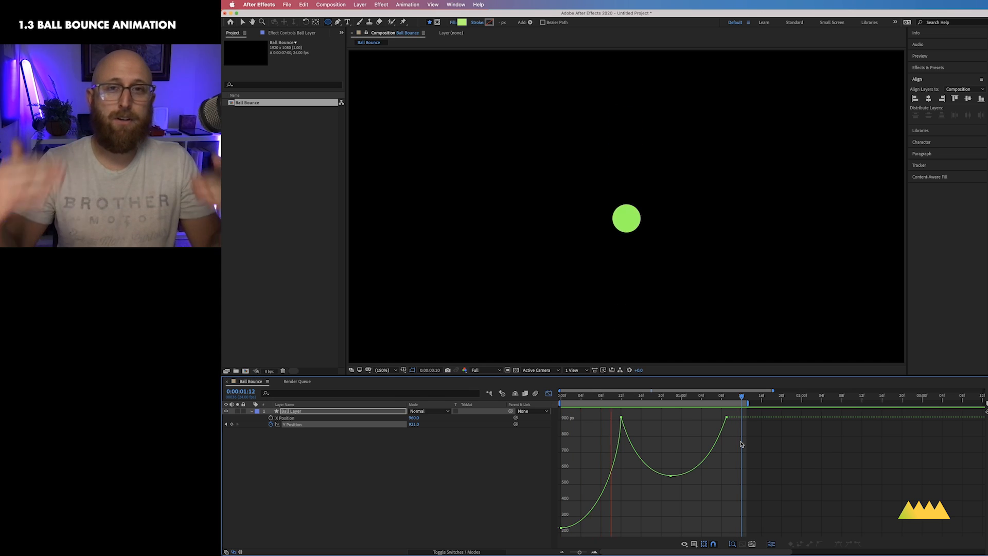
key(space)
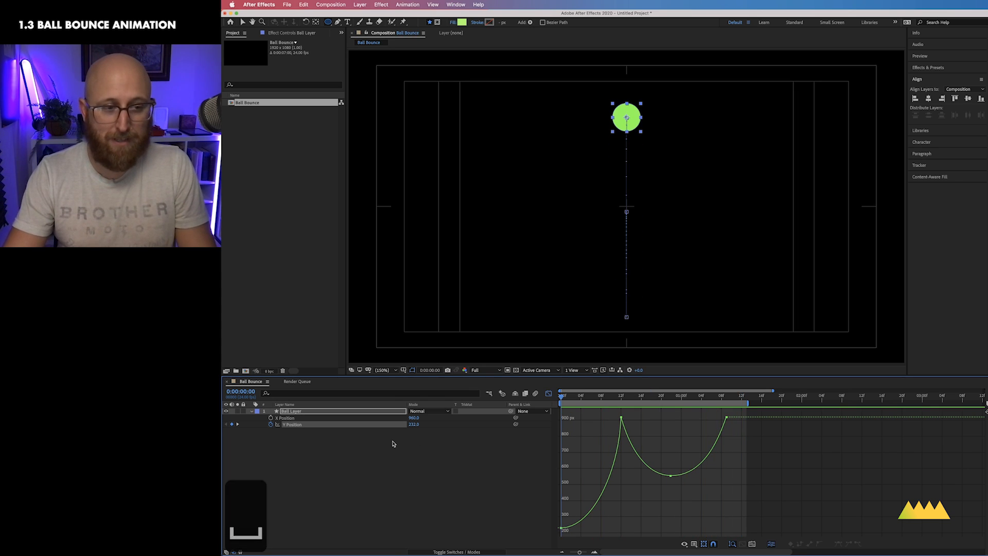
Step: Select all Y Position keyframes and scale them horizontally to speed up the bounce timing, then preview it
click(294, 424)
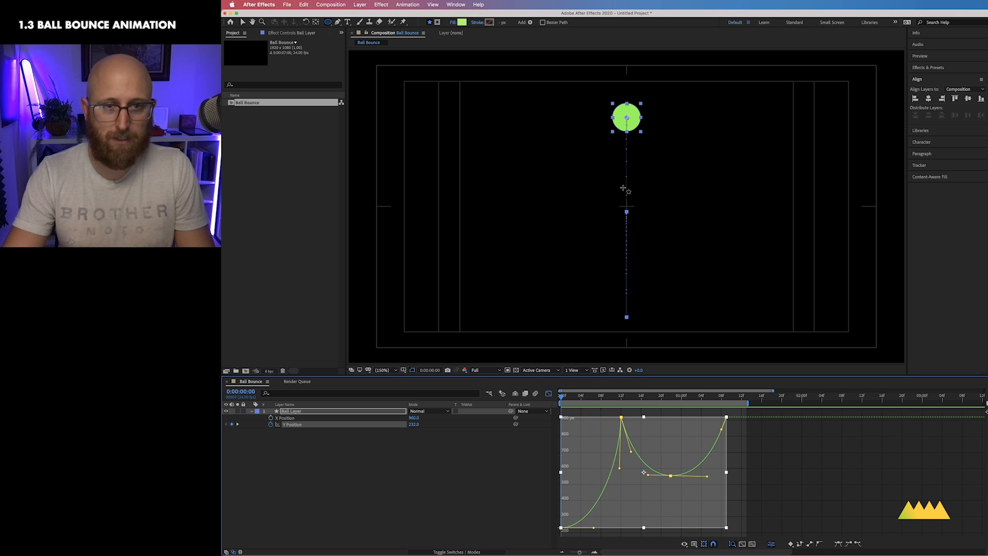
click(487, 477)
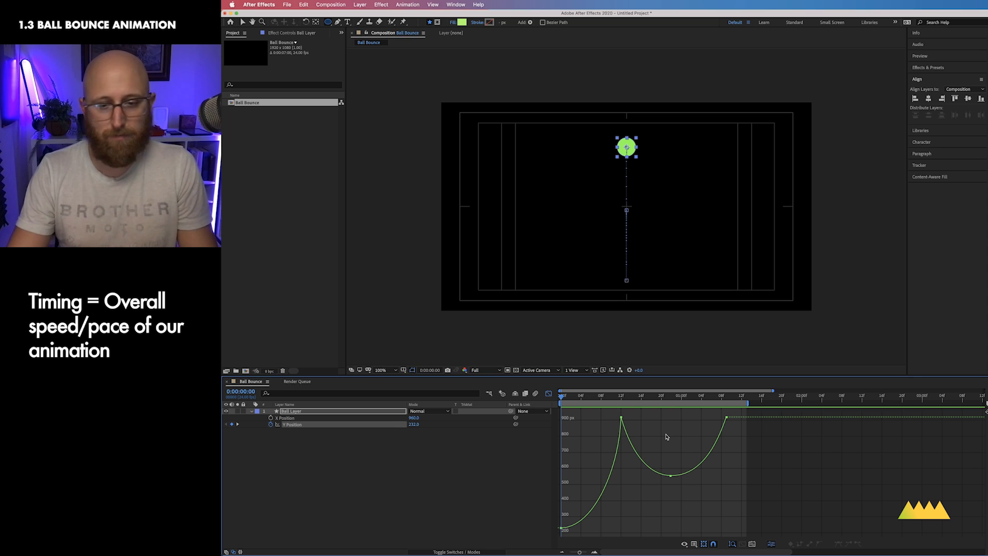
drag(741, 414, 557, 535)
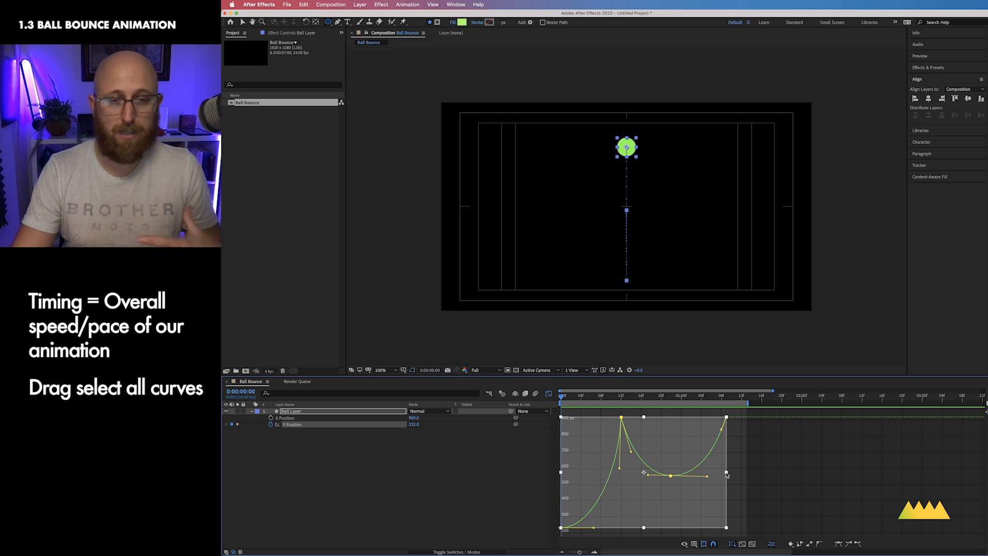
drag(727, 473, 679, 480)
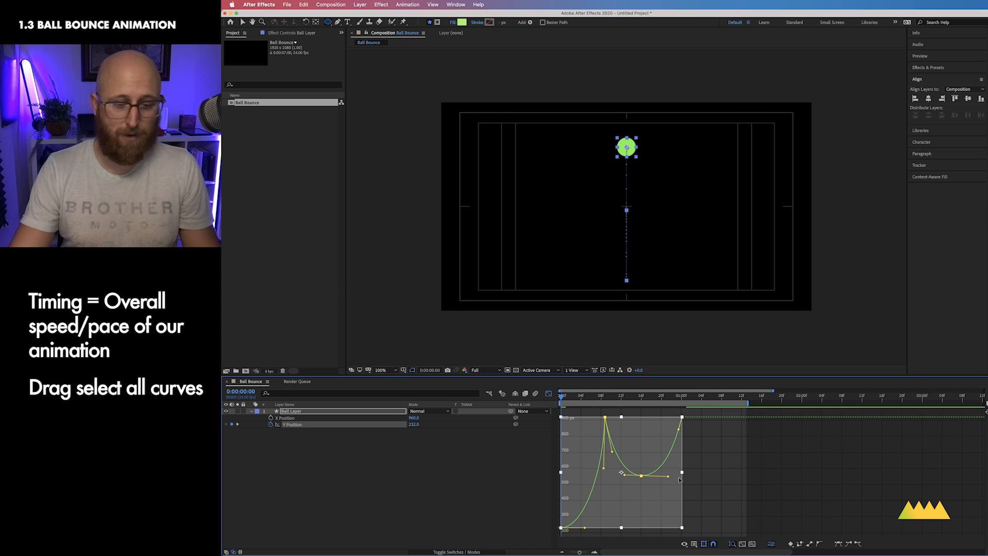
key(ctrl+0)
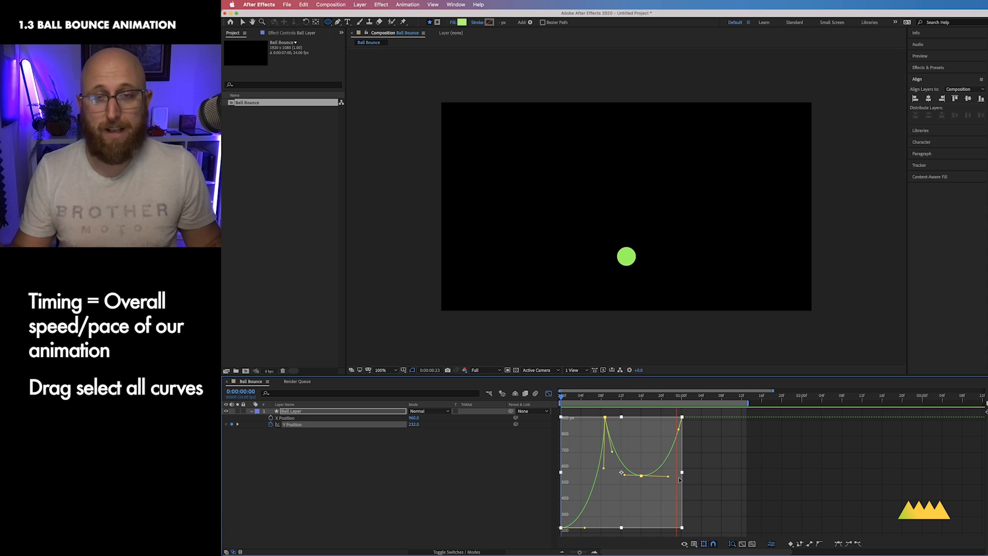
key(space)
click(522, 465)
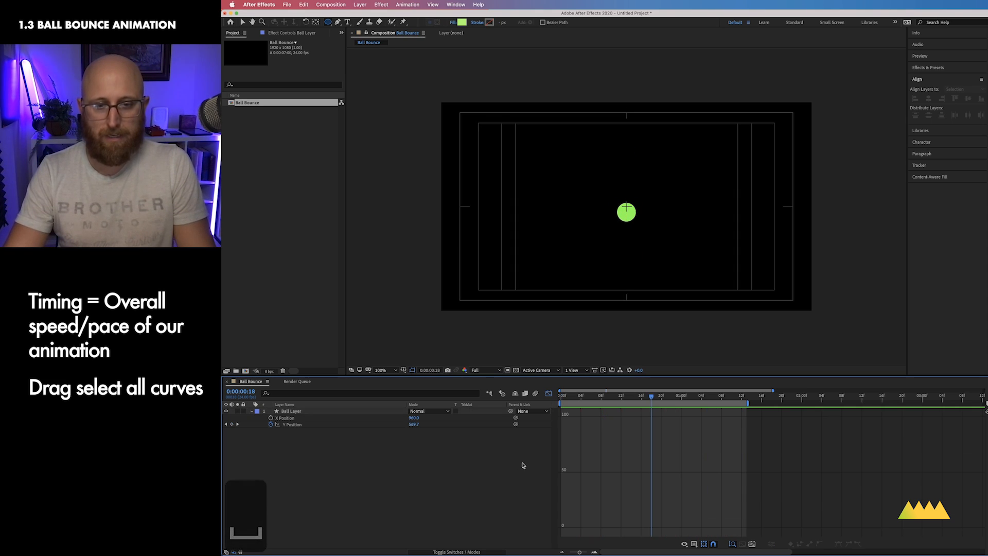
Step: Extend the work area, then copy the second bounce's apex keyframe and paste it at 0:00:01:12
drag(332, 420, 374, 432)
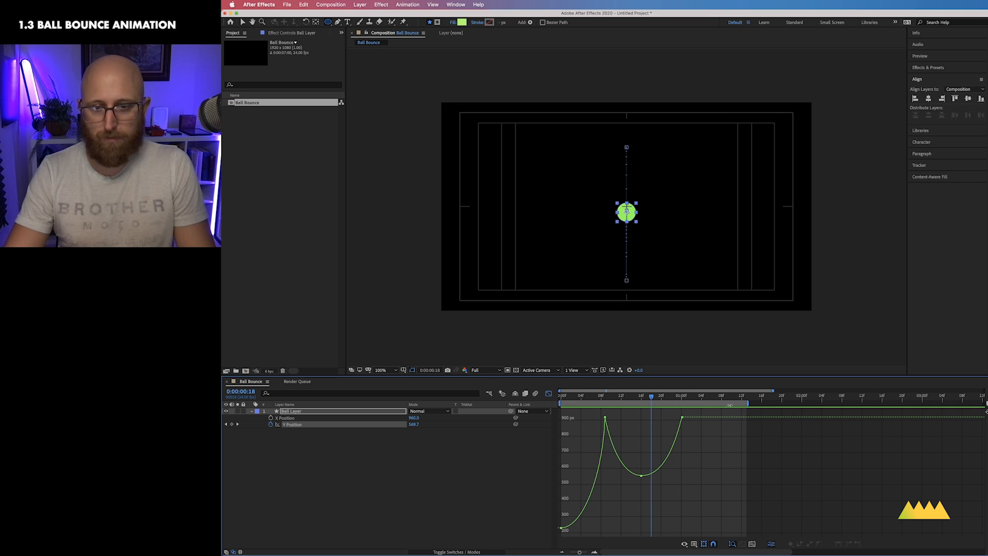
drag(749, 404, 883, 402)
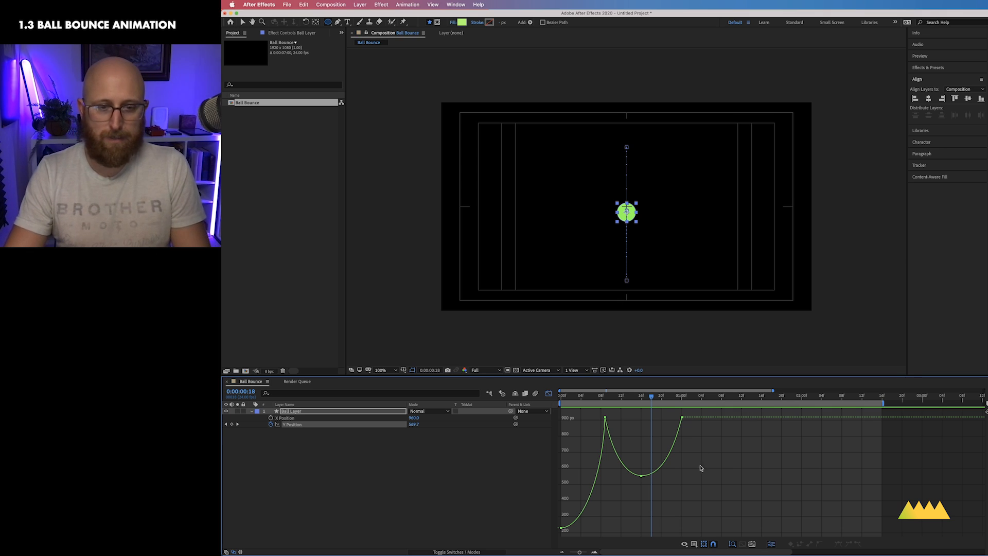
drag(715, 514, 658, 455)
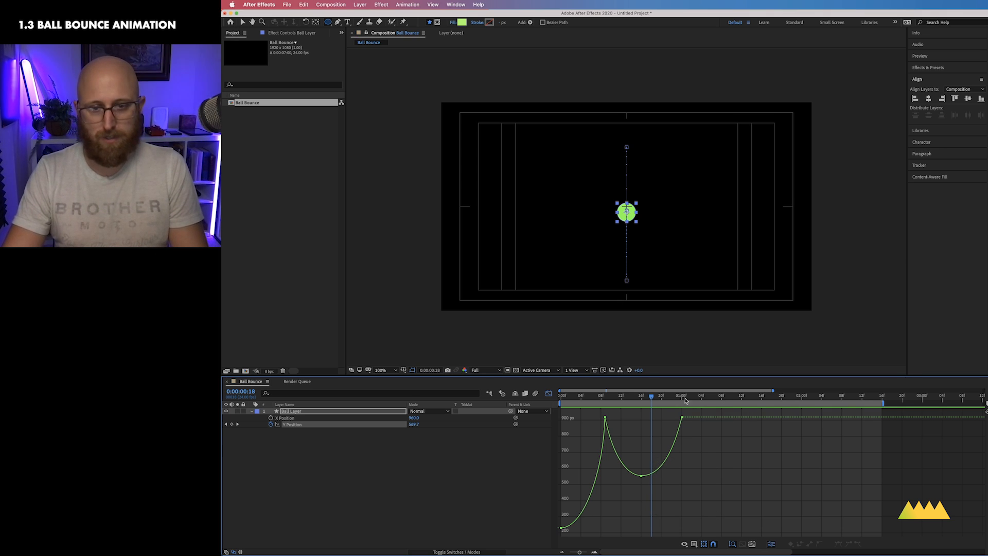
drag(658, 399, 742, 401)
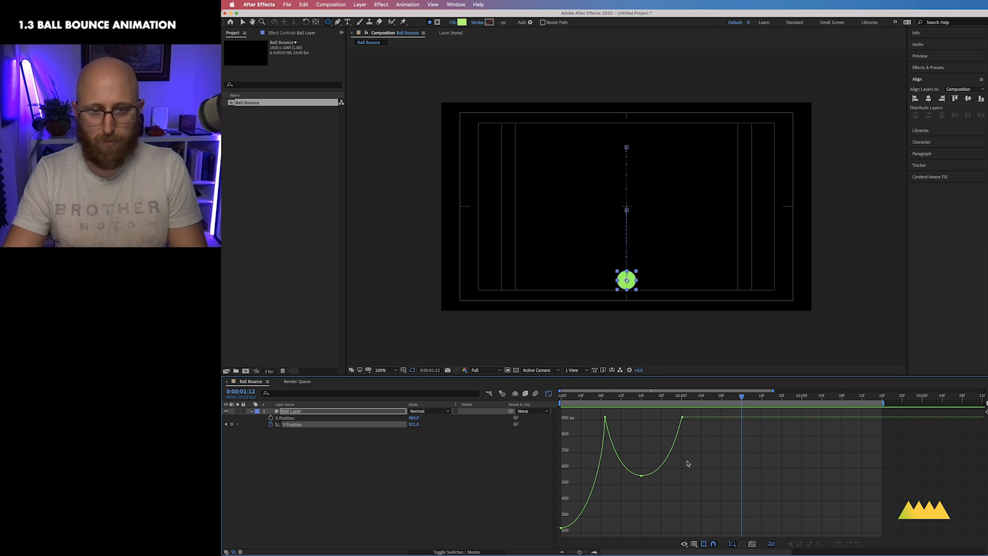
drag(671, 484, 628, 450)
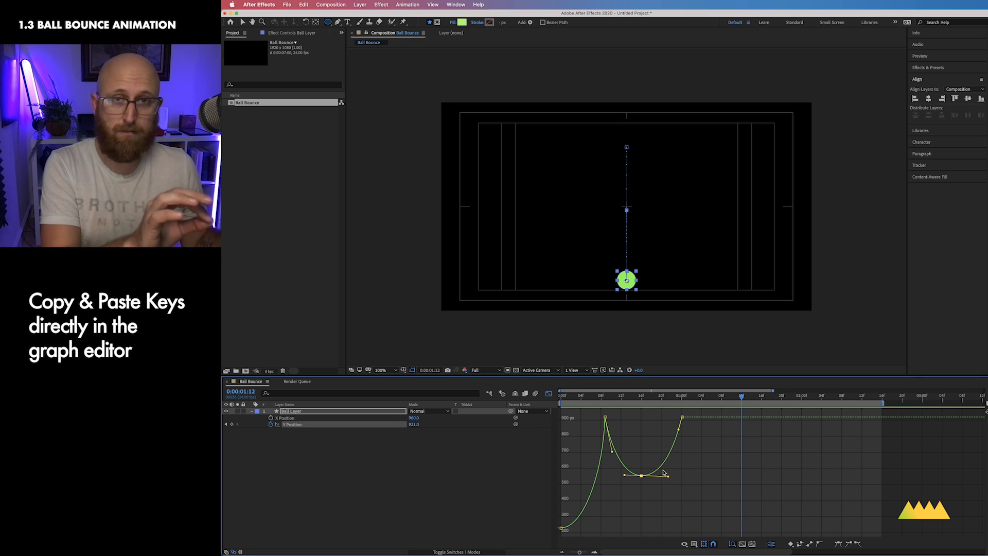
drag(668, 499, 626, 466)
key(super+c)
key(super+v)
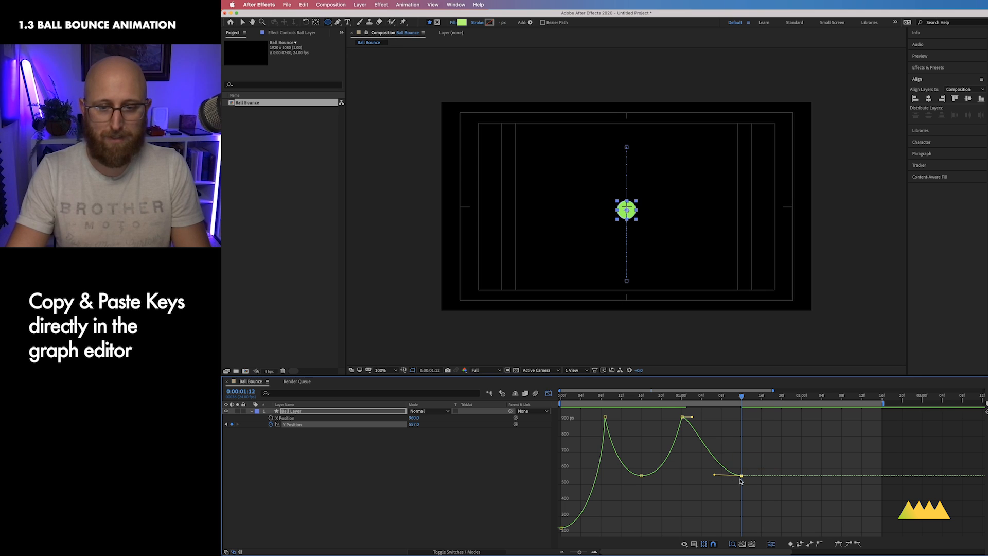
Step: Lower the pasted apex keyframe to about 744 px, then copy the contact keyframe and paste it at 0:00:02:00
mouse_move(742, 477)
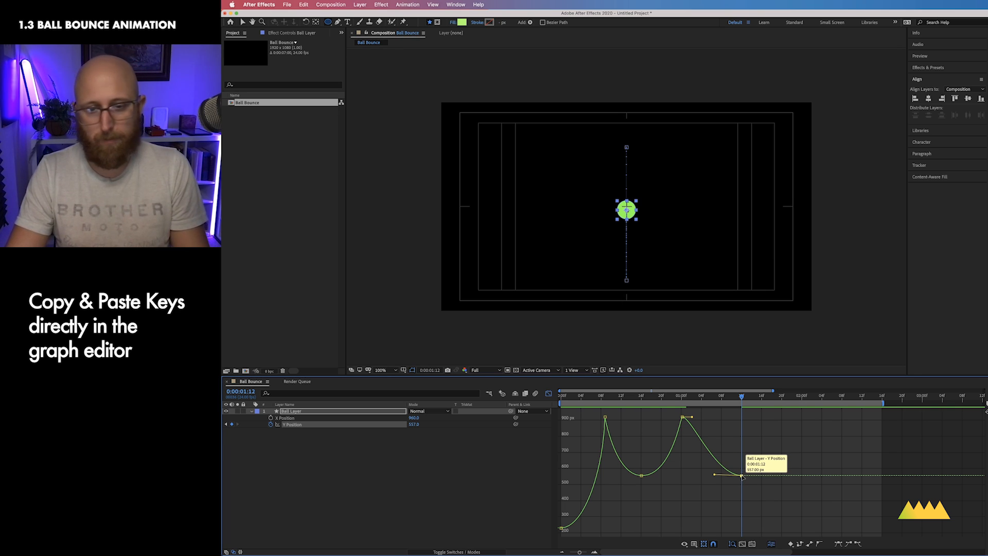
drag(741, 476, 741, 446)
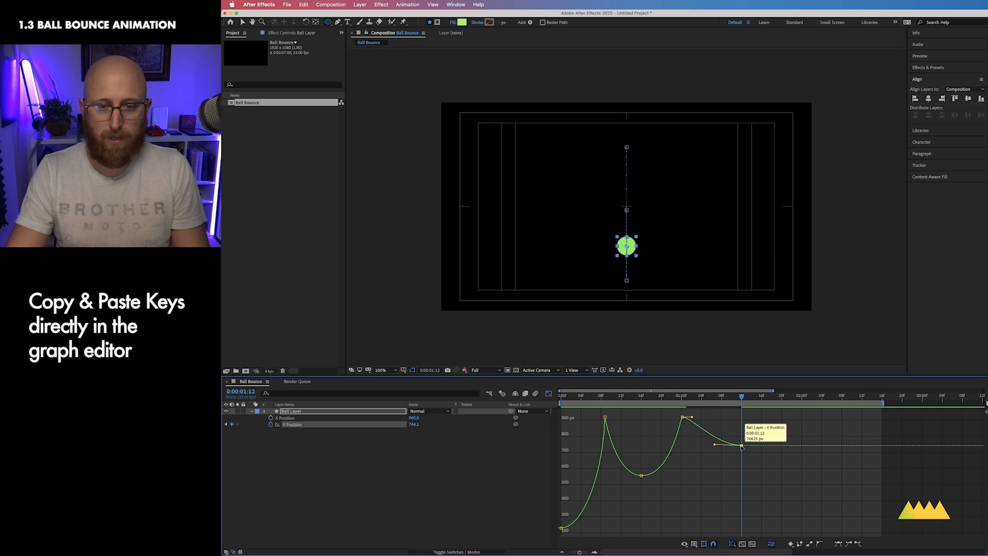
drag(741, 399, 801, 396)
drag(699, 412, 672, 422)
key(super+c)
key(super+v)
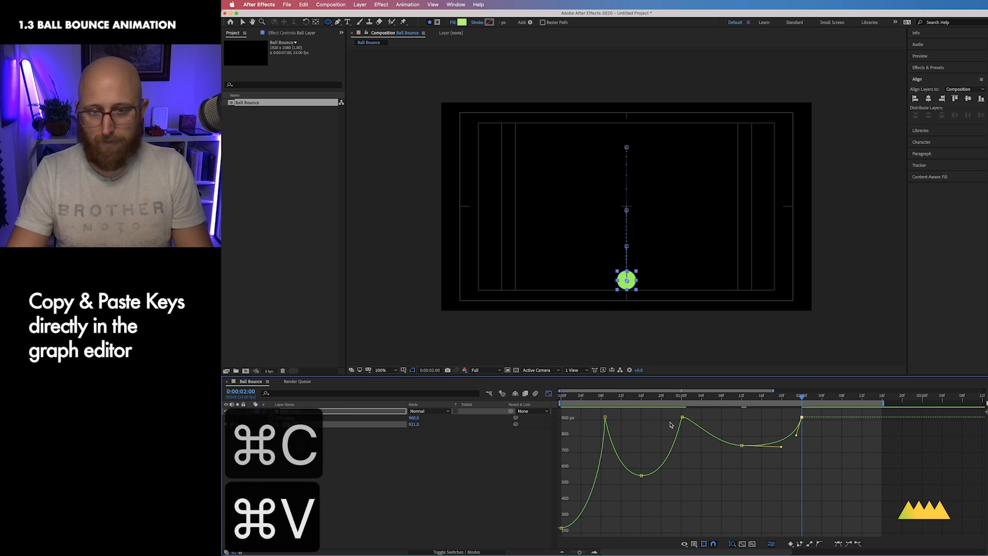
Step: Scale the third bounce's keyframes to shorten its timing and smooth its contact and apex handles
drag(823, 478, 653, 411)
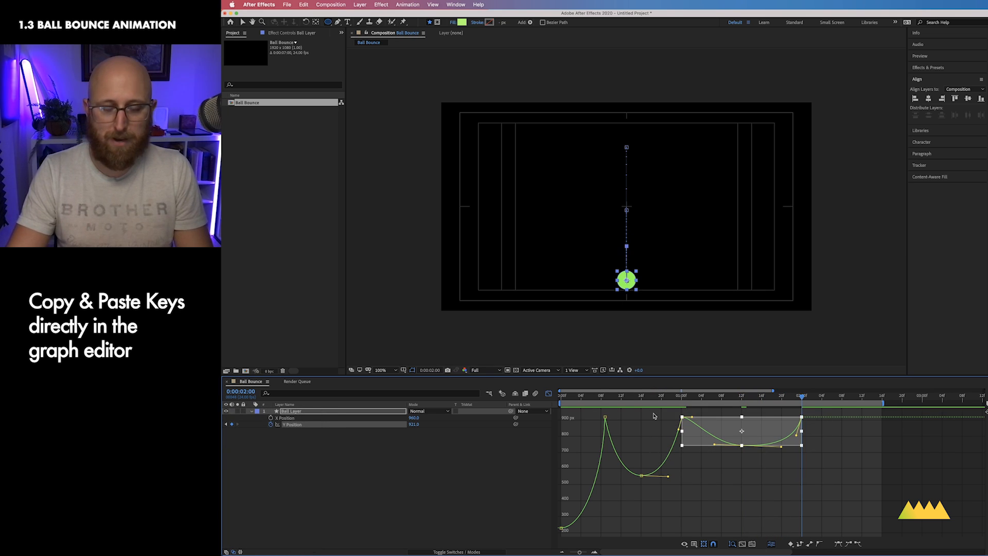
drag(799, 433, 760, 436)
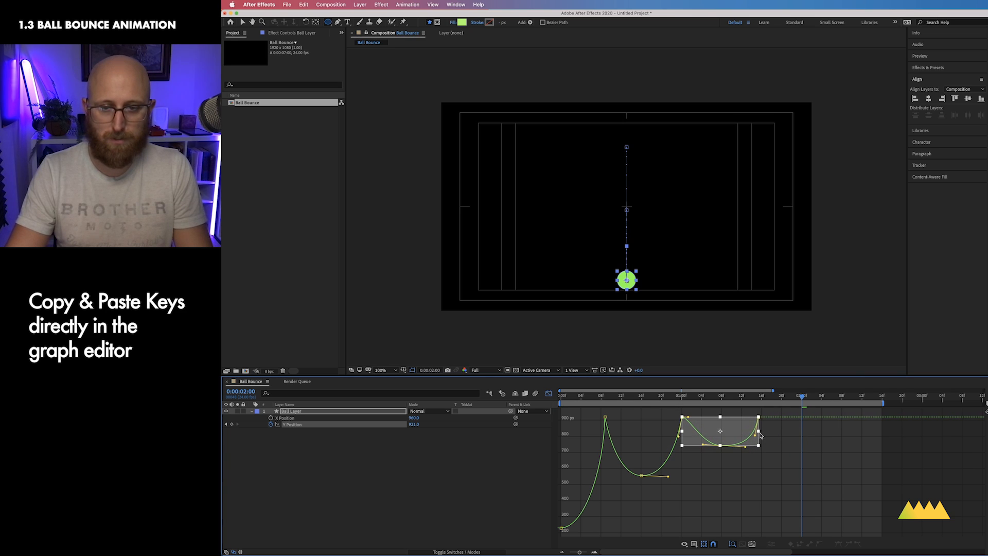
click(762, 436)
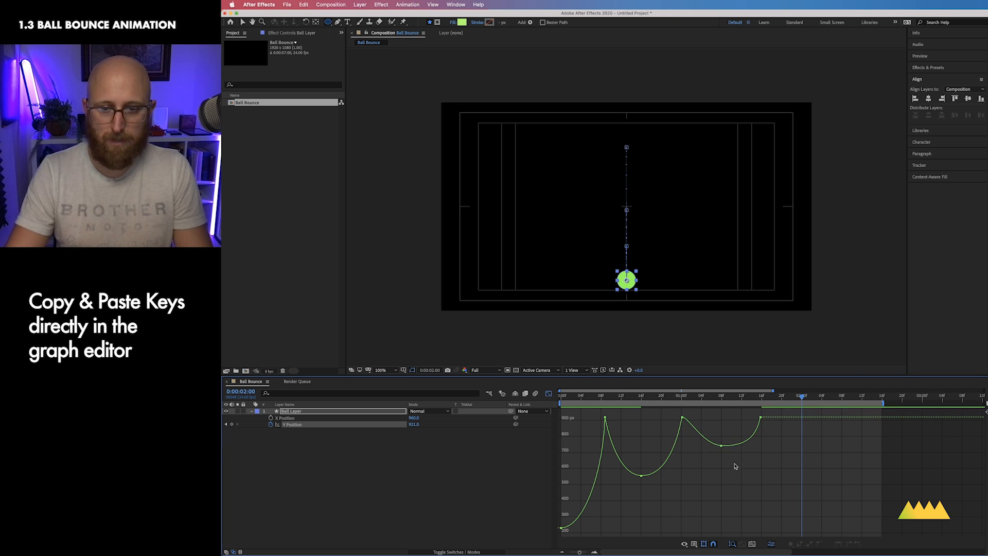
click(681, 417)
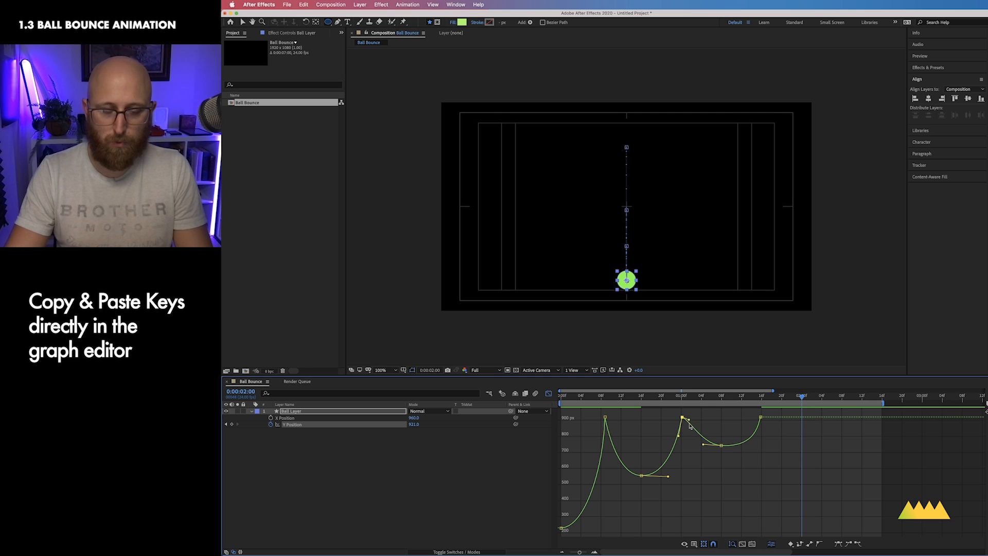
drag(689, 421, 748, 459)
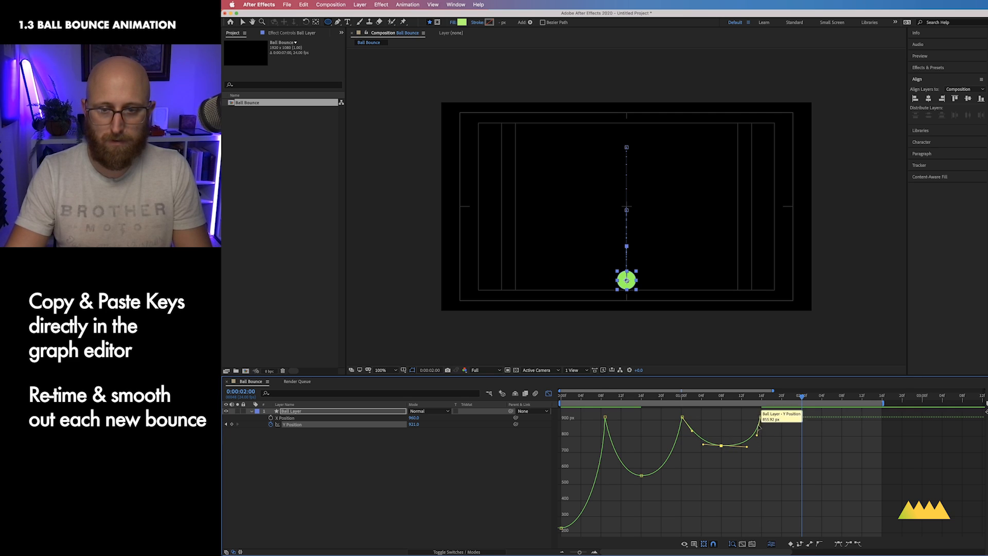
drag(760, 416, 745, 446)
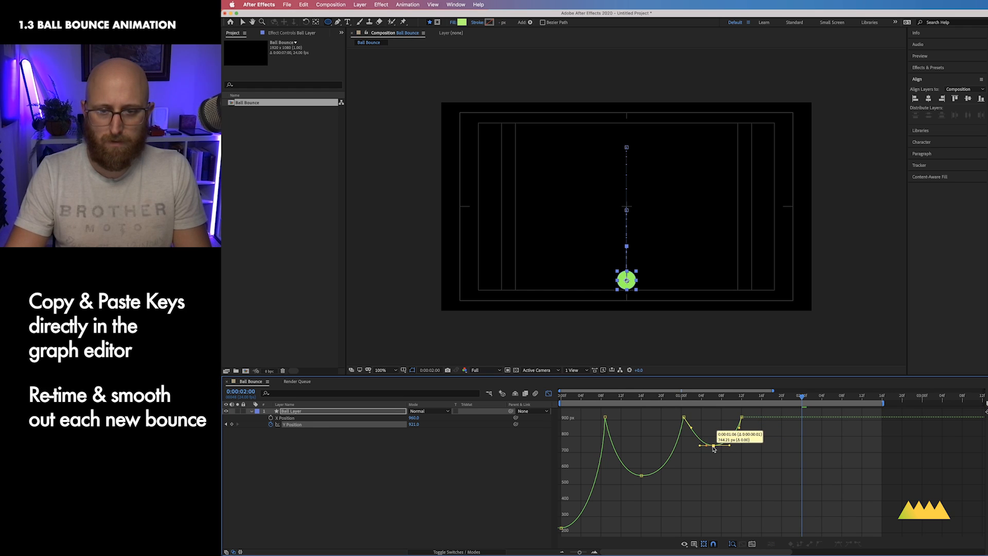
drag(713, 447, 713, 446)
click(728, 468)
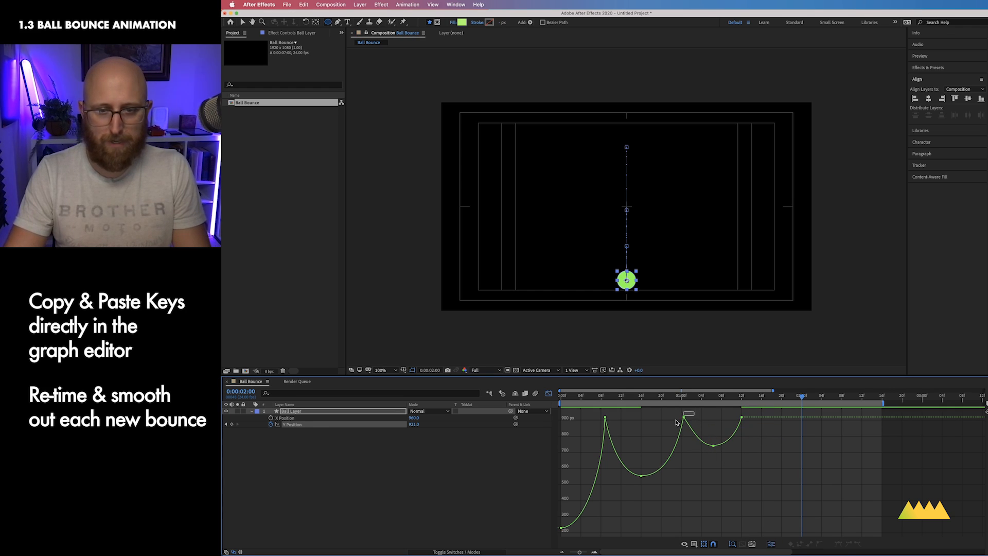
click(690, 433)
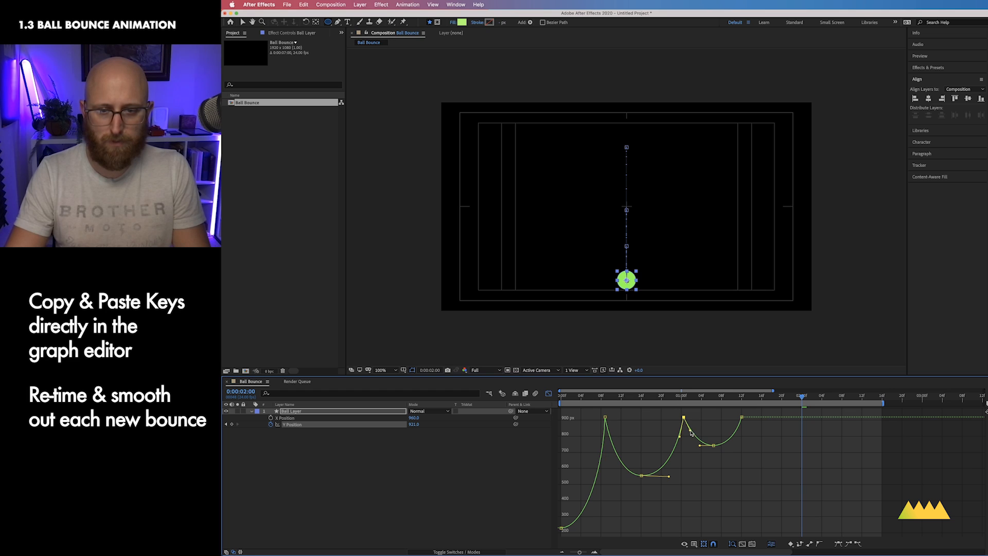
click(733, 474)
Step: Copy the third bounce's apex keyframe and paste it at 0:00:01:20
drag(775, 399, 762, 399)
drag(741, 472, 710, 432)
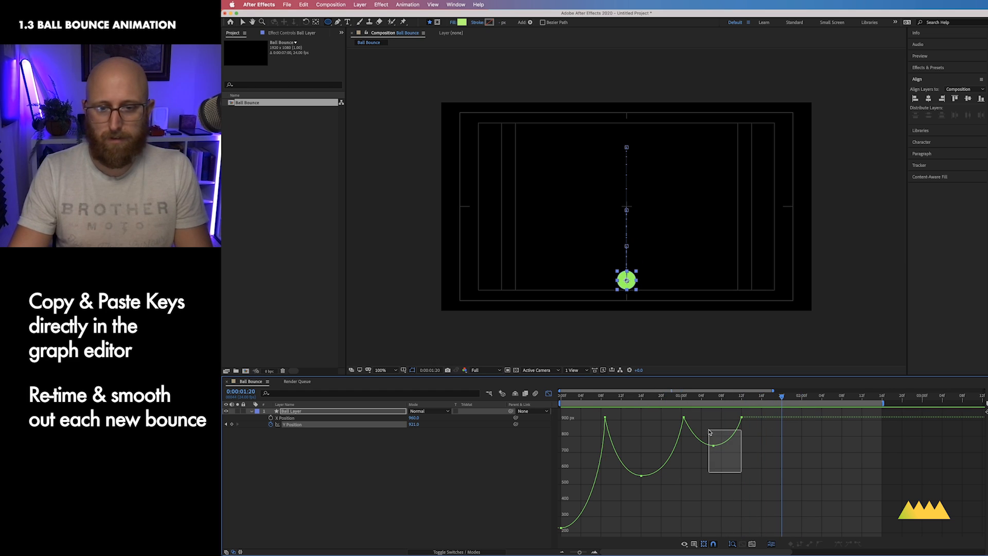
key(super+c)
key(super+v)
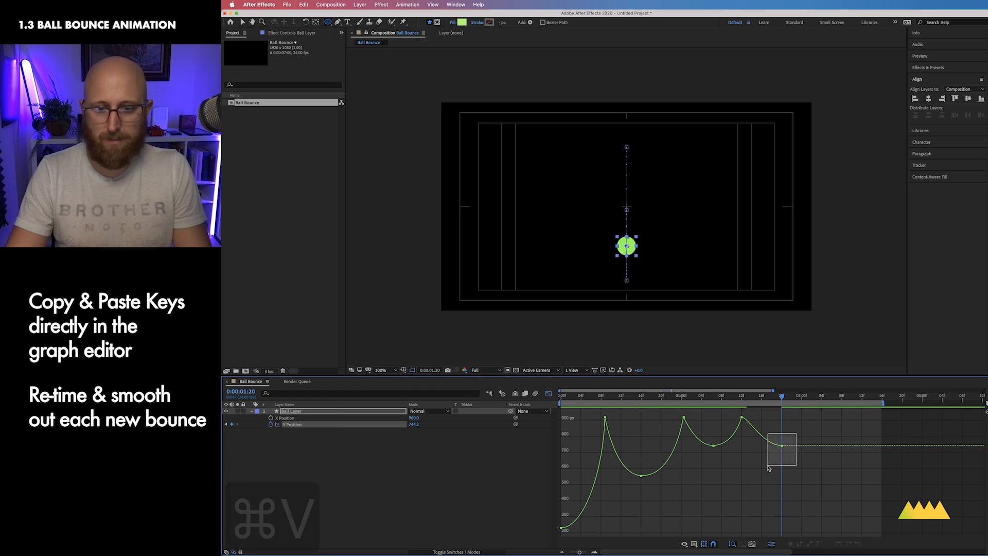
Step: Raise the pasted keyframe at 0:00:01:20 to about 821 px and smooth the fourth bounce's apex handles
drag(781, 445, 788, 423)
click(741, 417)
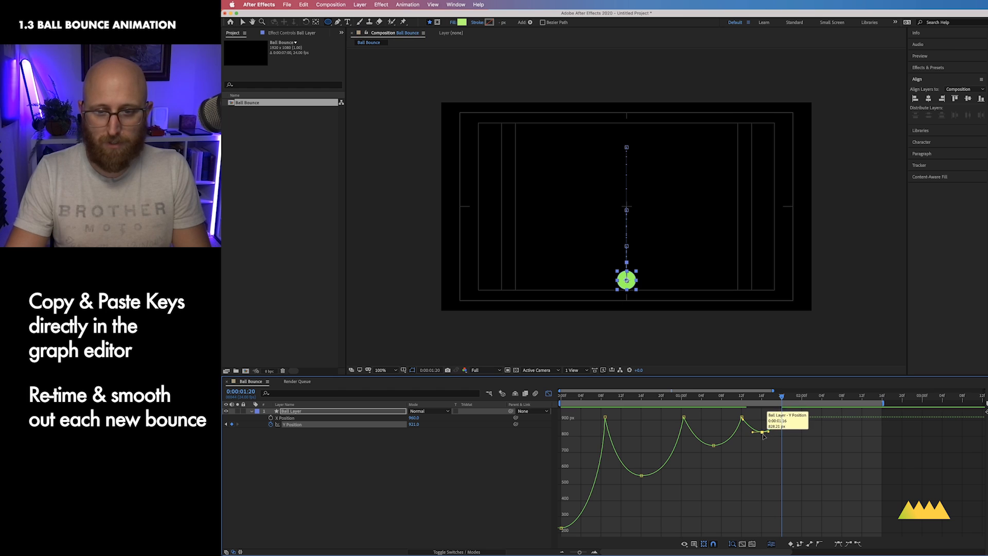
drag(768, 432, 771, 432)
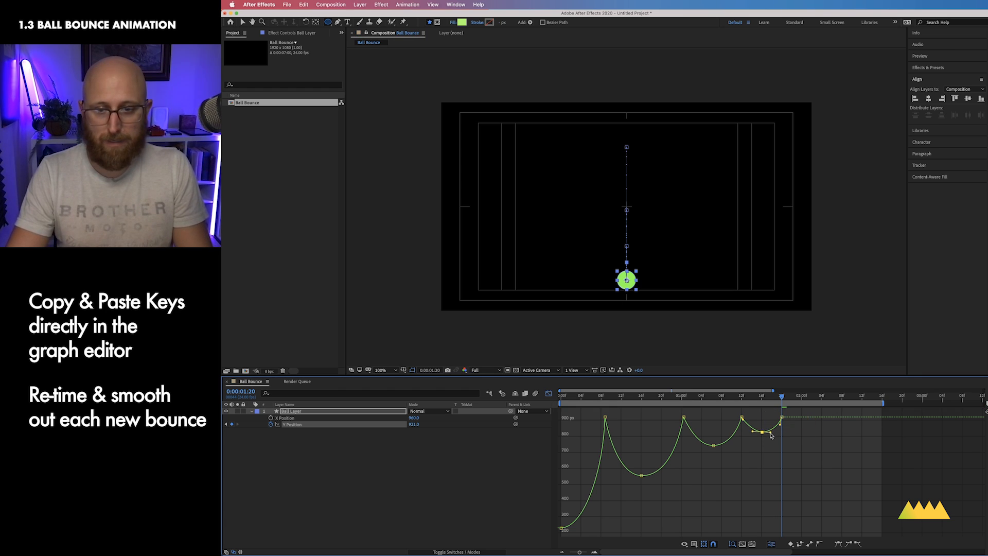
click(765, 444)
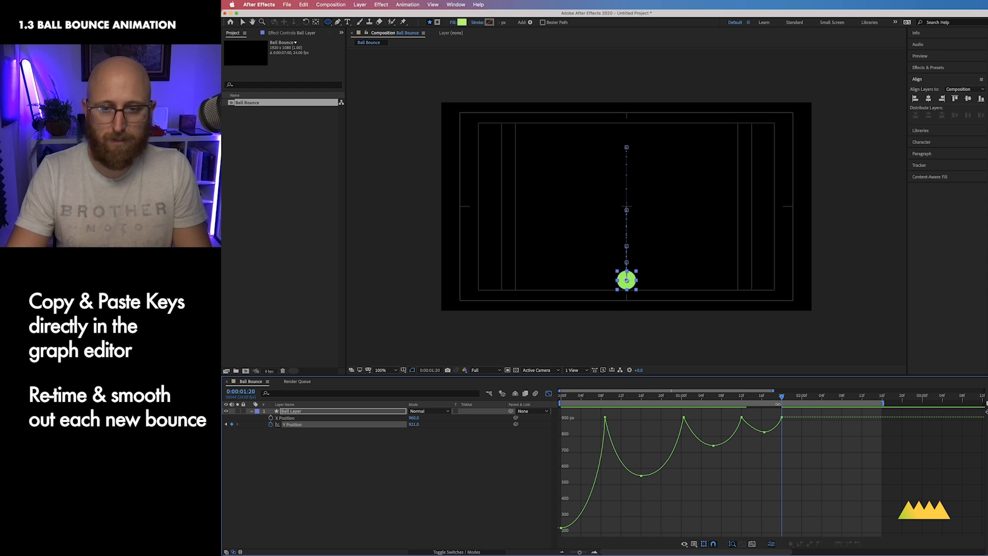
click(763, 432)
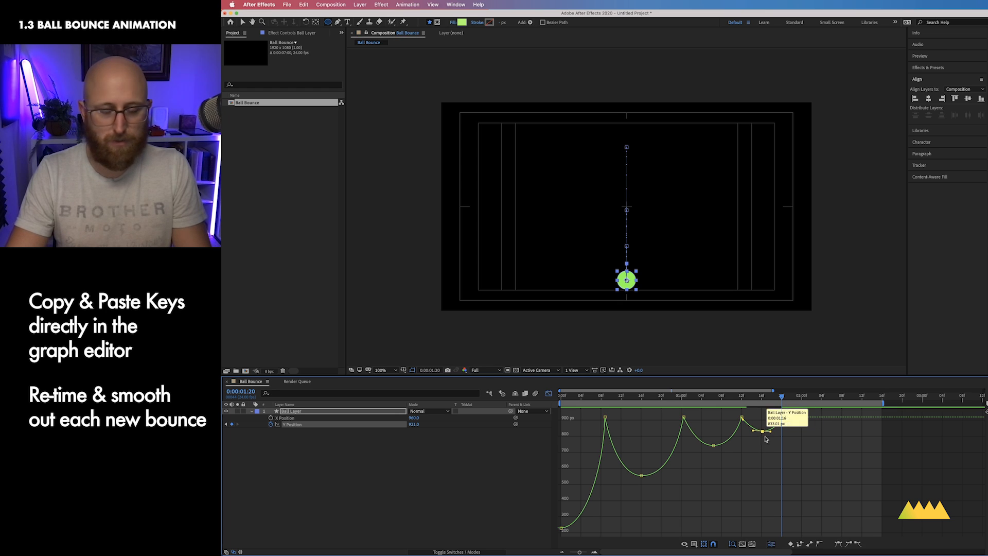
click(766, 438)
Step: Preview the animation, then select all Y Position keyframes and scale them horizontally to tighten the overall timing
key(ctrl+0)
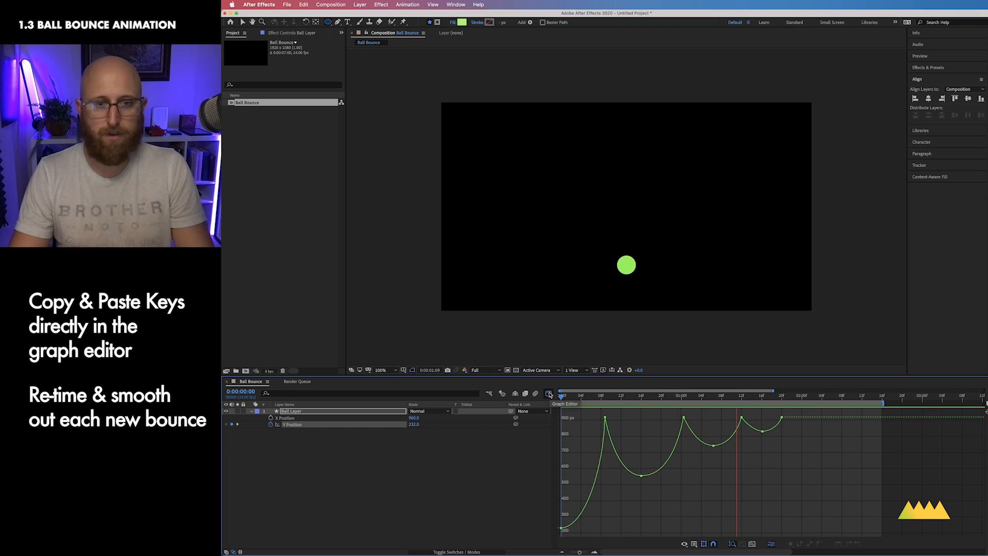
key(space)
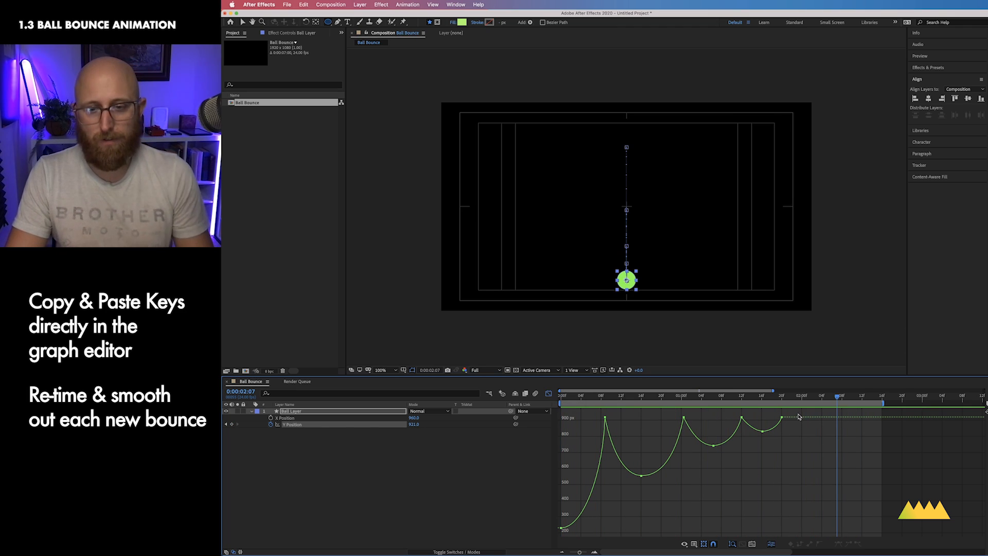
drag(798, 416, 558, 532)
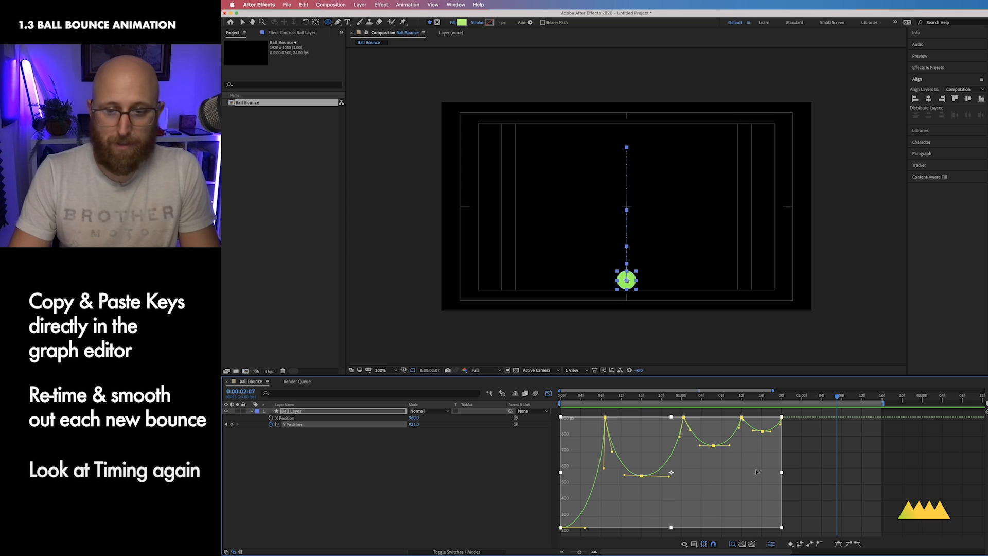
drag(781, 473, 710, 473)
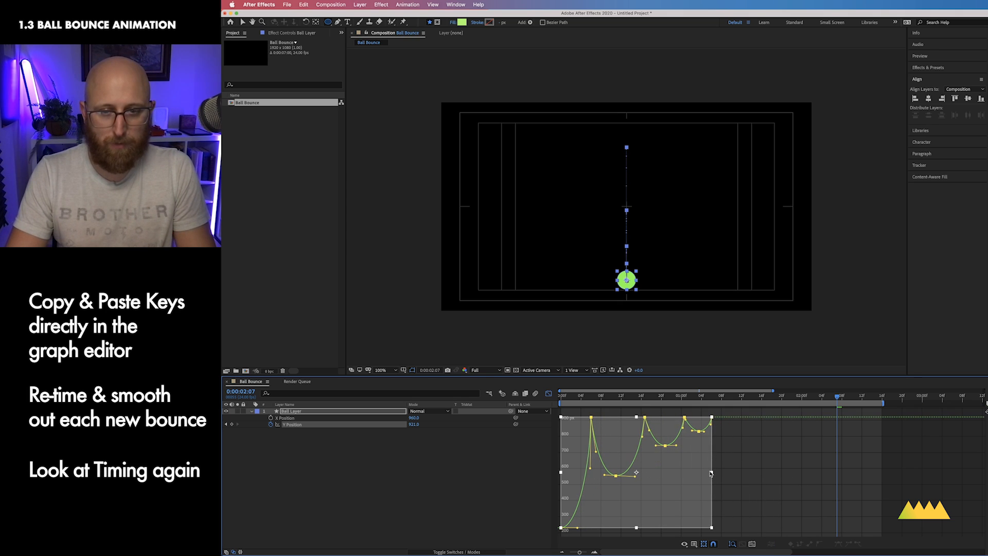
Step: Preview the retimed bounce animation
key(ctrl+0)
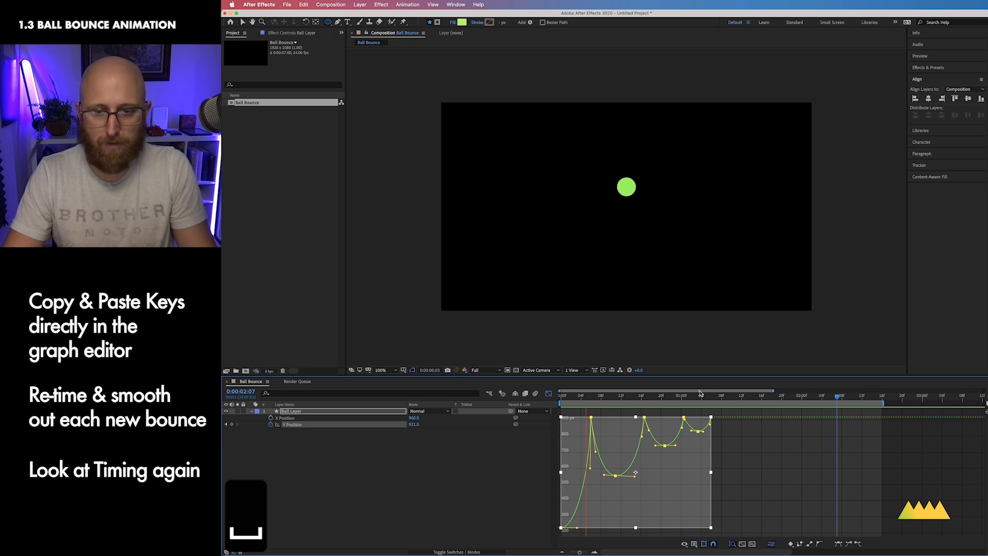
key(space)
click(714, 413)
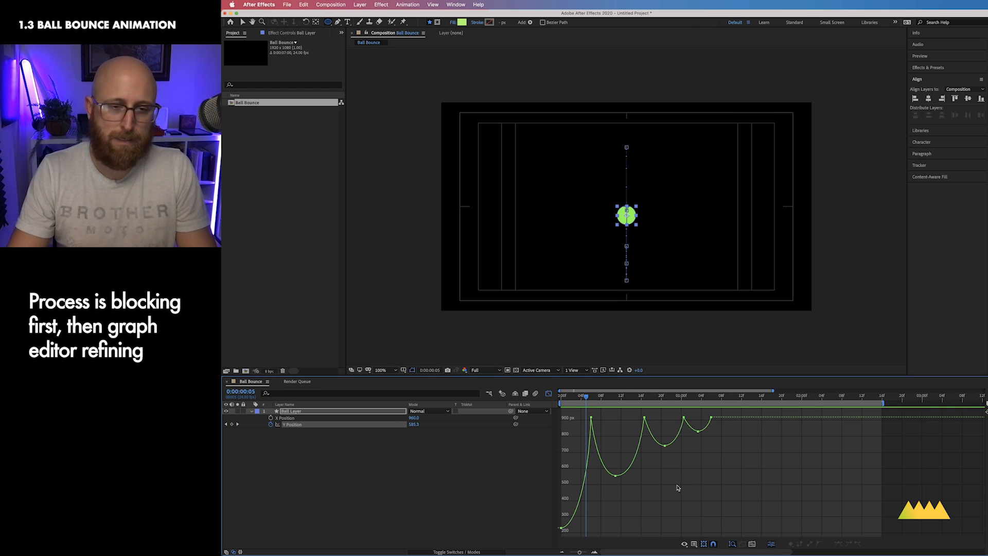
Step: Add a fifth bounce by pasting an apex keyframe at 0:00:01:12 and a contact keyframe at 0:00:01:14
drag(586, 397, 665, 417)
key(ctrl+v)
key(ctrl+c)
key(ctrl+v)
key(super+c)
key(super+v)
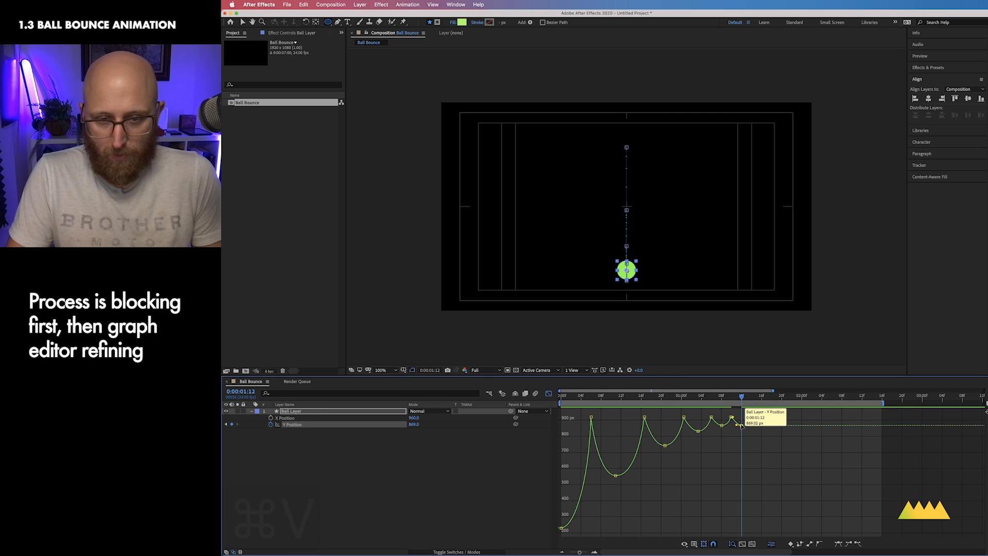
key(Page_Down)
key(Page_Down)
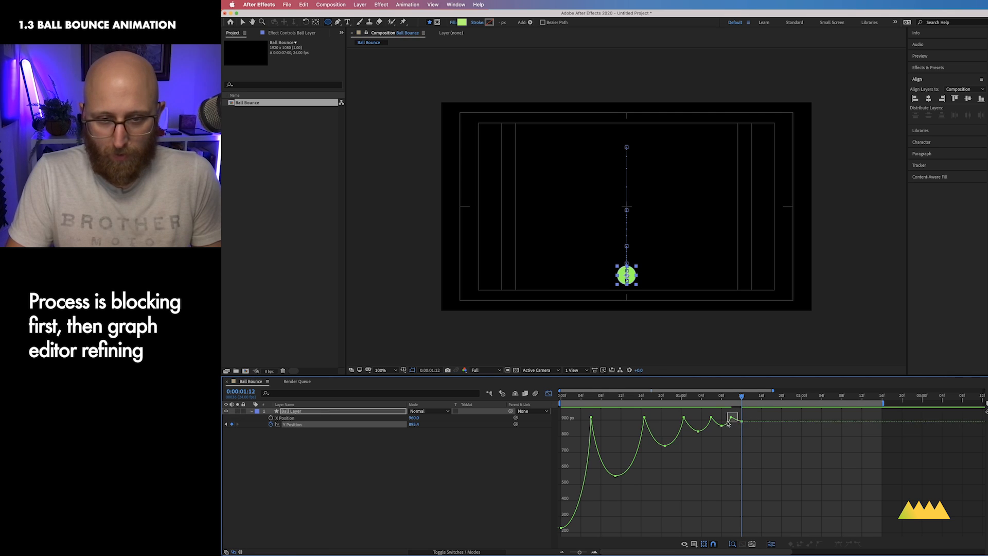
key(super+v)
Step: Adjust the fifth bounce's keyframes and smooth its handles
drag(741, 421, 723, 436)
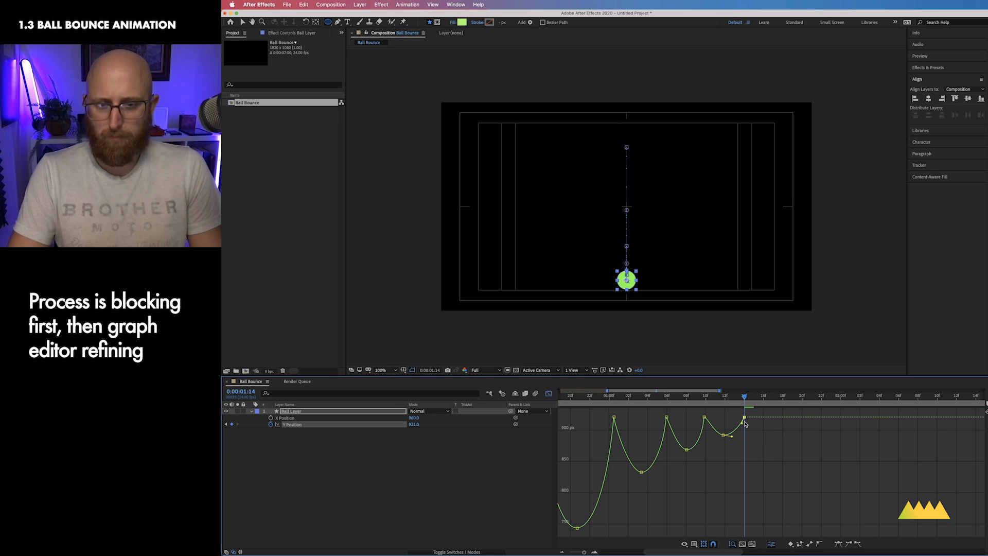
click(704, 417)
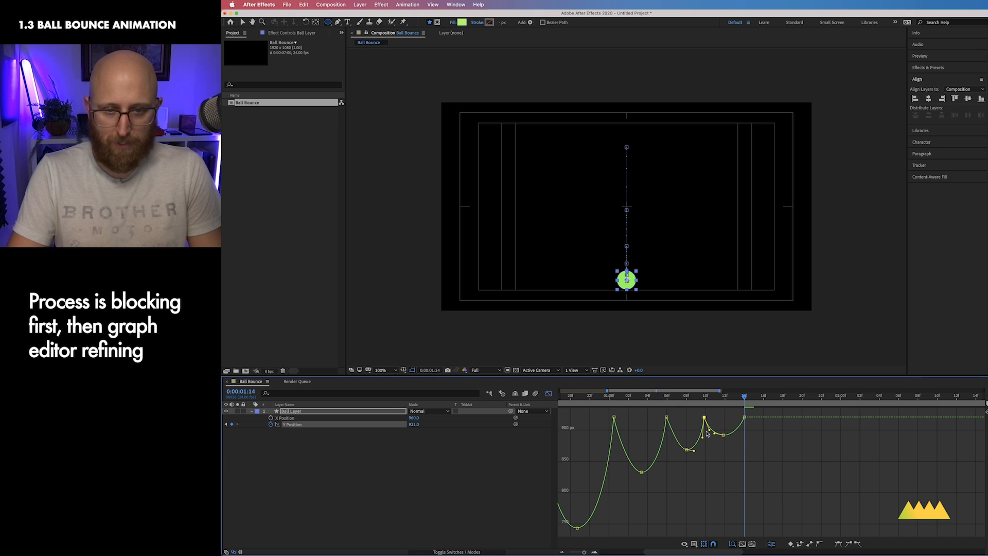
click(686, 450)
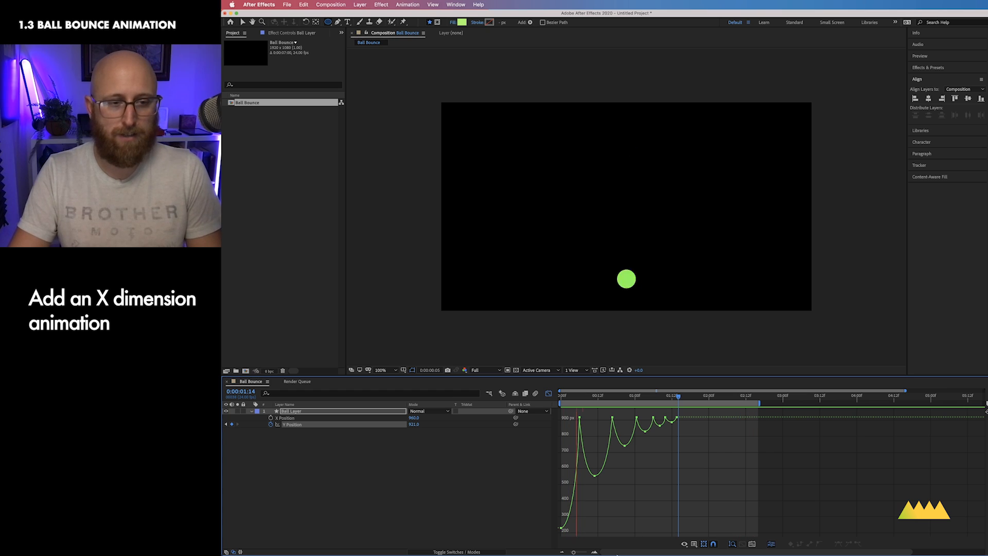
Step: Switch the timeline to layer bars at frame 0 and scrub the ball's X Position toward the left of the frame
key(shift+F3)
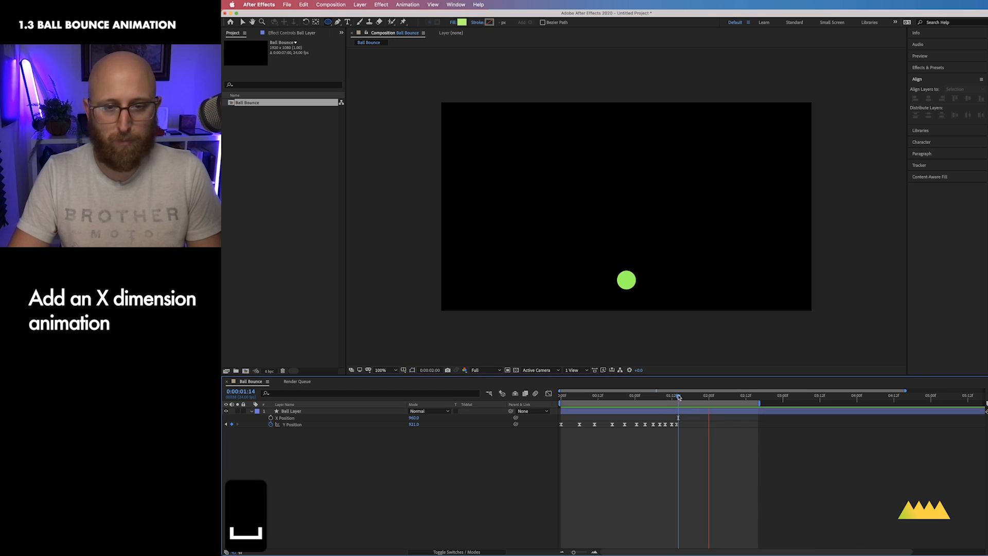
key(space)
drag(677, 397, 491, 395)
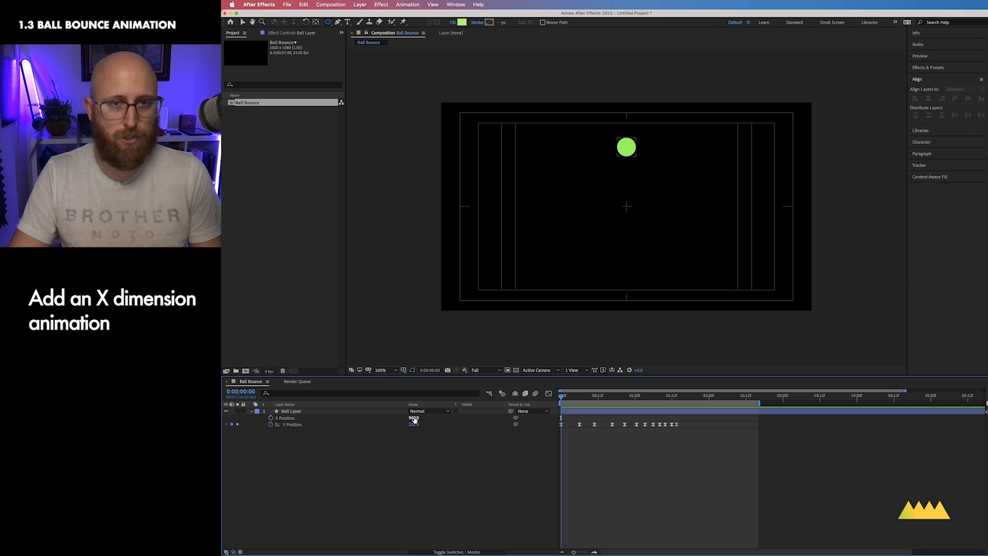
drag(413, 417, 222, 427)
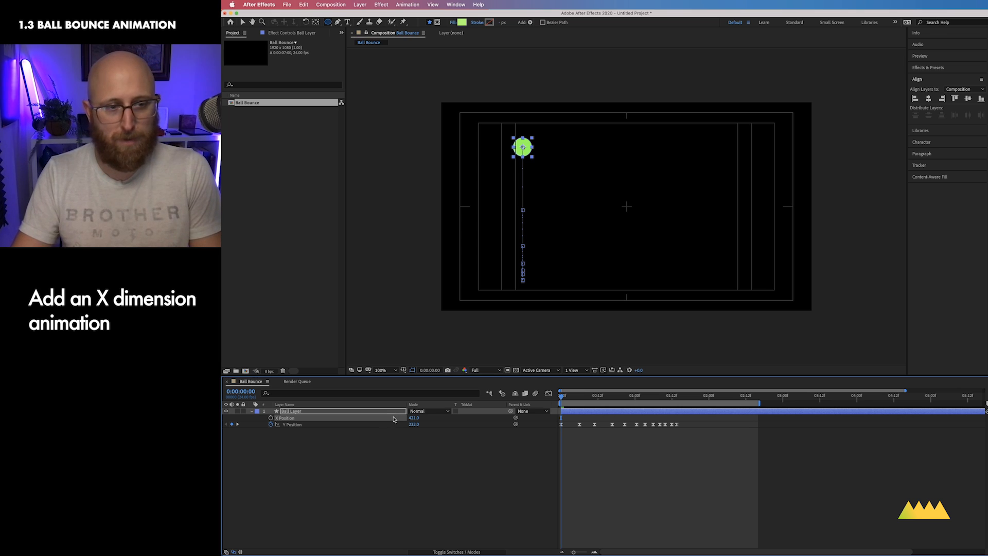
drag(410, 416, 556, 399)
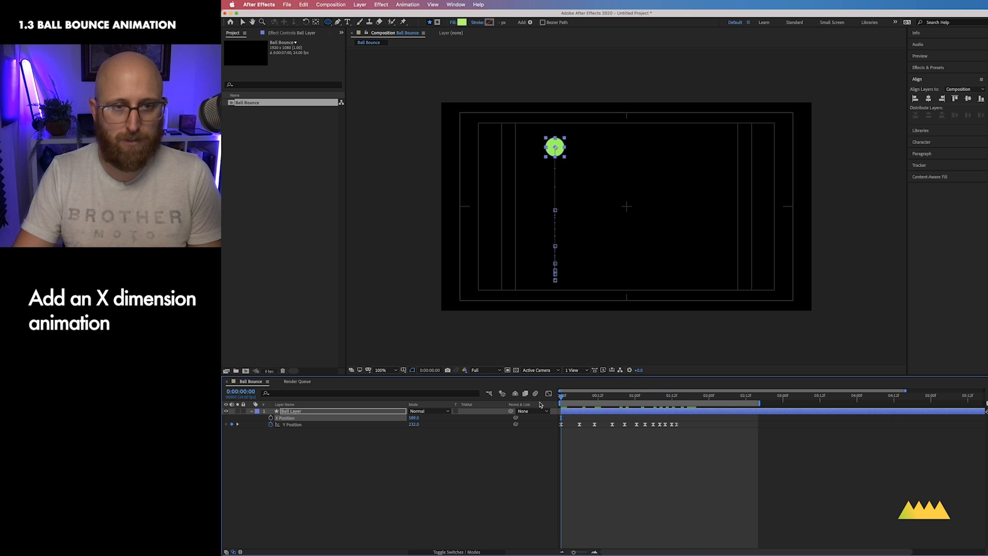
drag(414, 417, 328, 417)
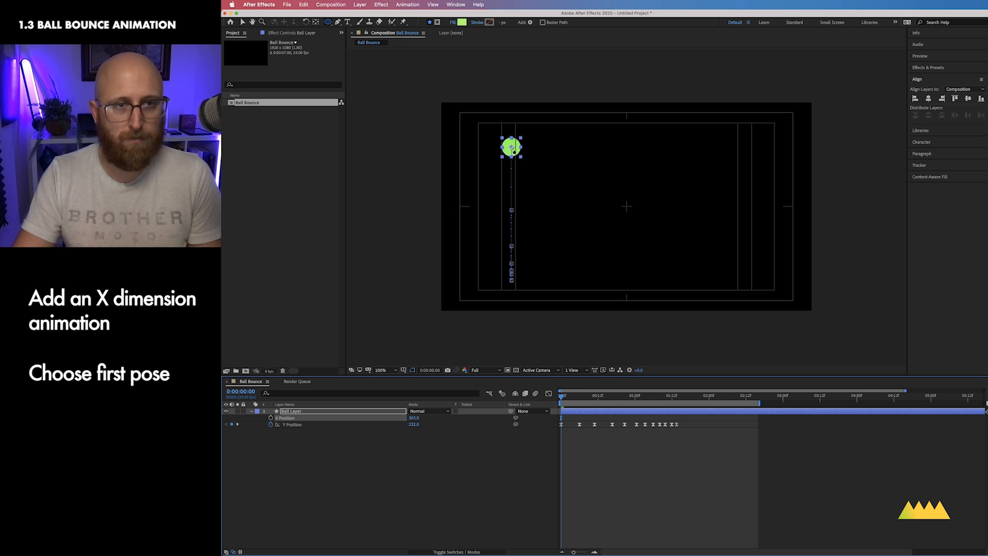
Step: Turn on the proportional grid overlay in the composition view
click(402, 370)
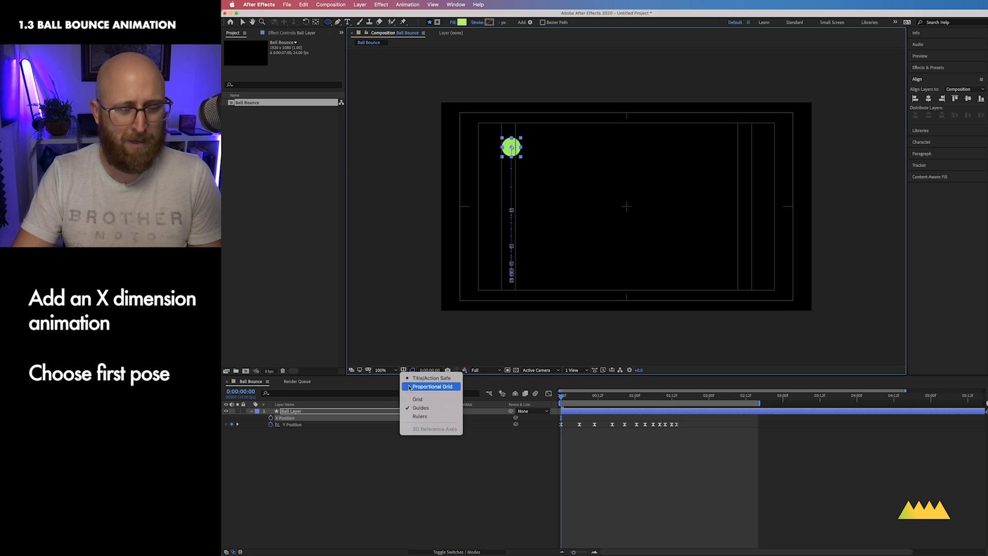
click(412, 388)
click(402, 371)
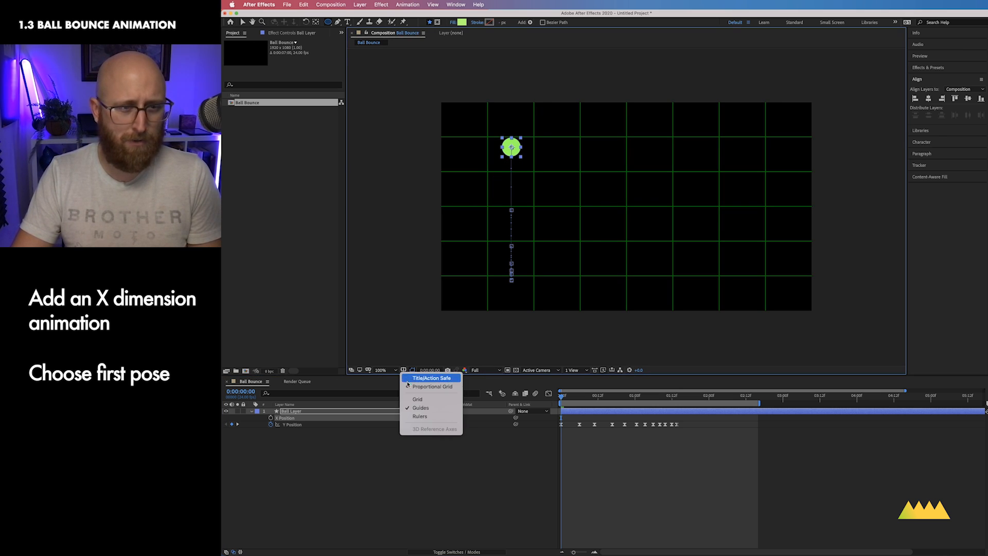
click(411, 389)
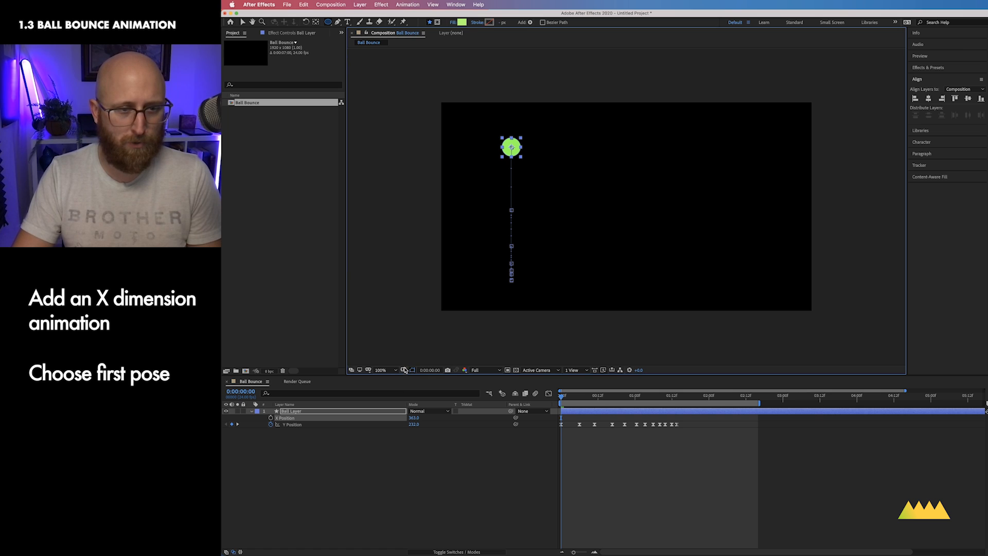
click(403, 370)
click(412, 388)
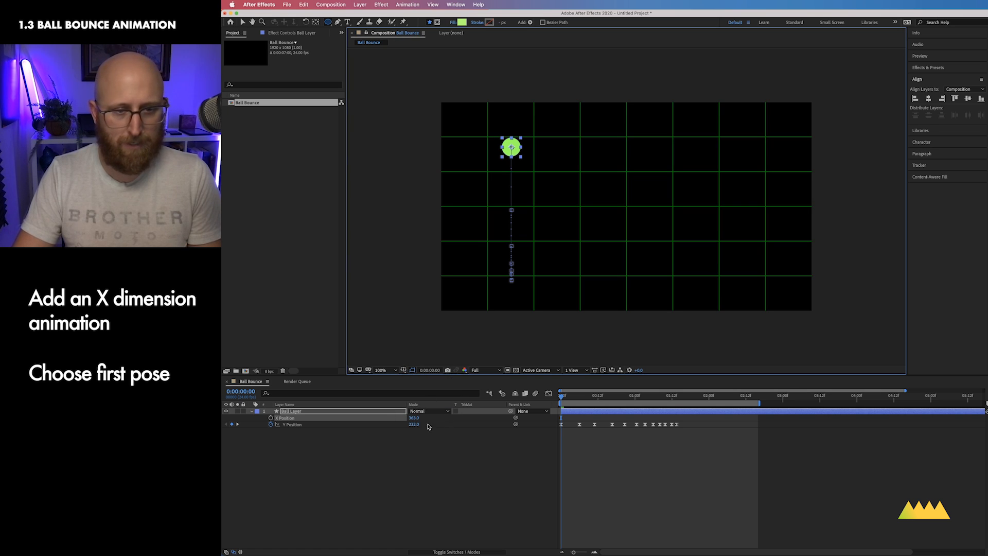
Step: Keyframe X Position at about 280 px at the start and 1630 px at 0:00:01:14
drag(414, 421, 385, 418)
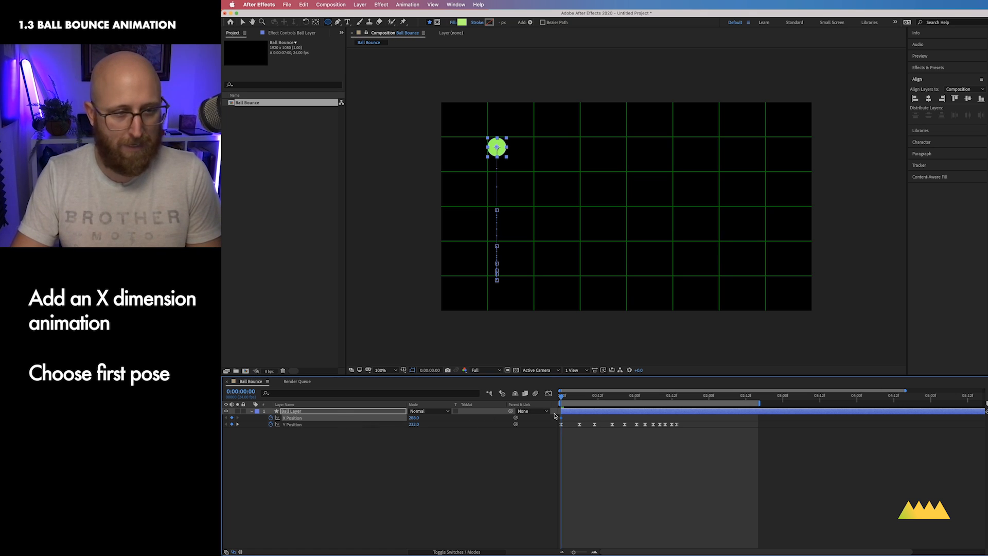
drag(561, 397, 678, 404)
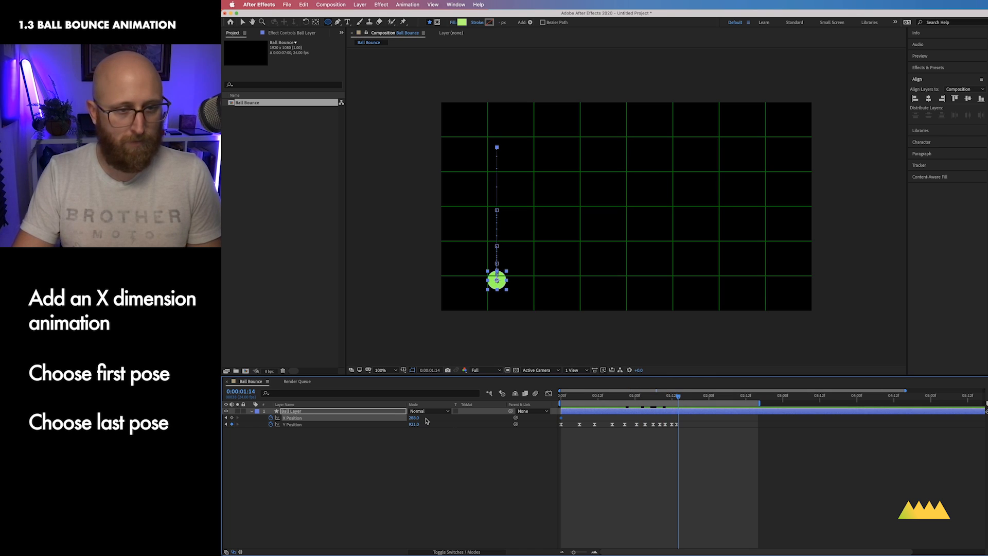
drag(412, 420, 910, 399)
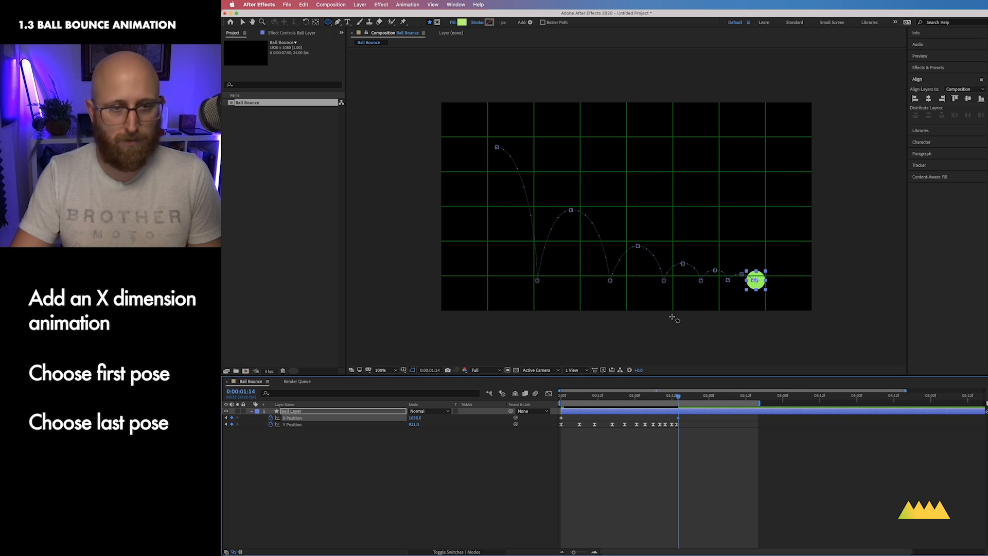
Step: Preview the motion, then apply Easy Ease In to the final X Position keyframe
key(space)
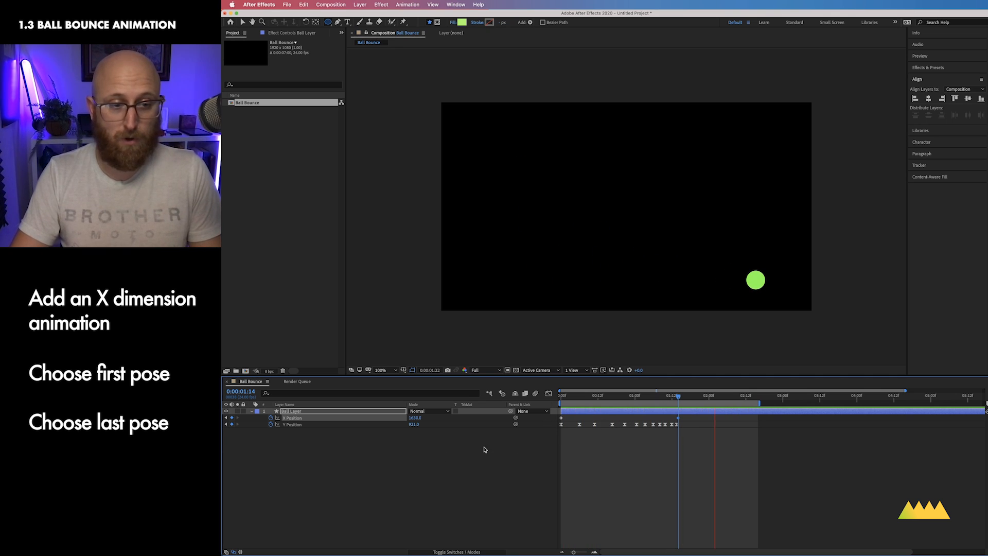
key(space)
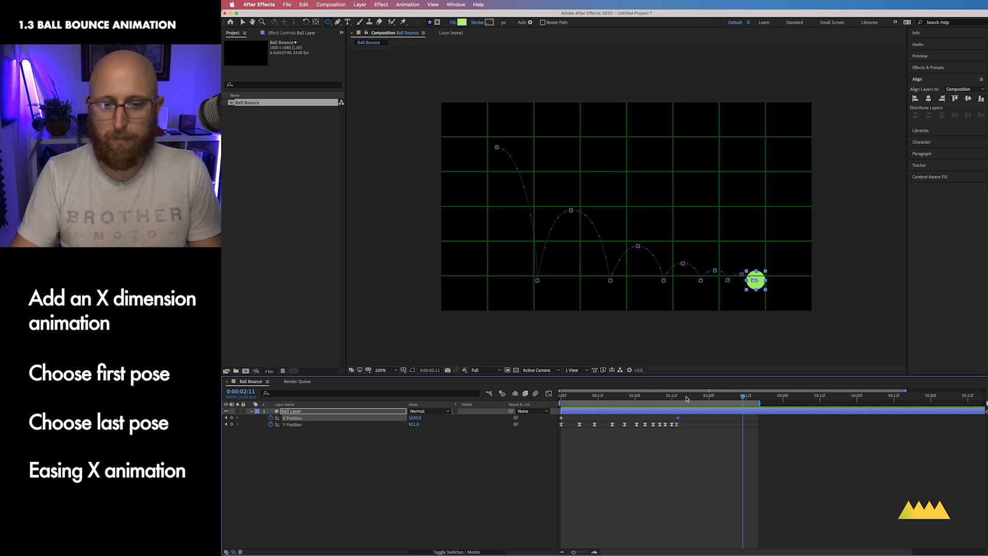
drag(682, 416, 668, 419)
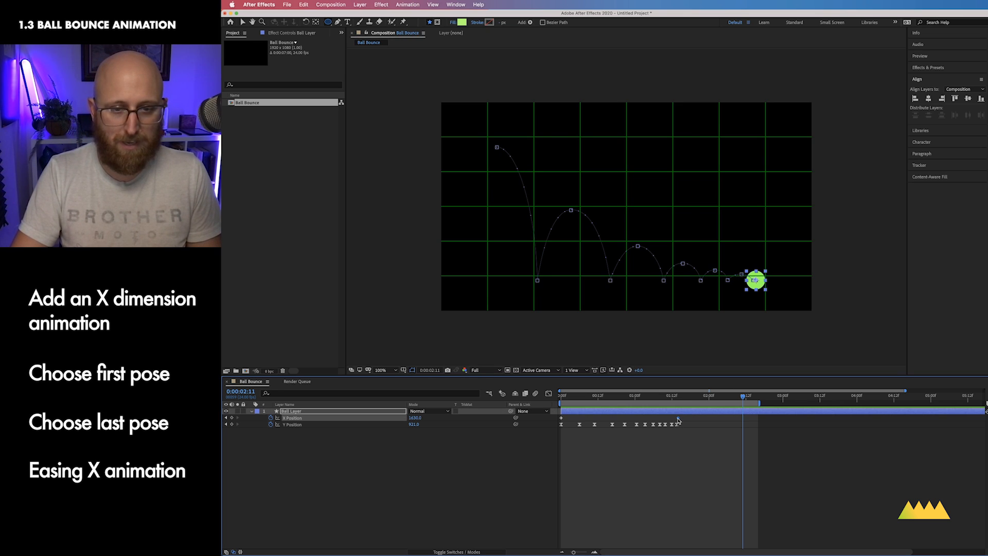
right_click(678, 420)
mouse_move(740, 520)
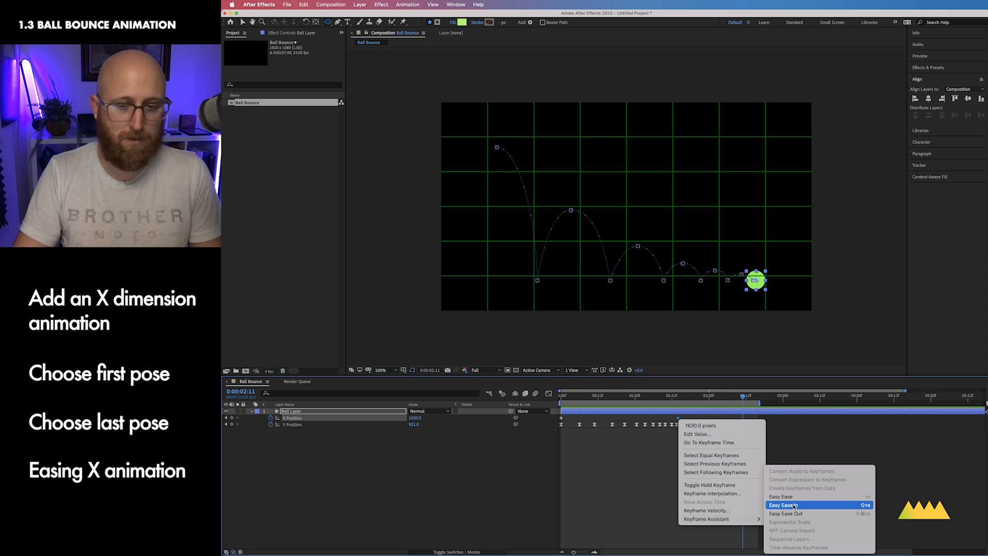
click(794, 506)
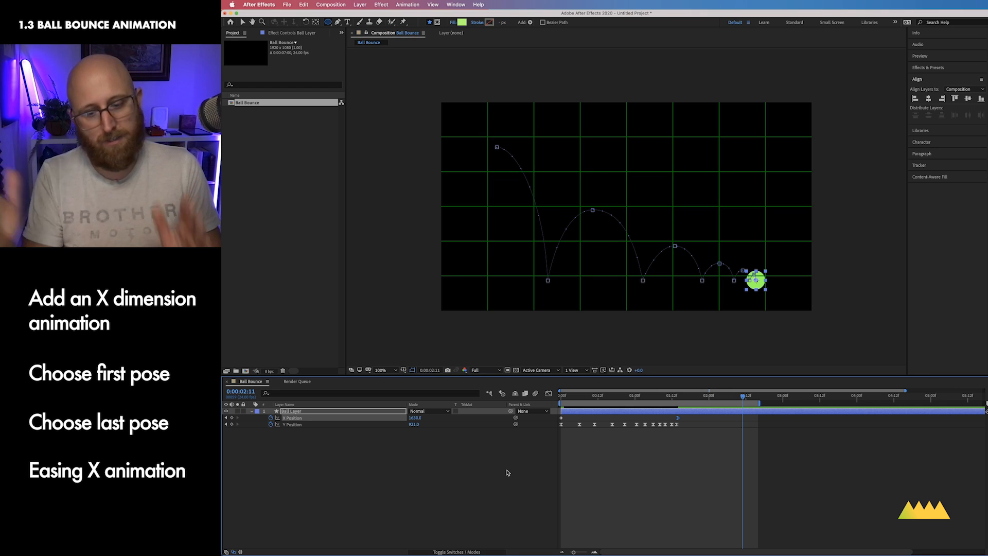
Step: Preview the animation with the eased horizontal motion
key(ctrl+0)
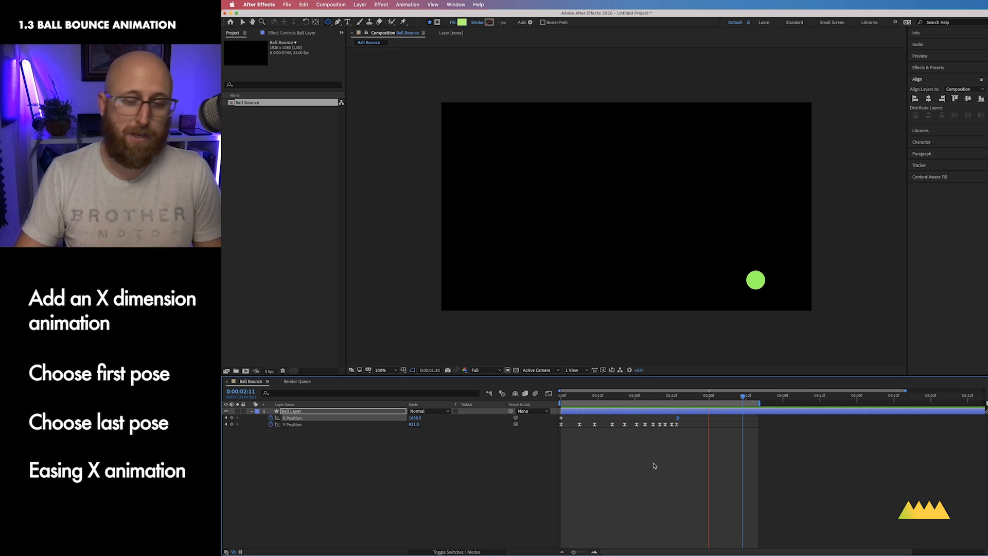
click(641, 466)
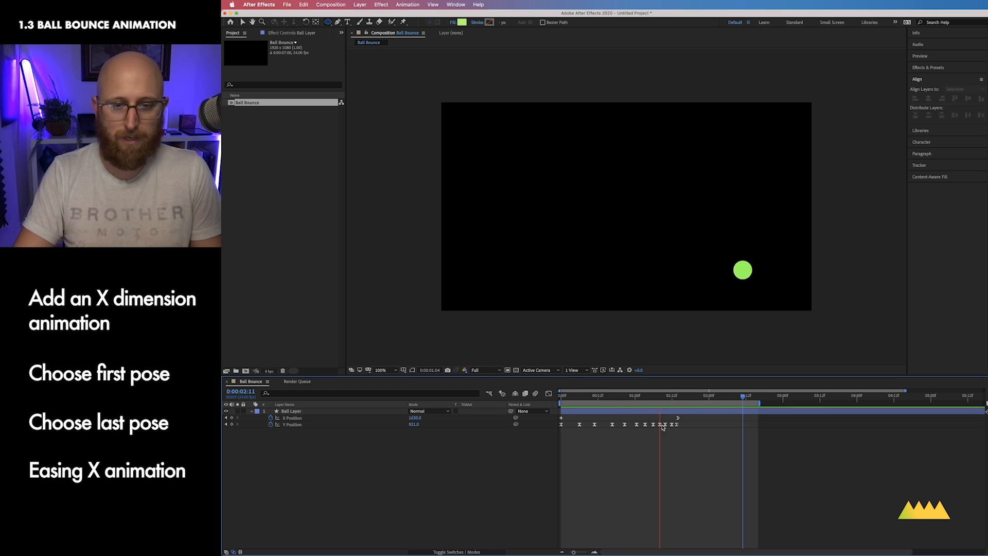
key(space)
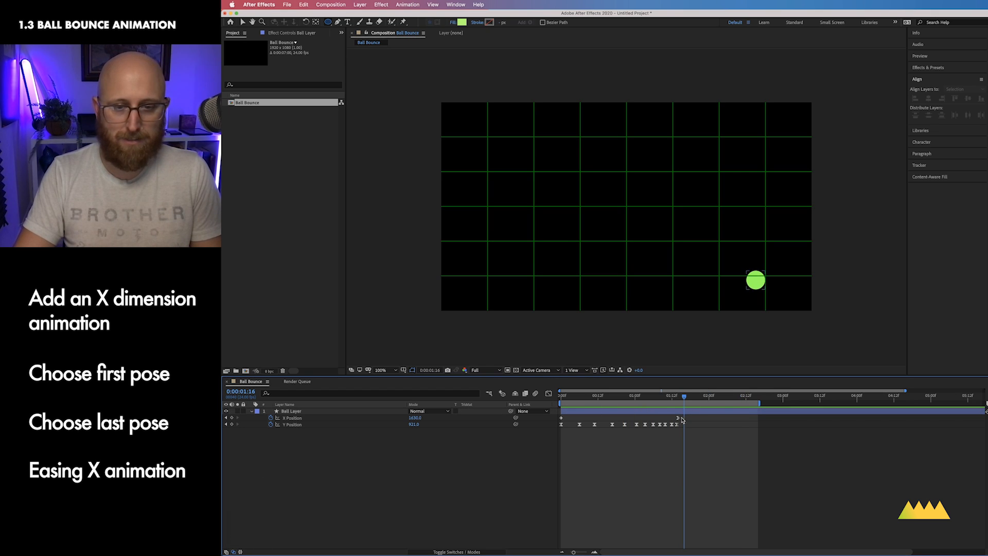
Step: Move the final X Position keyframe to about 0:00:02:12 and preview the animation
drag(678, 419, 746, 420)
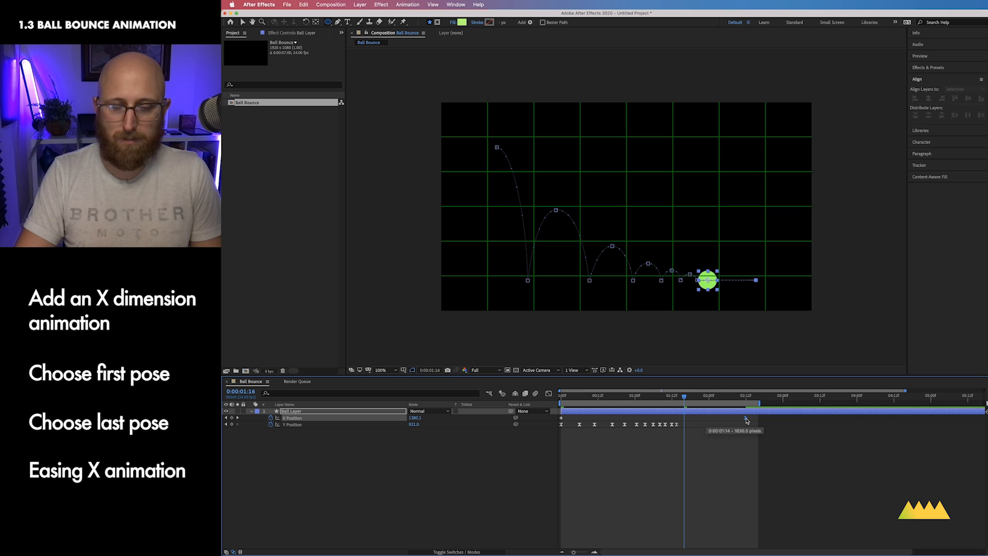
key(ctrl+0)
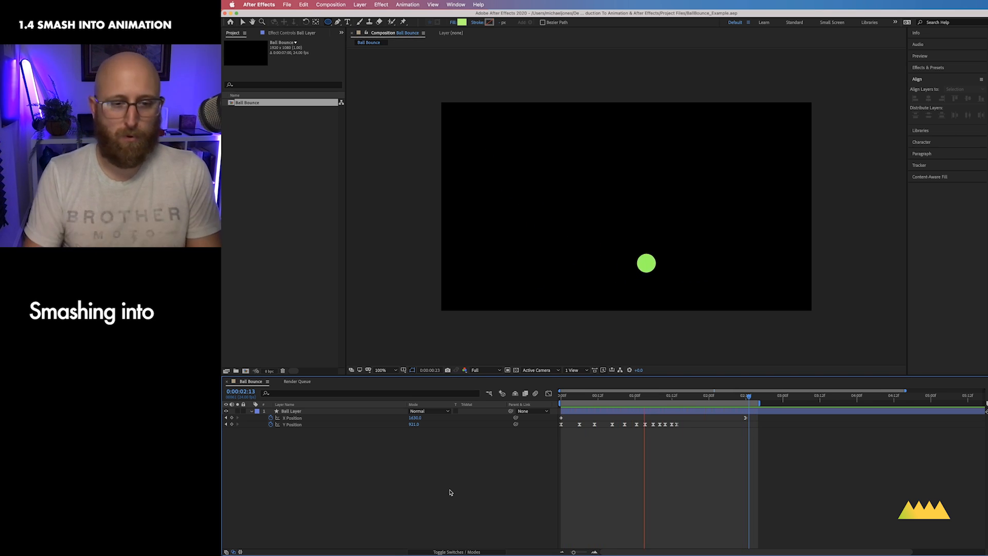
key(space)
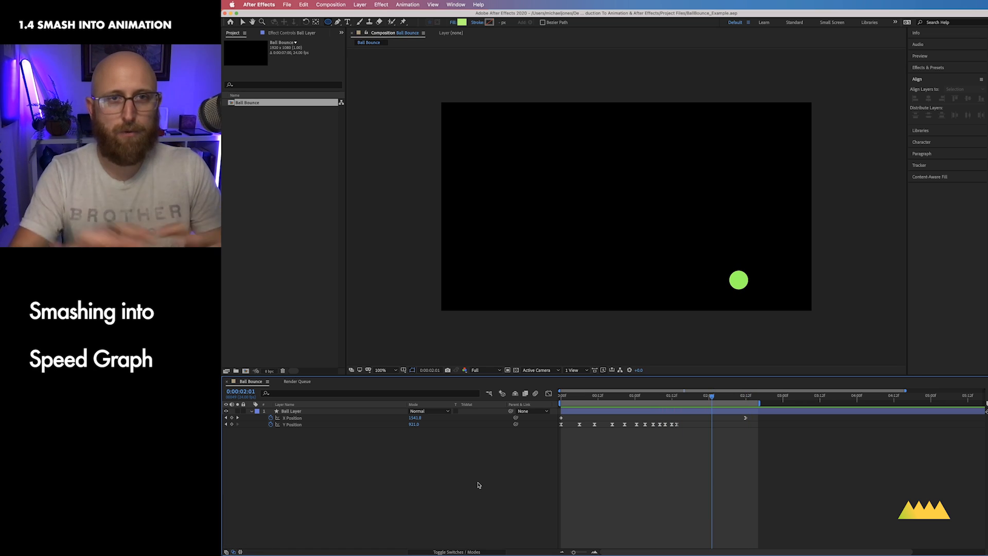
Step: Create a new composition named Smash Into
key(super+n)
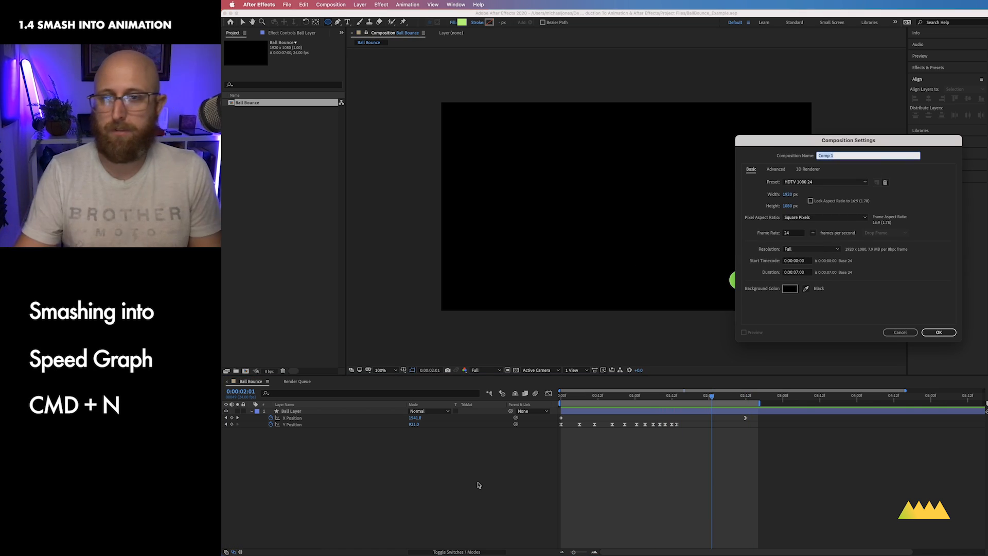
text(Smash)
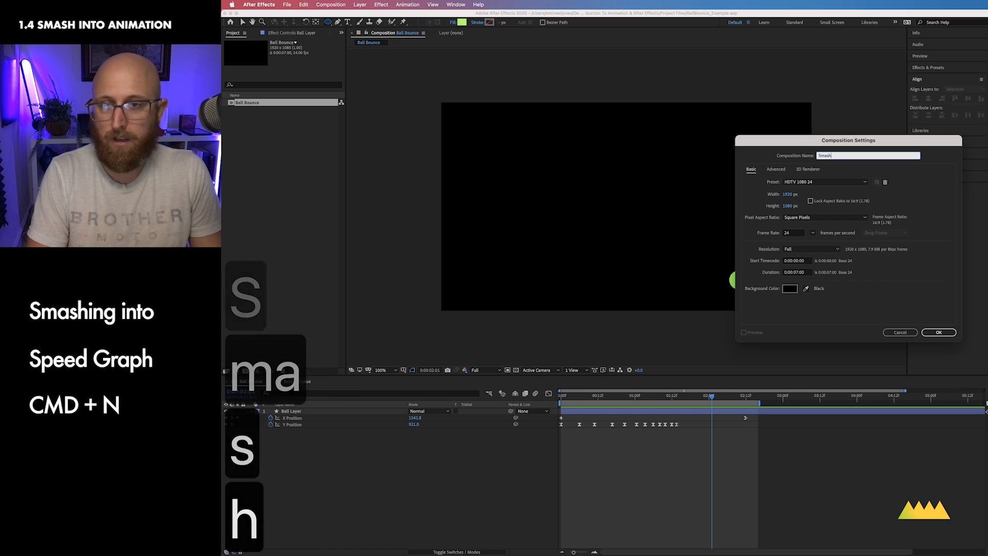
text( Intro)
key(BackSpace)
key(BackSpace)
text(o)
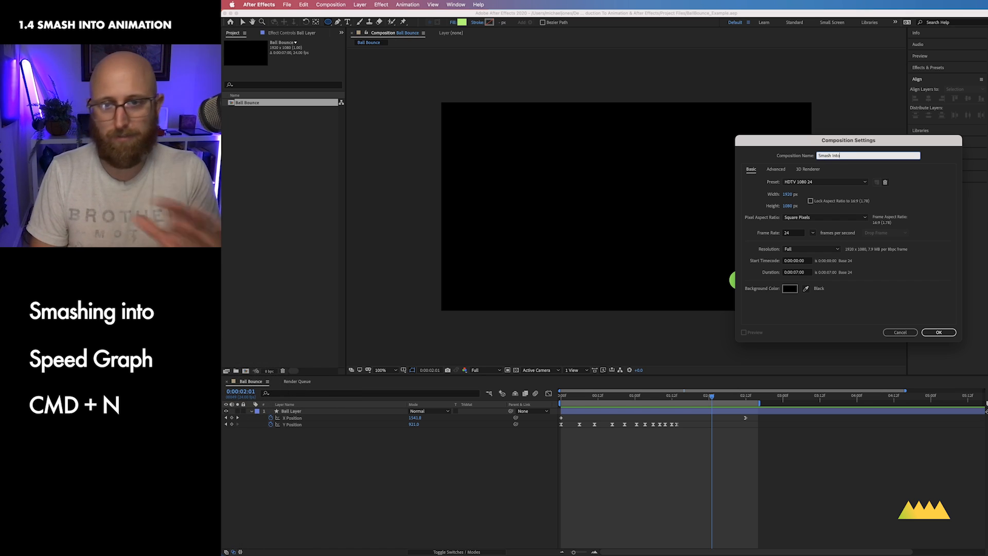
key(Return)
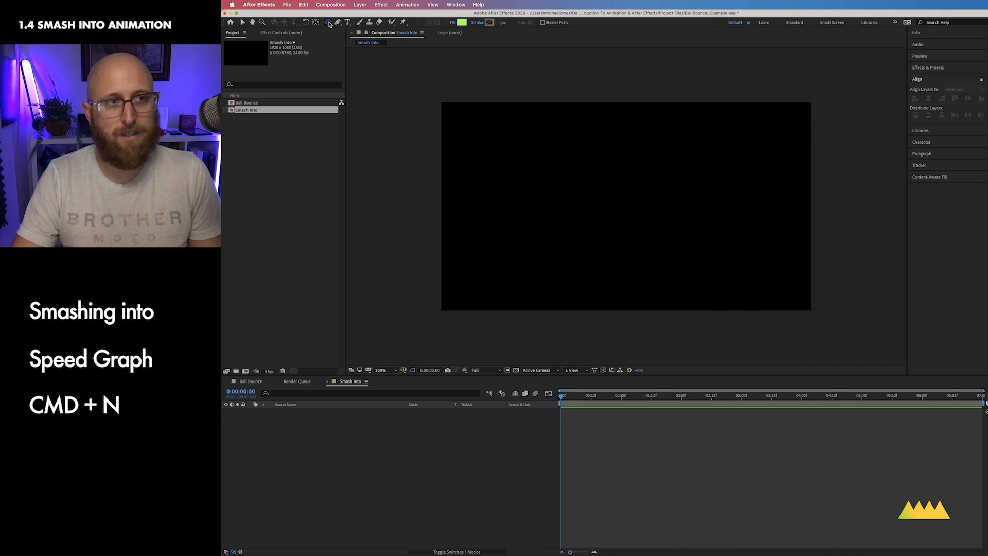
Step: Turn on the title/action safe guides and draw a circle at the composition centre with the Ellipse tool
drag(330, 25, 360, 41)
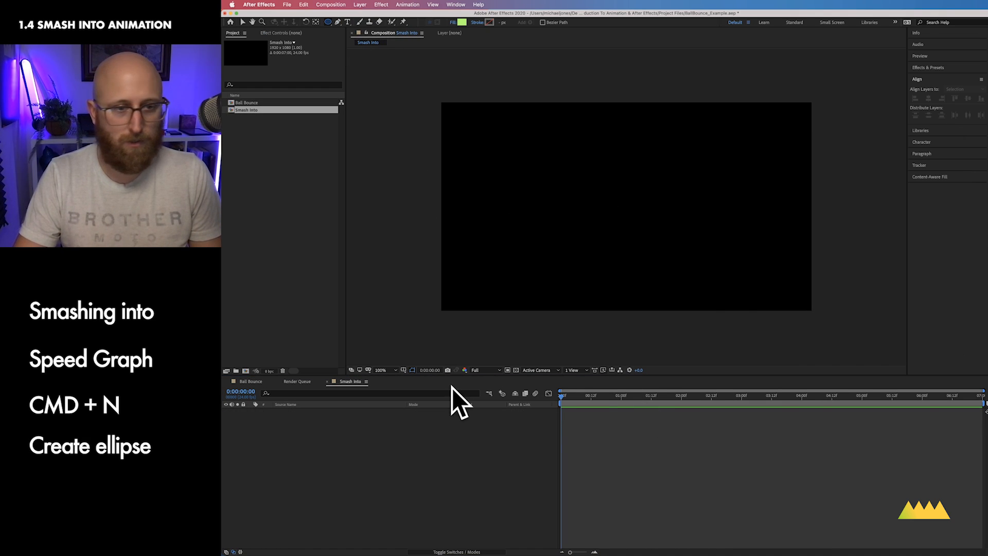
click(413, 370)
click(424, 378)
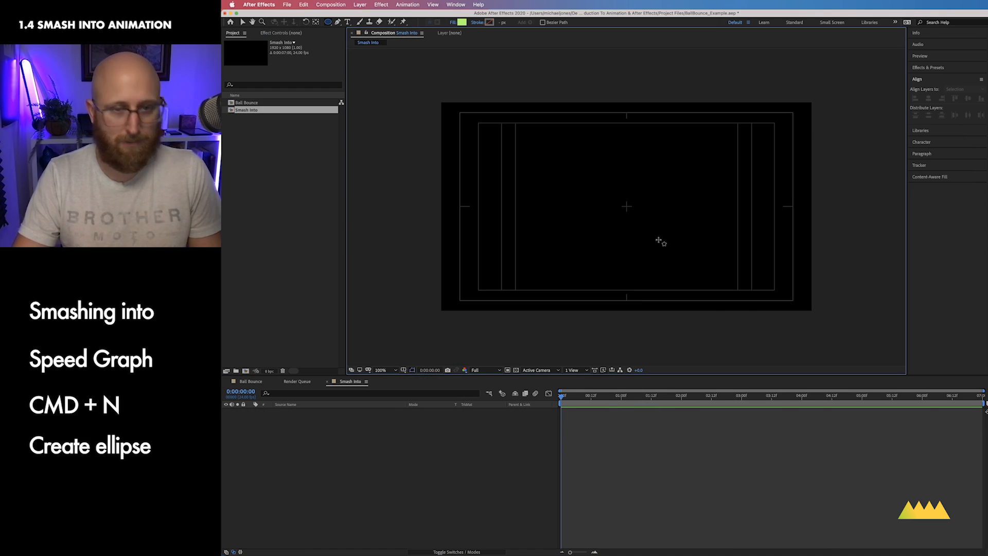
drag(625, 207, 638, 227)
key(v)
click(317, 481)
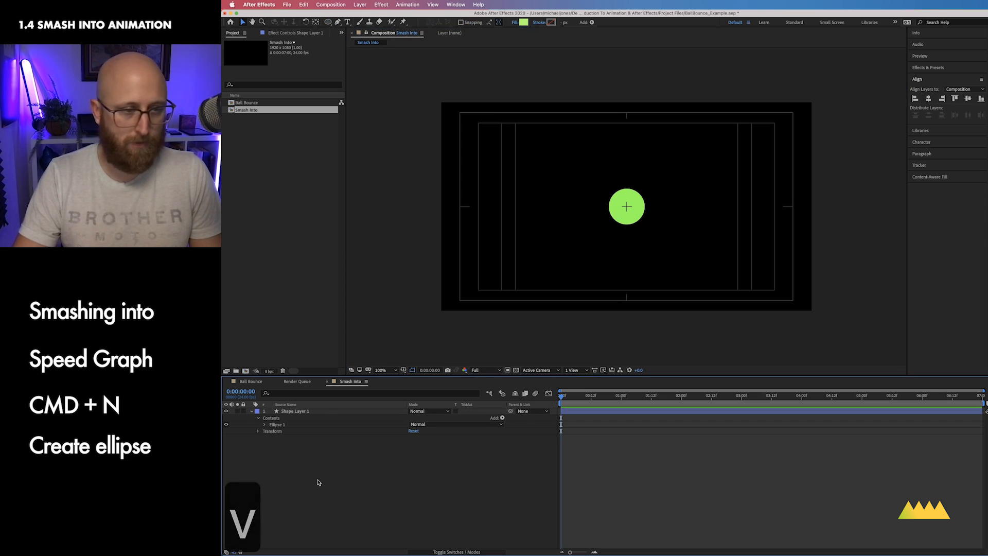
Step: Scale the circle's shape layer down to 40%
click(326, 413)
key(s)
drag(425, 418, 398, 421)
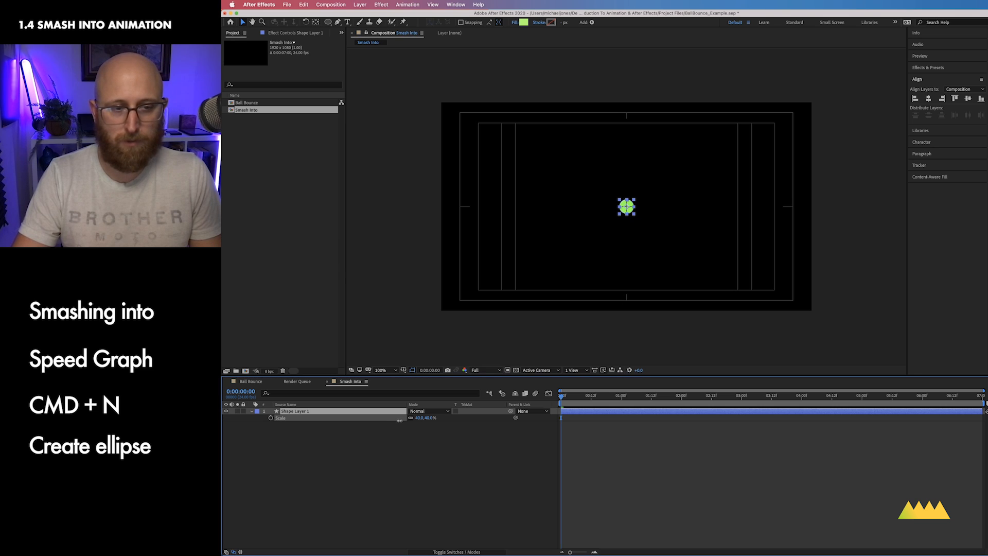
drag(401, 421, 400, 420)
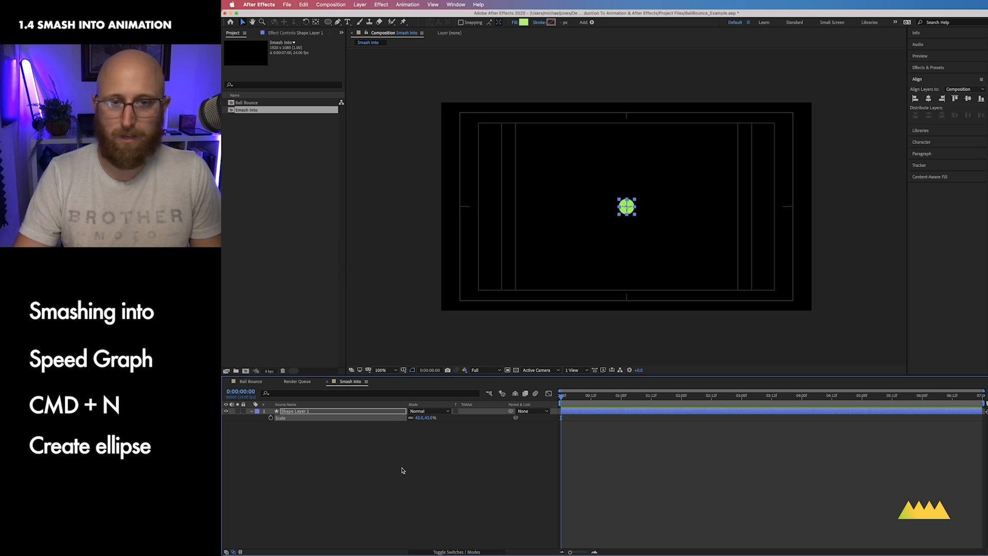
Step: Separate the dimensions of the circle layer's Position property
key(p)
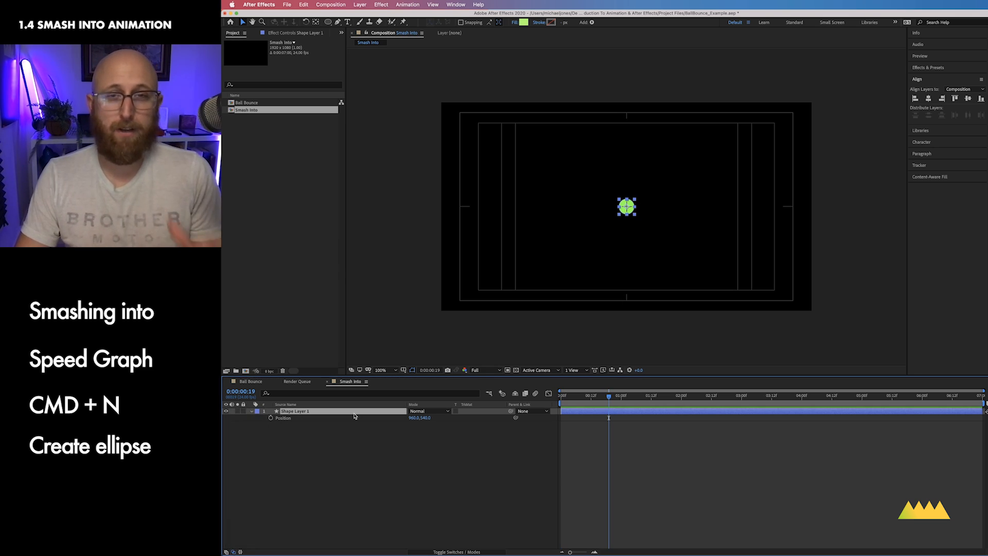
right_click(286, 418)
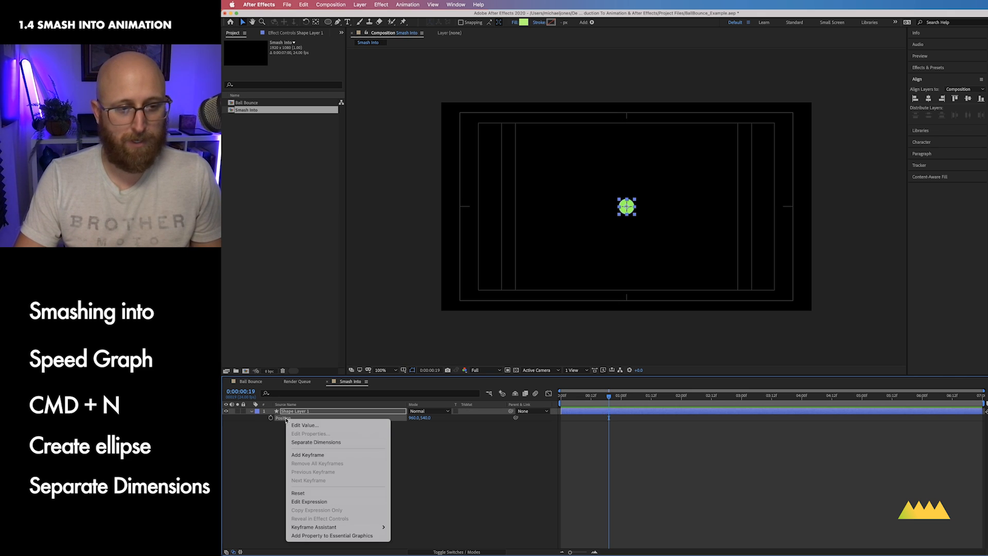
click(312, 442)
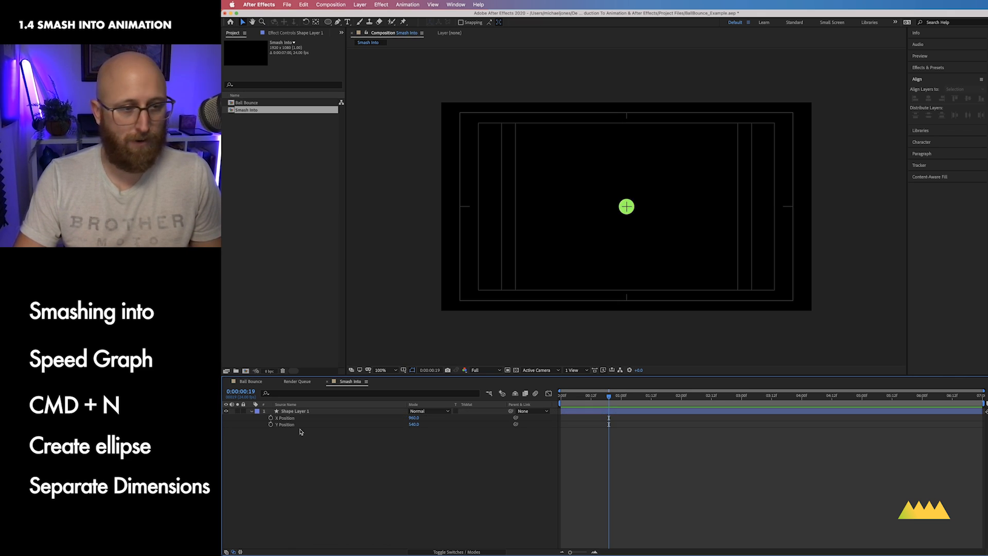
Step: Set the ball's X Position to 238 so it sits near the composition's left edge
drag(413, 417, 240, 416)
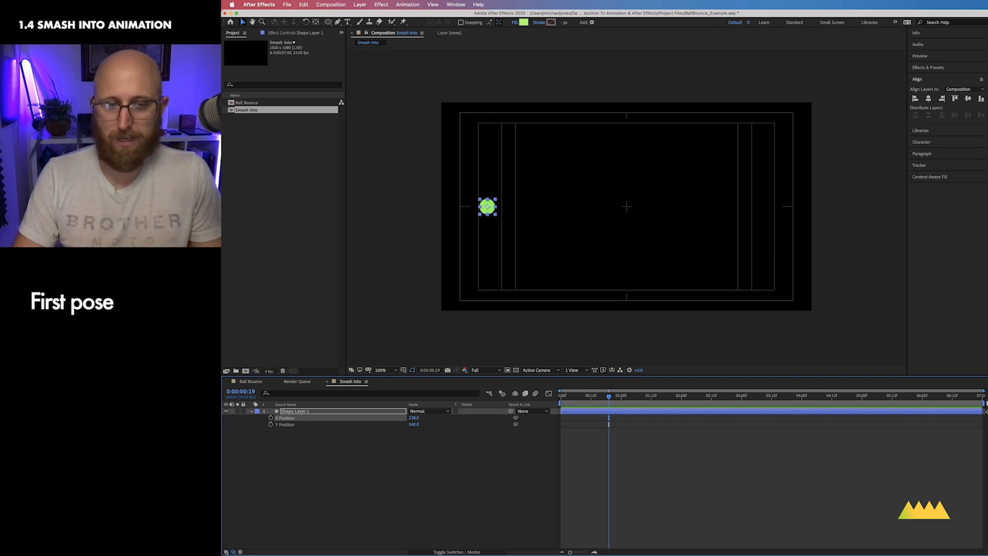
click(337, 412)
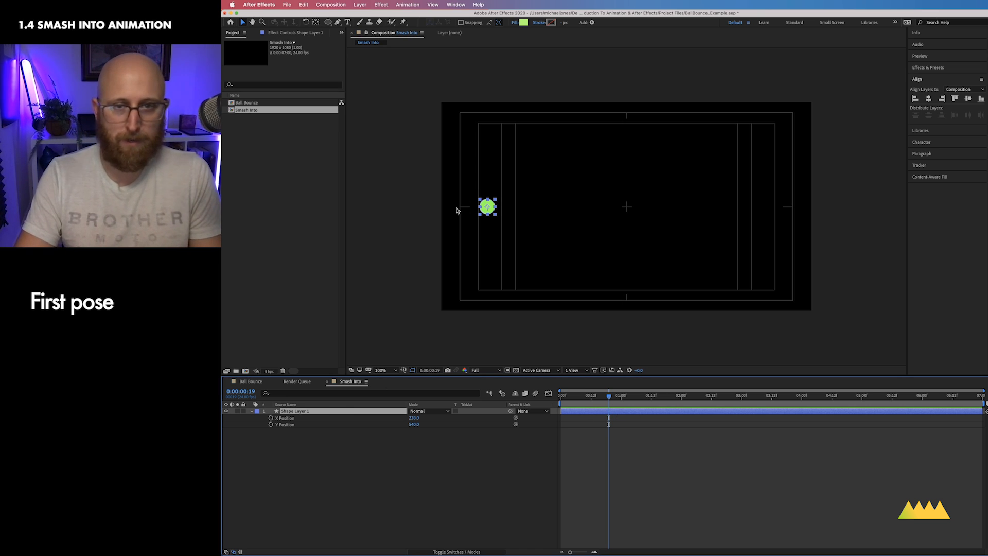
click(491, 467)
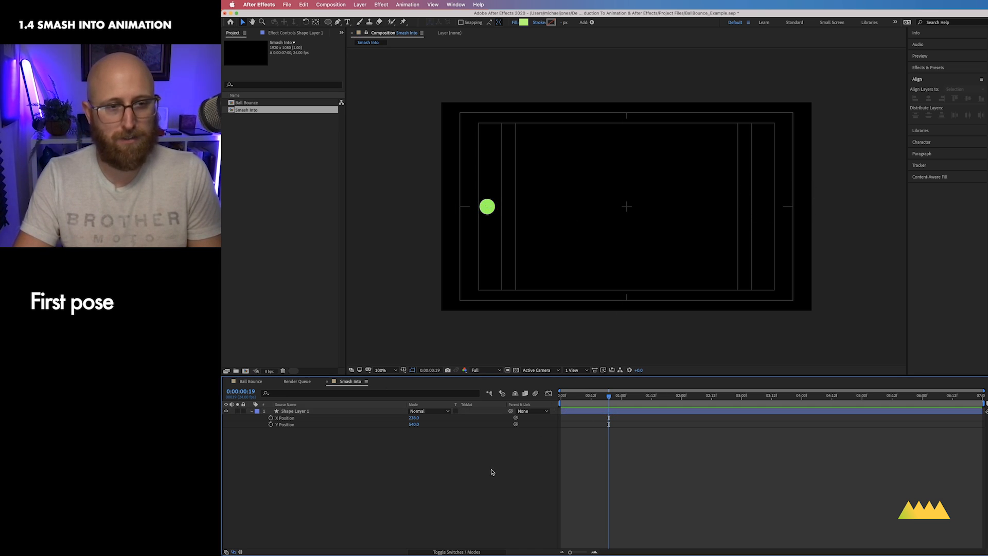
Step: Draw a vertical line with the Pen tool near the composition's right side, spanning top to bottom
click(338, 22)
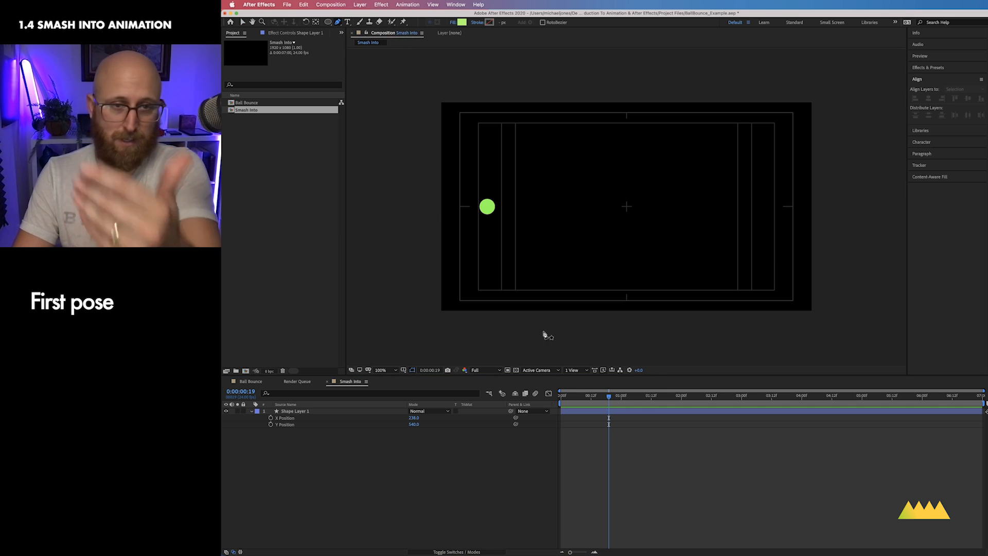
click(426, 478)
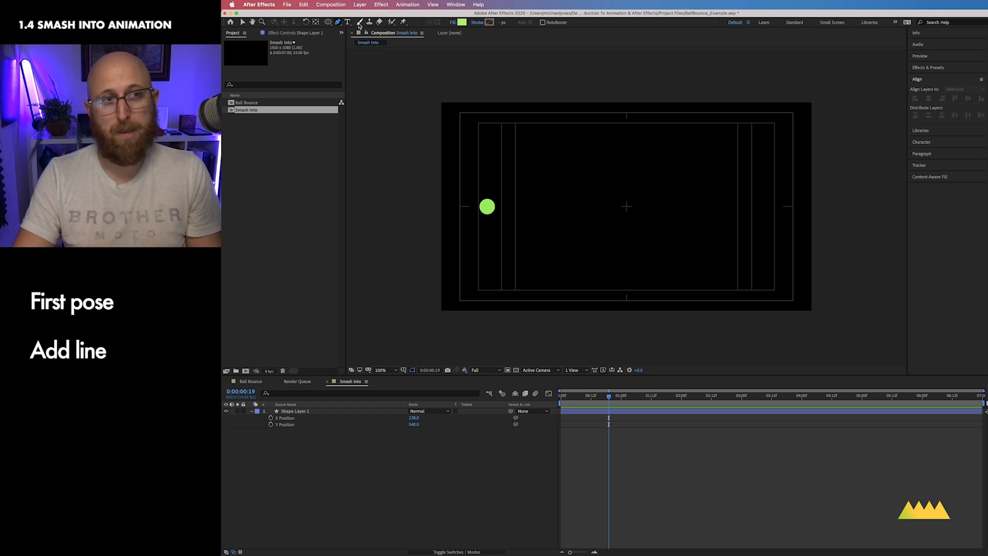
click(738, 124)
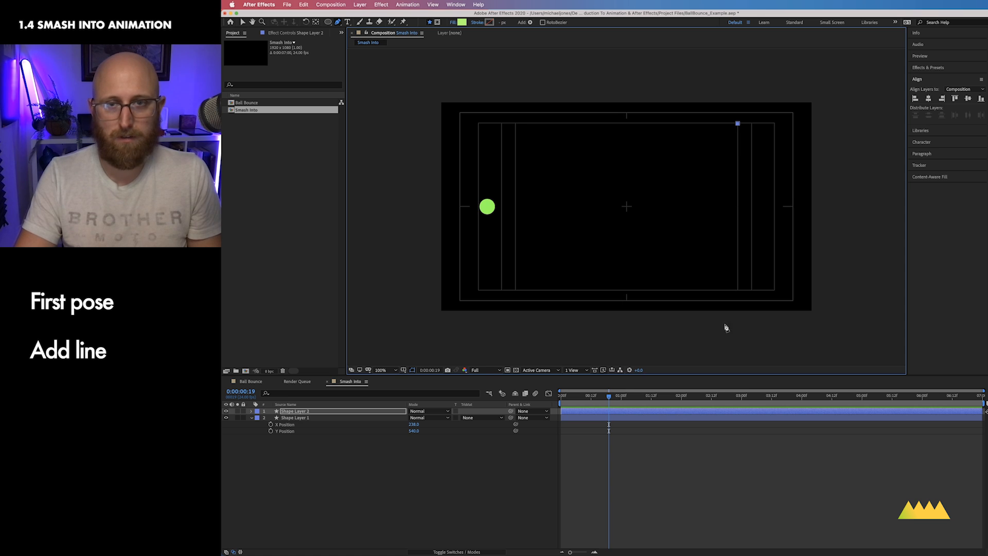
click(738, 291)
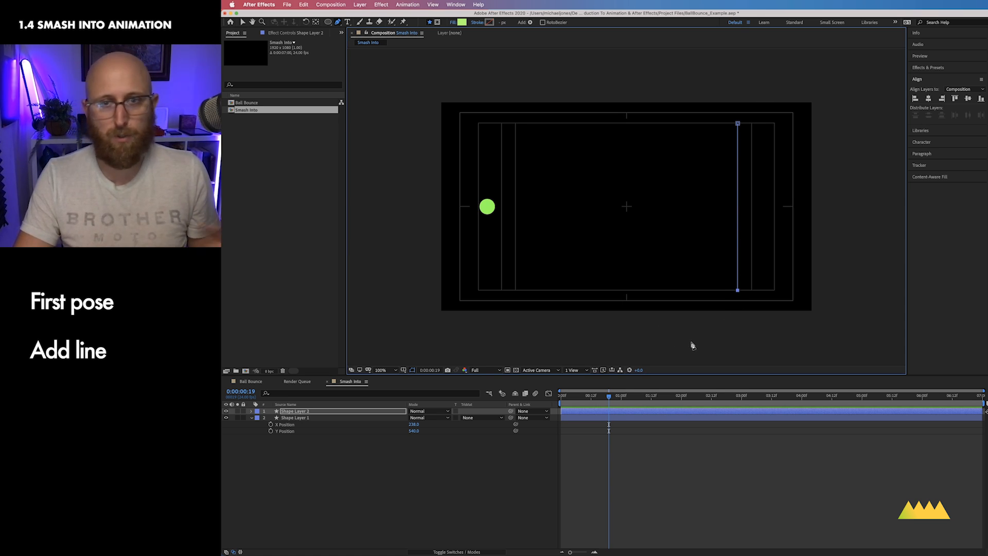
key(Escape)
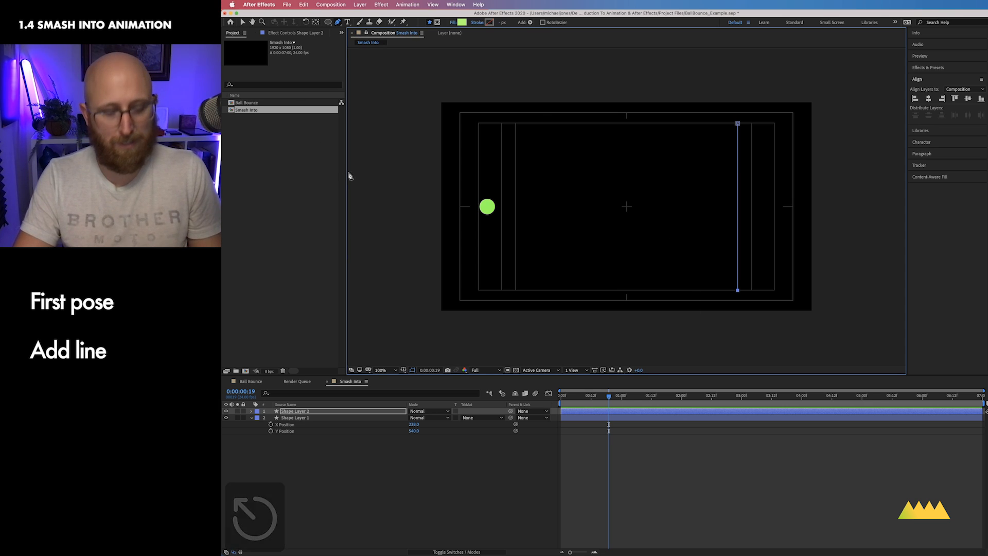
Step: Select the line layer and set its stroke color to white
key(v)
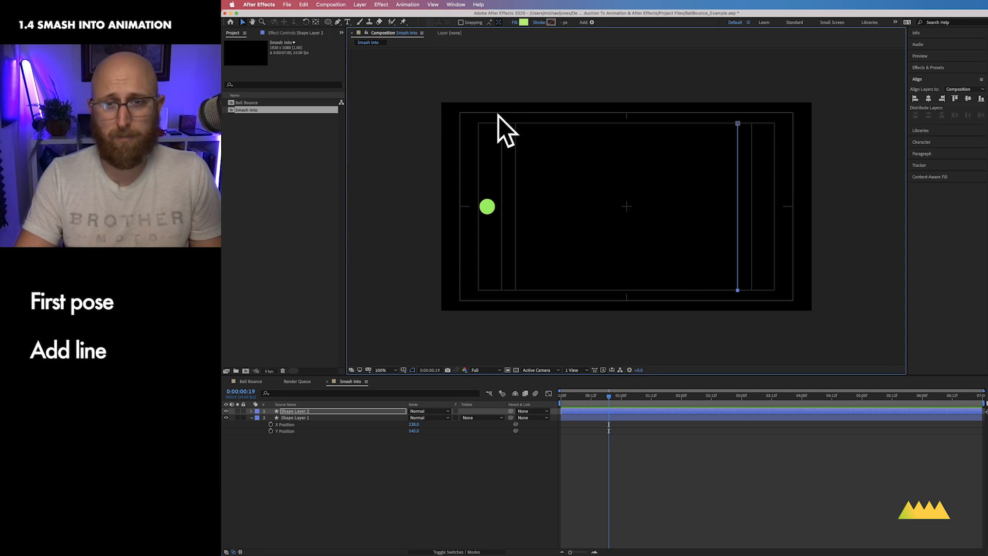
click(436, 491)
click(363, 412)
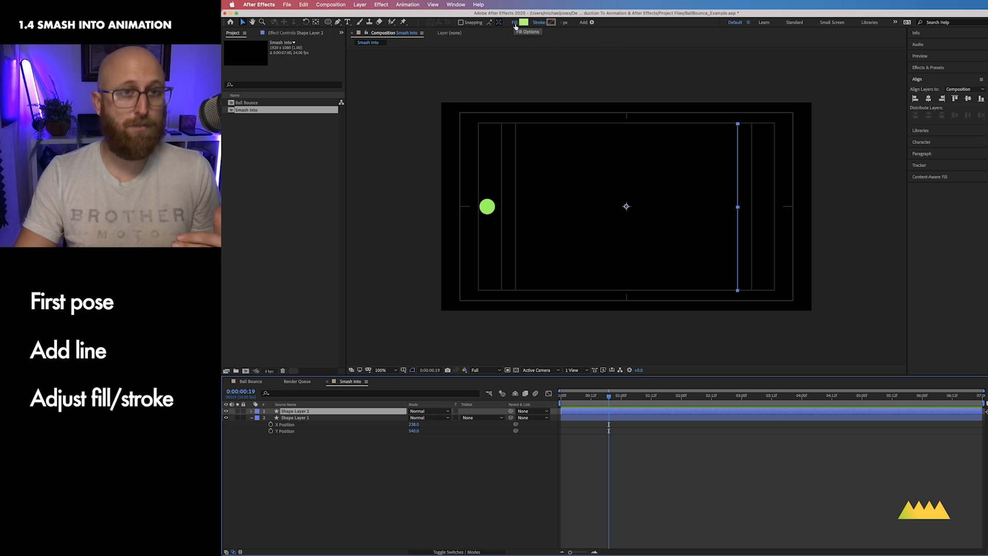
click(551, 23)
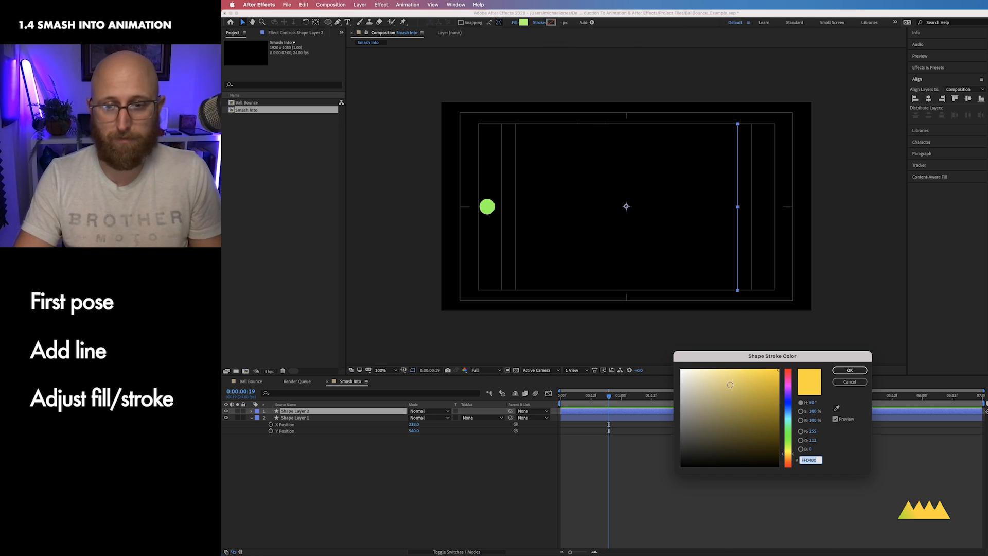
click(683, 369)
click(849, 370)
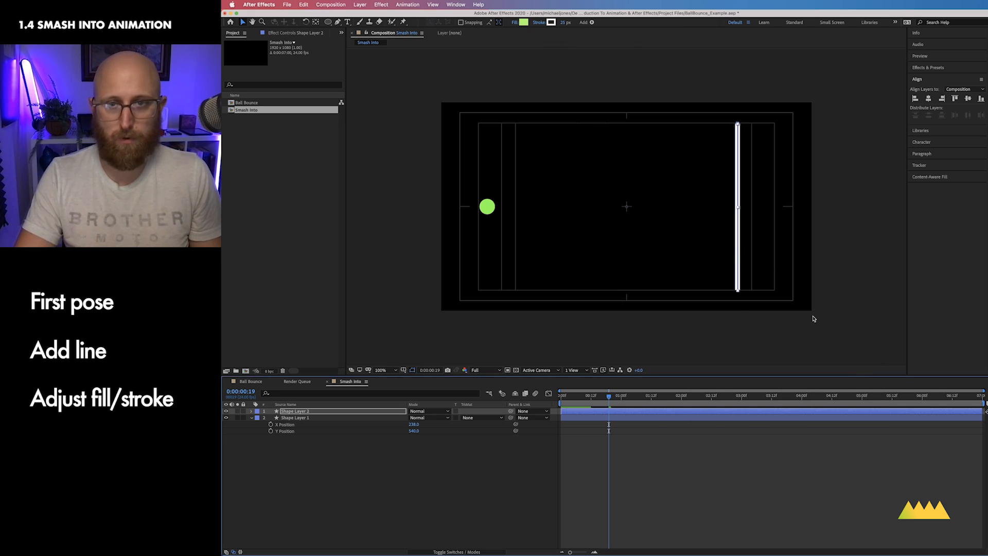
Step: Set the line layer's fill to None and close the fill options
click(513, 22)
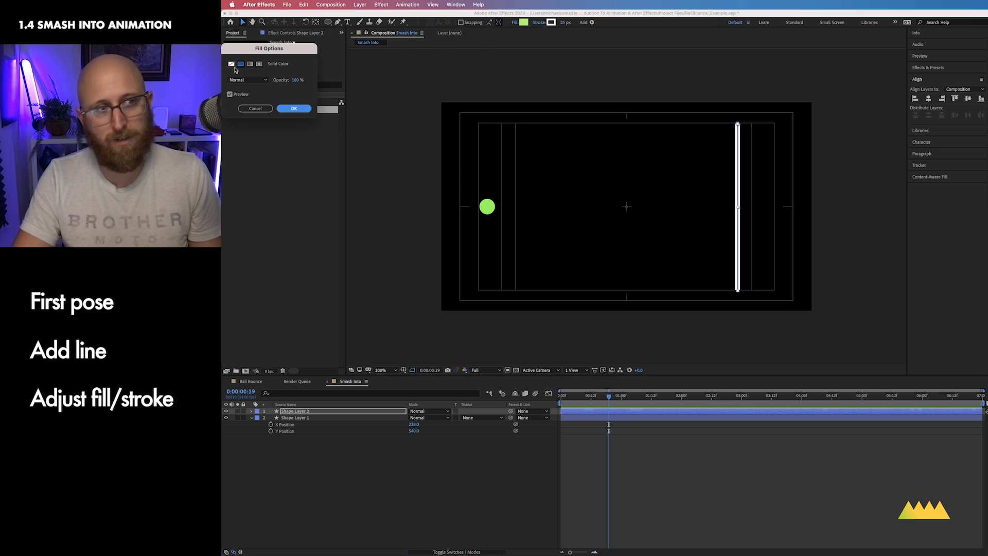
click(232, 64)
click(304, 108)
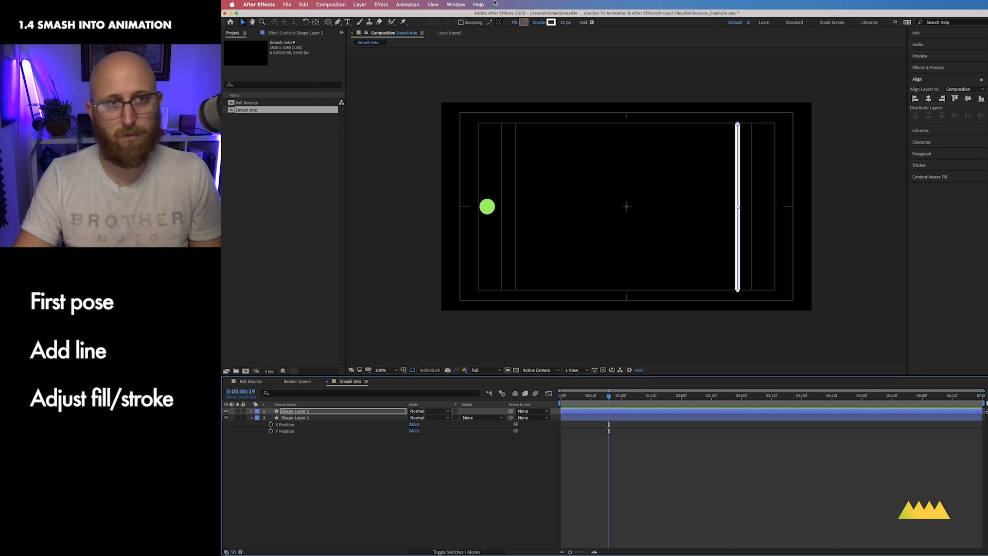
click(514, 23)
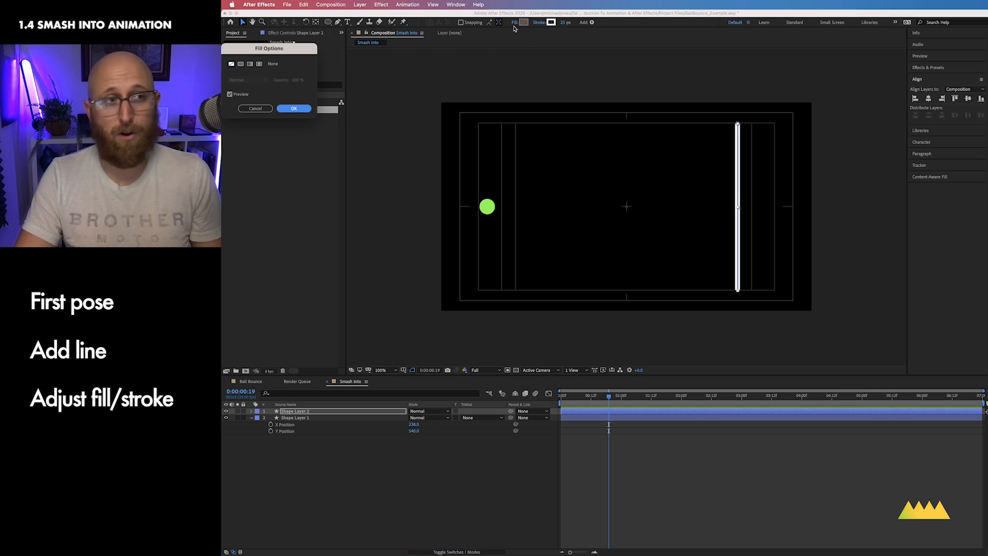
drag(311, 51, 524, 57)
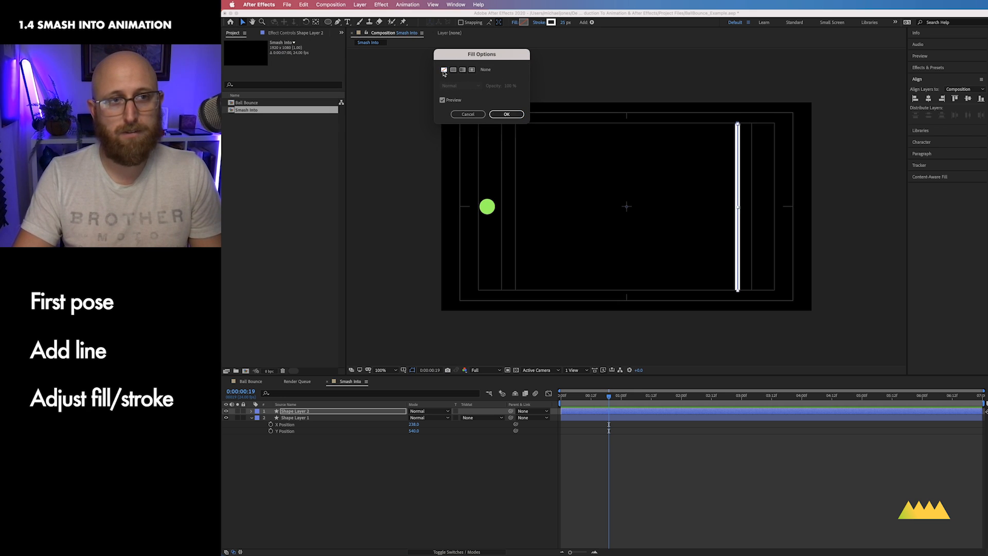
click(494, 115)
key(super+z)
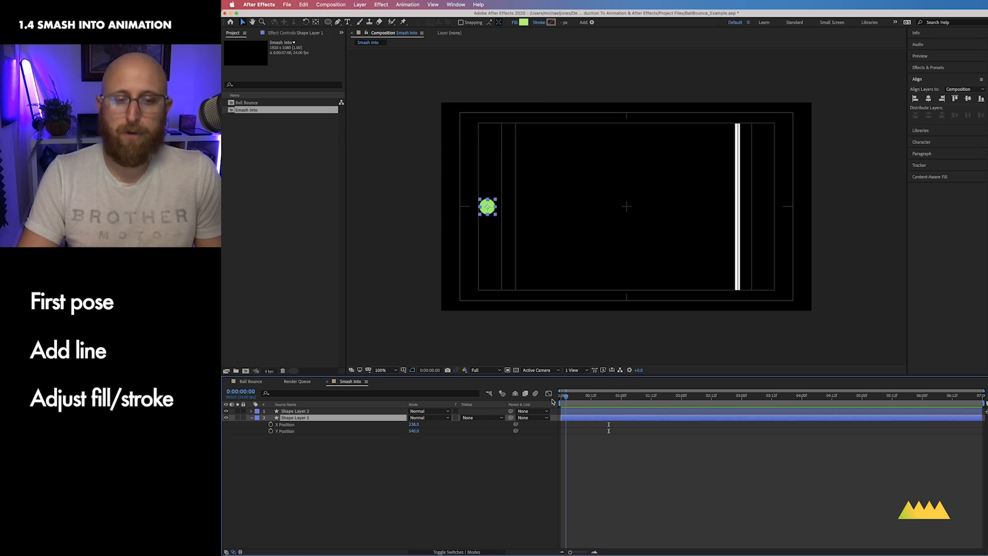
Step: Keyframe the ball's X Position at the start, then move it against the line, about 1525 px, at 0:00:01:00
click(271, 425)
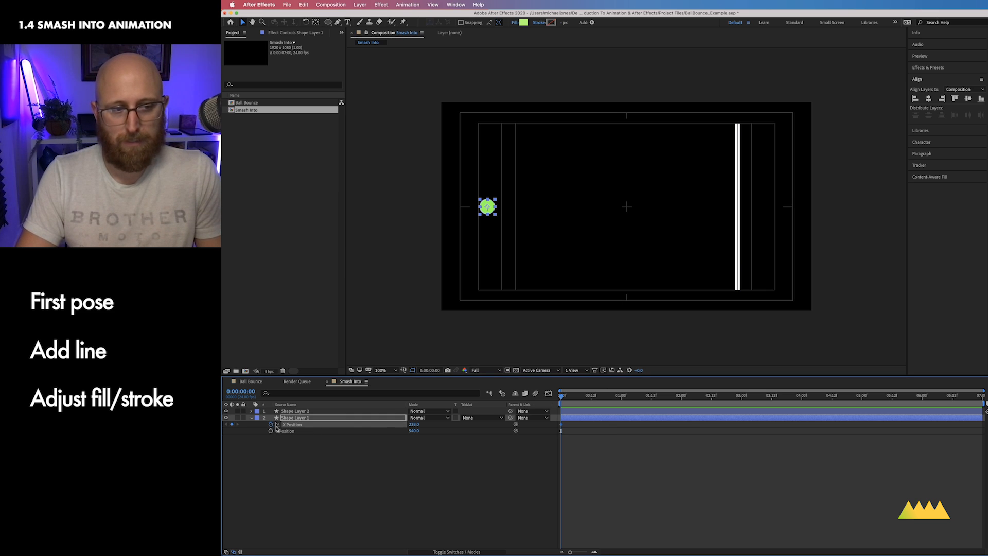
drag(563, 399, 621, 402)
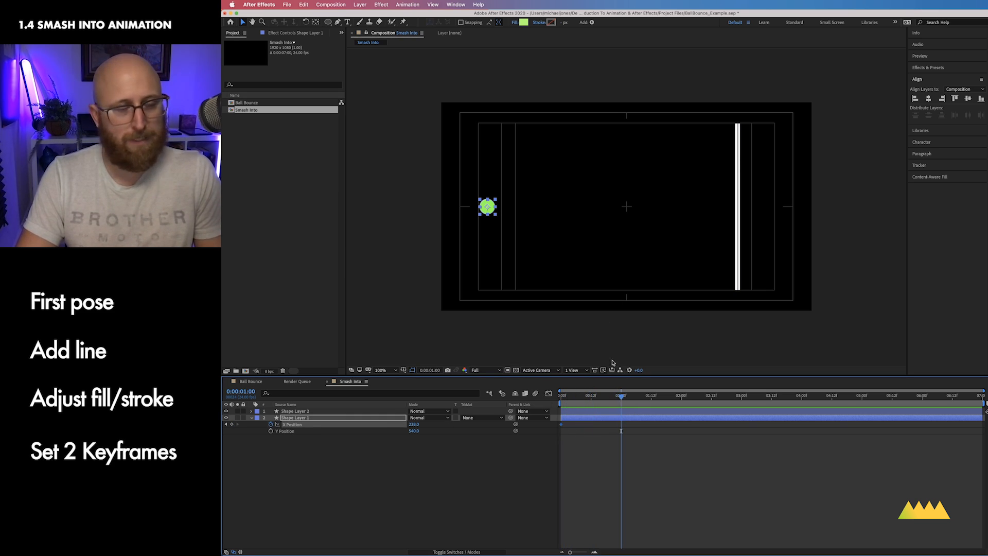
drag(486, 208, 736, 208)
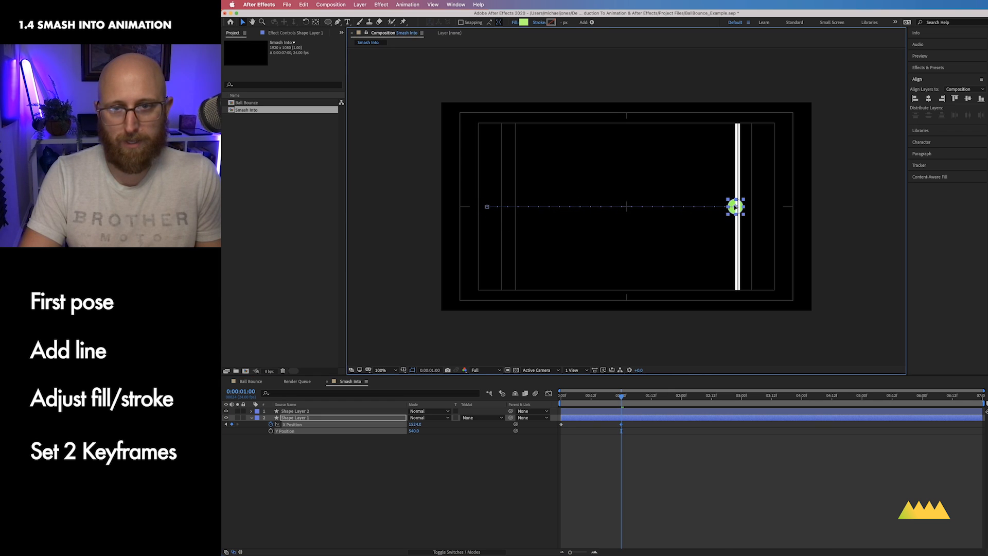
Step: Zoom in to inspect where the ball meets the line, then zoom back out
key(super+equal)
key(super+equal)
key(super+equal)
key(super+equal)
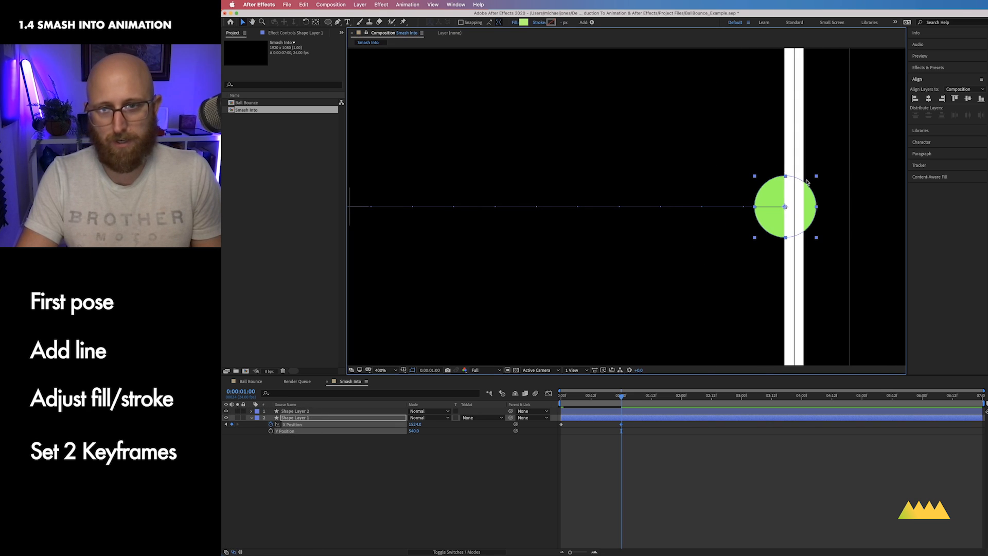
drag(787, 205, 787, 205)
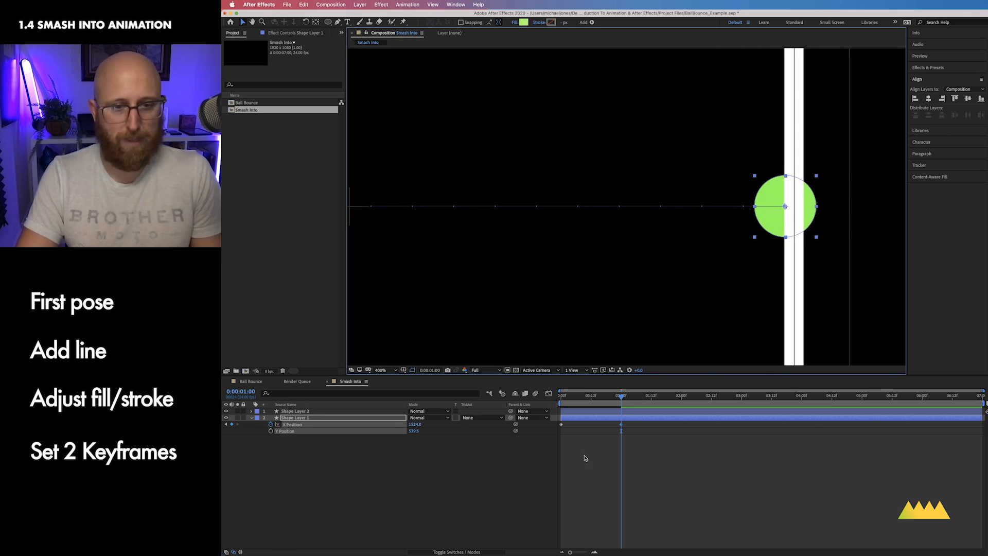
key(super+minus)
key(super+minus)
key(space)
key(space)
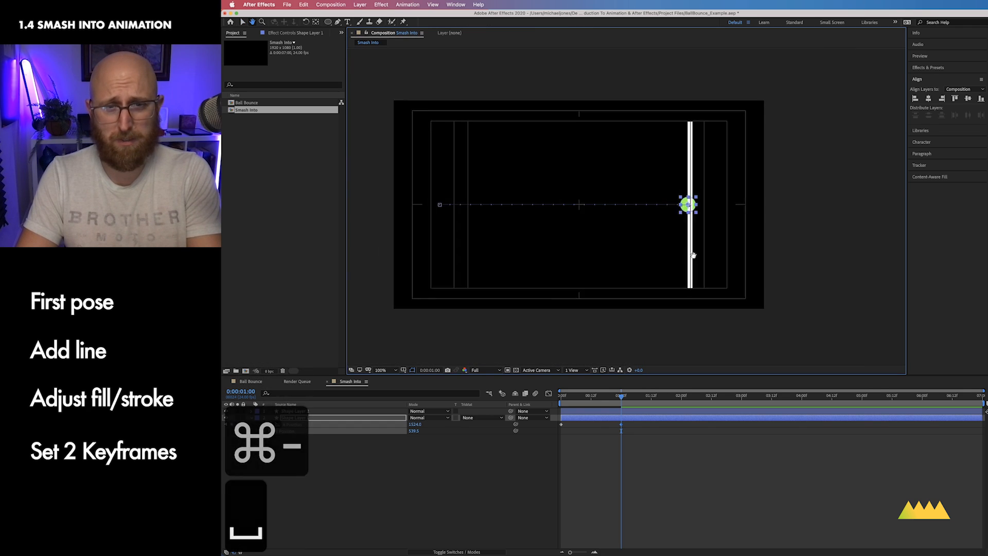
Step: Select both of the ball's X Position keyframes and apply Easy Ease
drag(665, 466, 546, 427)
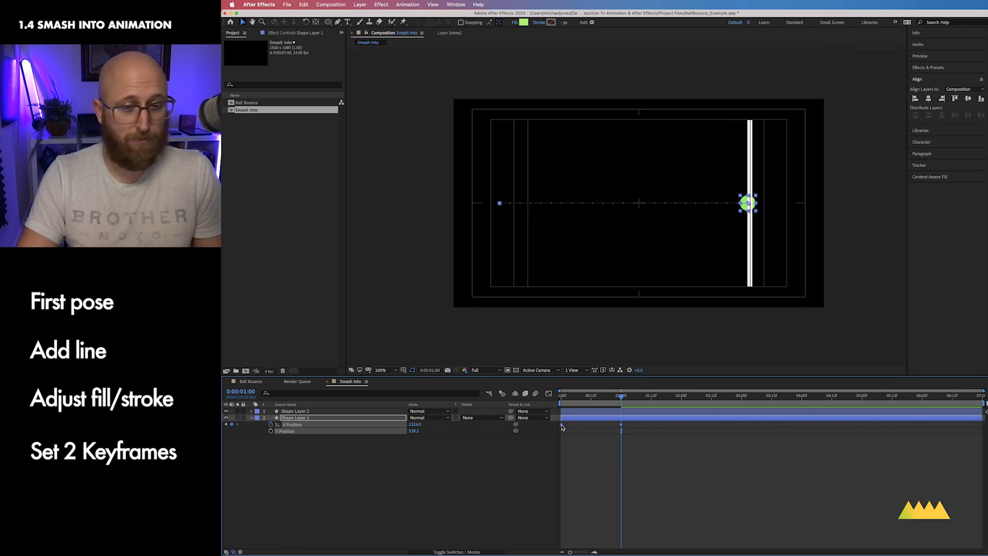
right_click(562, 427)
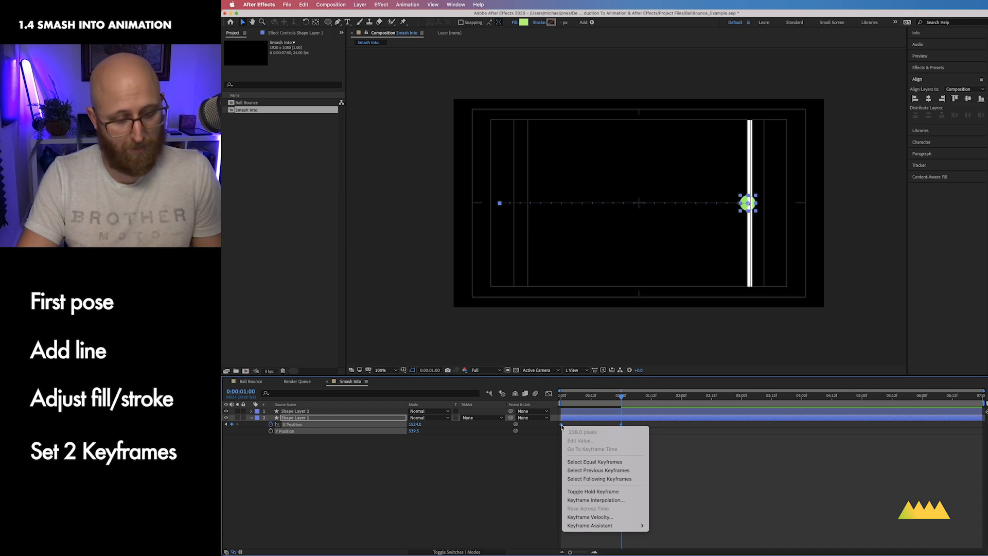
mouse_move(619, 526)
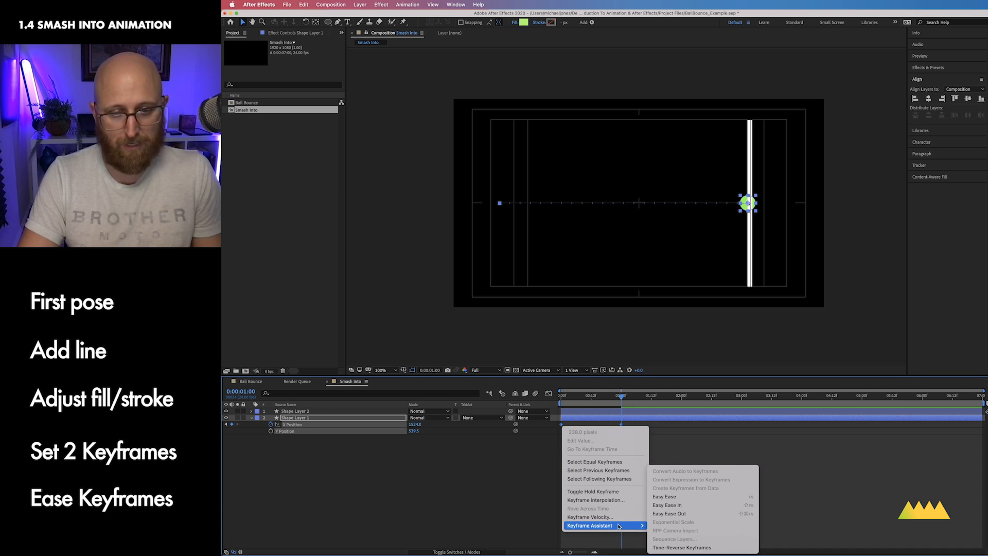
click(669, 497)
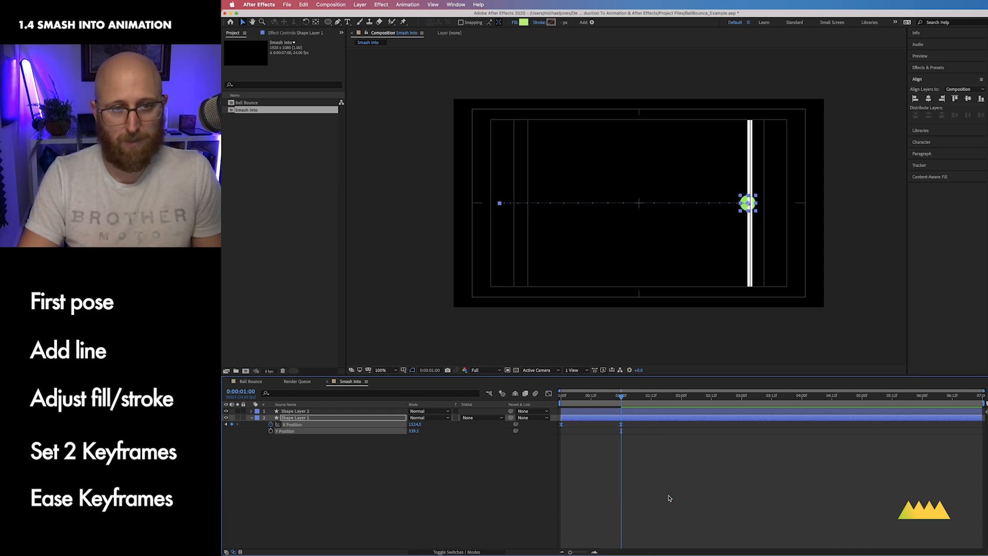
Step: Open the Graph Editor and switch it to the speed graph for the ball's X Position
drag(649, 460, 556, 423)
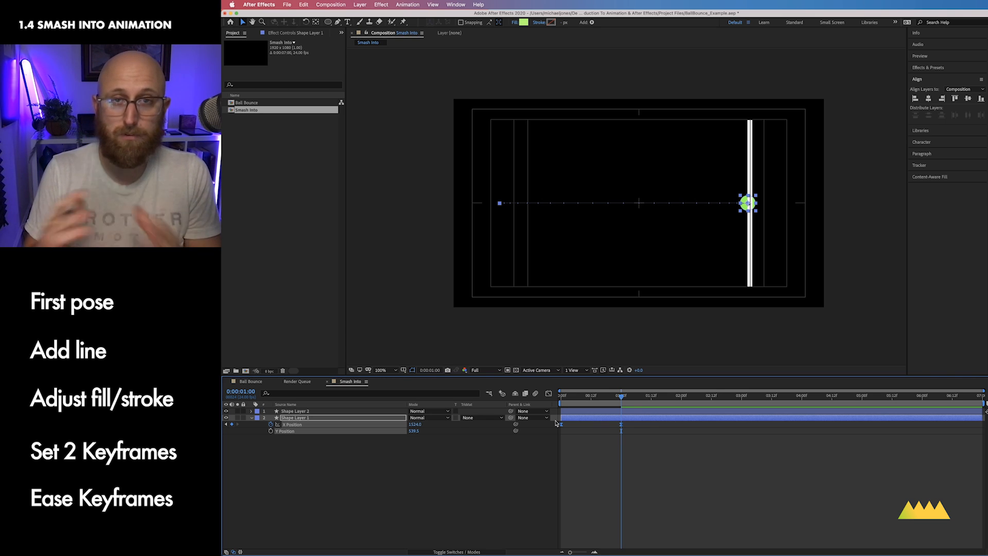
drag(556, 423, 657, 464)
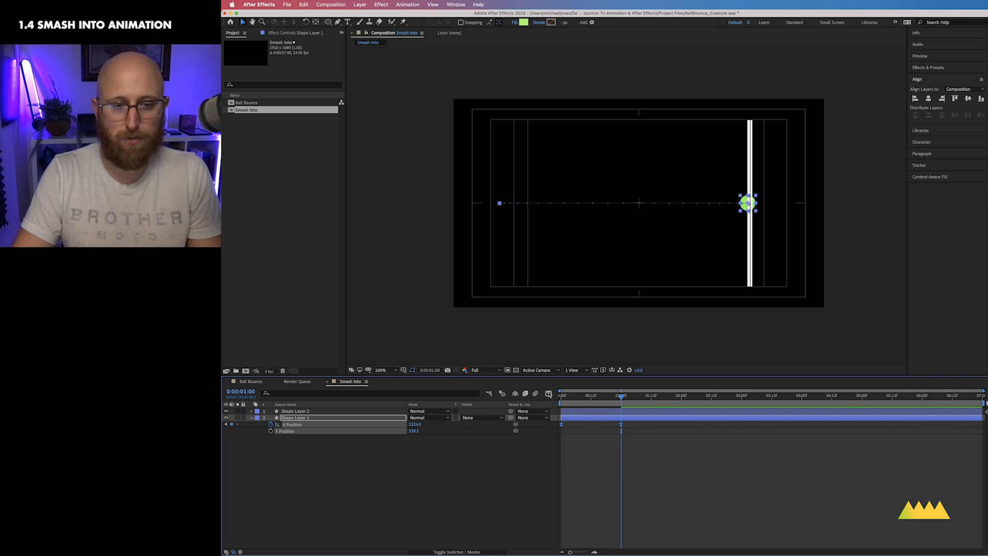
click(549, 393)
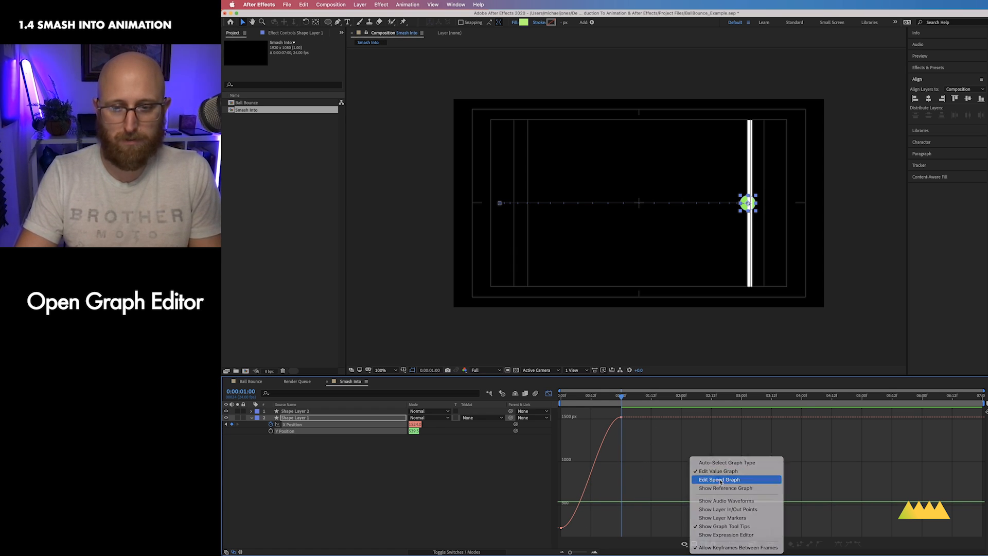
click(719, 479)
click(337, 438)
click(292, 425)
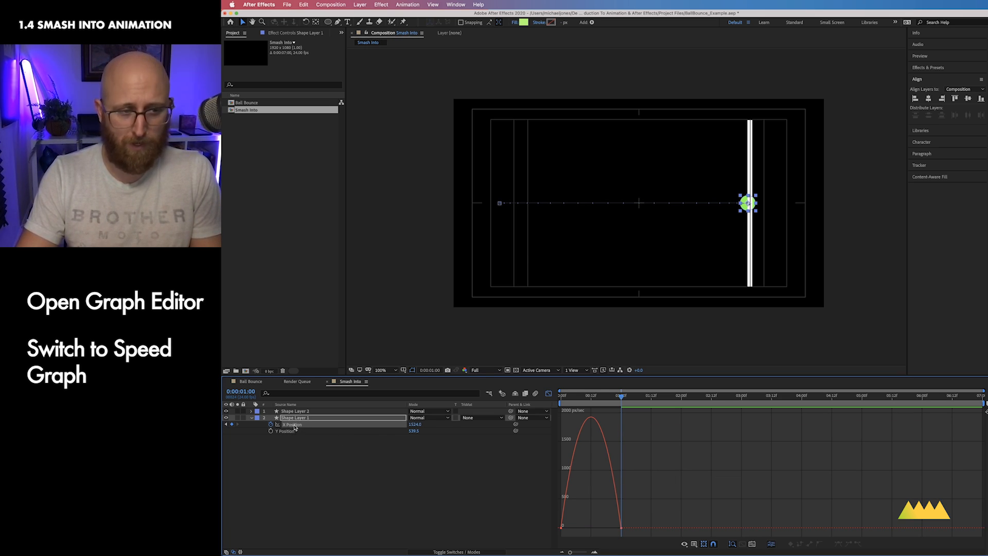
key(=)
scroll(671, 500, left, 3)
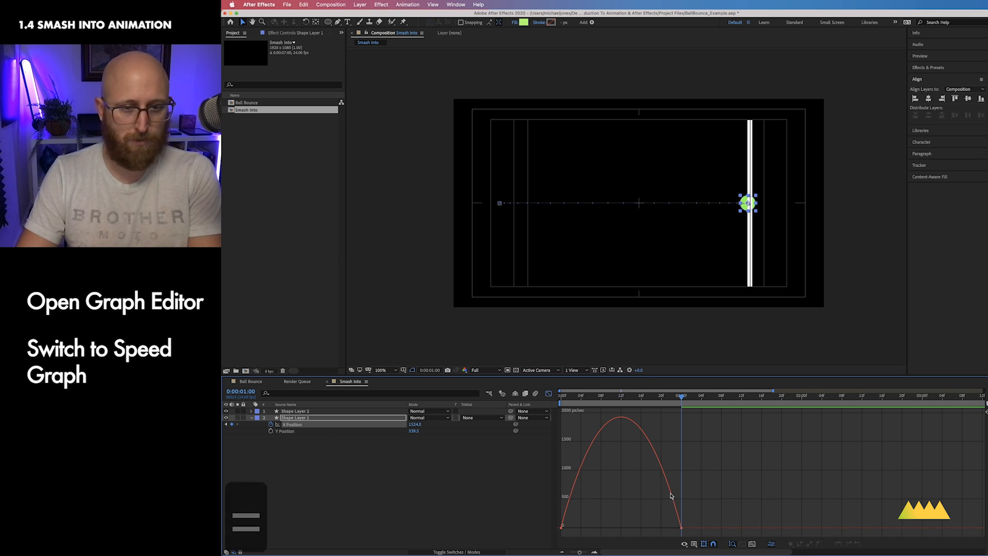
Step: Extend the first keyframe's influence handle to give the ball a long ease out at the start
drag(711, 502, 556, 535)
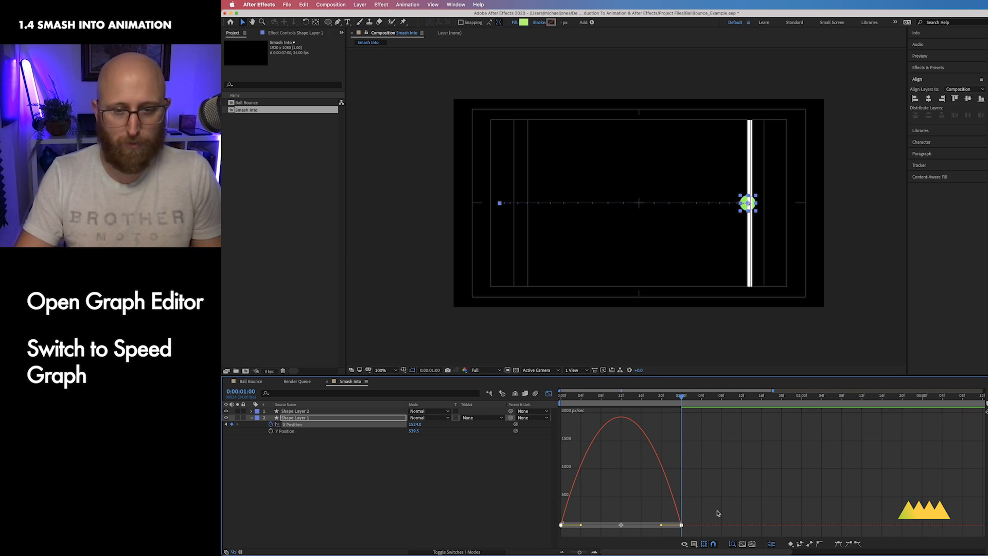
click(603, 521)
drag(609, 511, 526, 540)
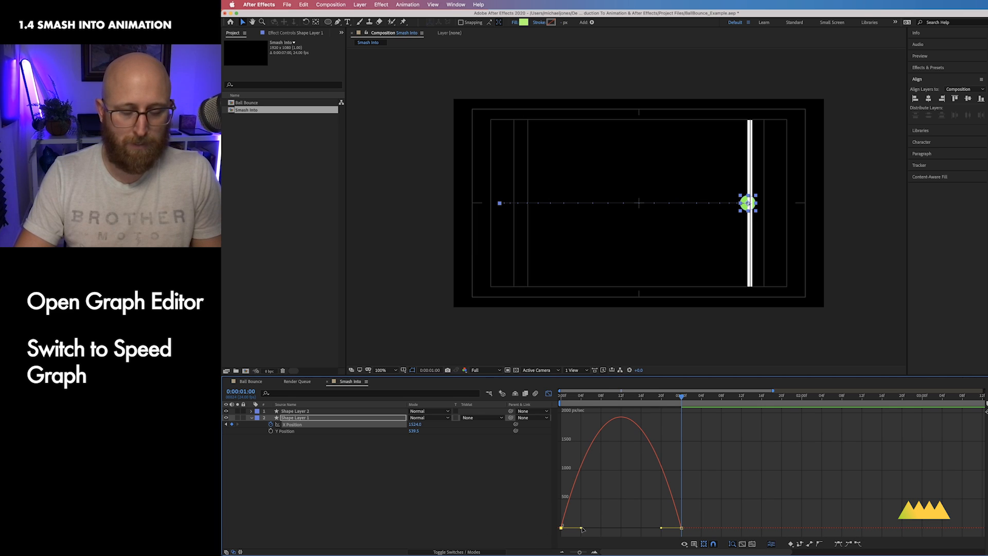
drag(582, 529, 628, 536)
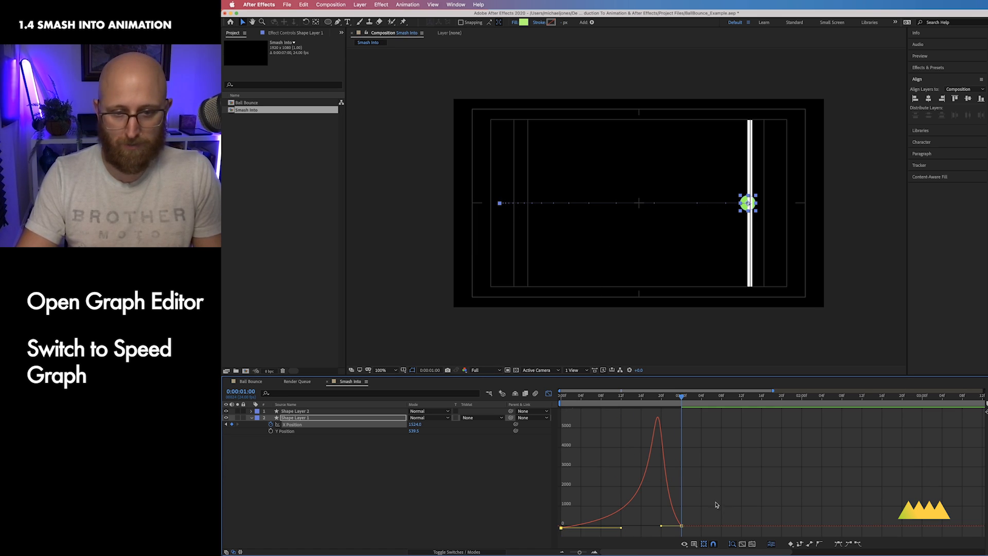
Step: Pull in the last keyframe's influence handle so there is no ease at the impact
drag(712, 505, 686, 528)
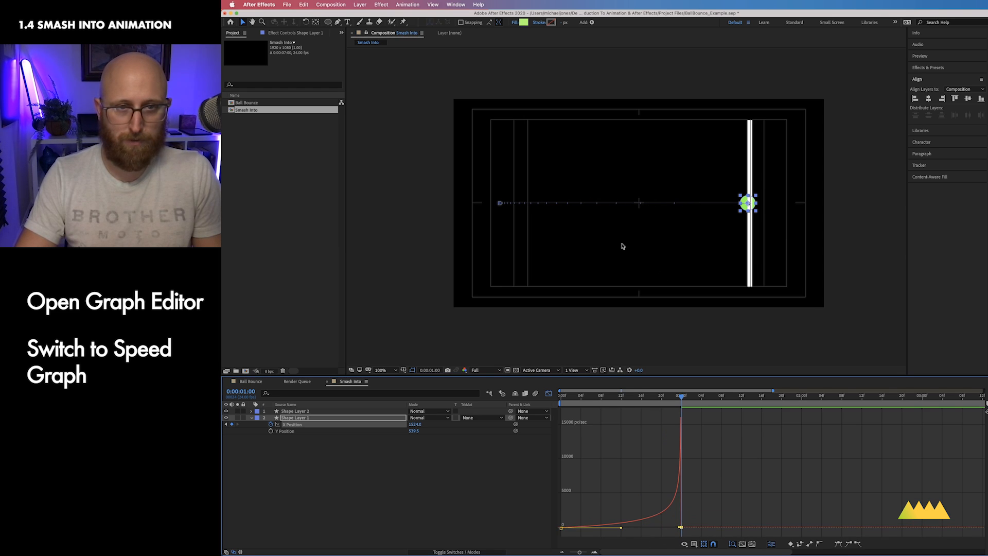
click(610, 505)
drag(605, 500, 557, 535)
drag(617, 526, 620, 527)
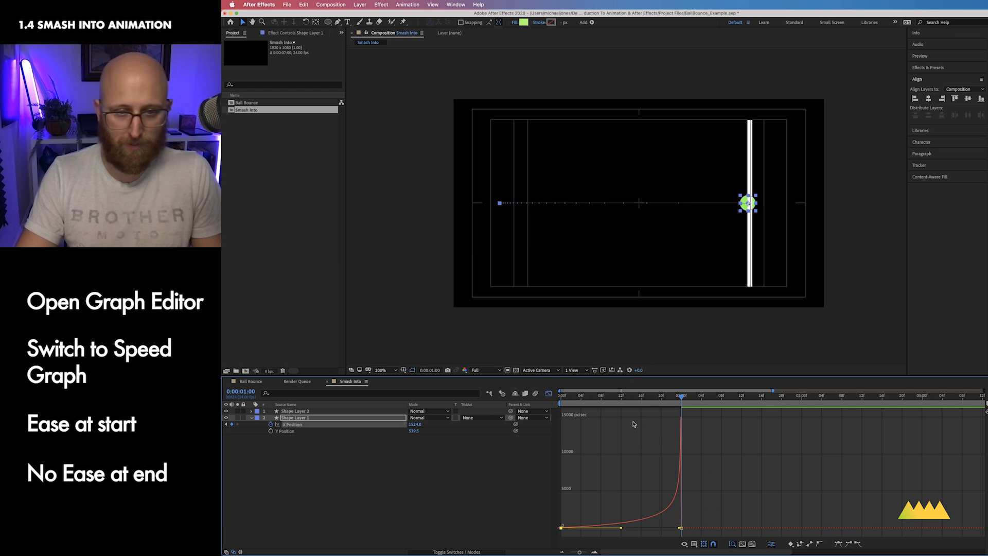
Step: Set the work area end at 0:00:01:14 and preview the animation
drag(676, 397, 751, 398)
key(n)
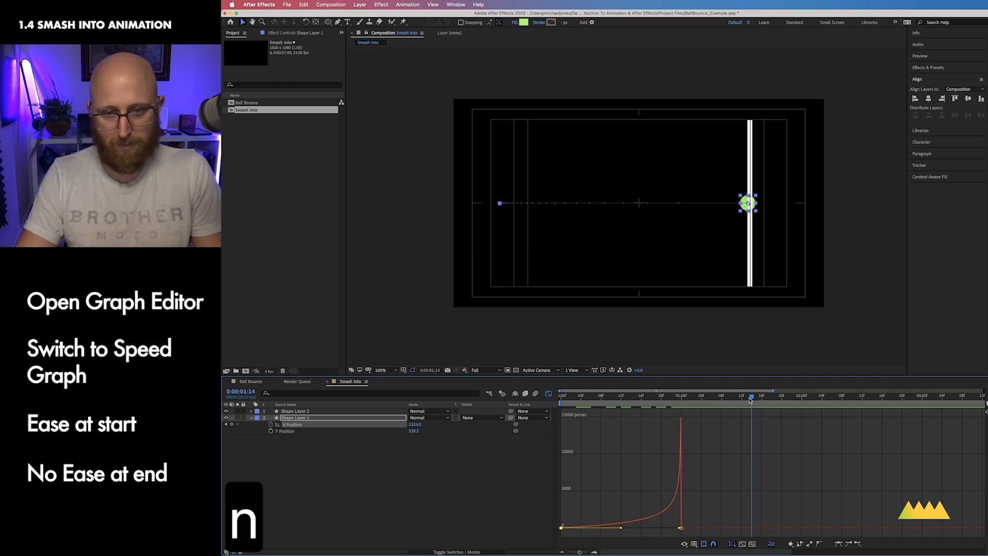
key(ctrl+0)
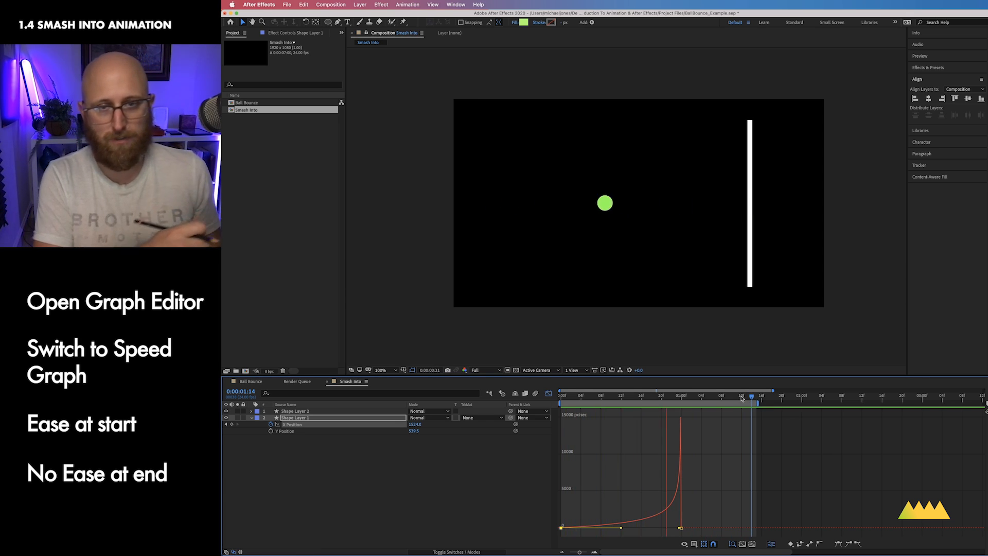
drag(706, 398, 681, 410)
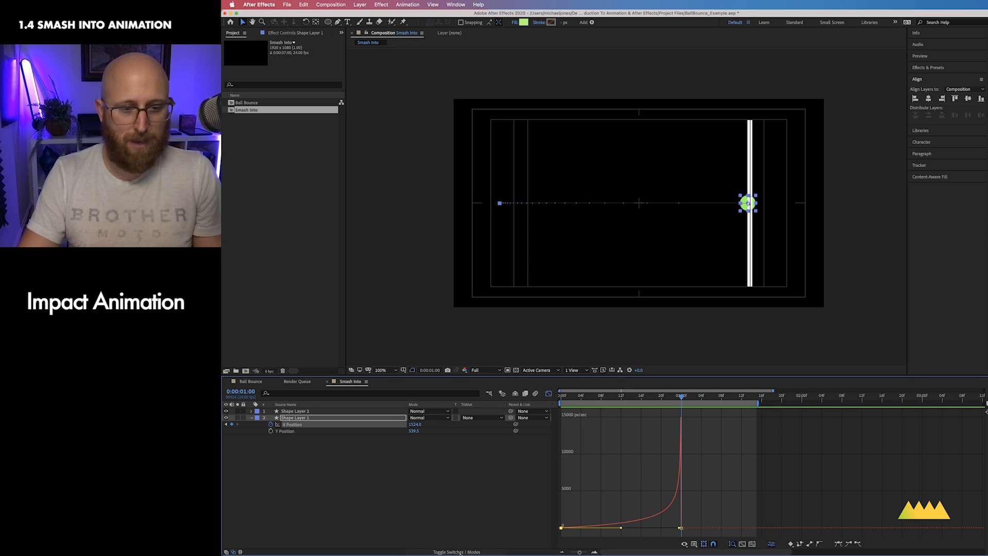
Step: Parent the ball layer to the line layer
click(347, 419)
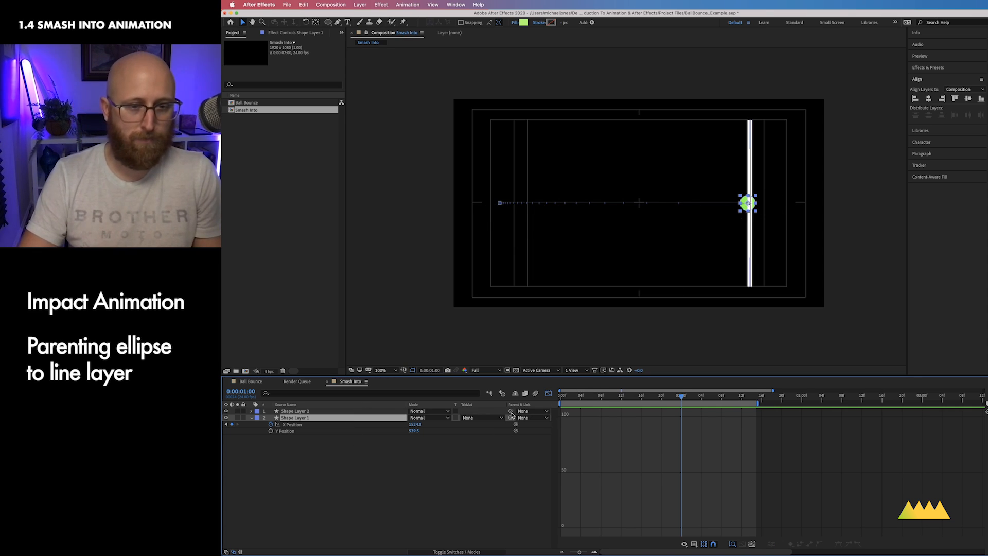
drag(511, 417, 368, 411)
click(368, 411)
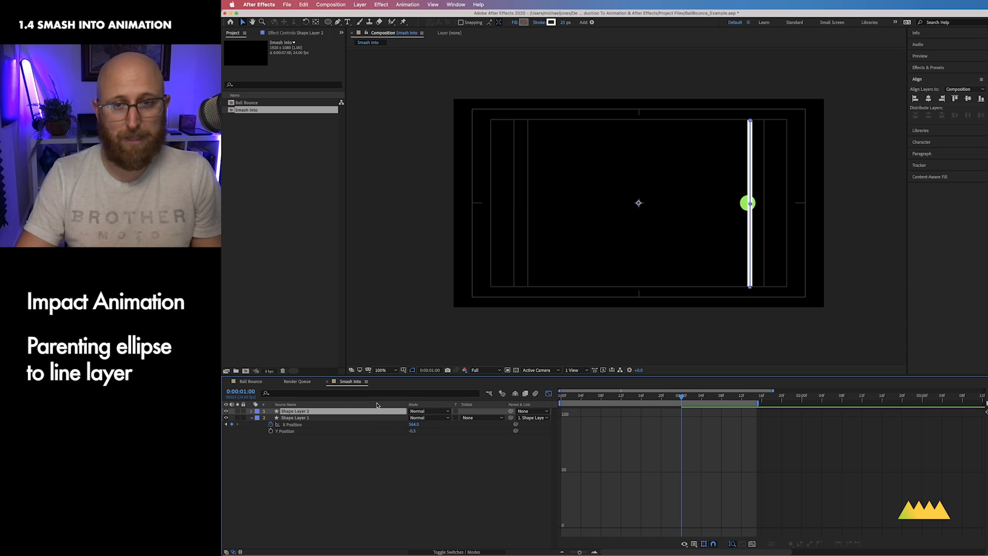
drag(638, 205, 645, 202)
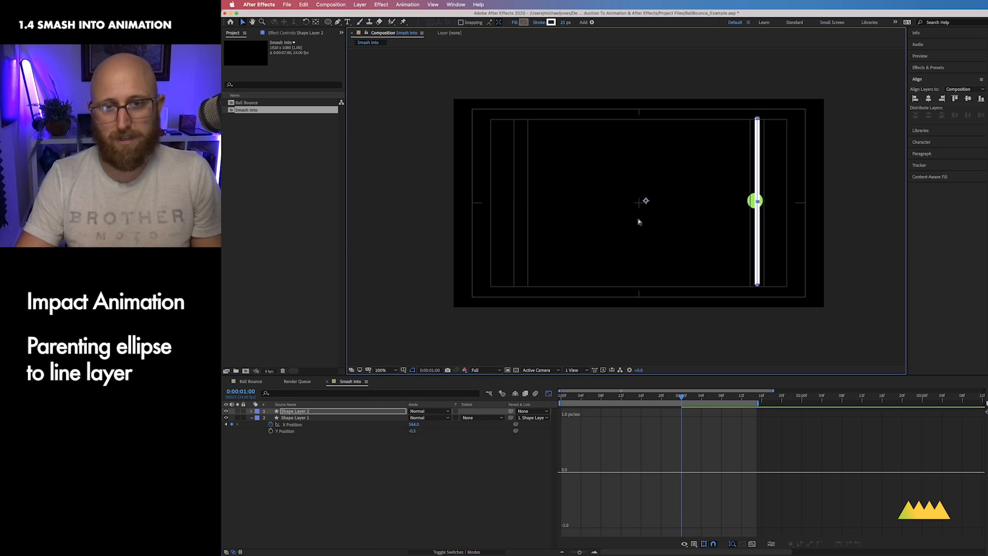
key(super+z)
Step: Separate the line layer's Position dimensions and keyframe its X Position at 0:00:01:00
click(349, 411)
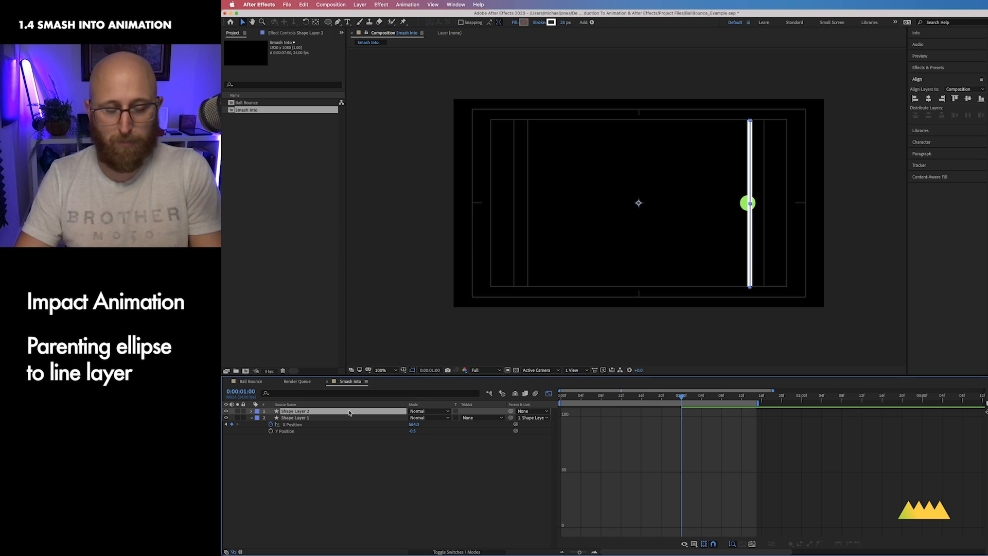
key(p)
right_click(285, 419)
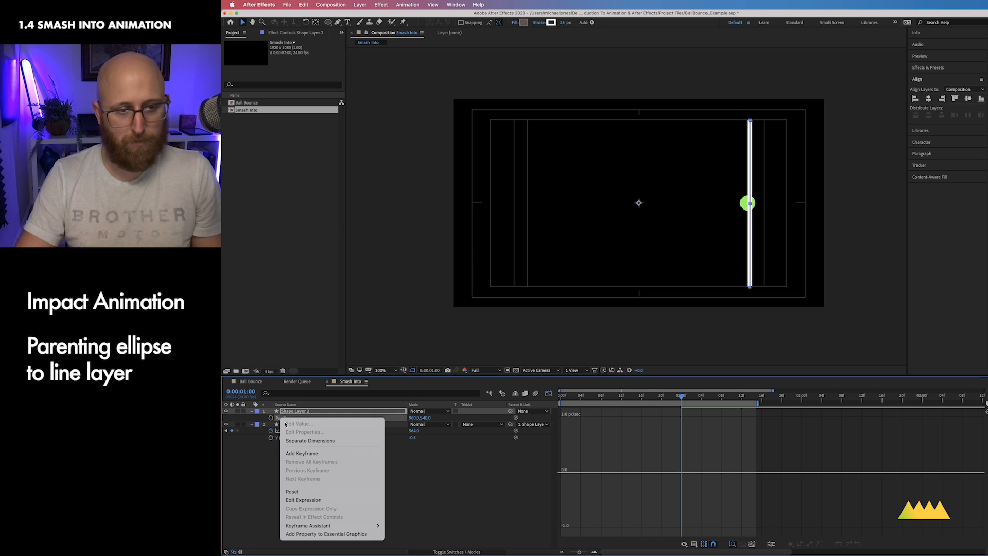
click(310, 441)
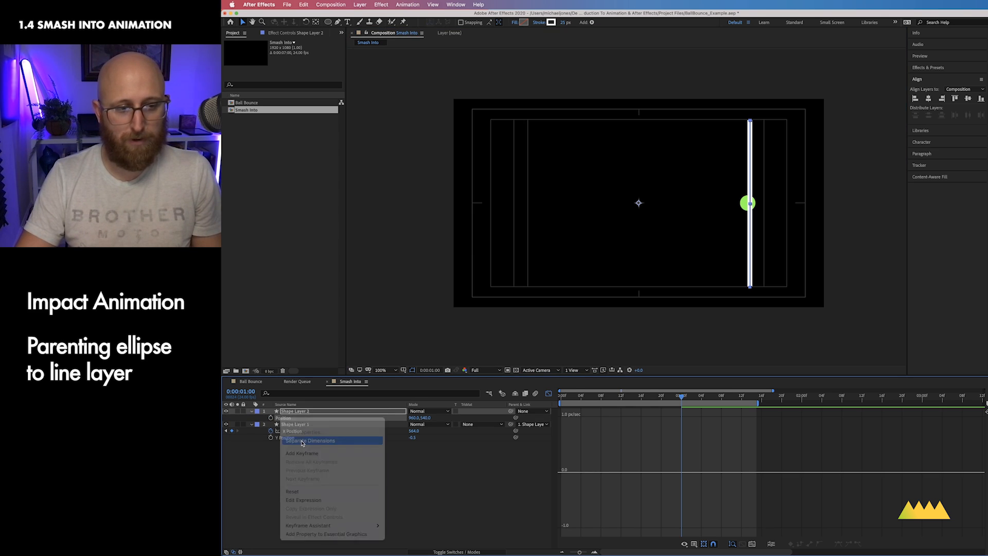
click(549, 393)
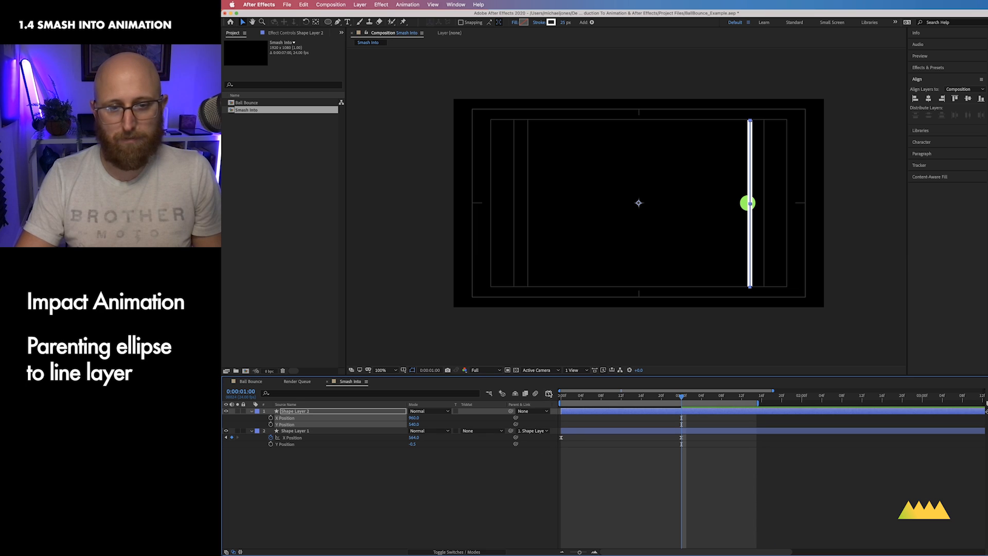
click(329, 448)
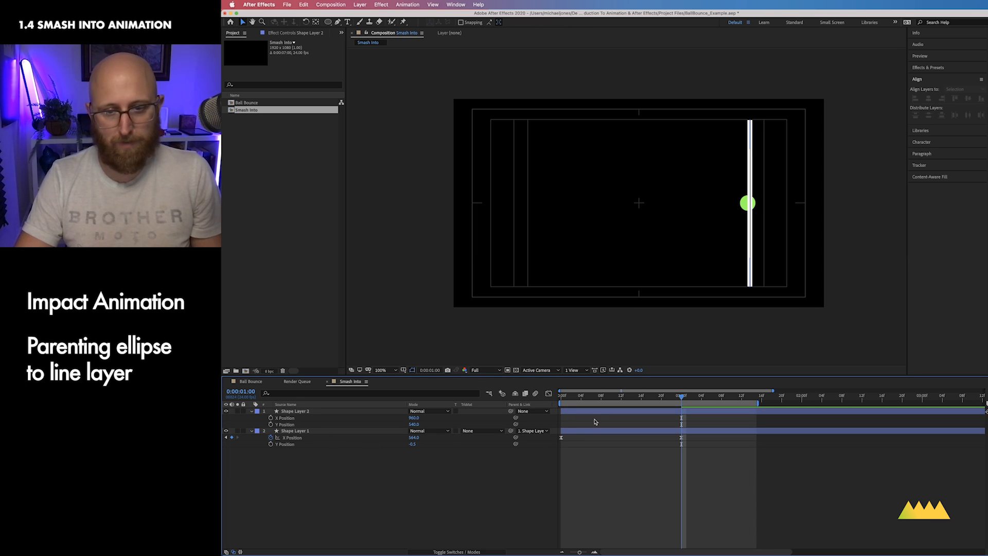
click(289, 419)
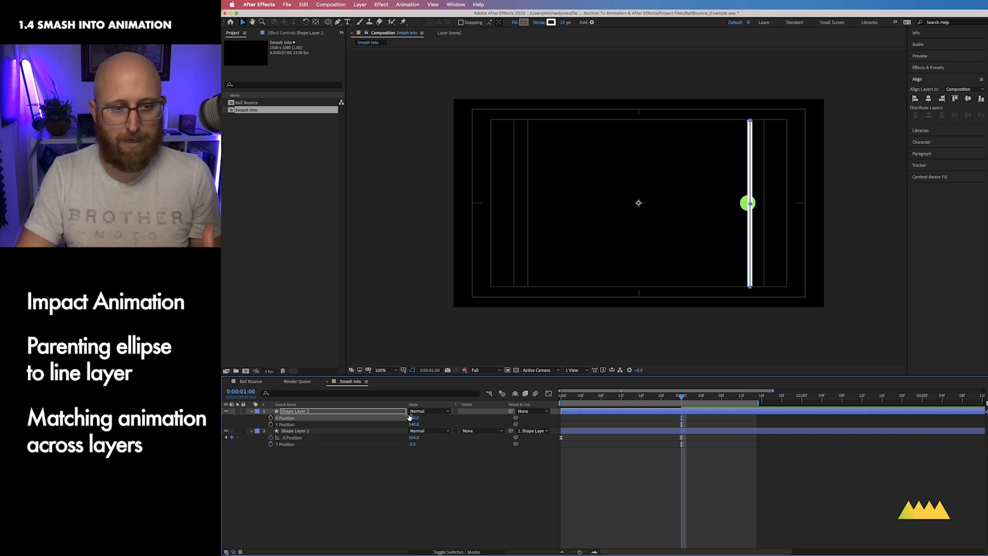
key(super+z)
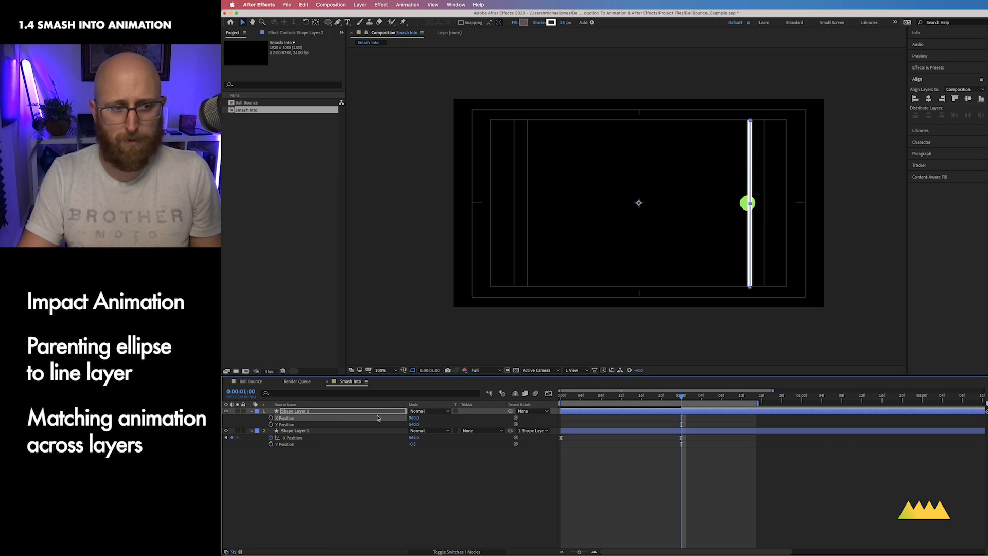
click(270, 418)
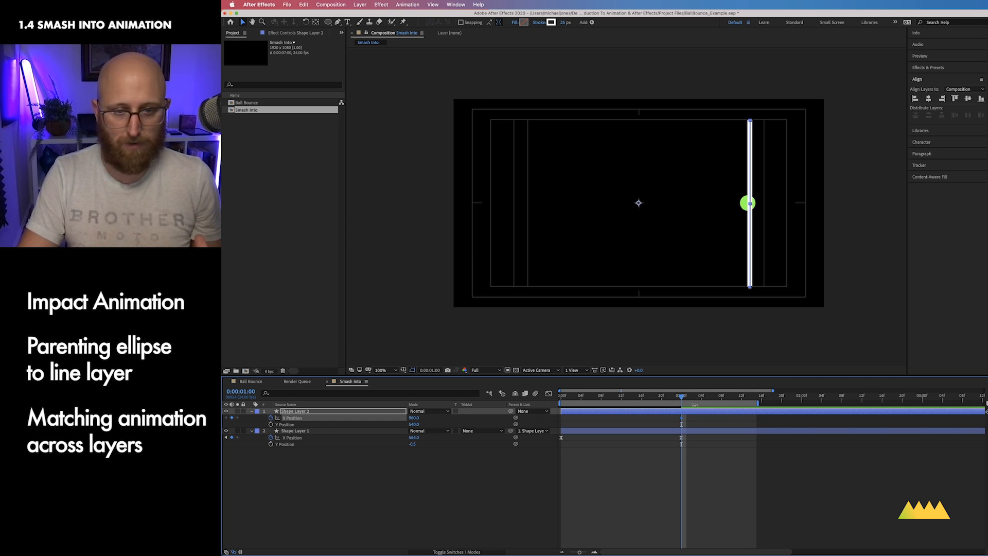
Step: At 0:00:01:12, set the line's X Position to 1110
drag(683, 399, 742, 399)
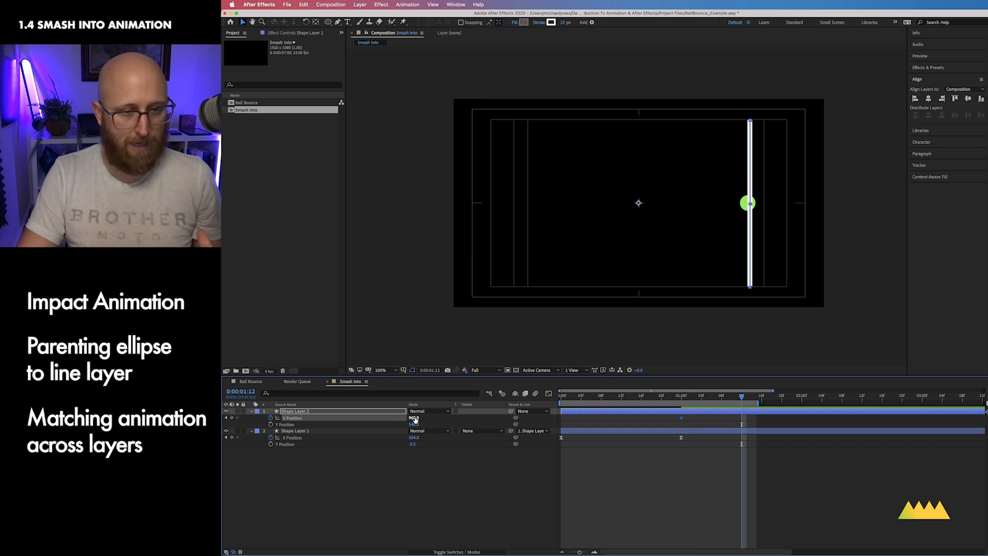
drag(413, 417, 490, 417)
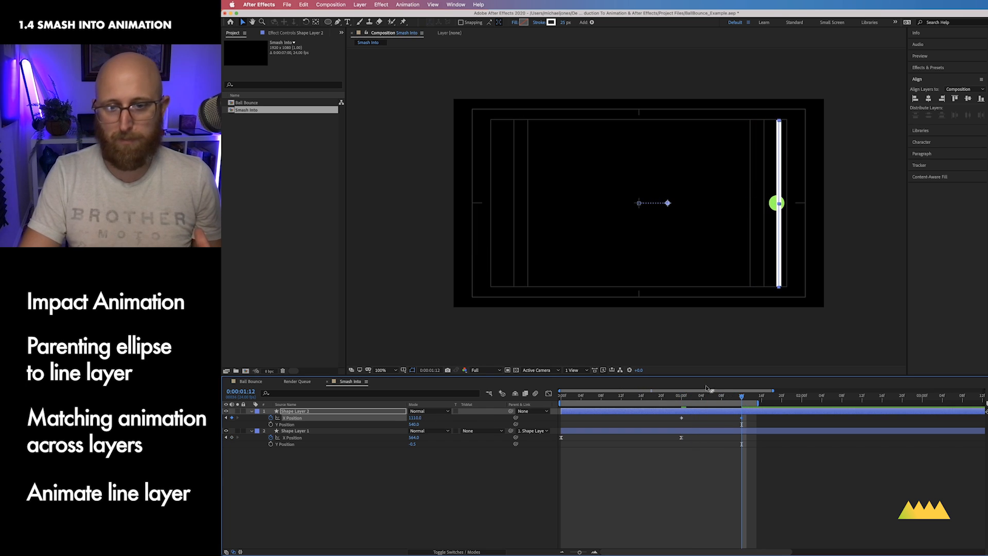
Step: Copy the line's first X Position keyframe and paste it at 0:00:02:01
drag(742, 397, 806, 398)
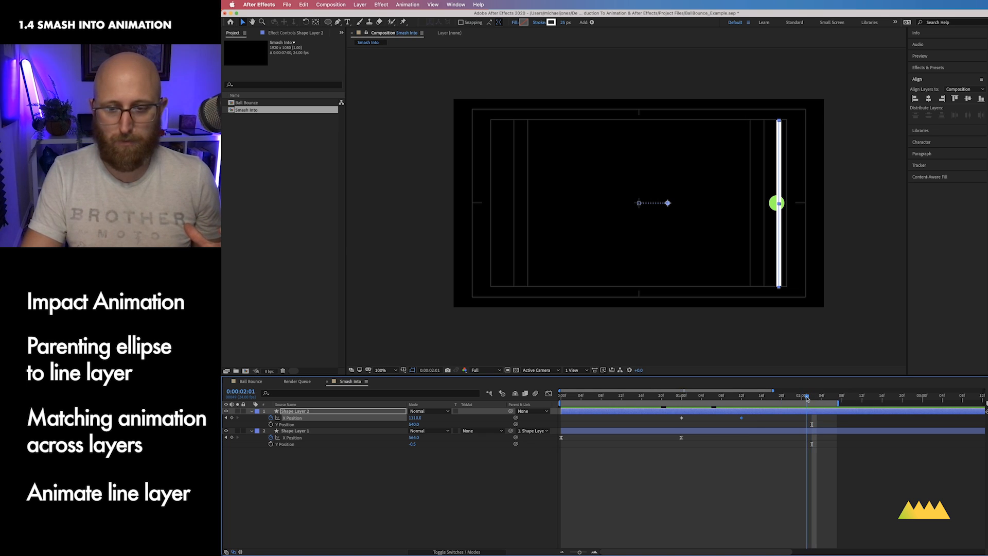
click(682, 418)
key(super+c)
key(super+v)
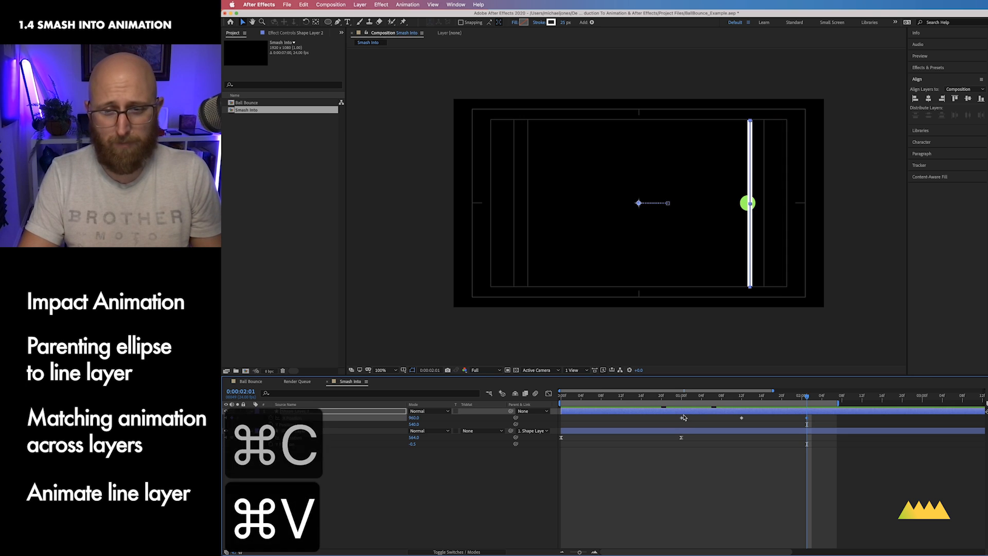
Step: Apply Easy Ease to the line's final X Position keyframe
drag(806, 399, 834, 424)
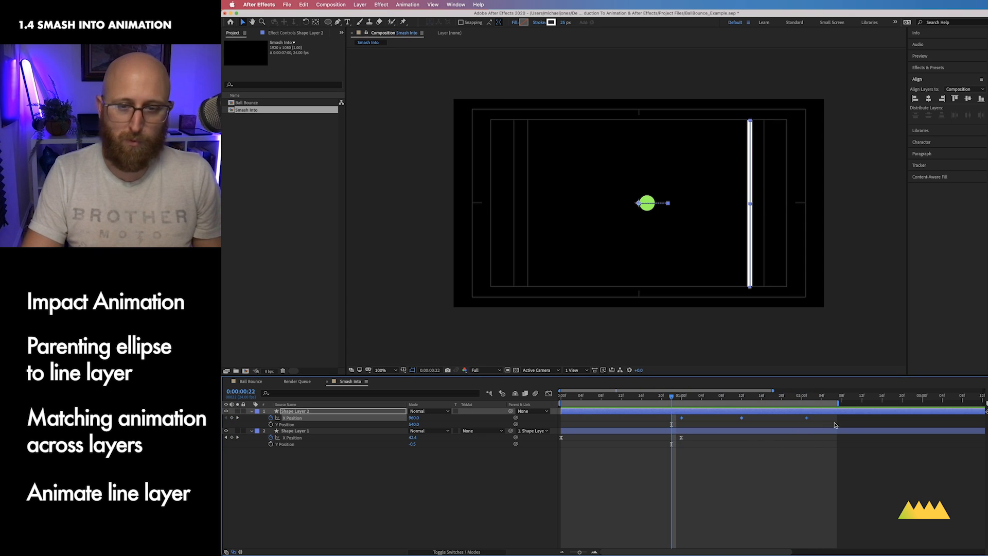
right_click(806, 418)
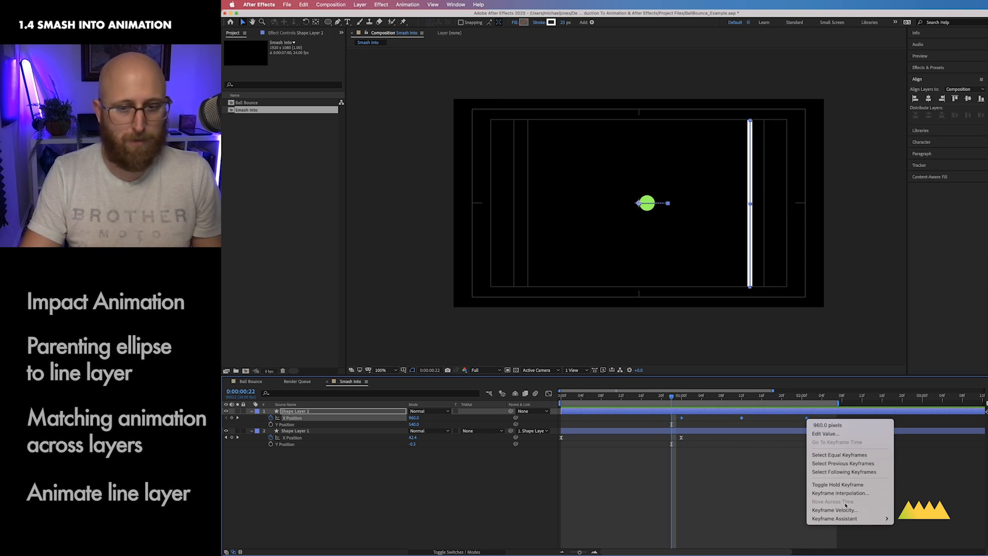
mouse_move(853, 518)
click(927, 497)
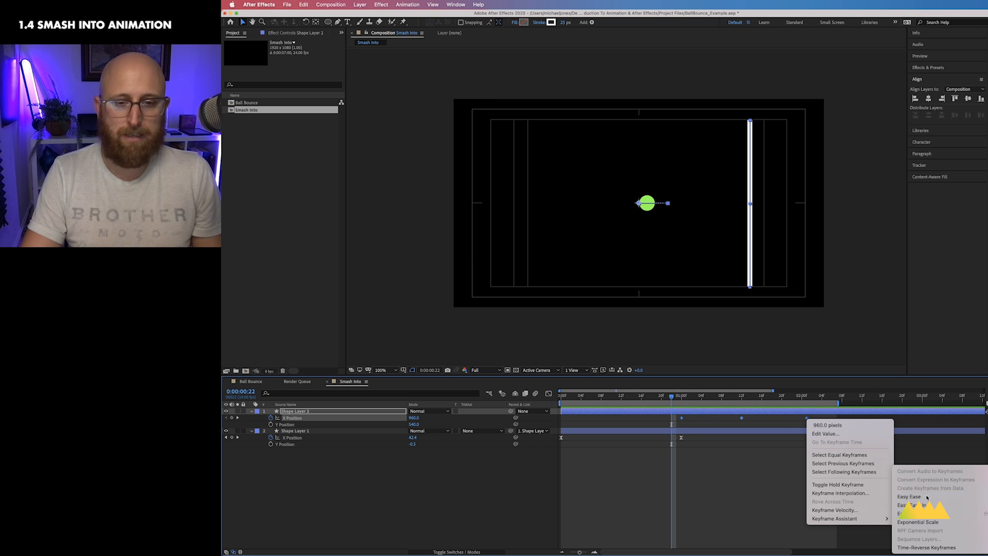
Step: Scrub and preview the smash animation, returning to 0:00:01:00
drag(672, 397, 577, 397)
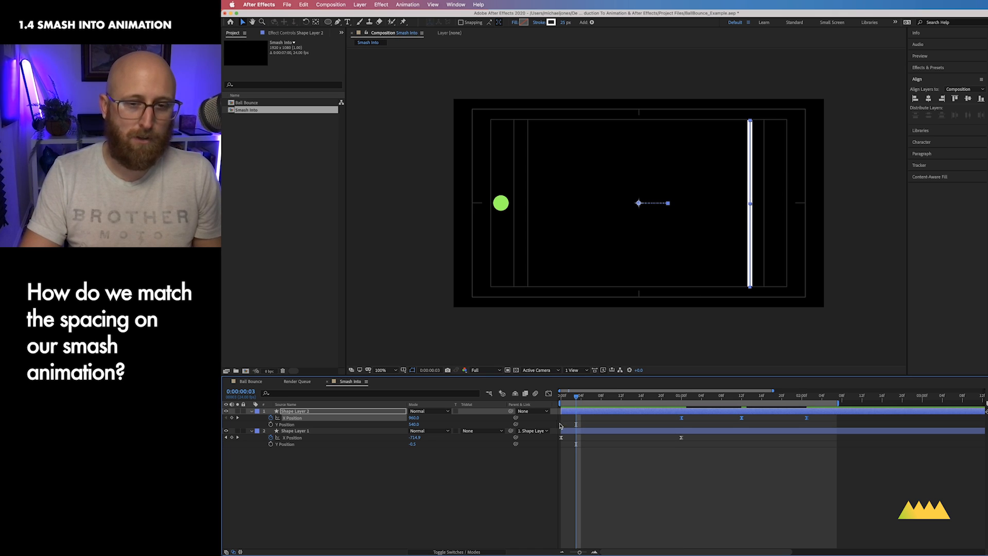
drag(577, 397, 708, 404)
key(ctrl+0)
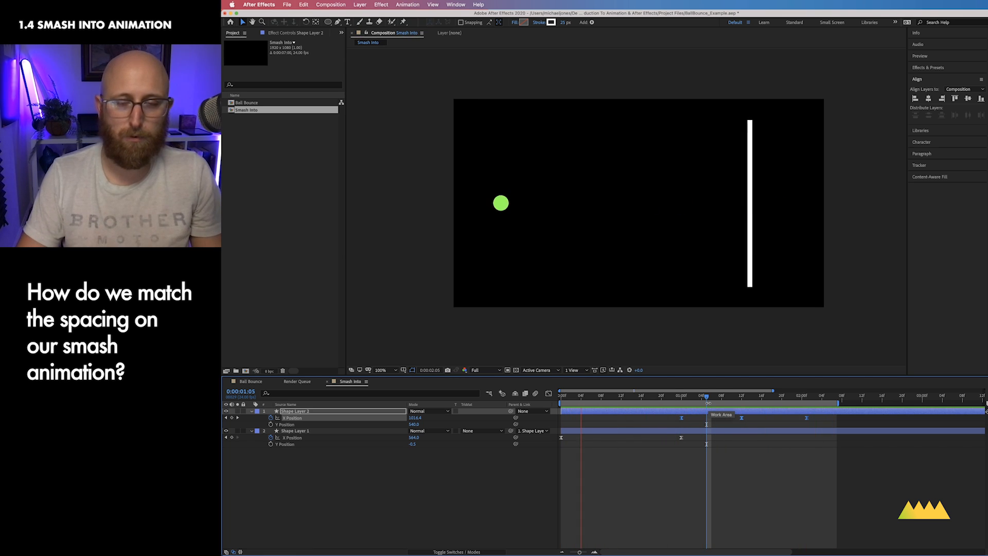
key(space)
drag(690, 401, 681, 400)
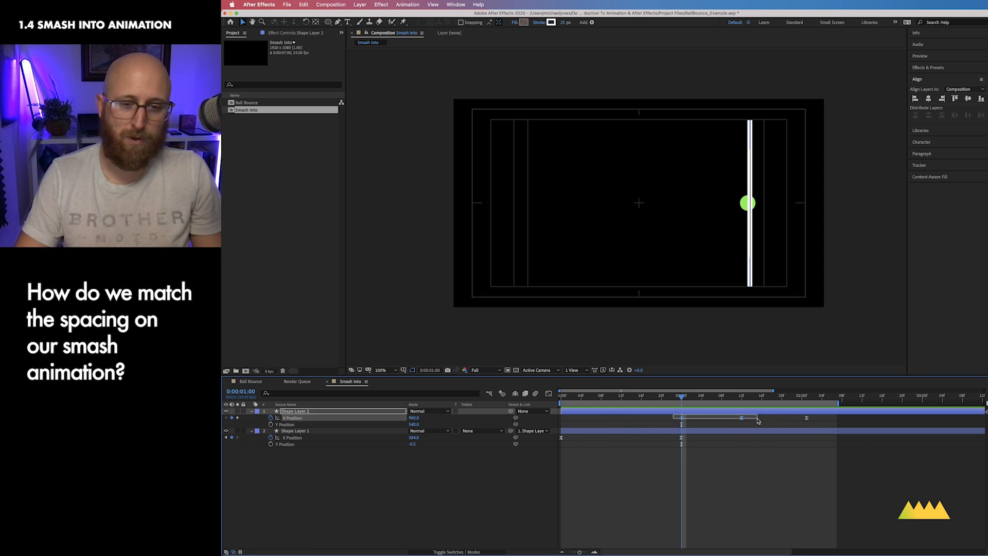
Step: In the Graph Editor, shape the line's X Position speed curve to start fast at impact and ease into the second pose
click(547, 394)
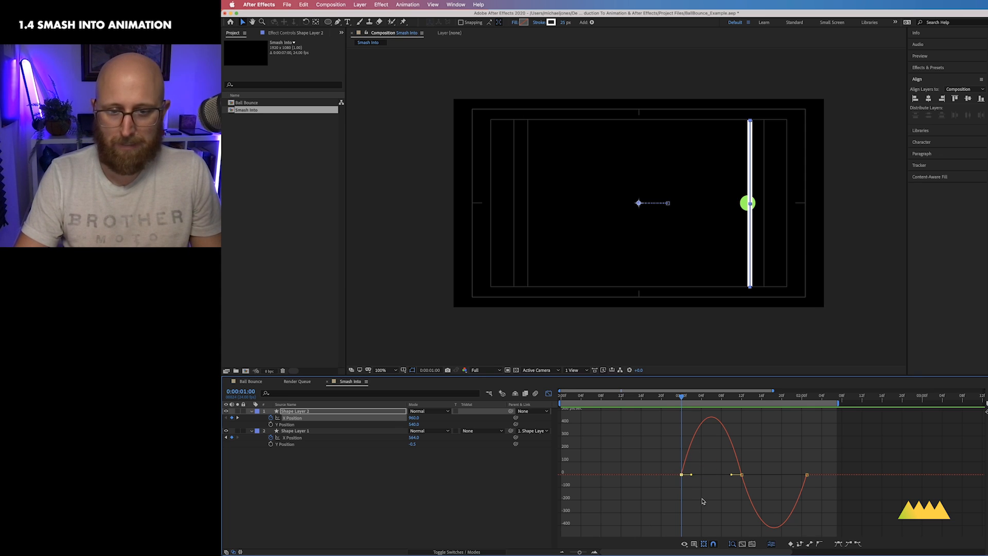
mouse_move(692, 476)
mouse_down()
mouse_move(700, 470)
mouse_move(686, 468)
mouse_move(722, 472)
mouse_move(710, 476)
mouse_up()
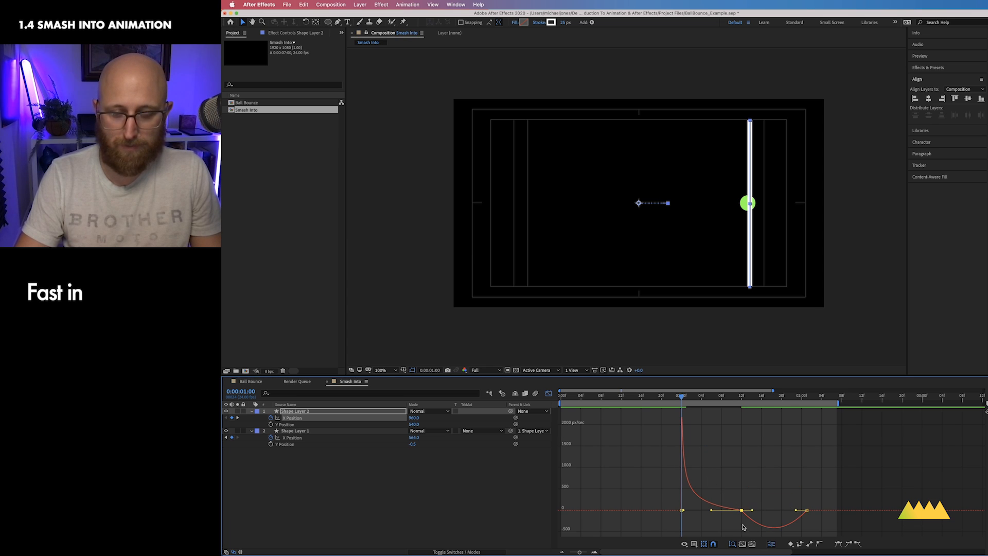
drag(751, 511, 788, 493)
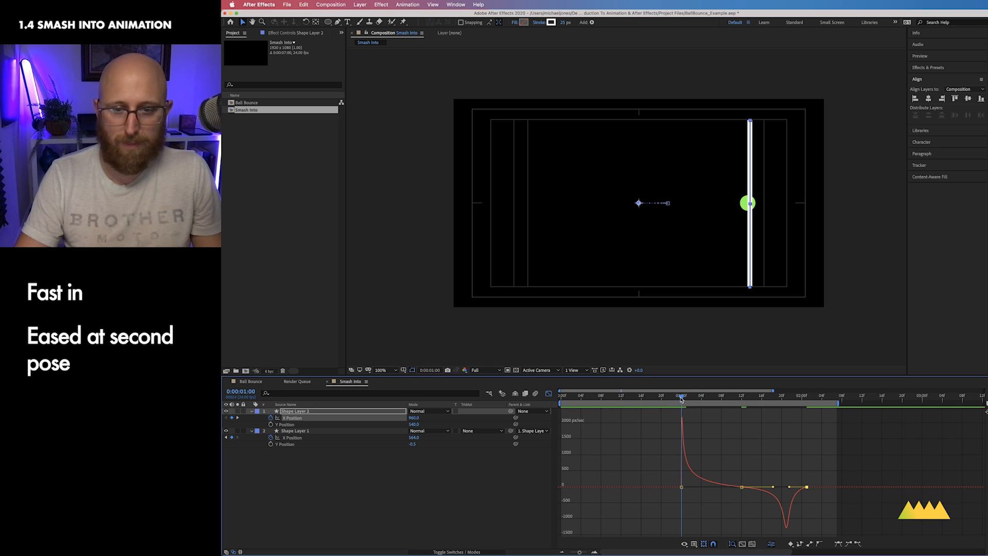
Step: Preview the smash animation with the new line easing
mouse_move(680, 399)
mouse_down()
mouse_move(638, 400)
mouse_move(719, 404)
mouse_move(673, 404)
mouse_up()
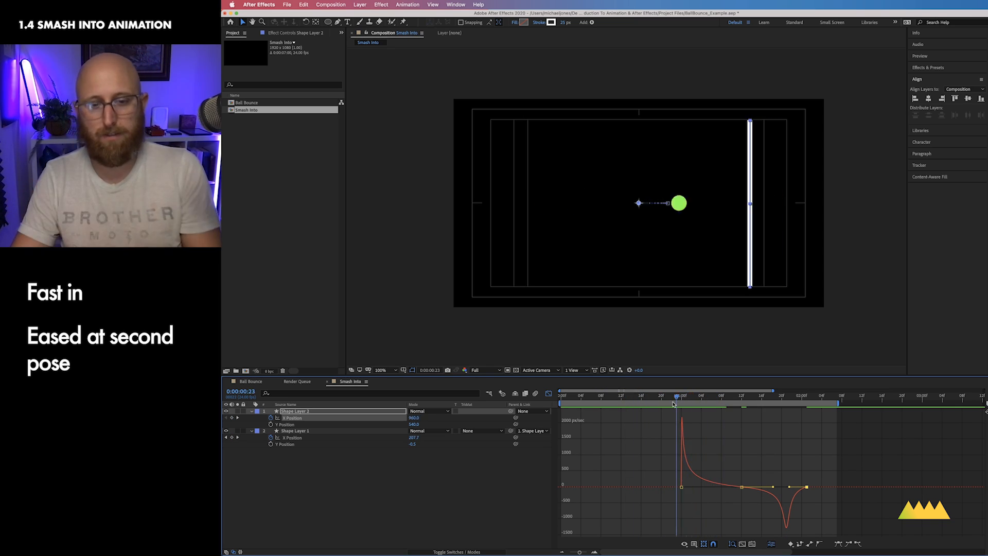
key(ctrl+0)
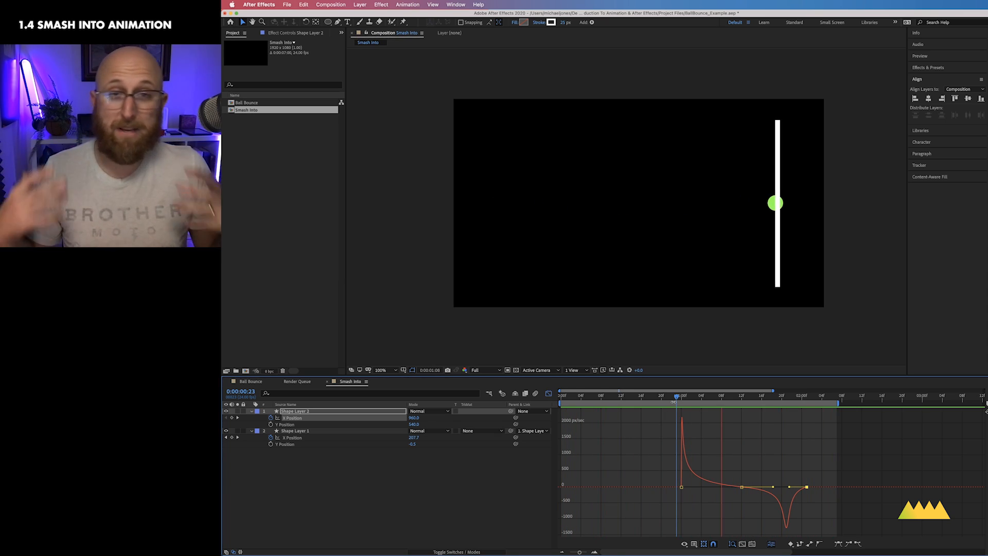
key(space)
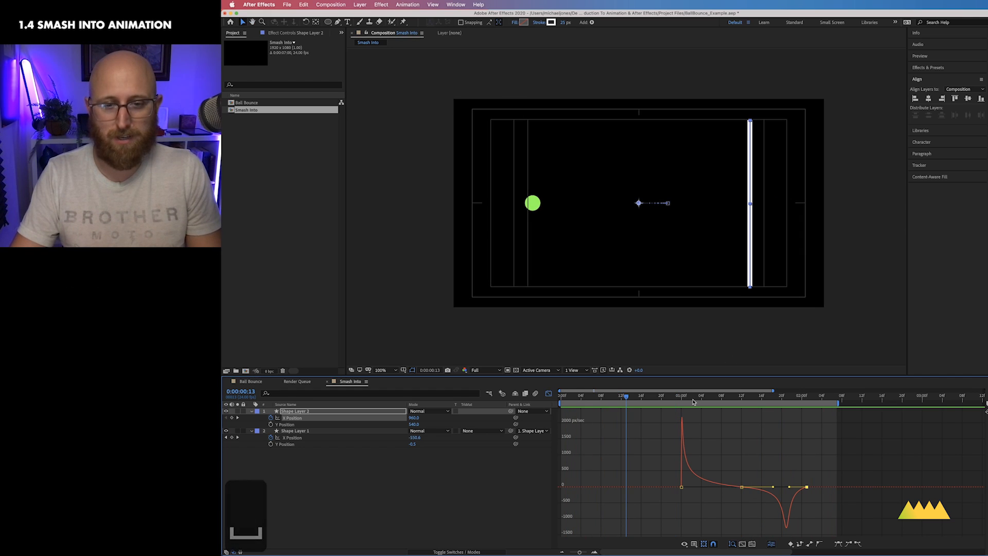
drag(624, 397, 713, 398)
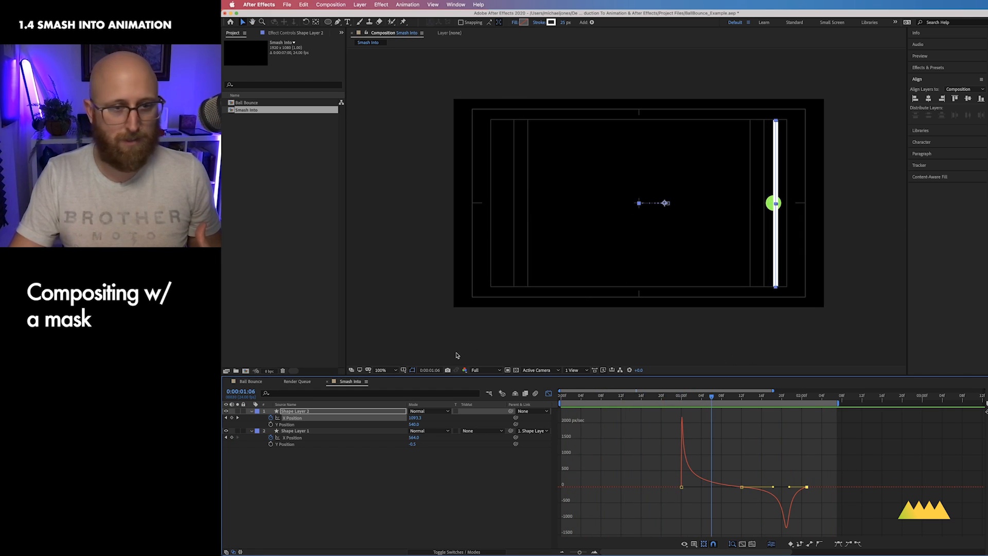
Step: Hide the composition guides and draw a rectangle mask on the ball layer covering the part of the ball past the line
click(404, 370)
click(422, 378)
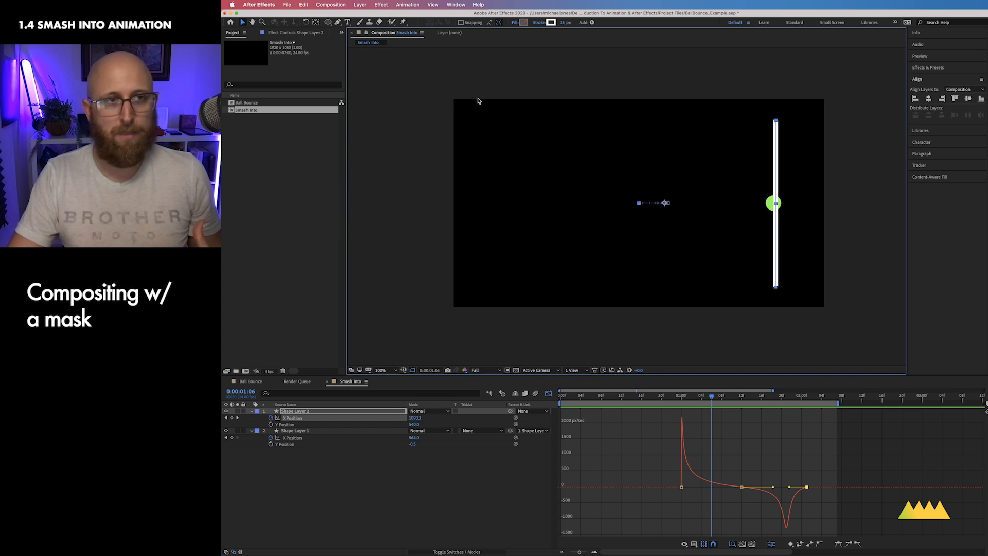
click(320, 432)
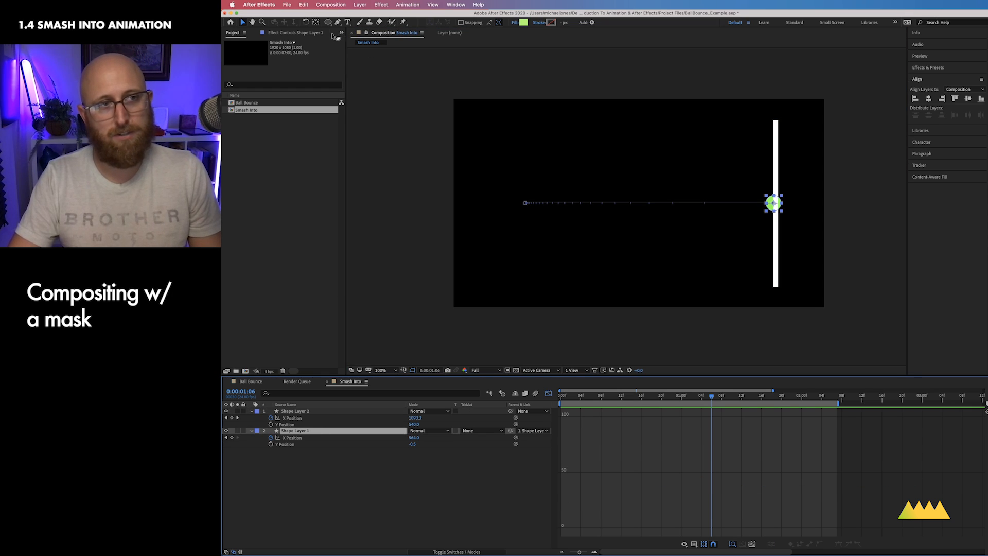
mouse_move(328, 24)
mouse_down()
mouse_move(341, 24)
mouse_move(347, 41)
mouse_move(345, 24)
mouse_up()
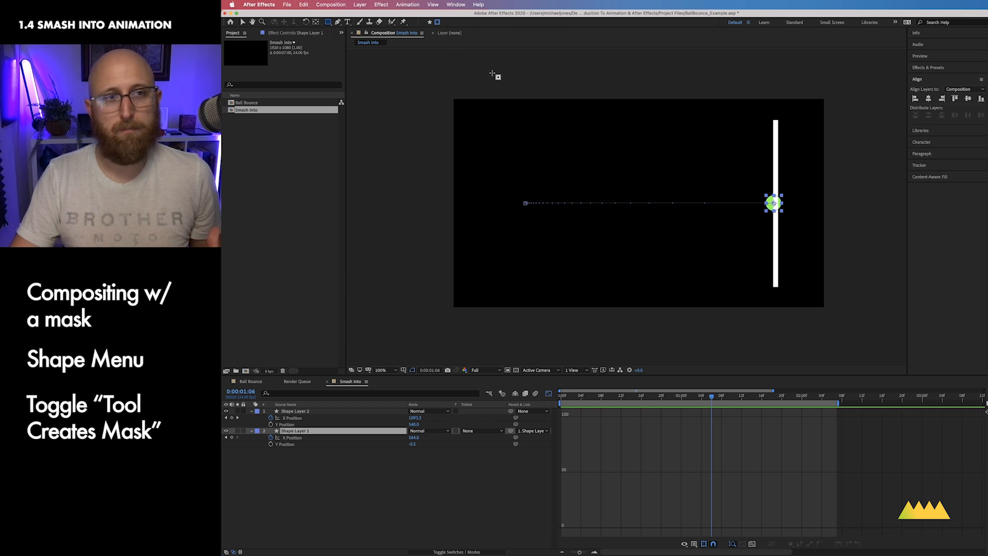
key(super+equal)
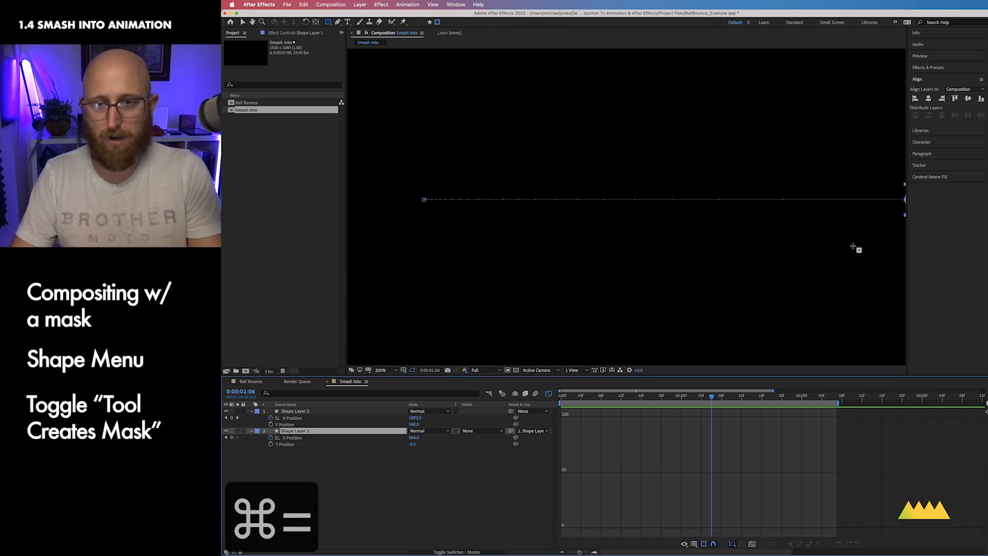
key(space)
drag(835, 251, 665, 225)
drag(776, 139, 751, 201)
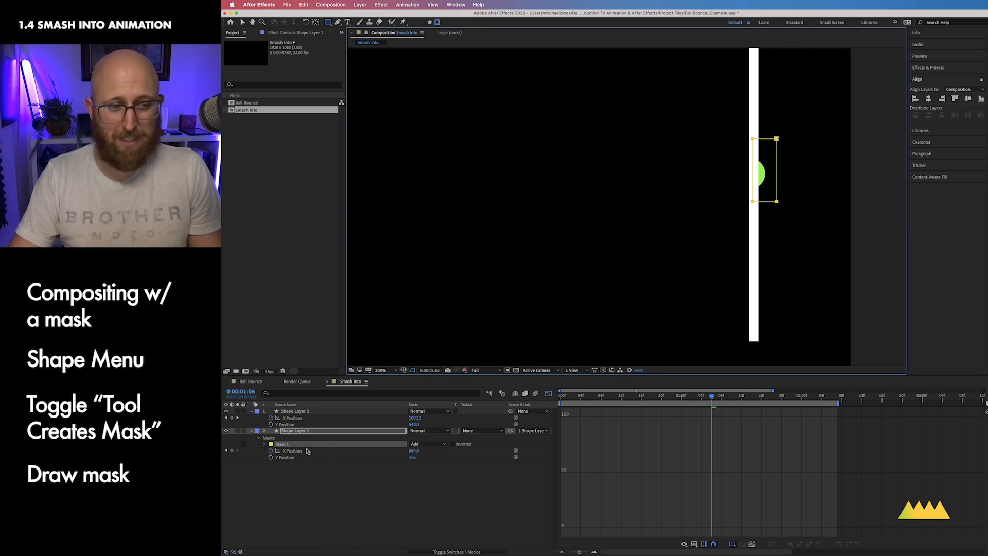
Step: Set the mask mode to Subtract and keyframe its Mask Path at 0:00:01:06
click(424, 444)
click(434, 469)
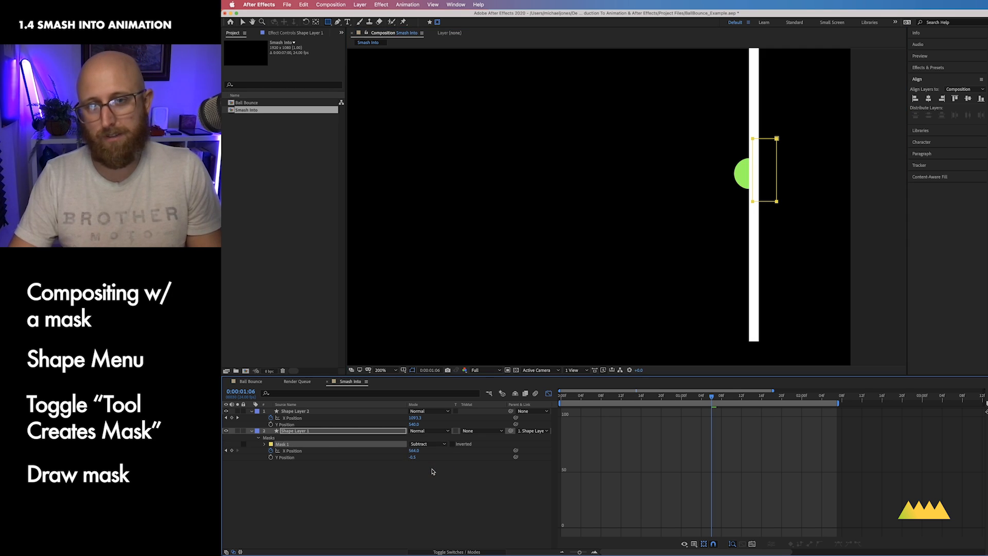
click(265, 444)
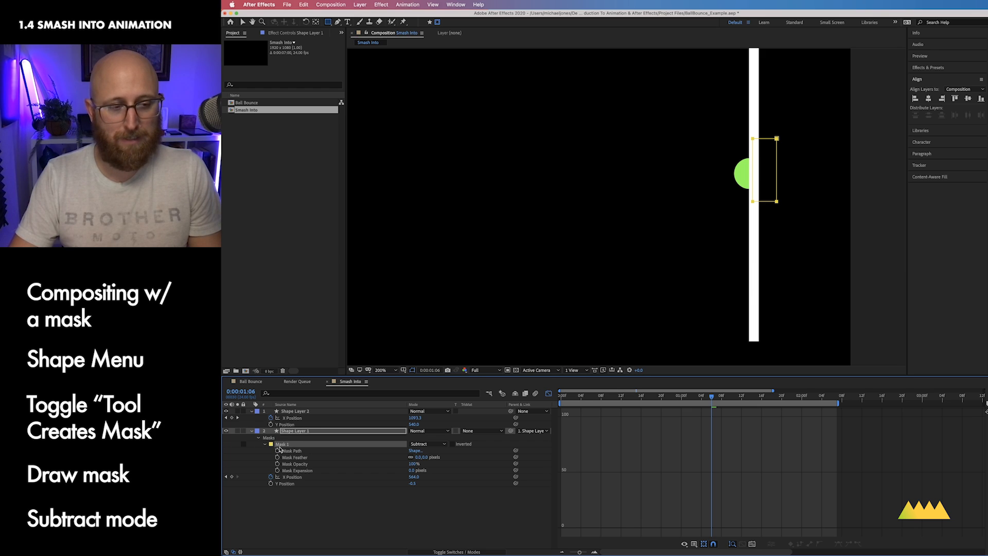
click(277, 451)
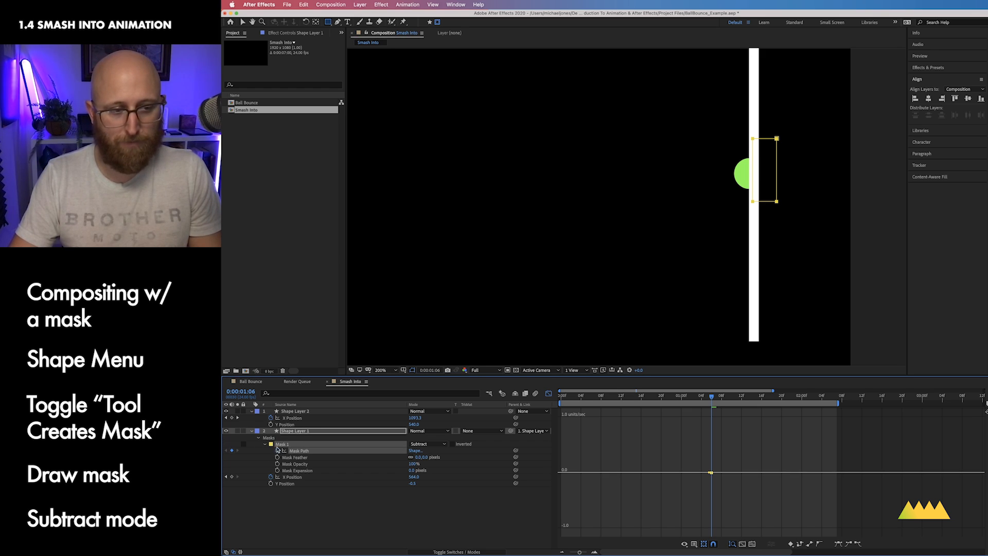
Step: At 0:00:00:23, move the whole mask to the right so it sits clear of the ball
drag(704, 399, 671, 403)
click(548, 394)
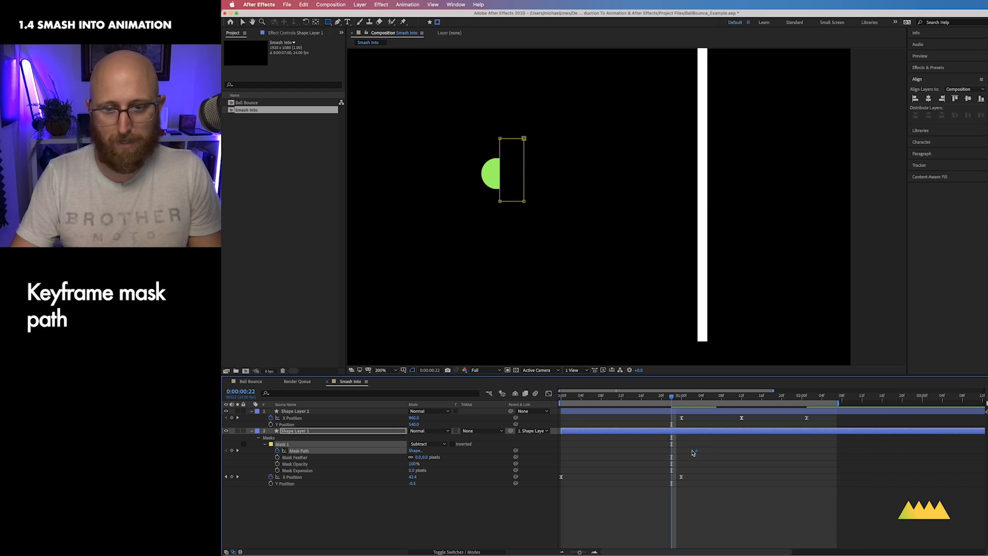
drag(674, 402, 684, 402)
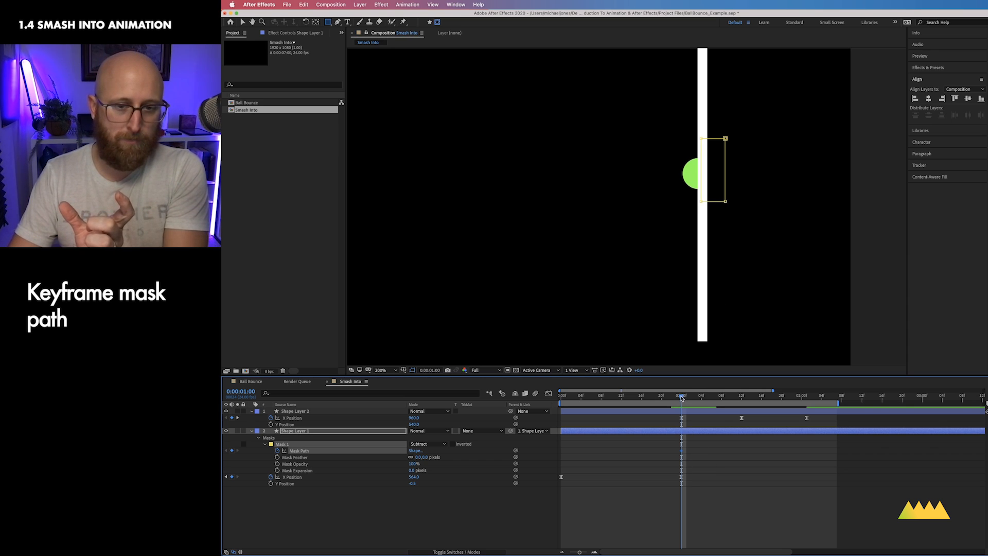
drag(683, 398, 676, 399)
key(v)
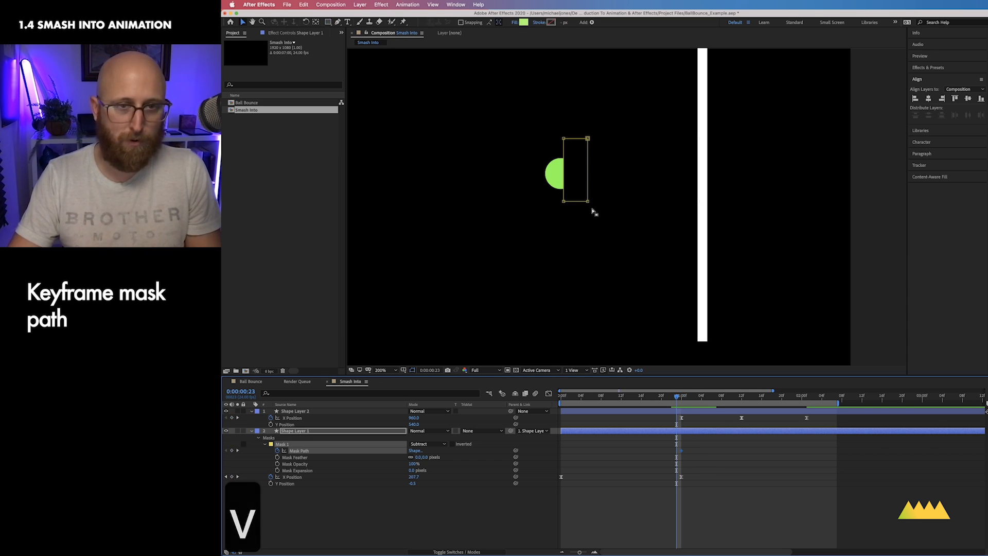
double_click(587, 193)
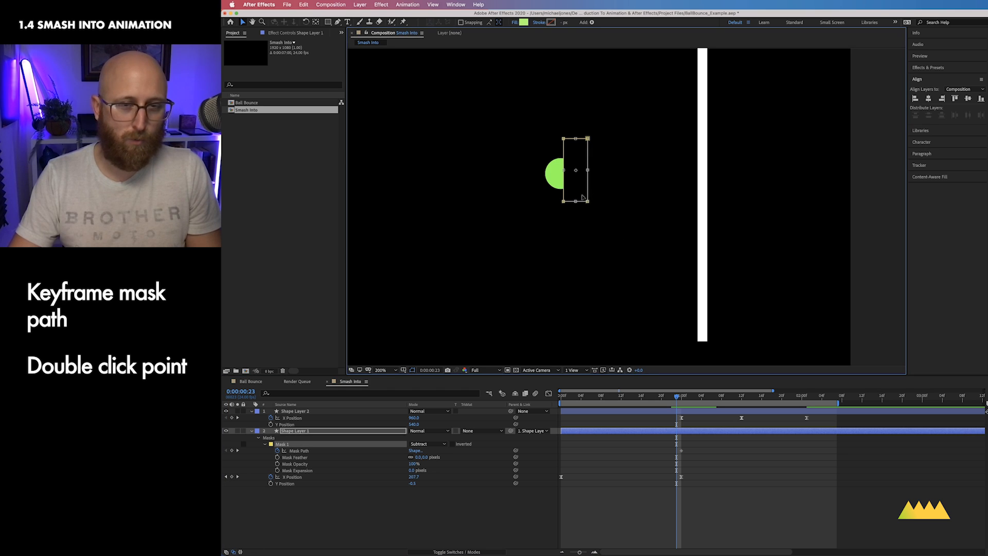
drag(575, 187, 598, 187)
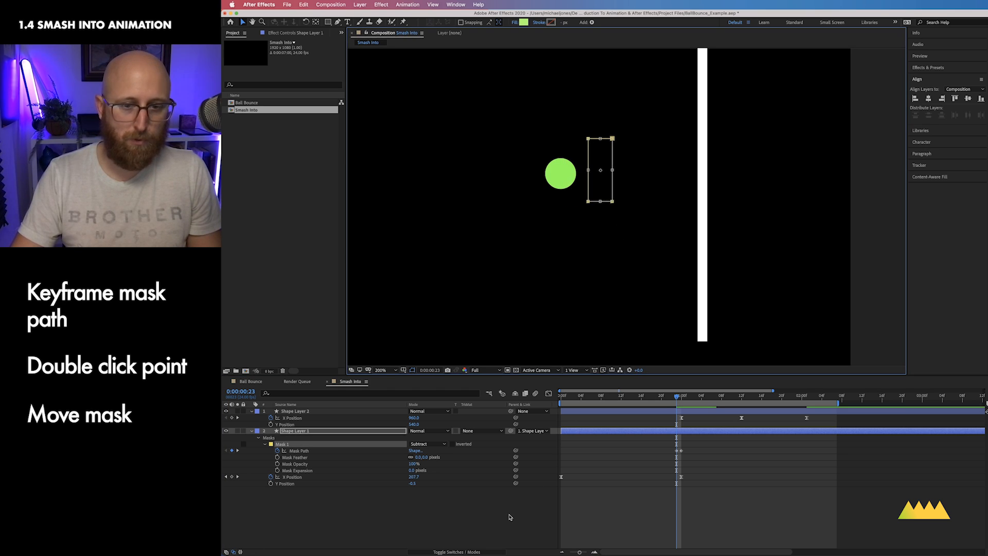
click(590, 493)
Step: Zoom out and preview the masked ball hitting the line
mouse_move(677, 397)
mouse_down()
mouse_move(686, 399)
mouse_move(643, 399)
mouse_move(681, 400)
mouse_up()
click(285, 445)
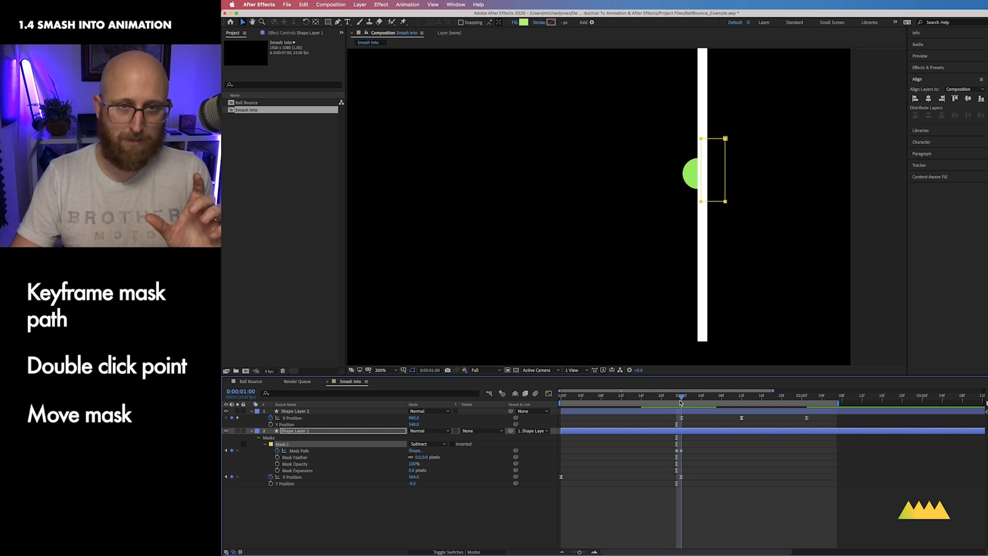
key(super+minus)
key(space)
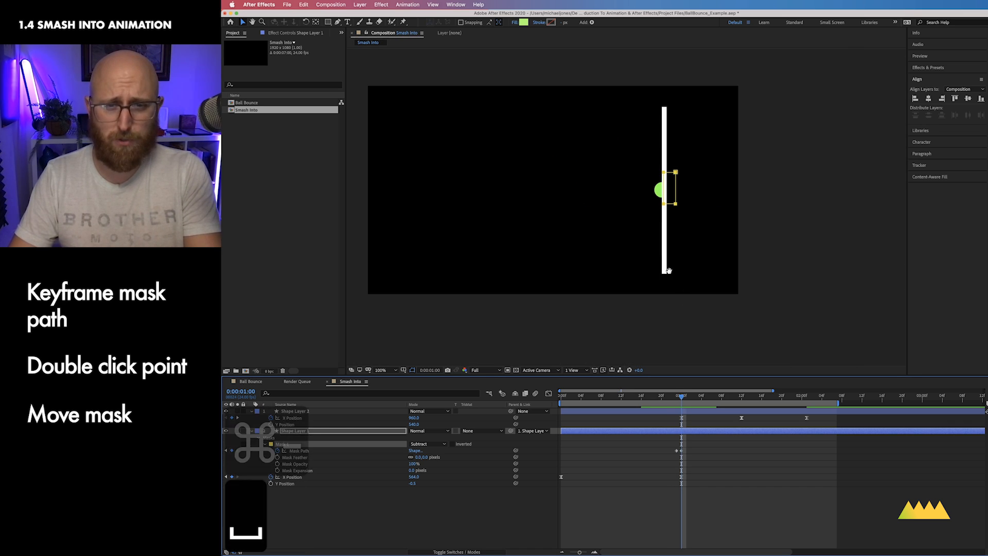
drag(667, 271, 737, 278)
click(481, 517)
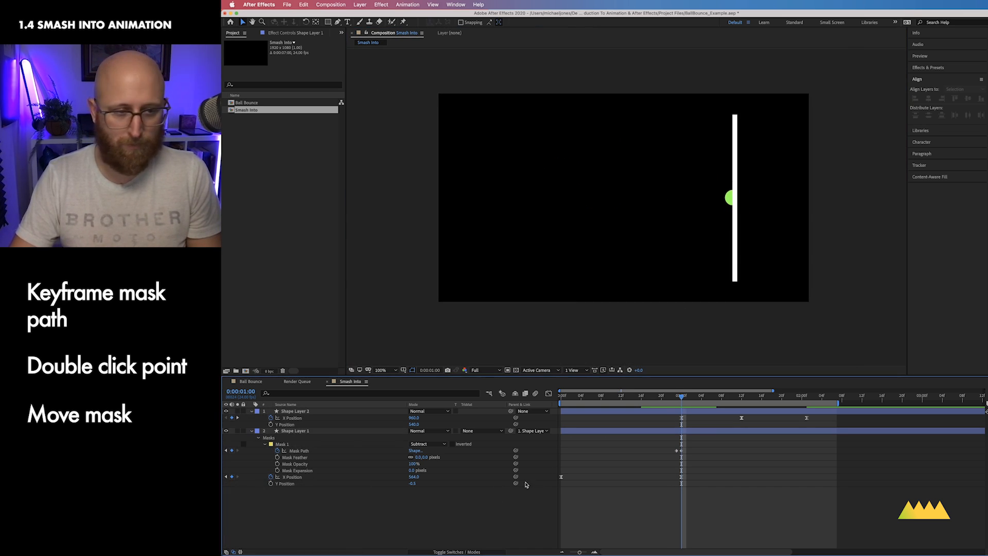
click(283, 445)
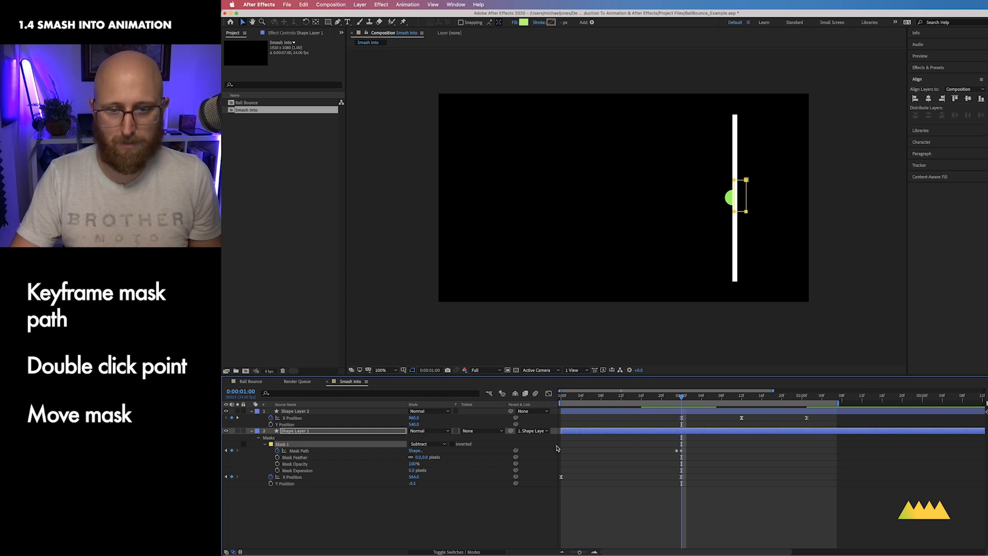
click(503, 528)
key(ctrl+0)
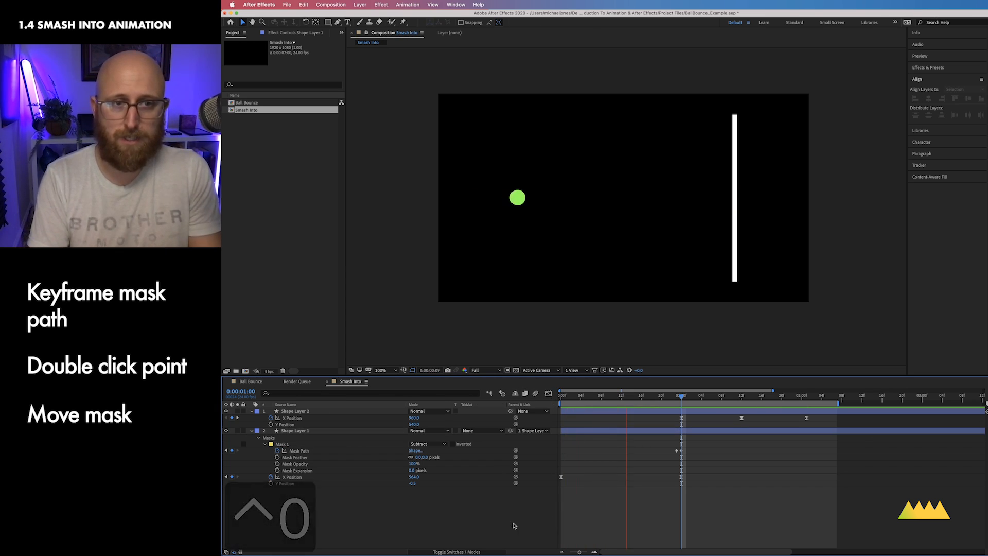
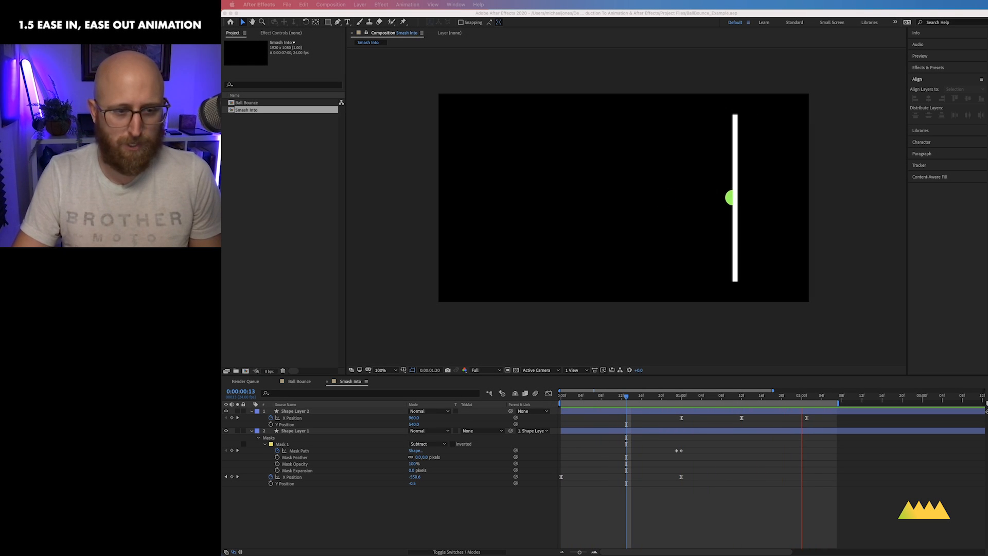
Step: Create a new composition named "Ease In Ease Out"
key(super+n)
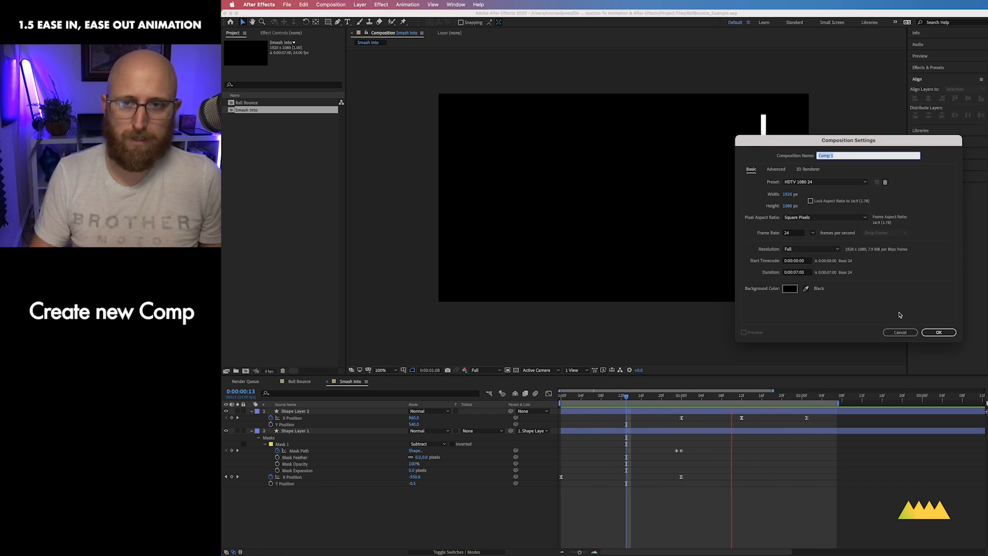
text(Ease In)
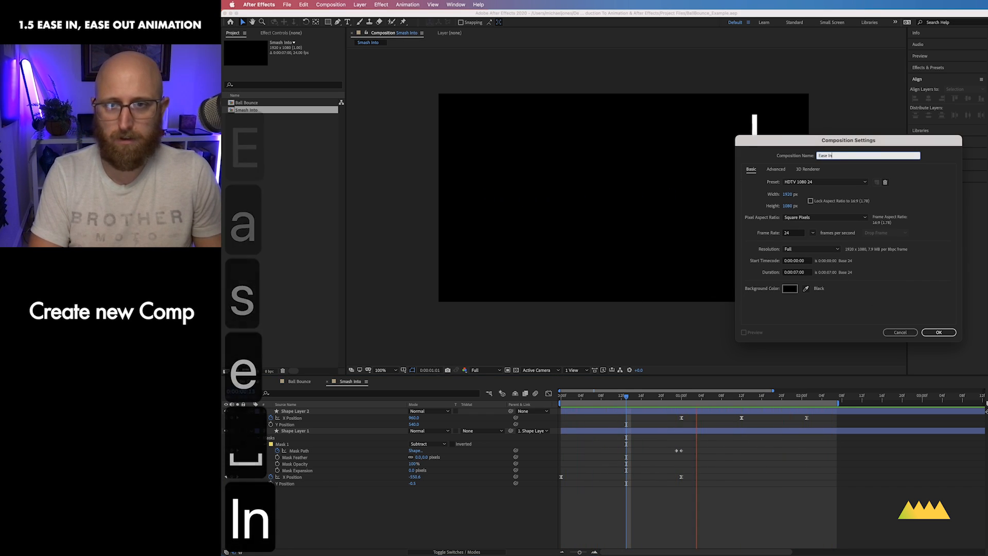
text( Ease Out)
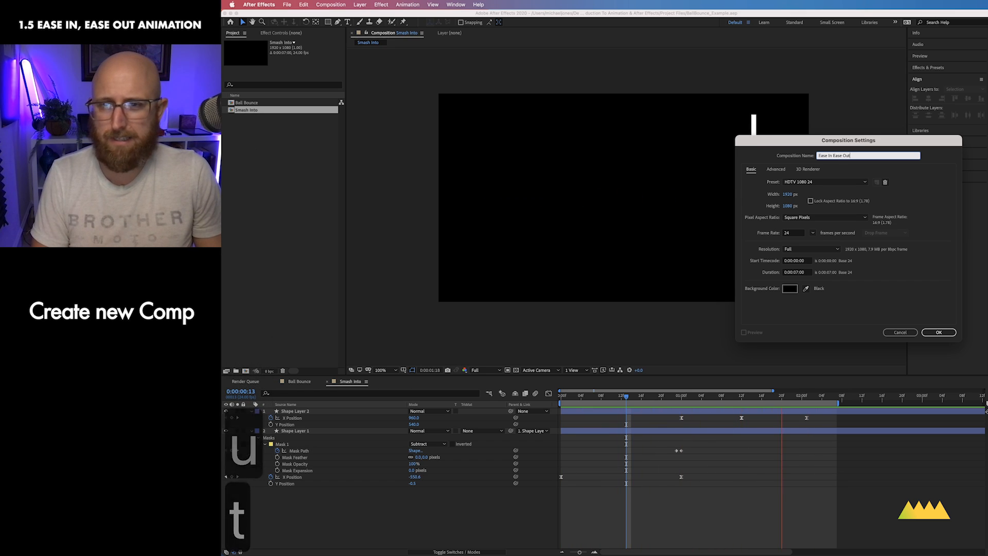
key(Return)
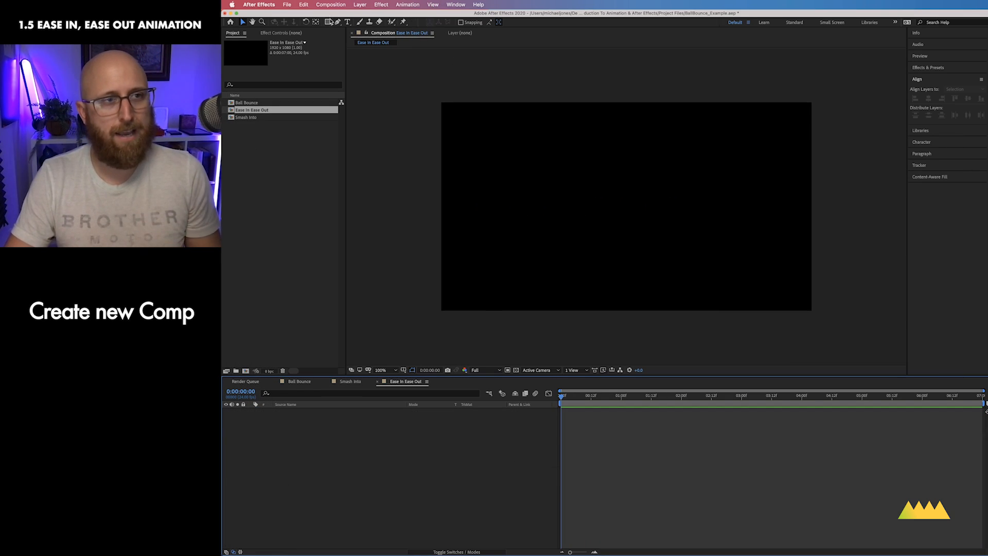
Step: Turn on the title/action-safe guides and draw a circle at the centre of the composition with the Ellipse tool
drag(332, 22, 346, 38)
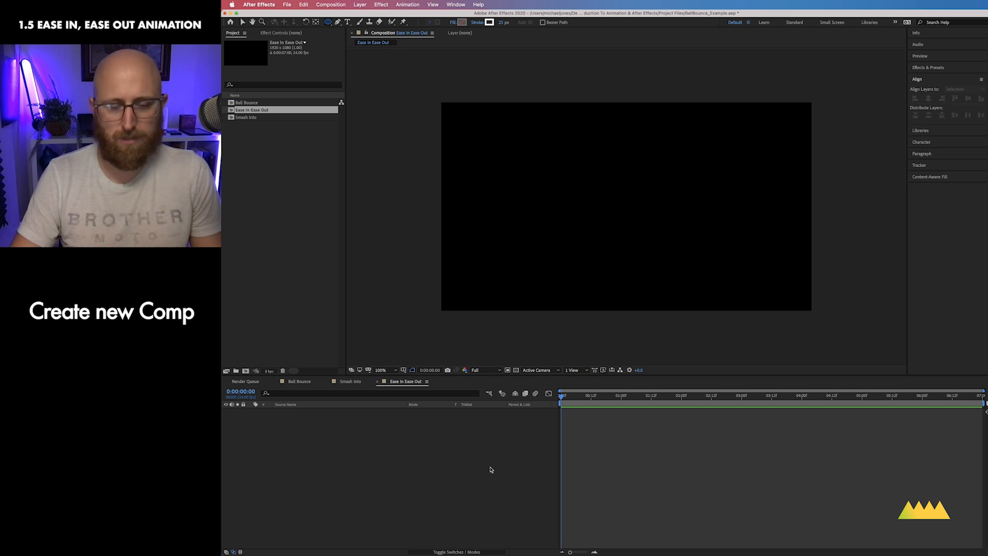
click(404, 370)
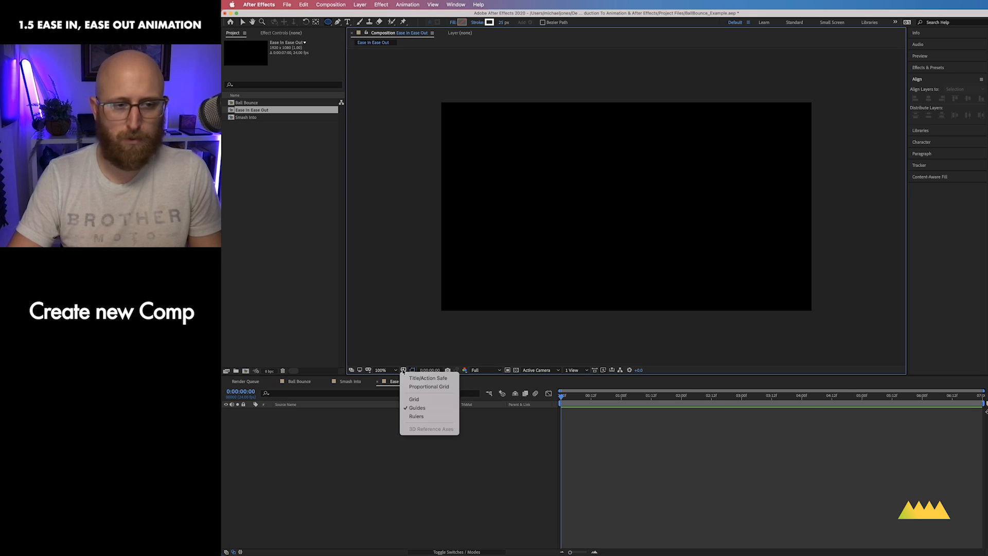
click(422, 377)
key(cmd+equal)
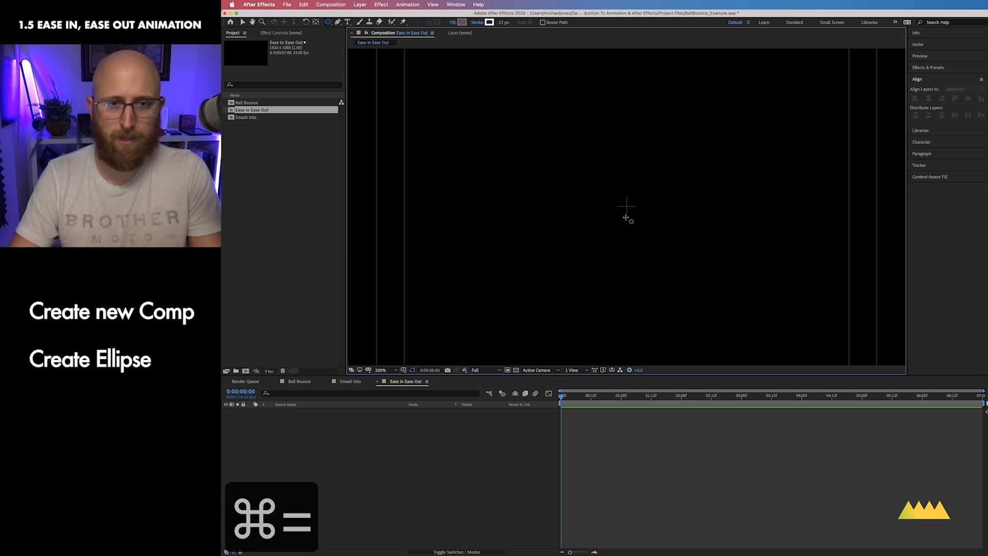
drag(626, 206, 647, 242)
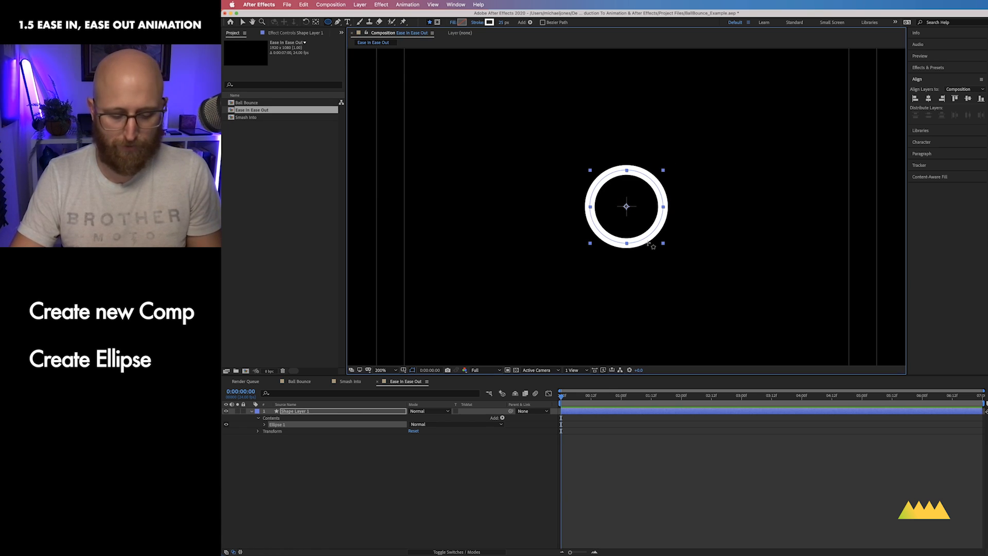
Step: Set the circle's fill to light green and remove its stroke
key(super+minus)
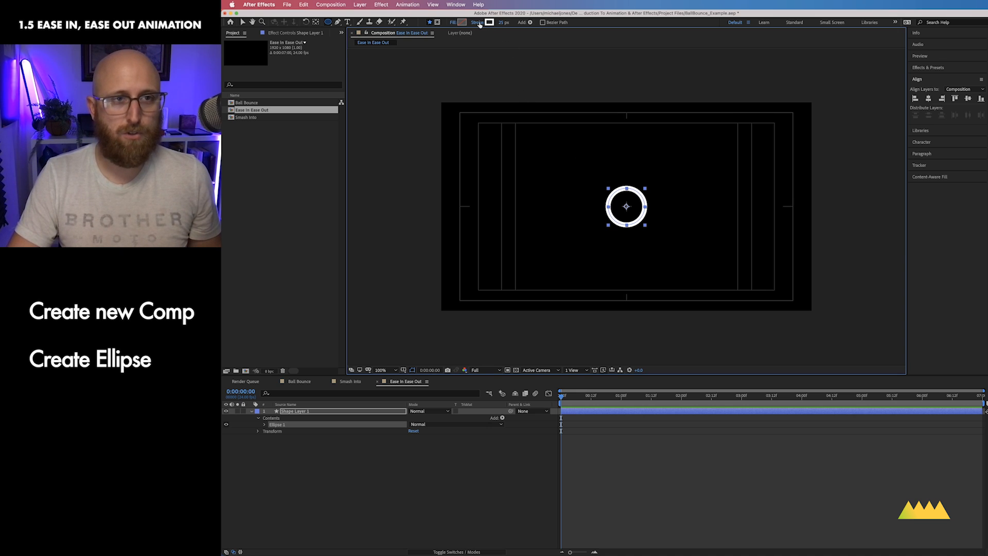
click(463, 23)
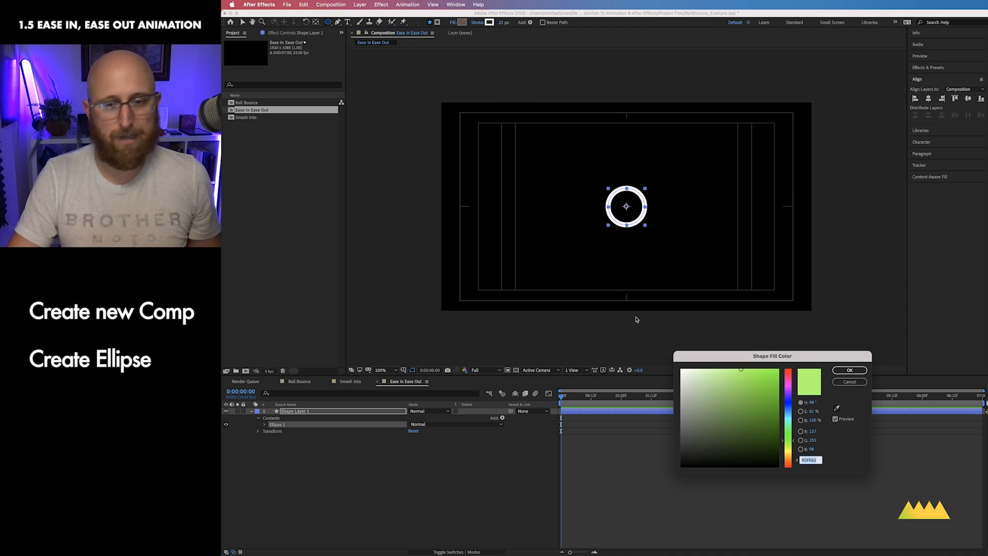
click(849, 369)
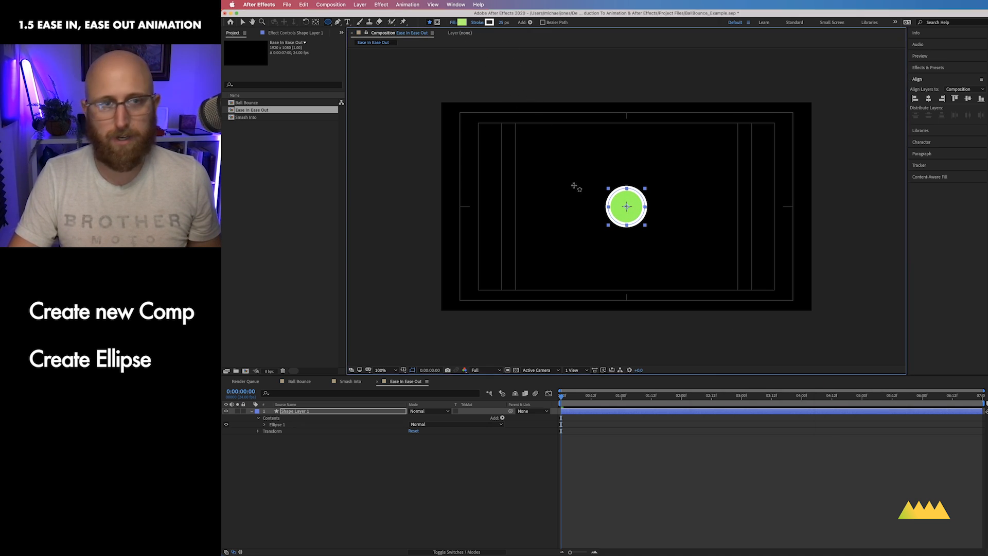
click(474, 23)
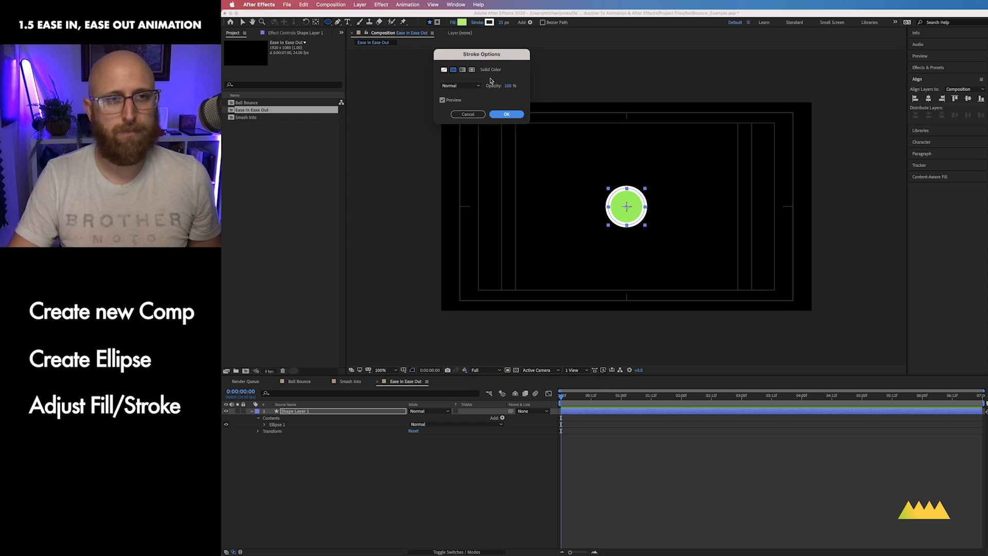
click(444, 70)
click(500, 114)
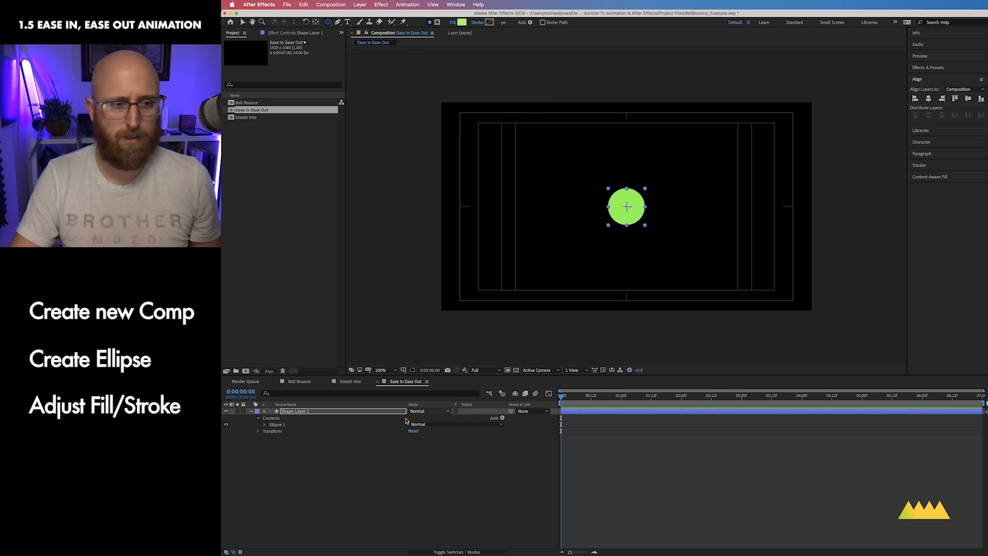
Step: Scale the circle's shape layer down to 40%
click(354, 427)
click(355, 412)
key(s)
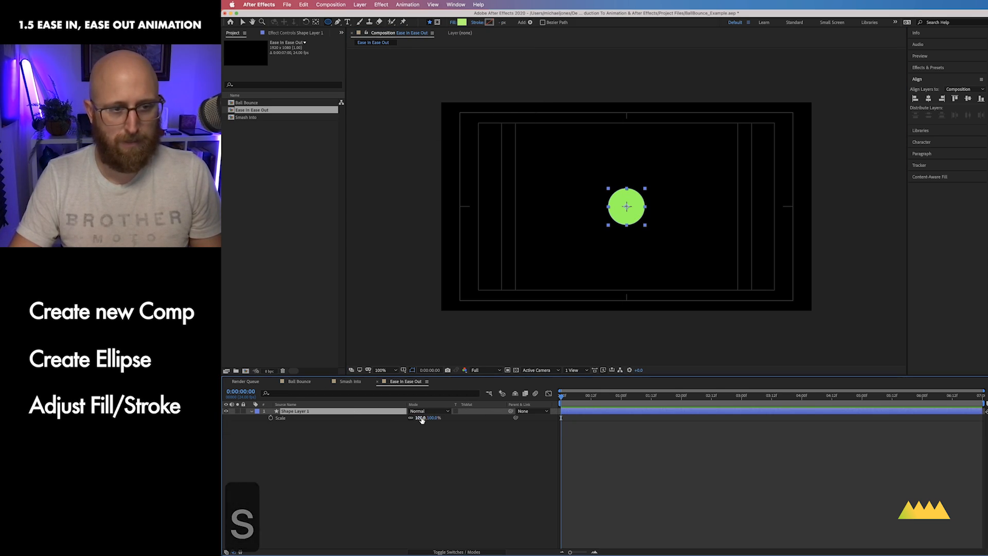
drag(423, 418, 402, 418)
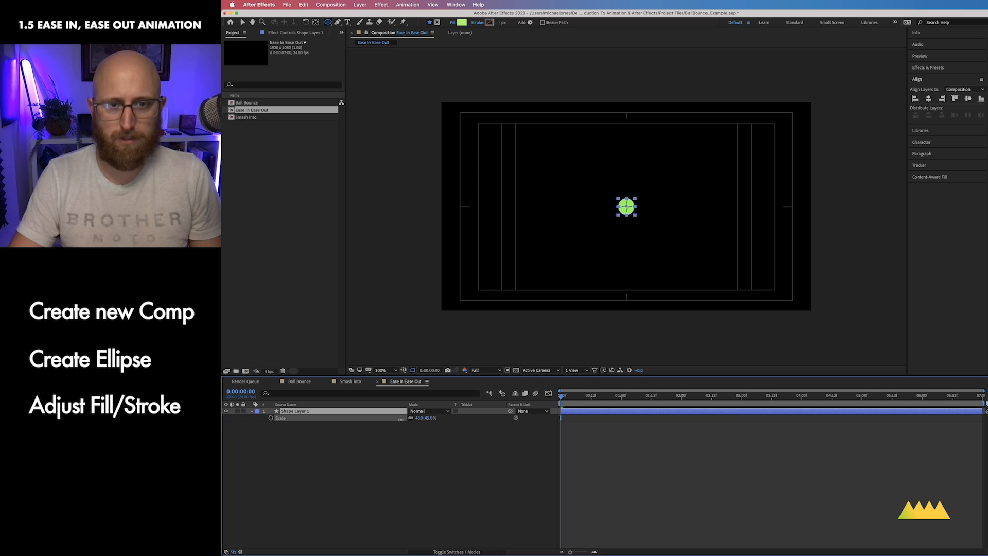
click(447, 470)
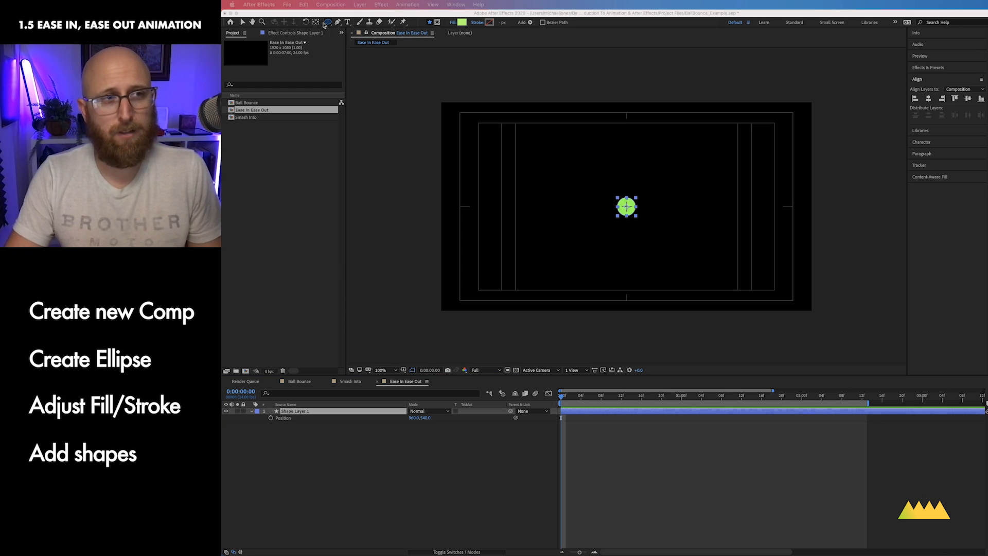
Step: Draw two small squares near the ball with the Rectangle tool, one below-left and one above-right
click(328, 22)
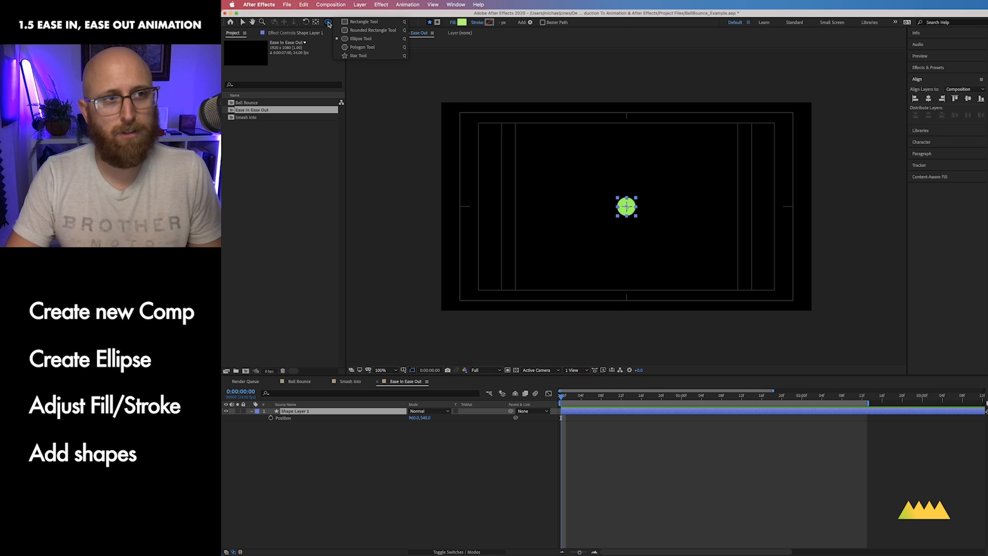
click(346, 22)
key(super+equal)
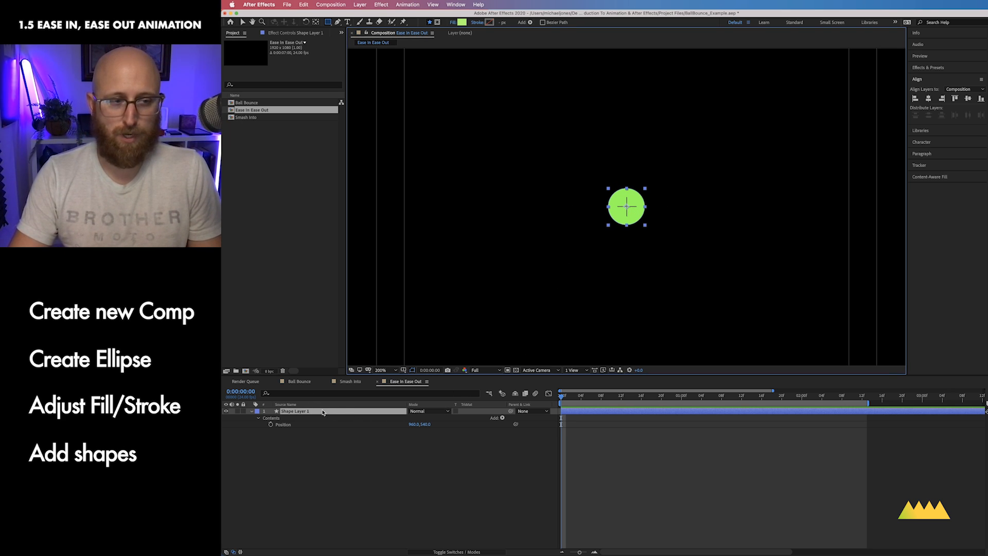
click(350, 455)
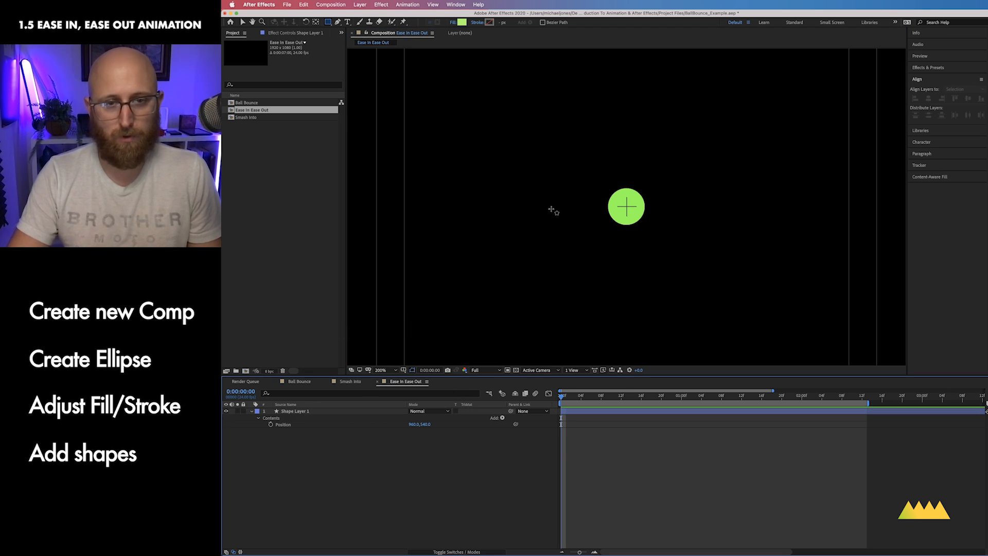
mouse_move(551, 209)
mouse_down()
mouse_move(576, 237)
mouse_move(568, 227)
mouse_move(601, 228)
mouse_move(606, 239)
mouse_up()
key(space)
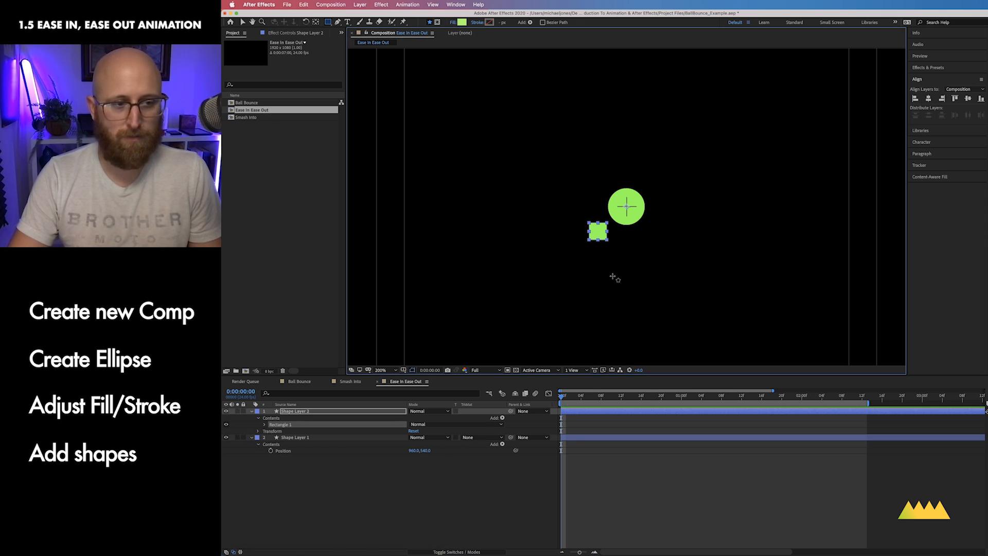
click(614, 277)
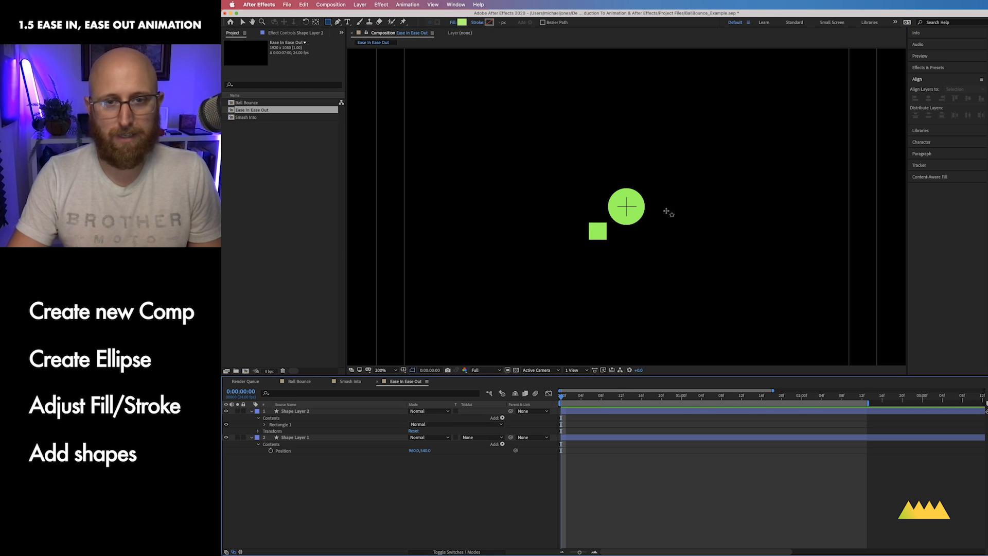
drag(655, 188, 665, 200)
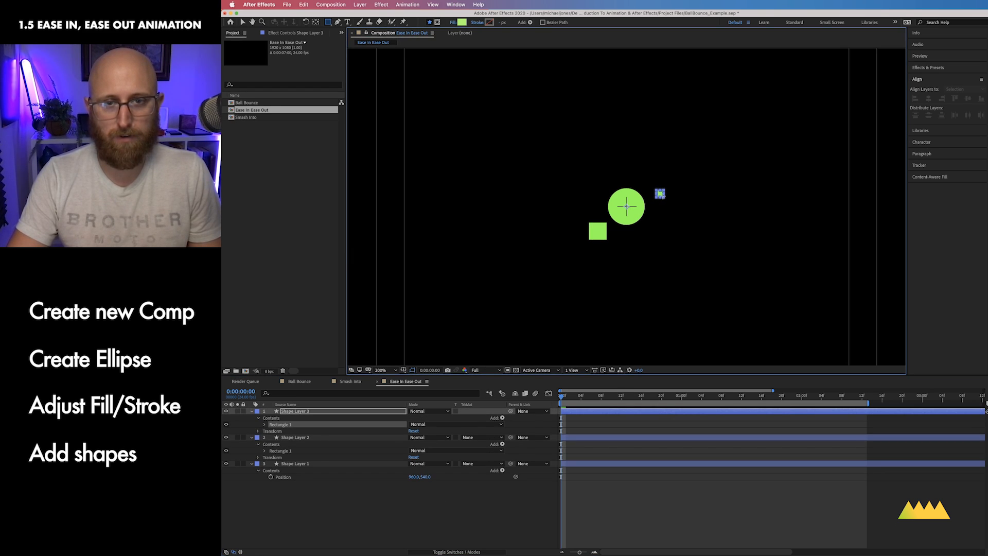
click(480, 522)
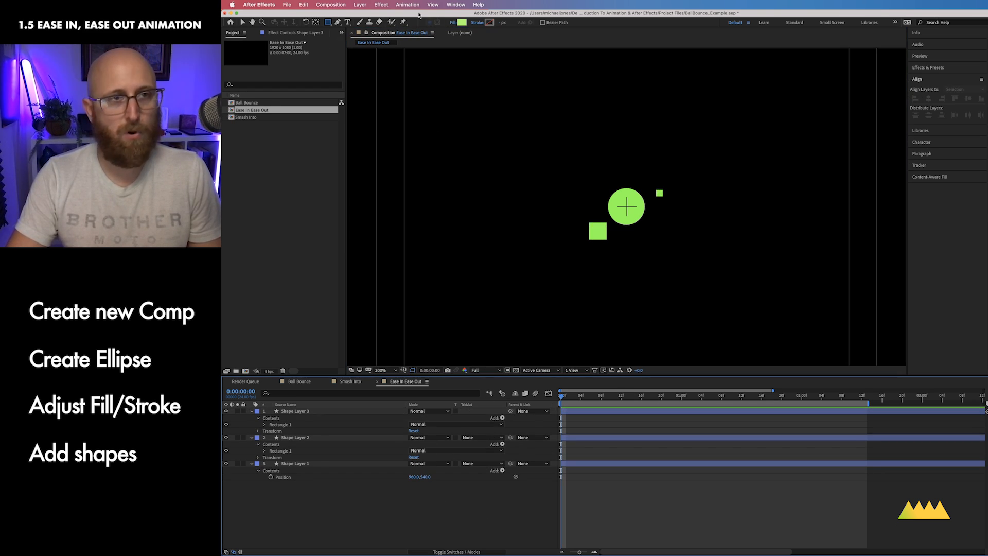
Step: Draw a polygon shape below-right of the ball and set its Outer Roundness to 51% and Points to 8
drag(328, 24, 360, 55)
drag(645, 233, 649, 248)
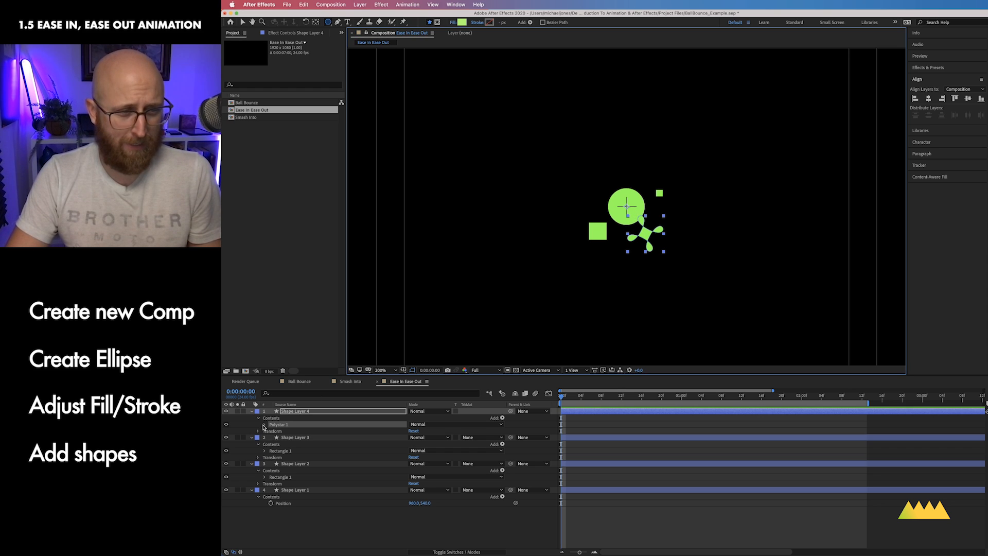
click(264, 424)
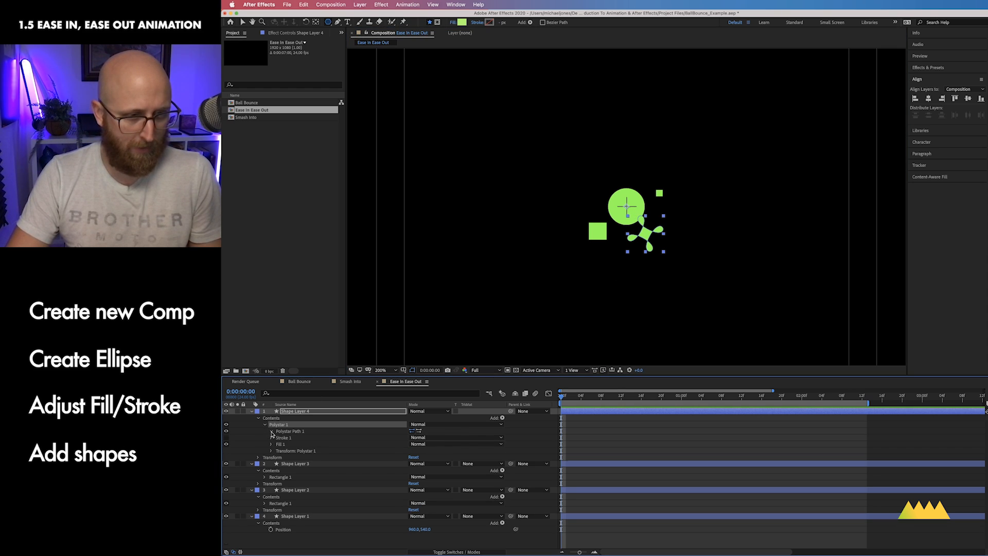
click(271, 431)
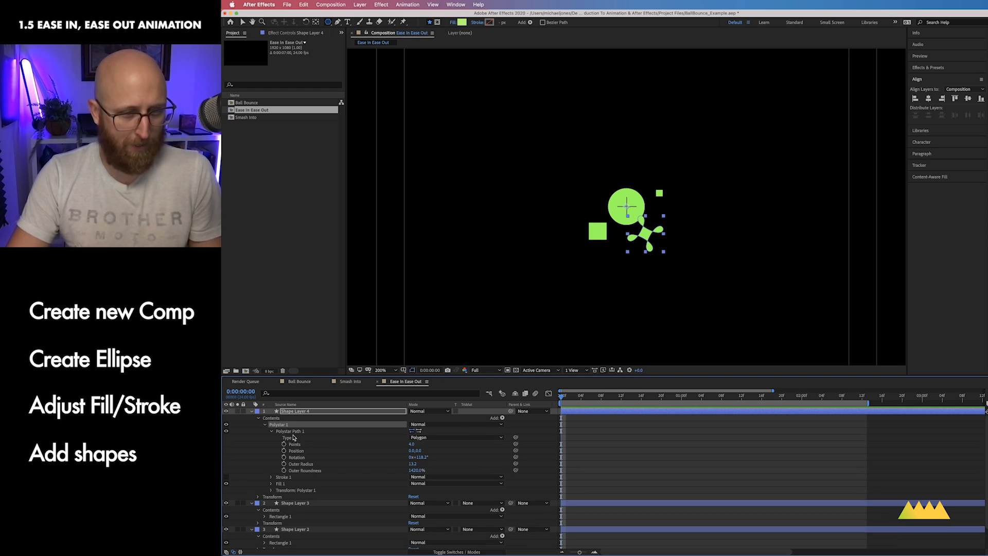
drag(417, 471, 366, 472)
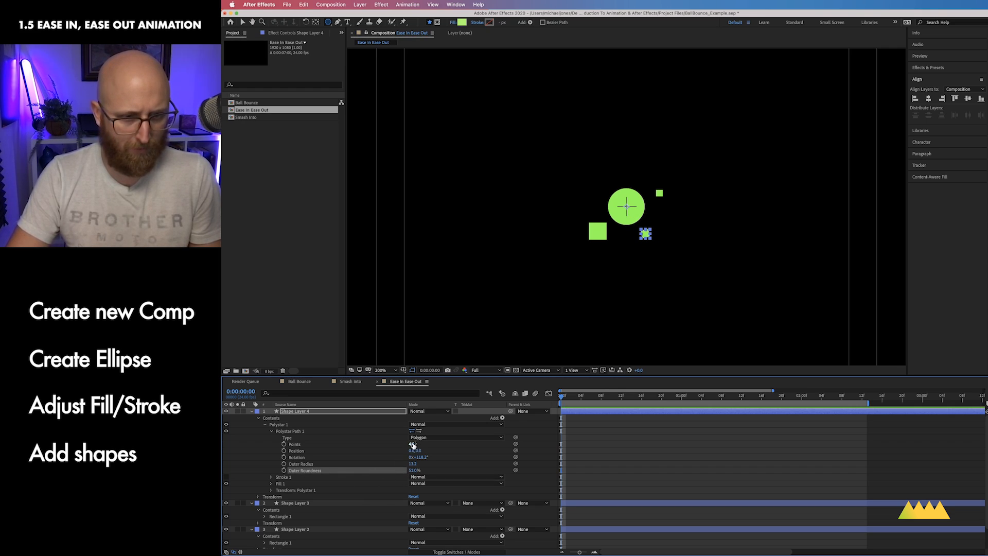
drag(412, 445, 418, 446)
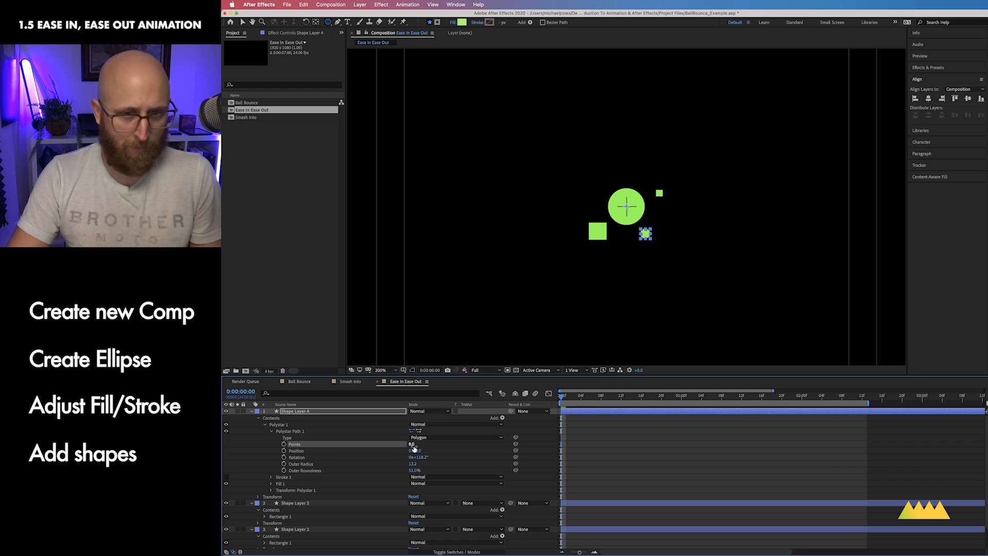
Step: Move the rounded polygon slightly lower with the Selection tool
key(v)
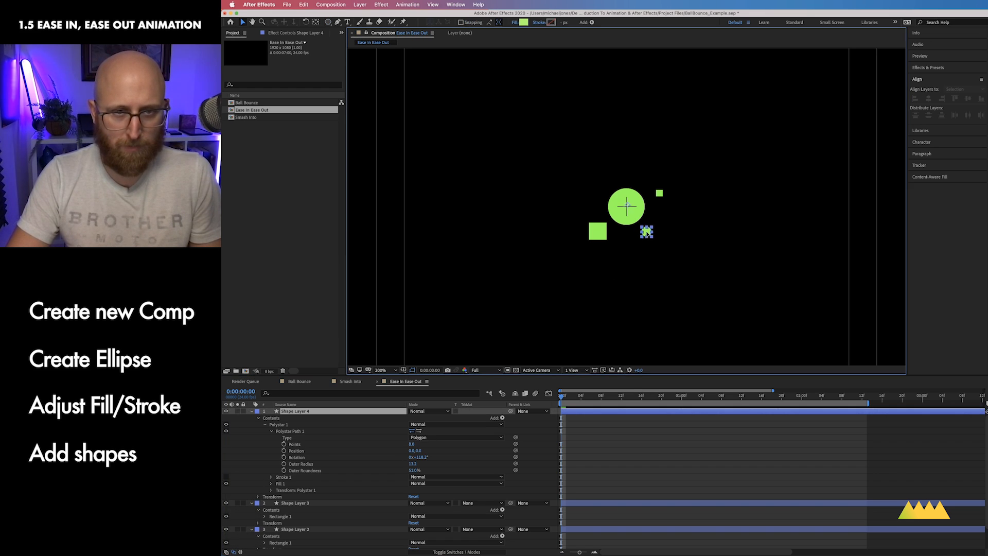
mouse_move(647, 230)
mouse_down()
mouse_move(661, 259)
mouse_move(647, 238)
mouse_up()
click(641, 426)
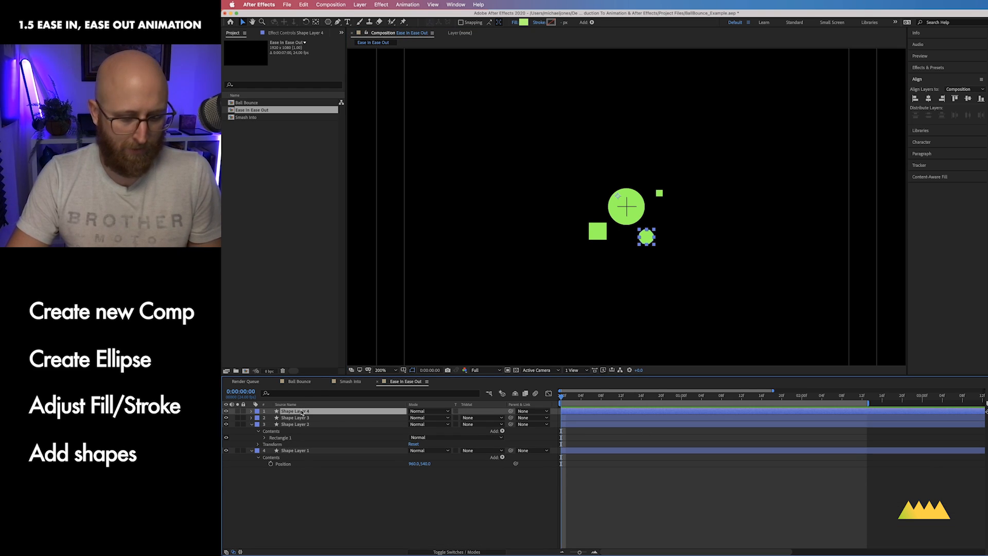
Step: Duplicate the rounded polygon layer and move the copy above-left of the ball
key(super+d)
drag(650, 237, 593, 190)
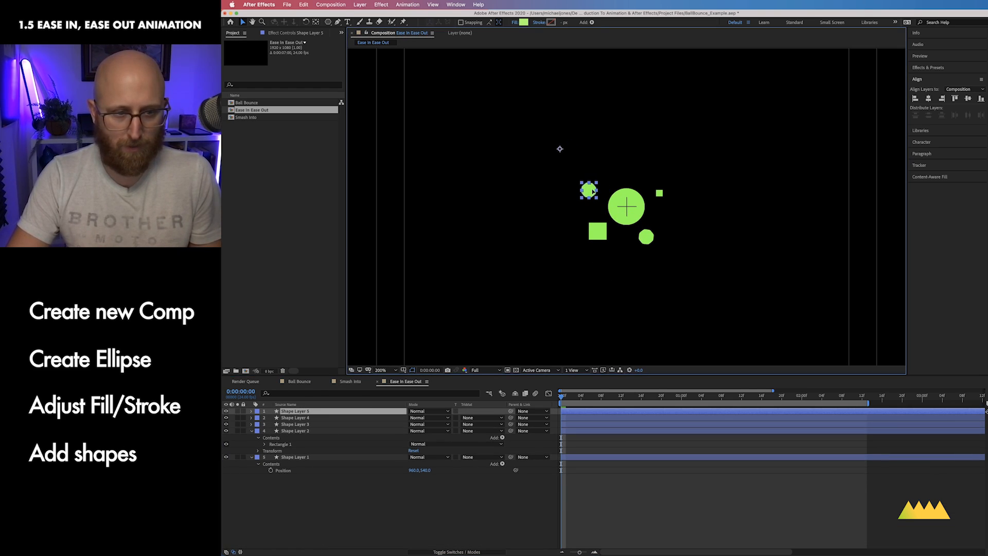
click(374, 485)
key(super+minus)
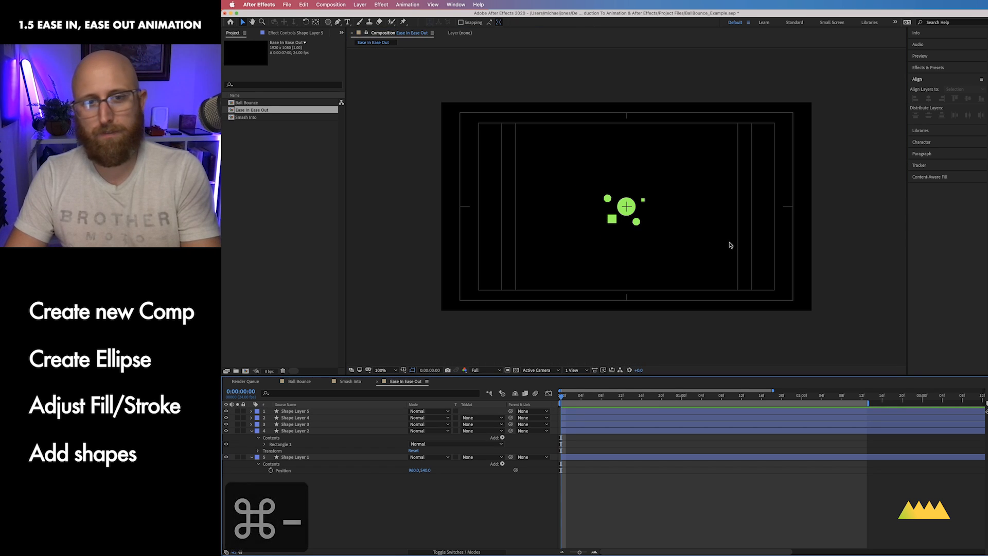
Step: Change the fill of the upper-left polygon to pink
click(323, 412)
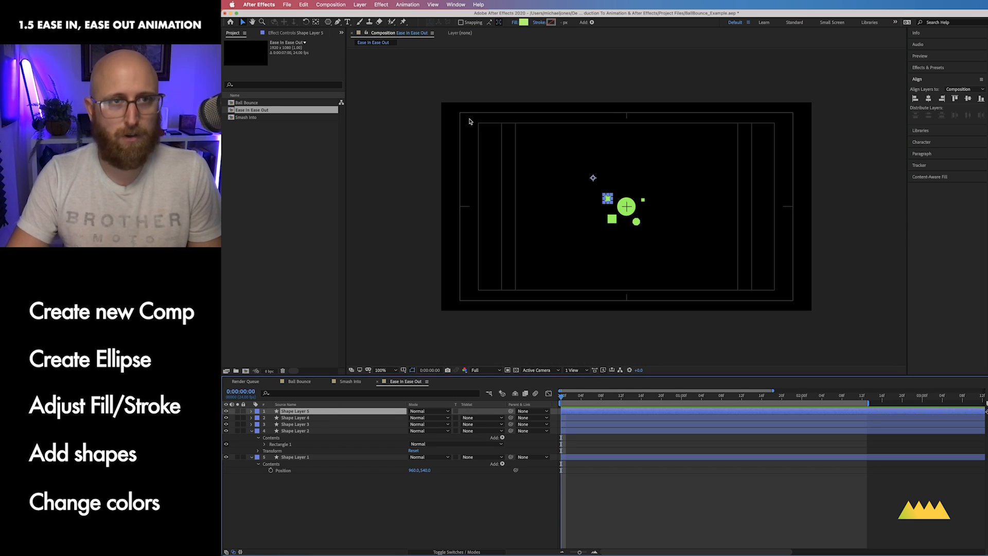
click(524, 22)
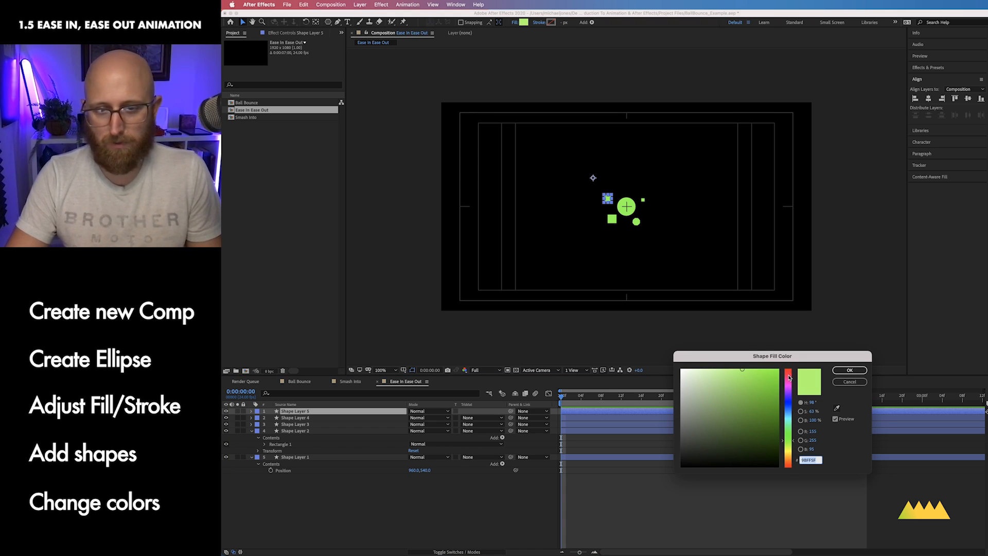
click(789, 377)
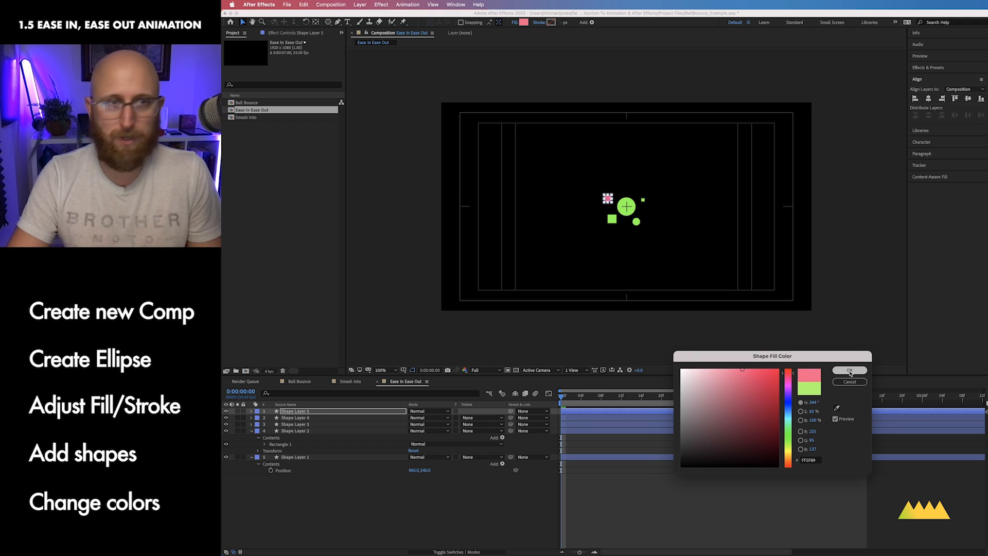
click(849, 370)
Step: Zoom in and change the small upper-right square's fill to purple
click(314, 419)
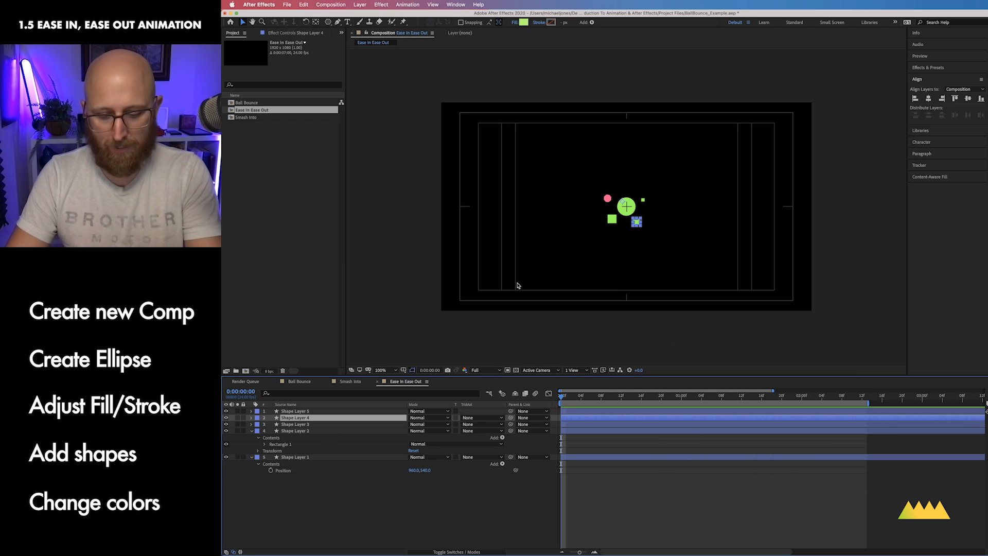
key(super+equal)
click(351, 423)
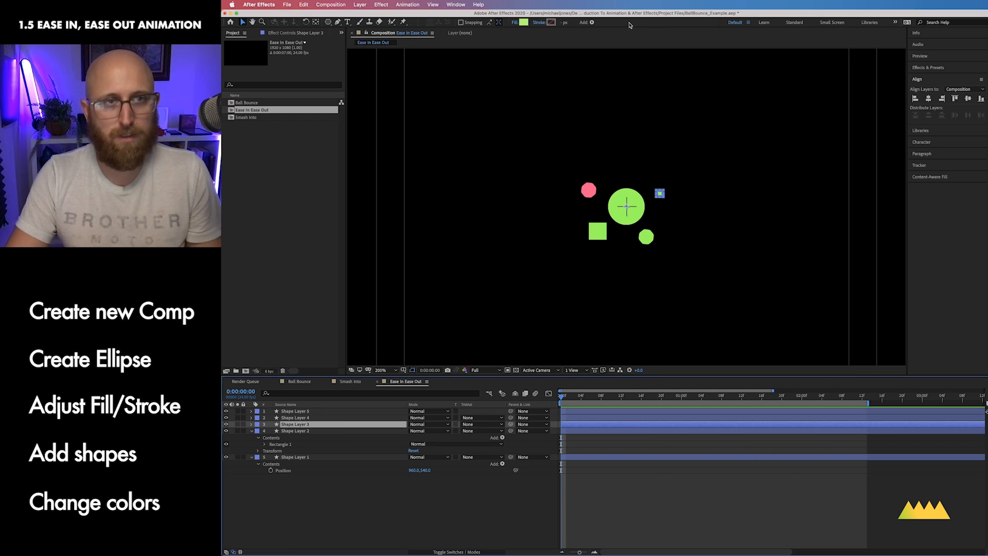
click(524, 23)
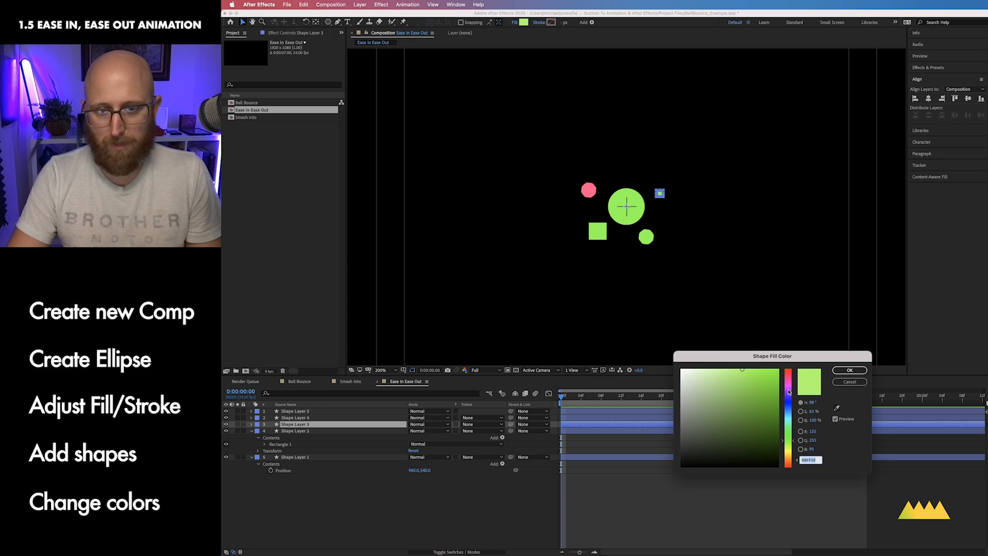
click(789, 391)
click(765, 389)
click(849, 369)
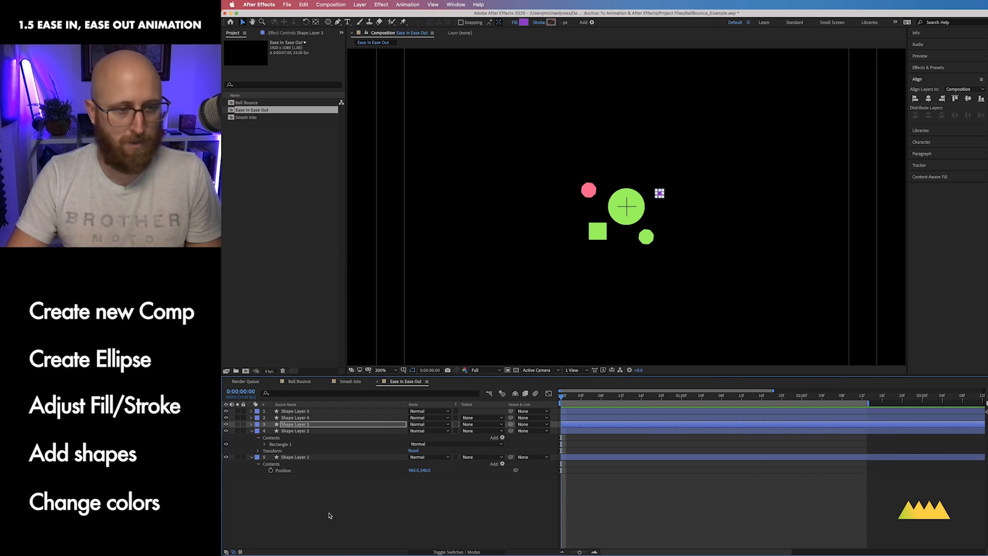
Step: Change the lower-left square's fill to yellow
click(305, 431)
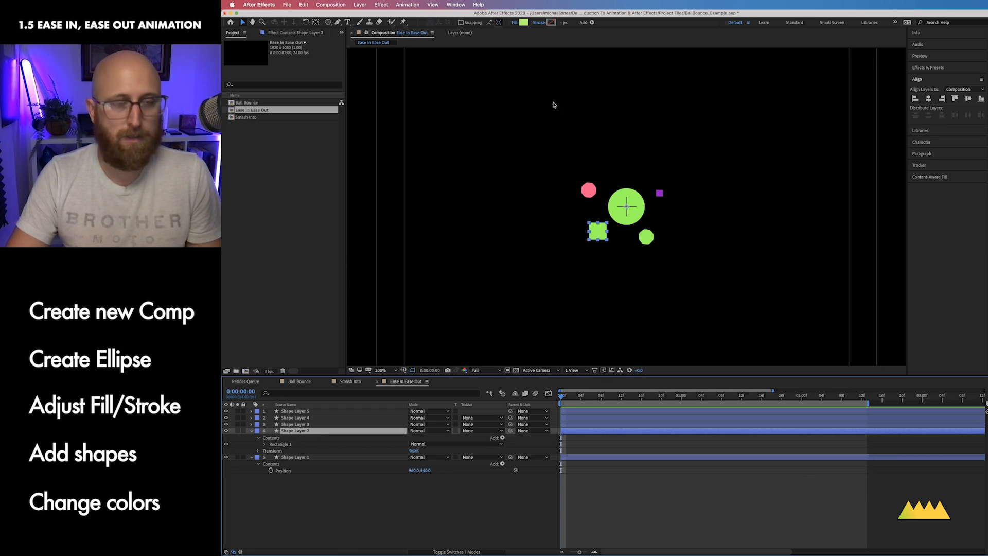
click(522, 22)
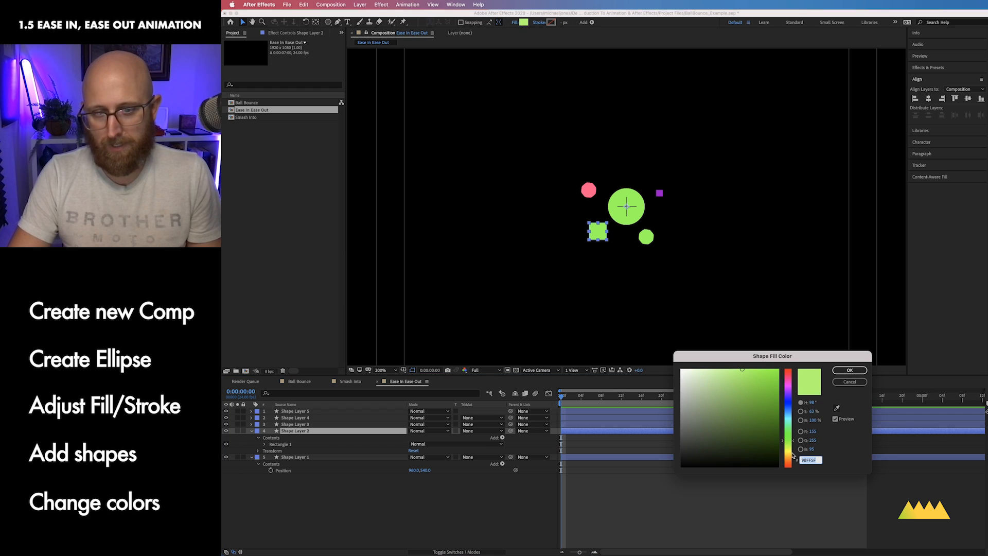
click(792, 456)
click(849, 370)
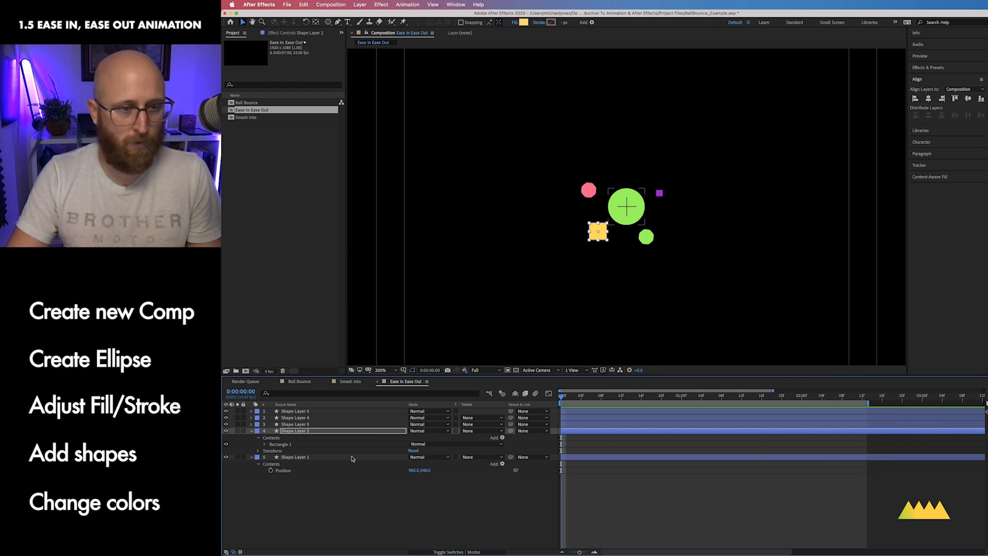
Step: Change the ball's fill color to cyan
click(326, 425)
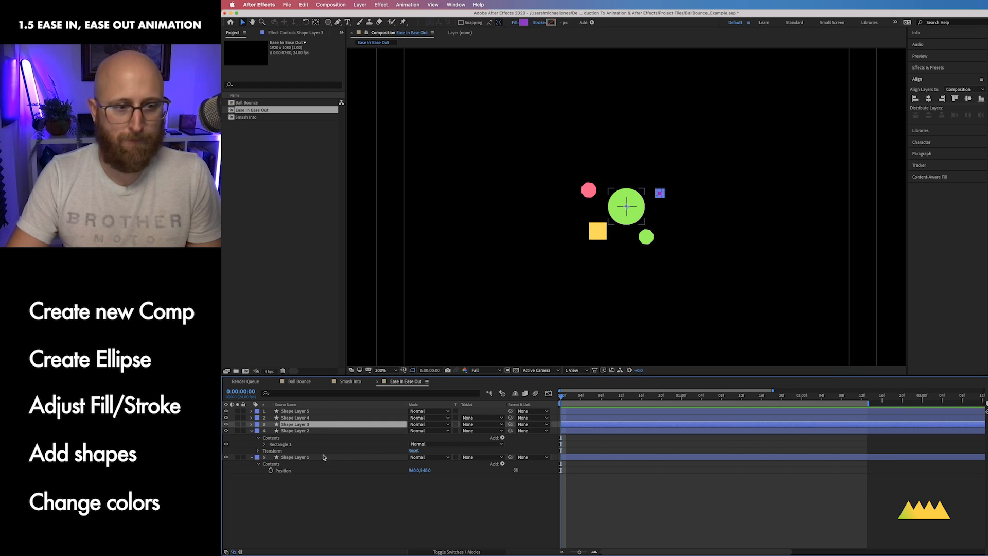
click(323, 456)
click(523, 23)
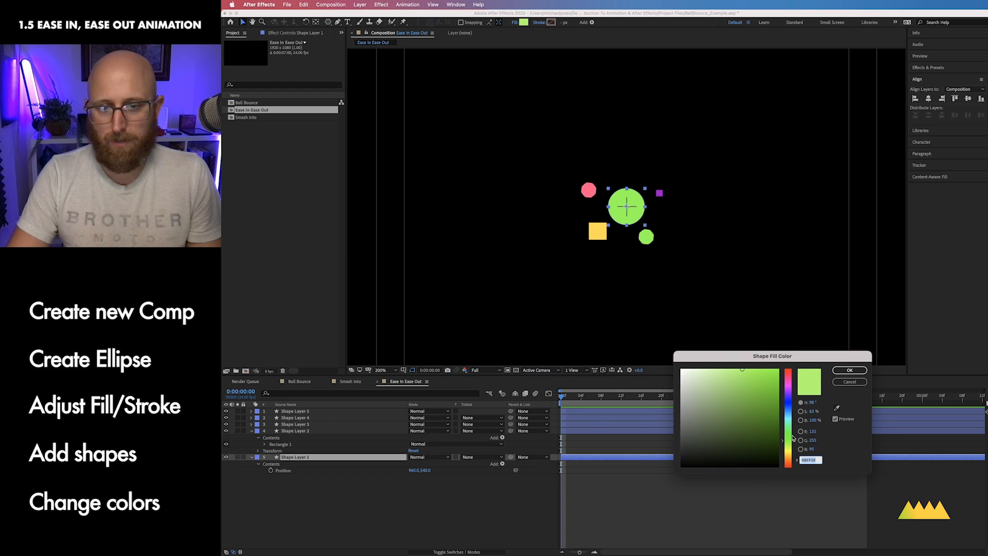
click(787, 418)
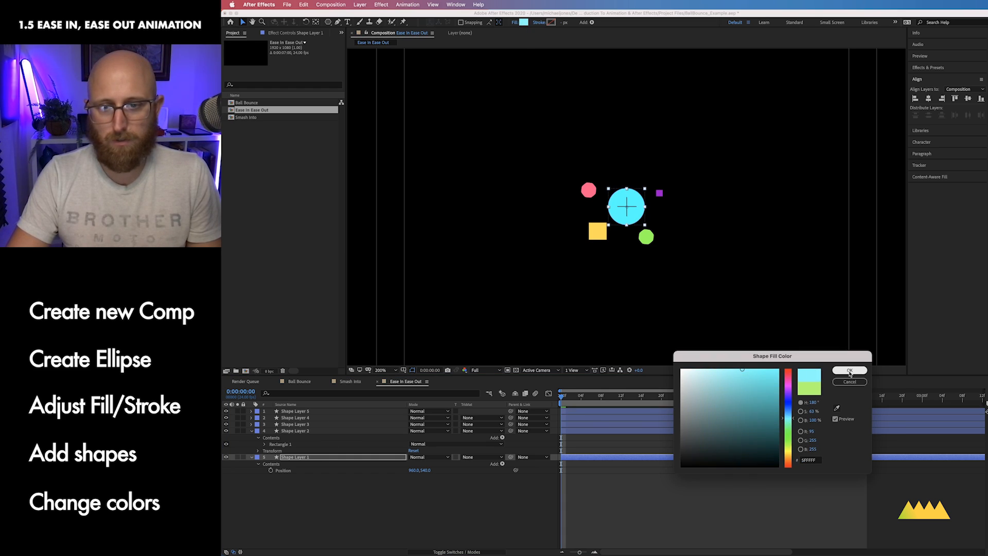
click(849, 369)
Step: Select all five shape layers, reveal their Position properties and set Position keyframes at frame 0
click(315, 411)
key(comma)
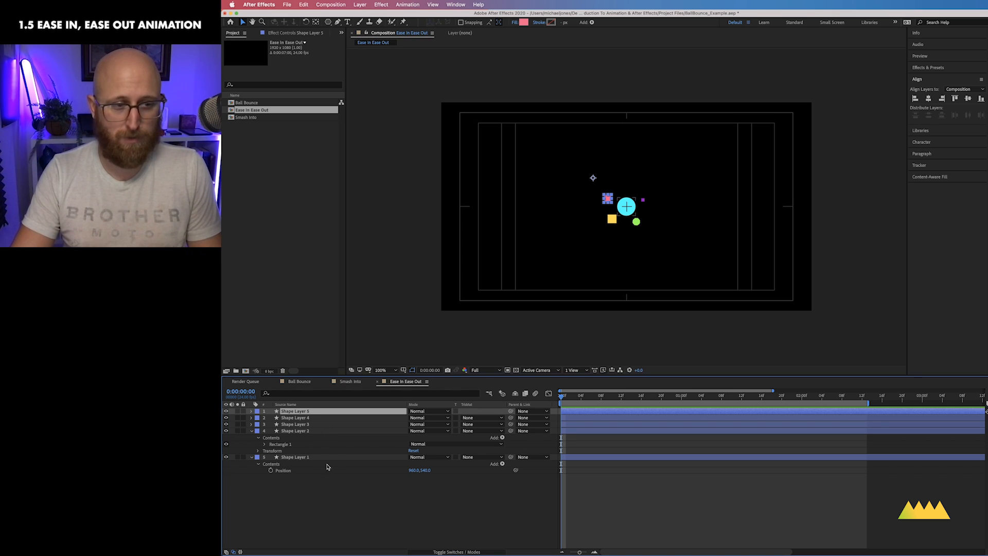
shift+click(332, 458)
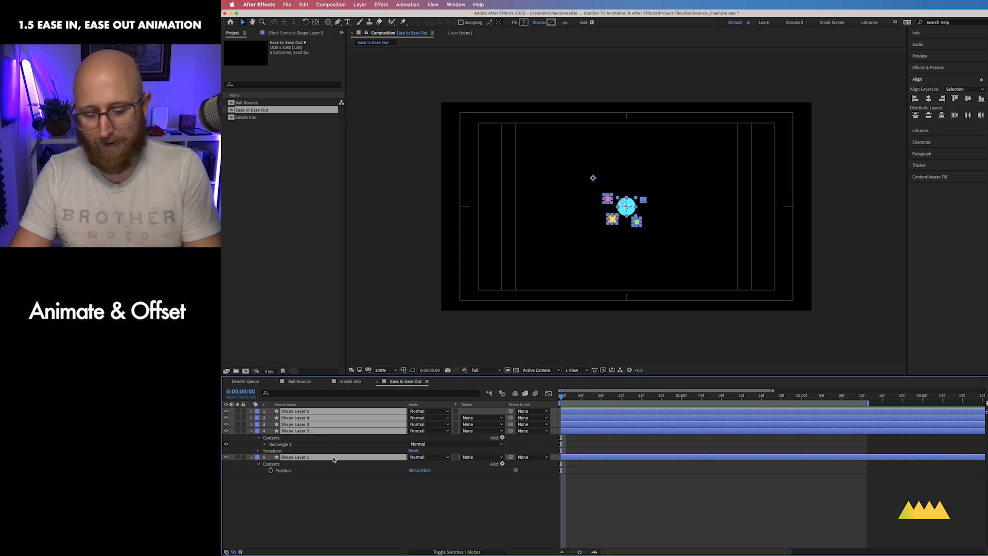
key(p)
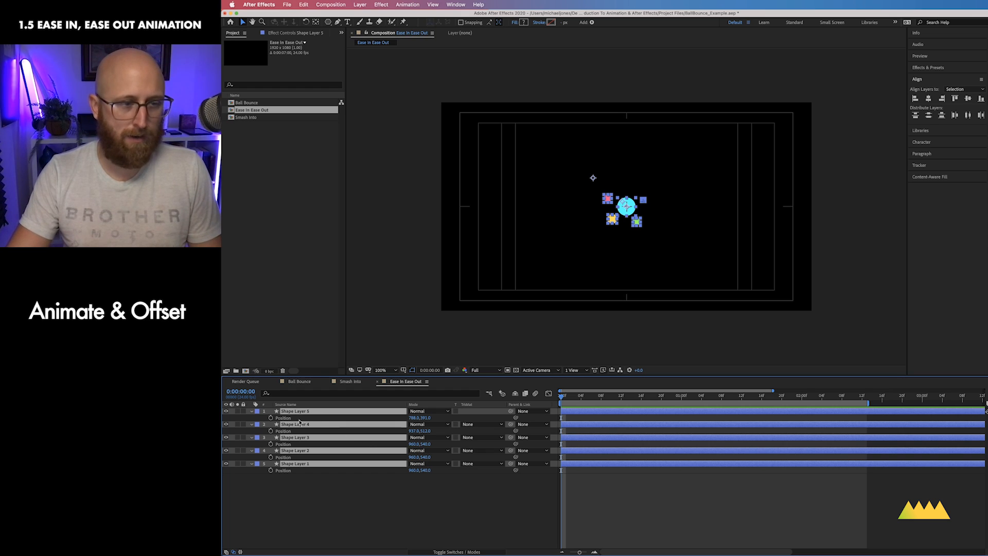
click(270, 417)
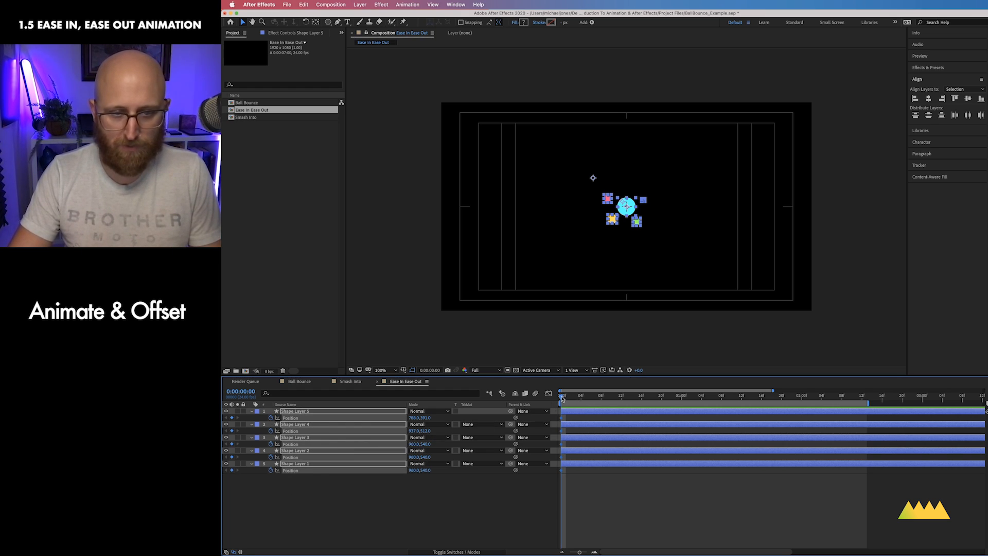
Step: At 1 second, move the ball to the lower-right corner of the frame
drag(561, 397, 681, 397)
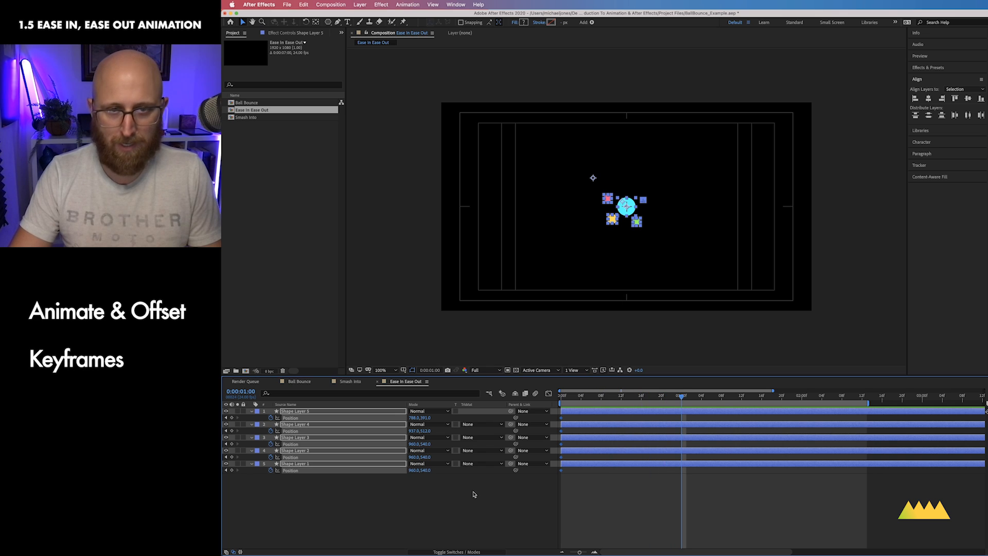
click(435, 527)
click(347, 464)
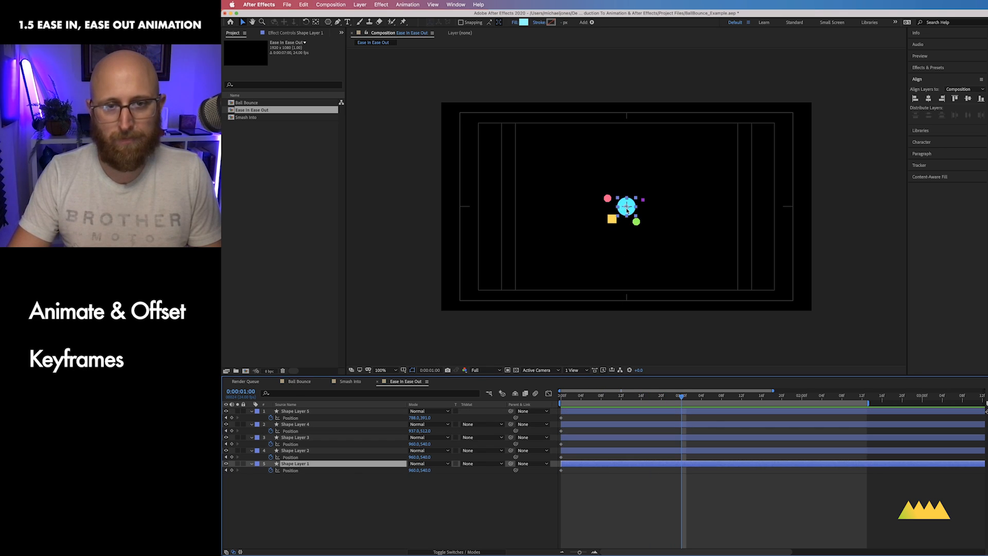
drag(627, 210, 755, 276)
Step: Move the green polygon to just left of the ball in the lower-right corner
click(646, 222)
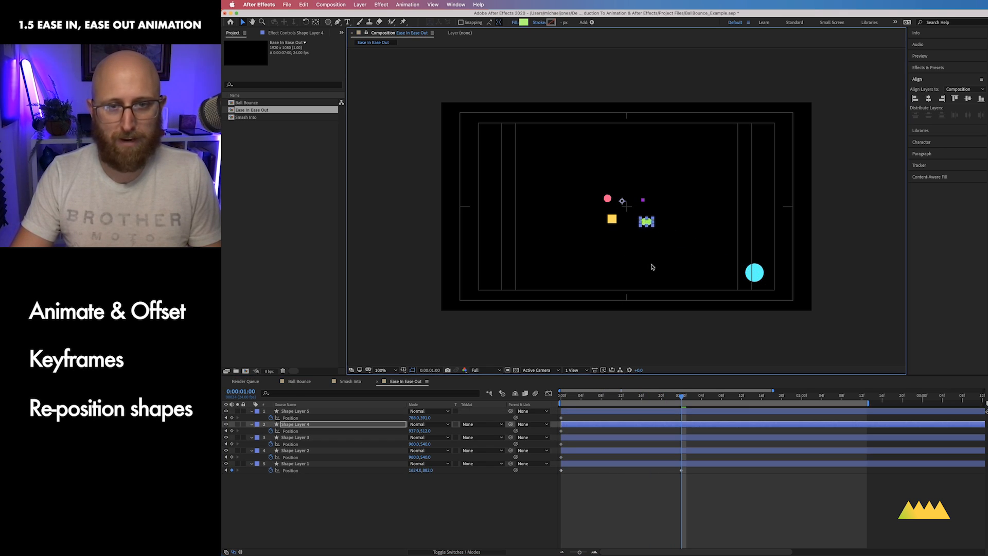
drag(652, 267, 692, 276)
key(super+z)
drag(623, 202, 726, 270)
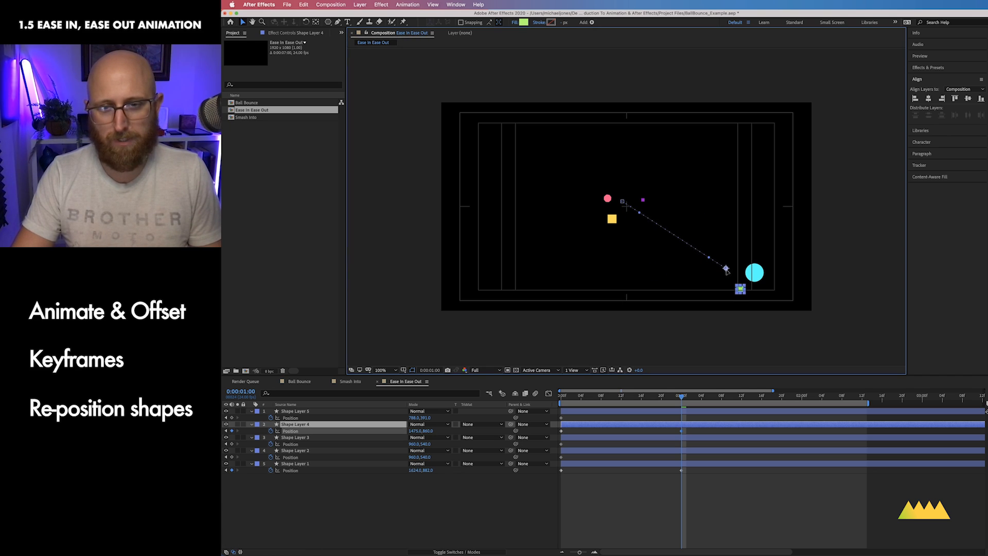
Step: Move the purple square above-right of the ball and the yellow square below-right of it
click(319, 437)
drag(626, 207, 756, 265)
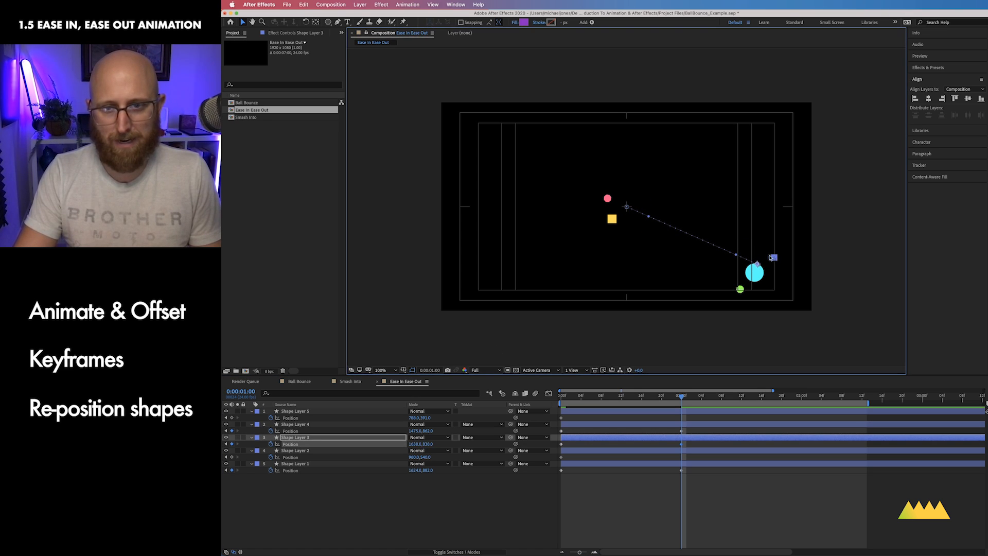
click(324, 451)
drag(626, 206, 784, 279)
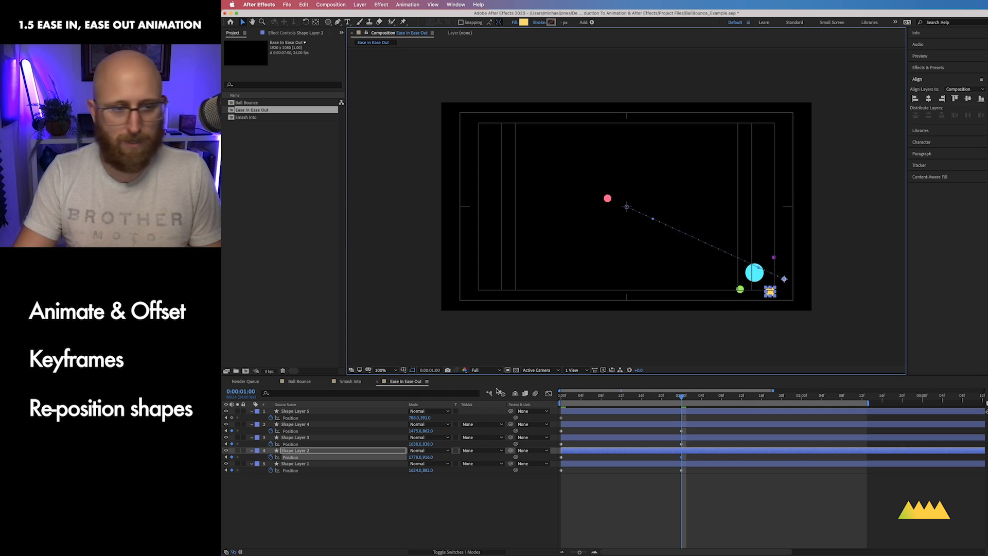
Step: Move the pink polygon to the right of the ball in the lower-right corner
click(304, 463)
click(607, 199)
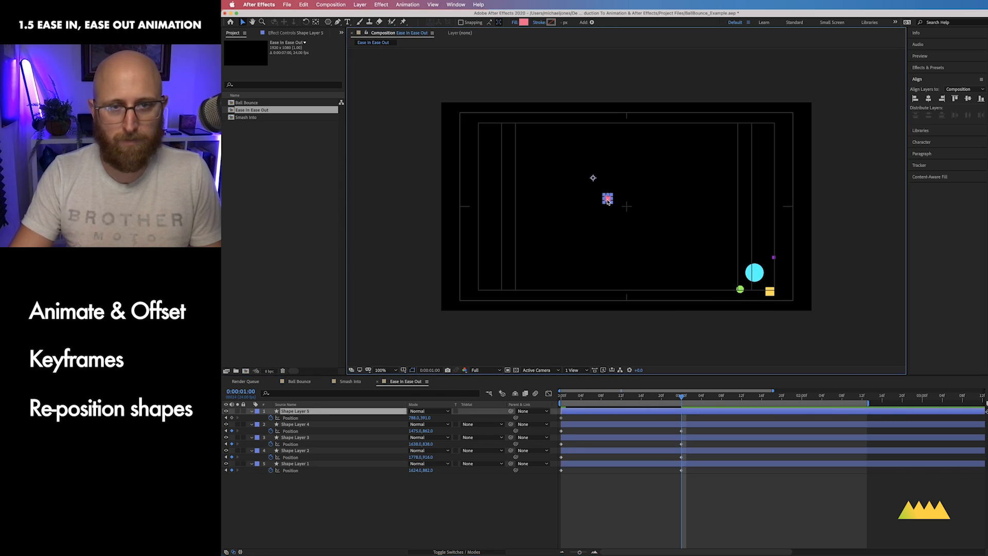
drag(593, 179, 766, 258)
Step: At 2 seconds, move the ball and a small square to the lower-left corner
drag(678, 397, 804, 407)
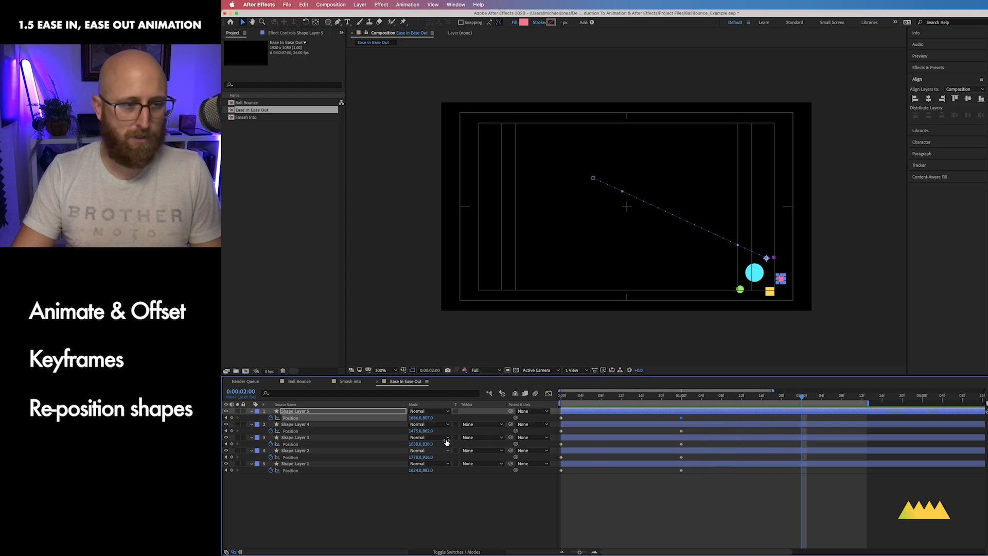
drag(754, 274, 488, 278)
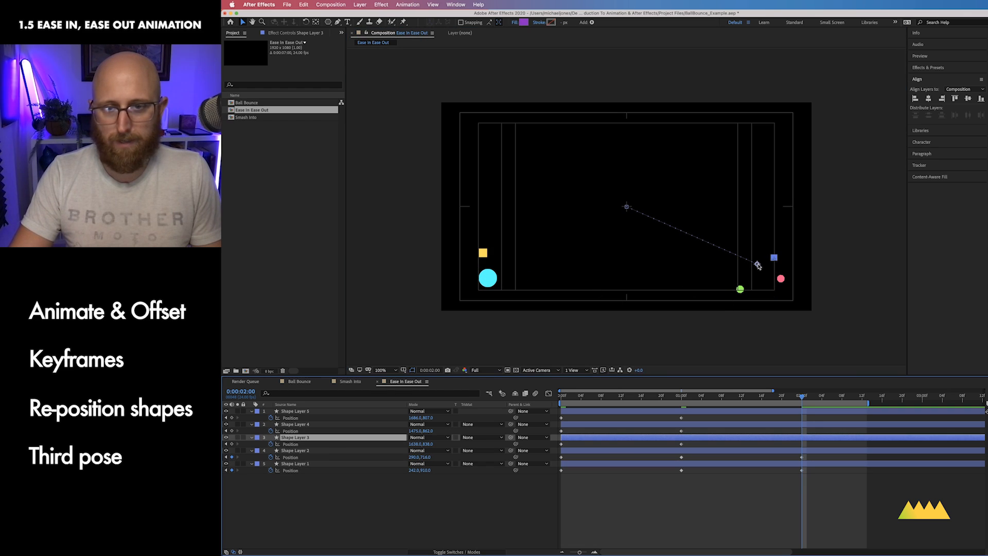
drag(757, 265, 452, 268)
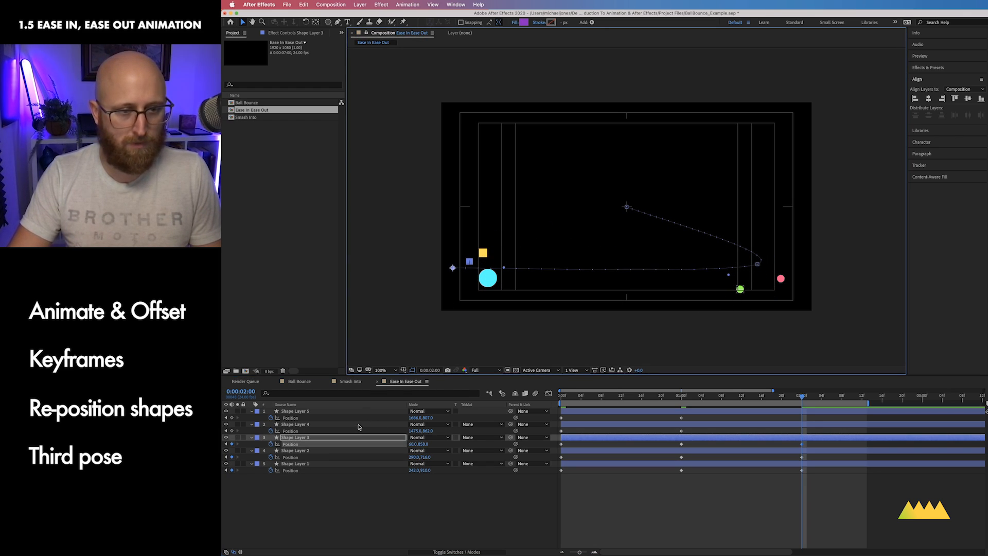
Step: Move the green and pink polygons next to the ball in the lower-left corner
click(358, 426)
drag(722, 270, 499, 264)
click(360, 411)
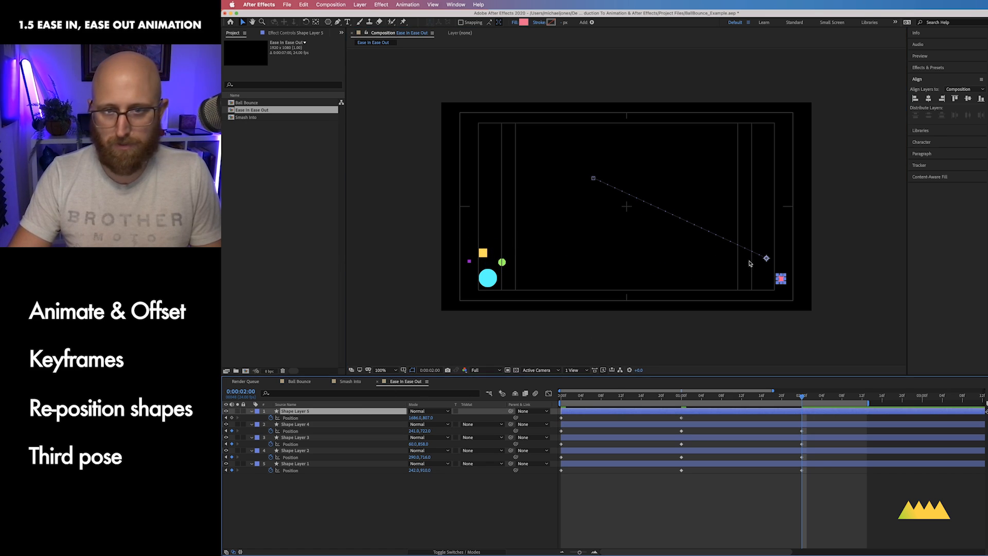
drag(766, 259, 477, 242)
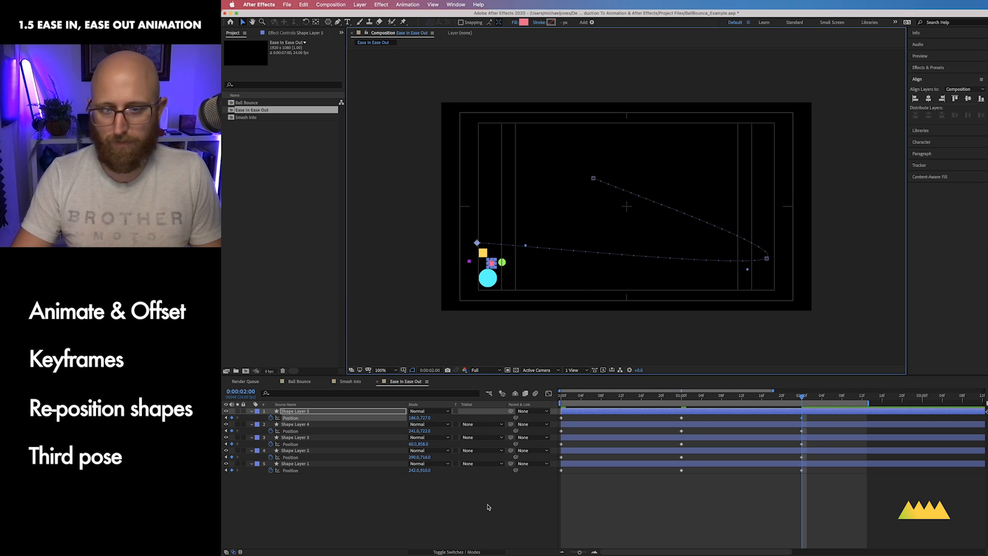
Step: Preview the animation playback
click(463, 283)
mouse_move(801, 398)
mouse_down()
mouse_move(571, 394)
mouse_move(804, 397)
mouse_up()
key(space)
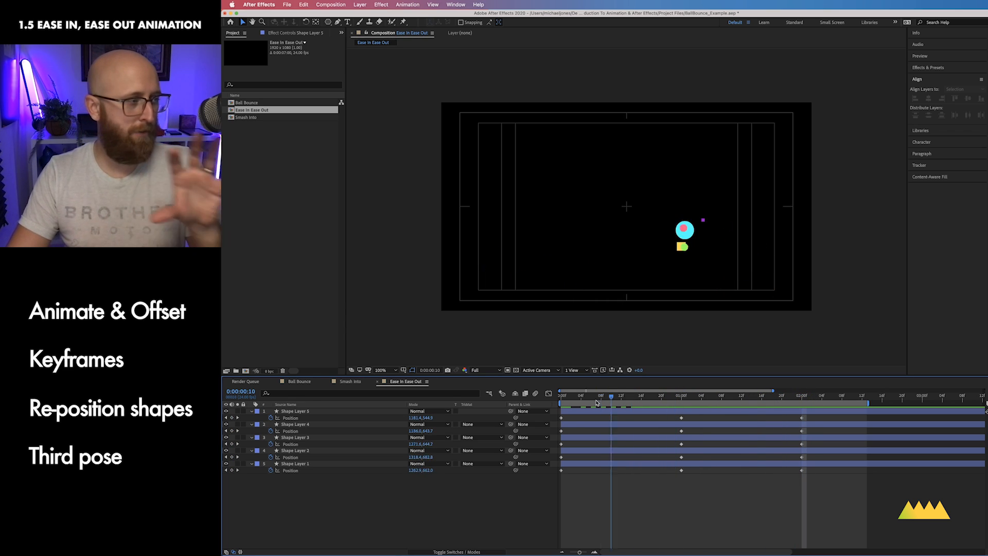
key(space)
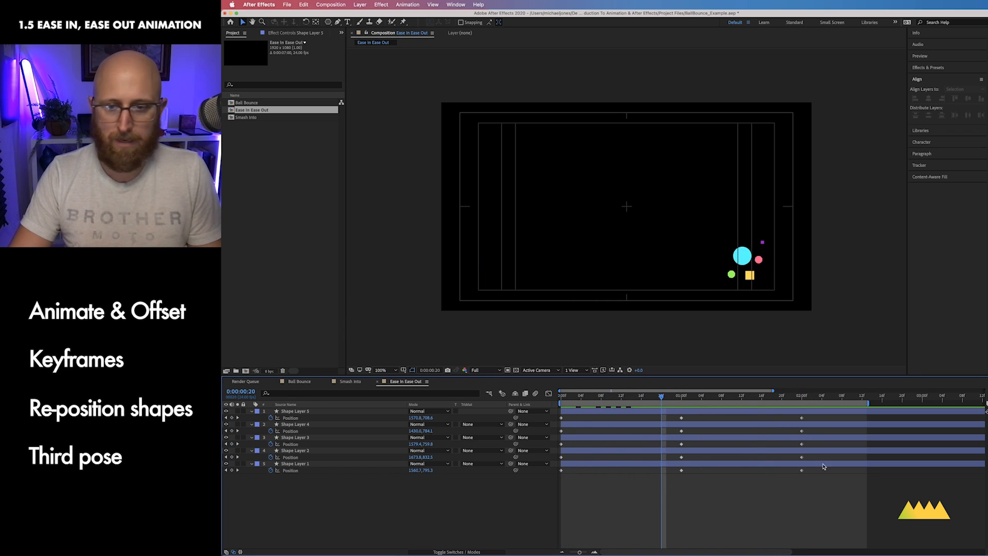
Step: Extend the work area and, at 3 seconds, move the pink polygon back to the frame's center
drag(868, 402, 921, 402)
click(897, 397)
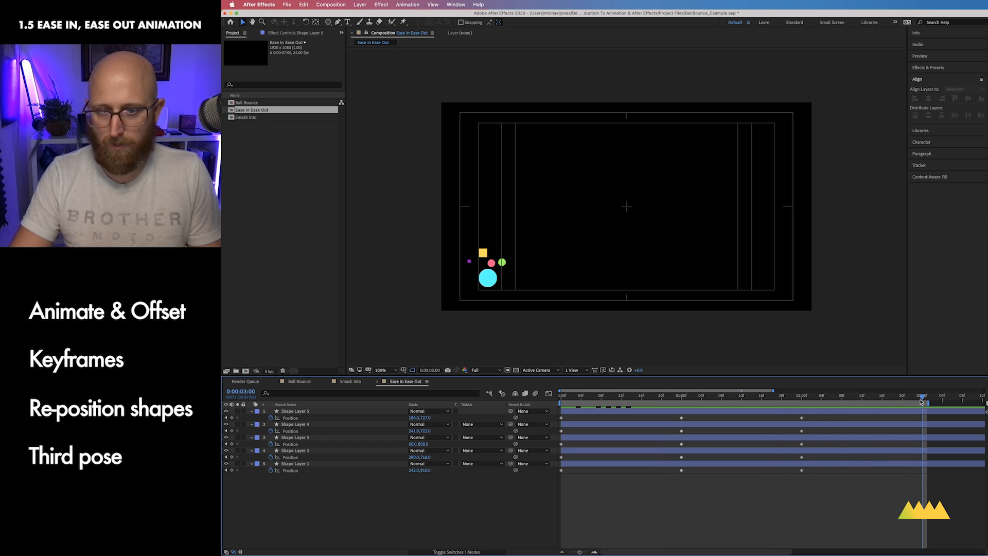
click(295, 410)
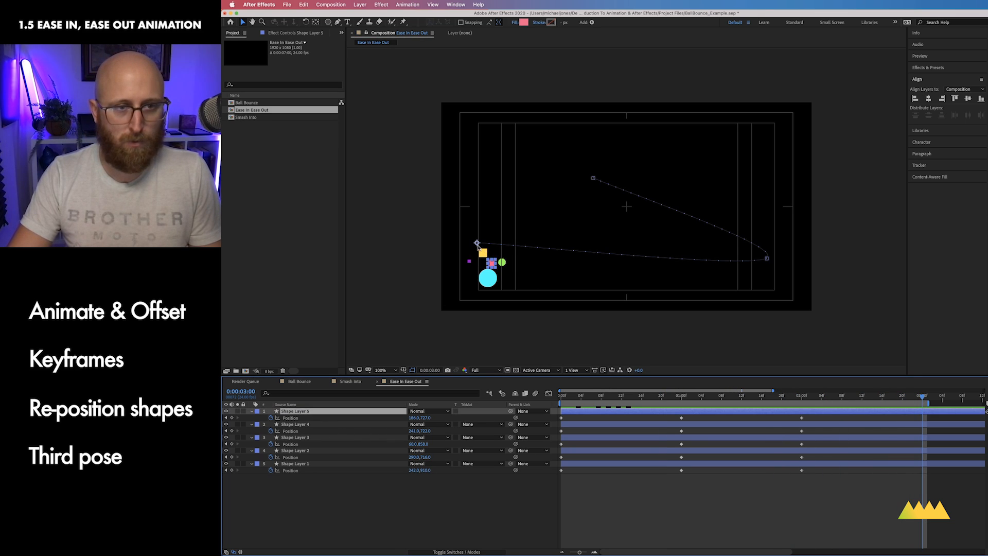
drag(491, 262, 624, 207)
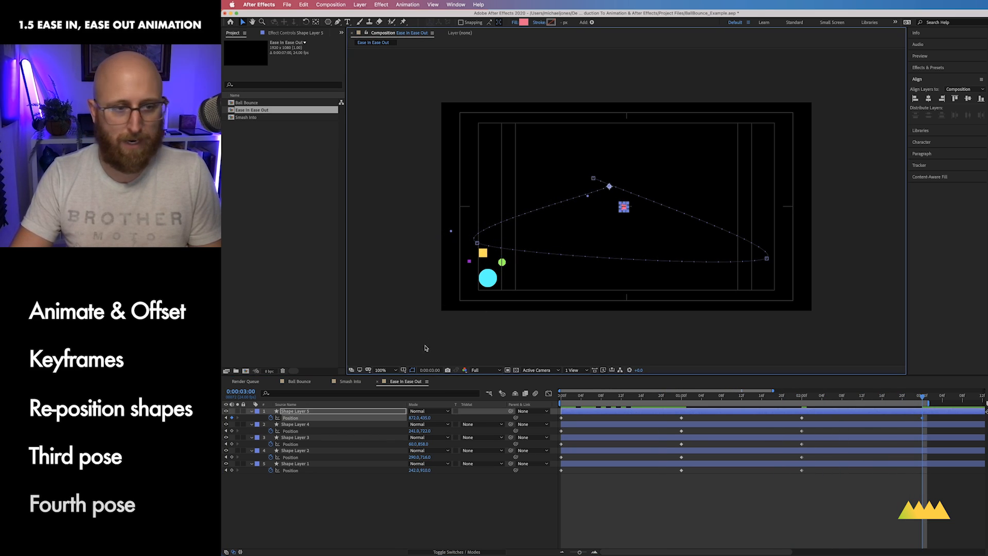
Step: At 3 seconds, move the small square and green polygon back to the frame's center
click(296, 425)
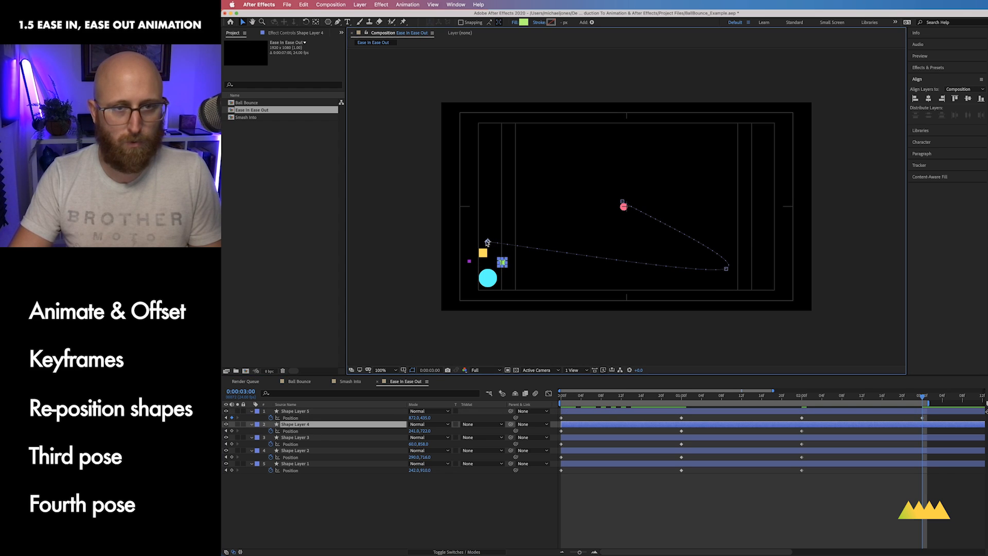
drag(502, 262, 636, 199)
click(333, 439)
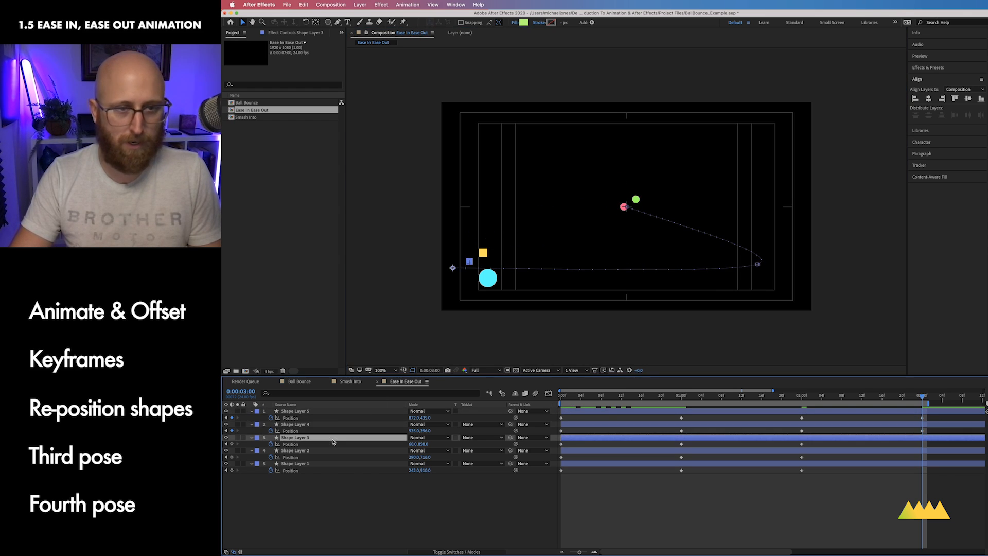
drag(469, 261, 638, 212)
Step: Move the yellow square and the ball back to the frame's center at 3 seconds
click(354, 450)
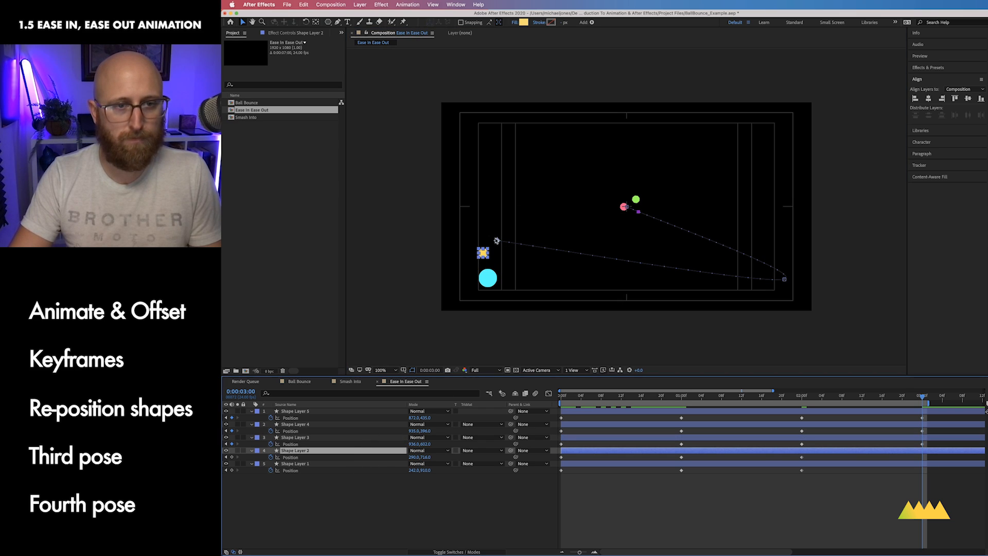
drag(483, 252, 617, 192)
click(339, 464)
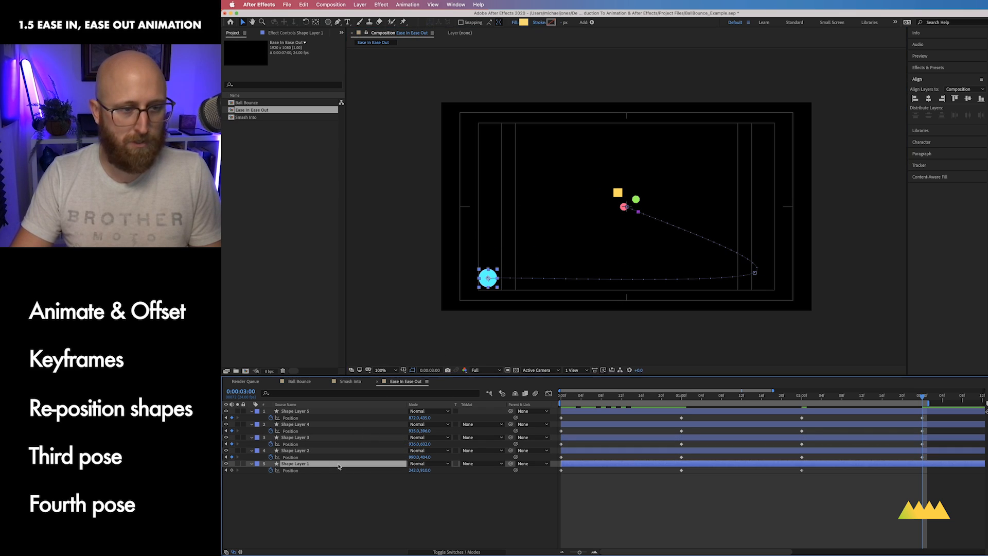
drag(488, 278, 630, 207)
Step: Select all the shapes' position keyframes and apply Easy Ease to them
click(481, 503)
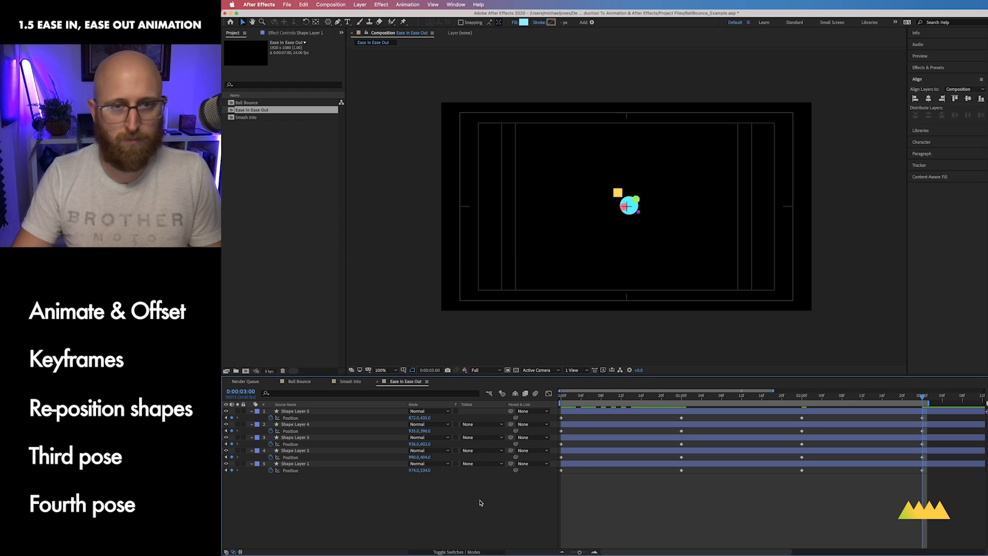
drag(946, 497, 559, 419)
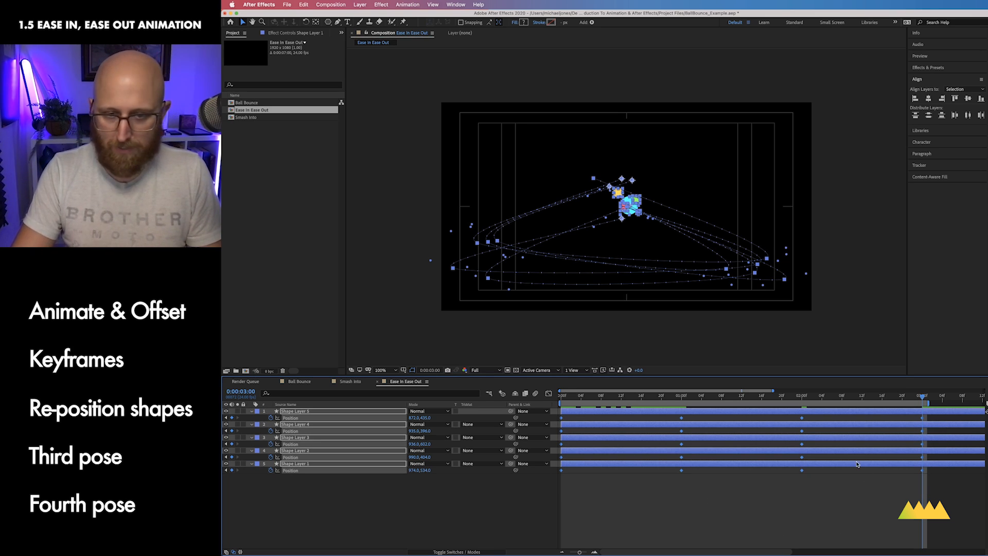
right_click(804, 471)
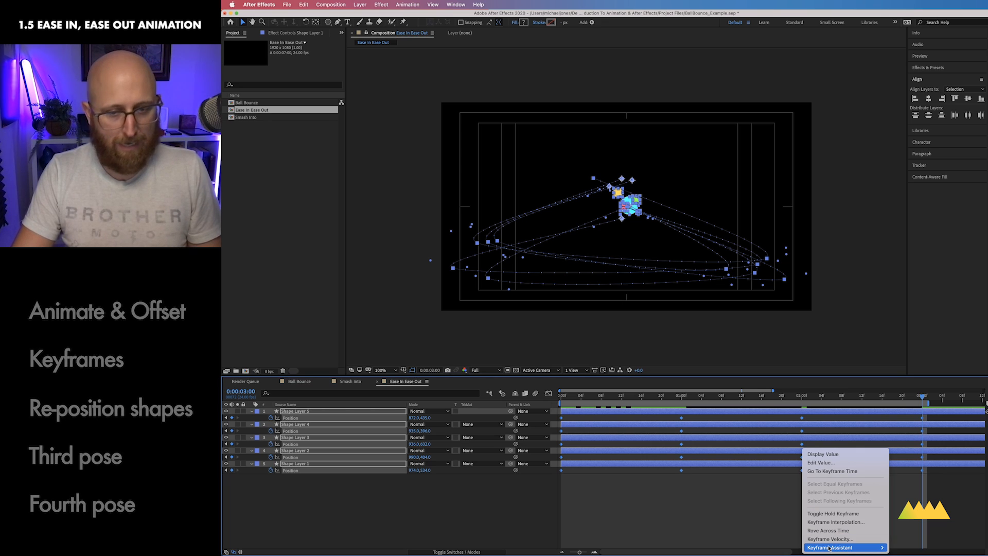
mouse_move(844, 547)
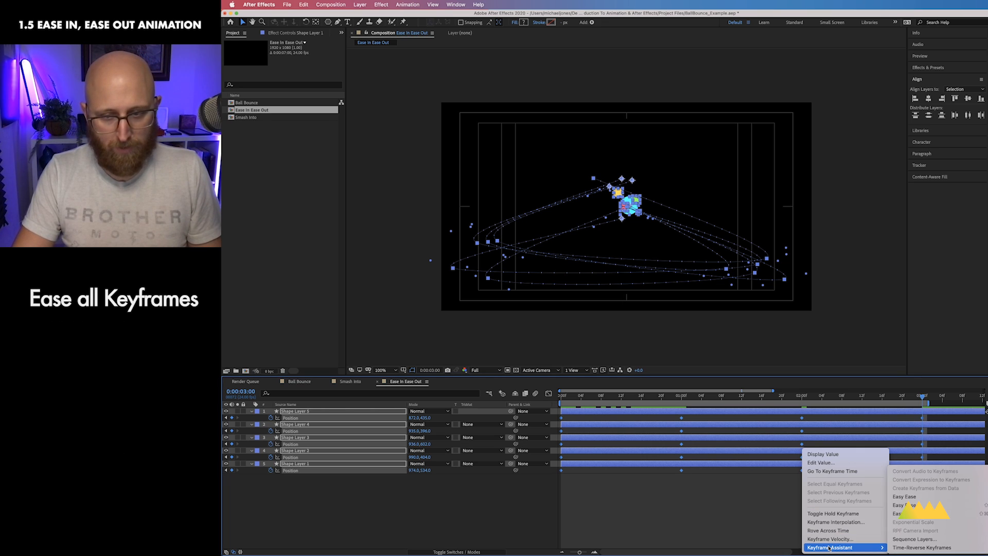
click(928, 496)
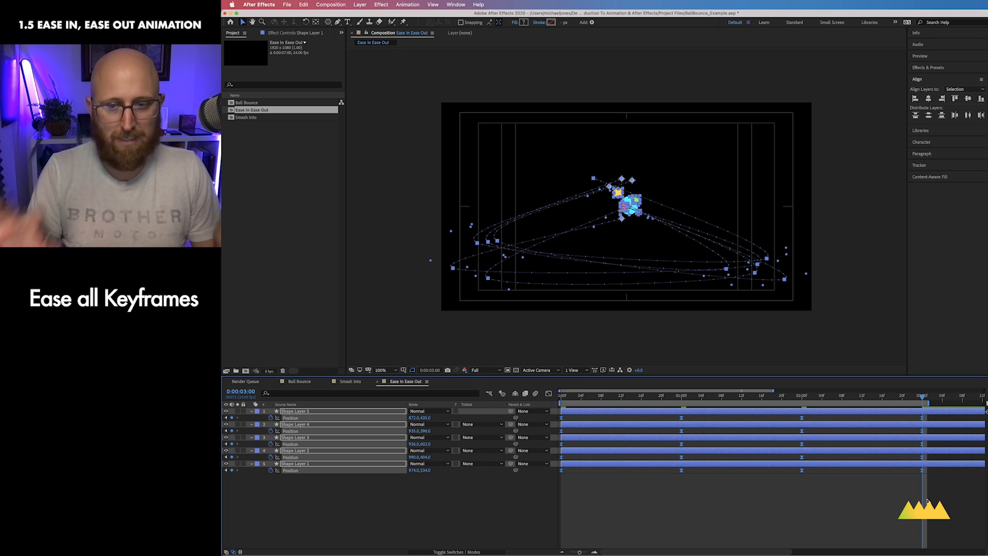
Step: Open the selected keyframes in the Graph Editor and switch it to the speed graph
drag(973, 516, 548, 418)
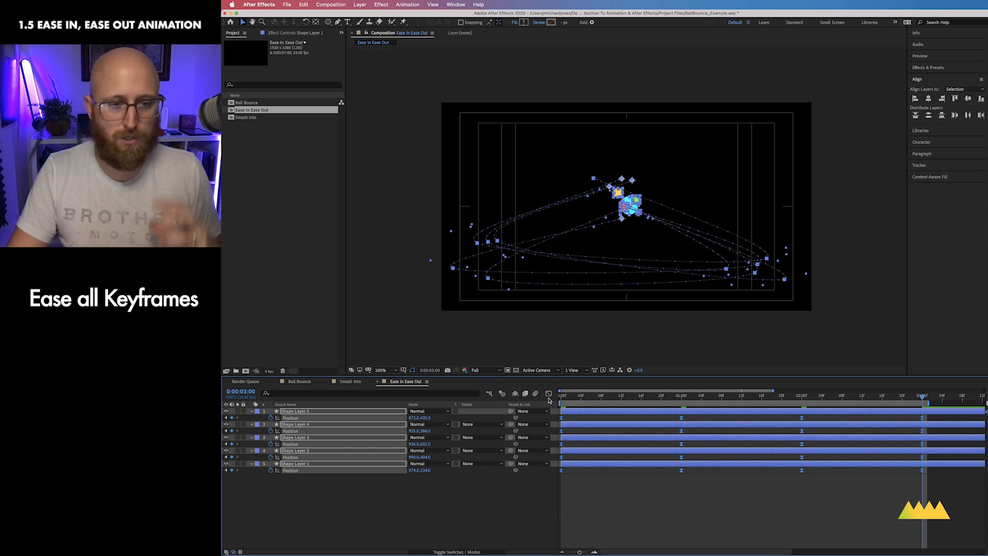
click(548, 393)
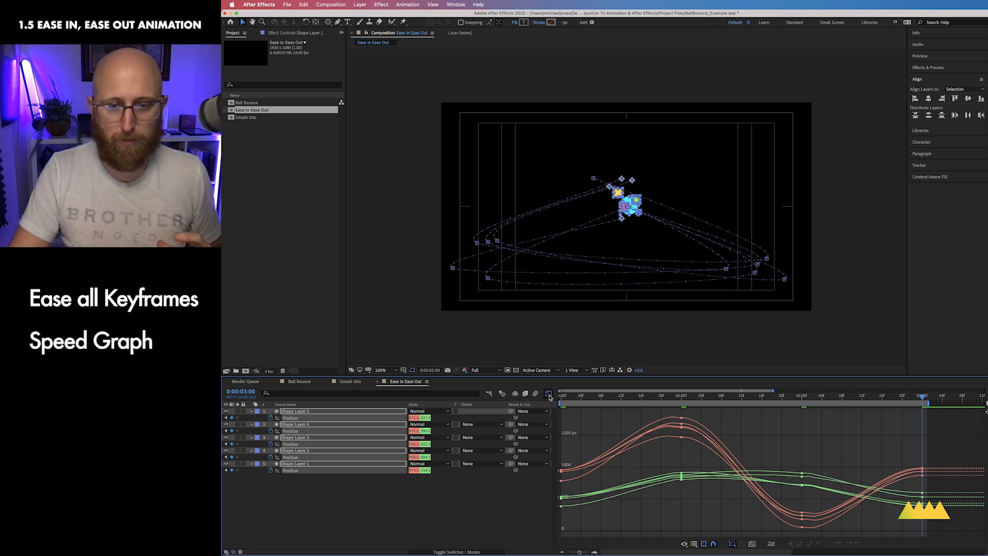
click(684, 544)
click(524, 507)
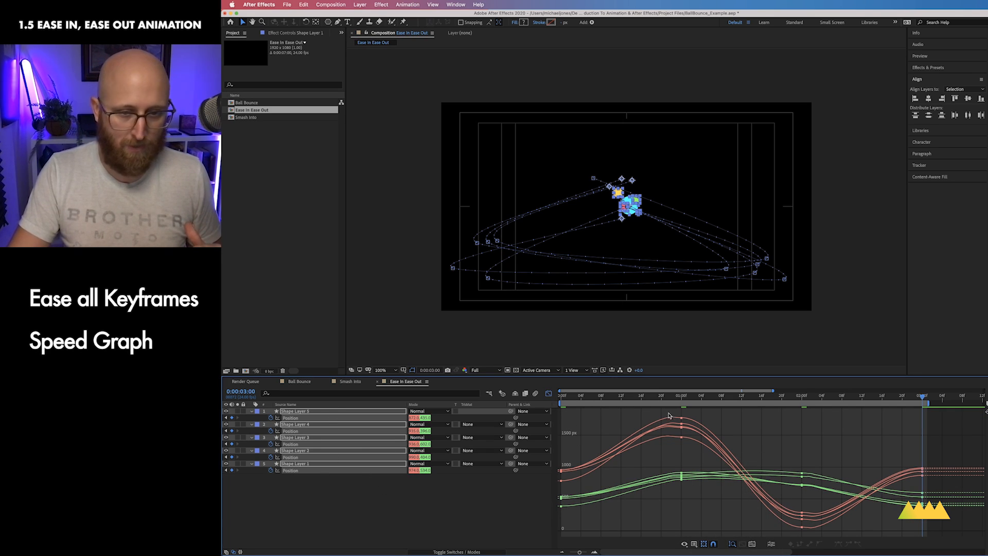
click(693, 544)
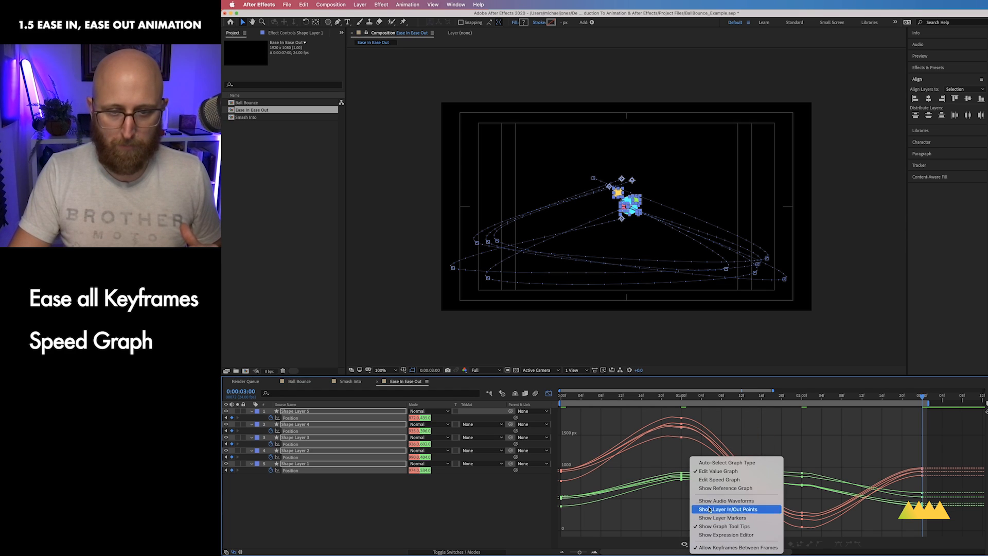
click(717, 483)
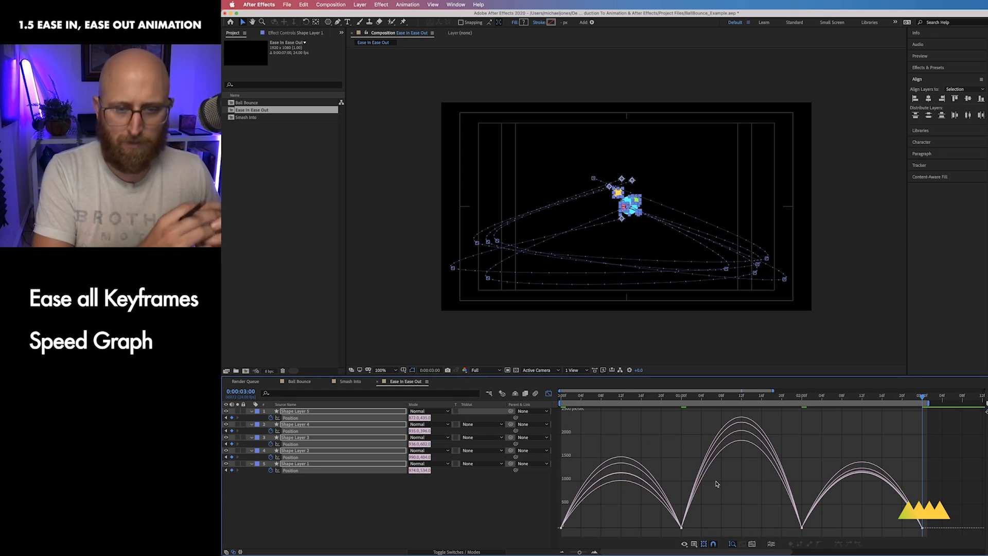
Step: Stretch the speed-graph influence handles at each pose to lengthen the ease in and ease out
drag(619, 515, 600, 526)
mouse_move(707, 518)
mouse_down()
mouse_move(670, 537)
mouse_move(651, 526)
mouse_move(552, 537)
mouse_move(665, 518)
mouse_move(638, 528)
mouse_move(555, 517)
mouse_move(611, 525)
mouse_up()
drag(692, 533, 720, 525)
mouse_move(802, 535)
mouse_down()
mouse_move(769, 507)
mouse_move(759, 525)
mouse_up()
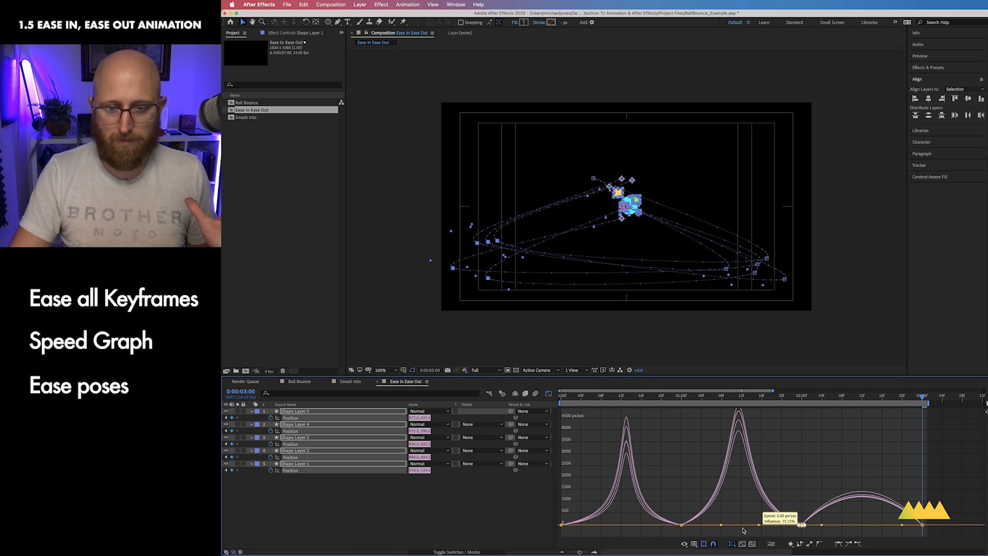
drag(695, 532, 727, 525)
drag(814, 535, 844, 526)
mouse_move(933, 534)
mouse_down()
mouse_move(915, 517)
mouse_move(879, 525)
mouse_up()
mouse_move(813, 530)
mouse_down()
mouse_move(795, 523)
mouse_move(854, 527)
mouse_up()
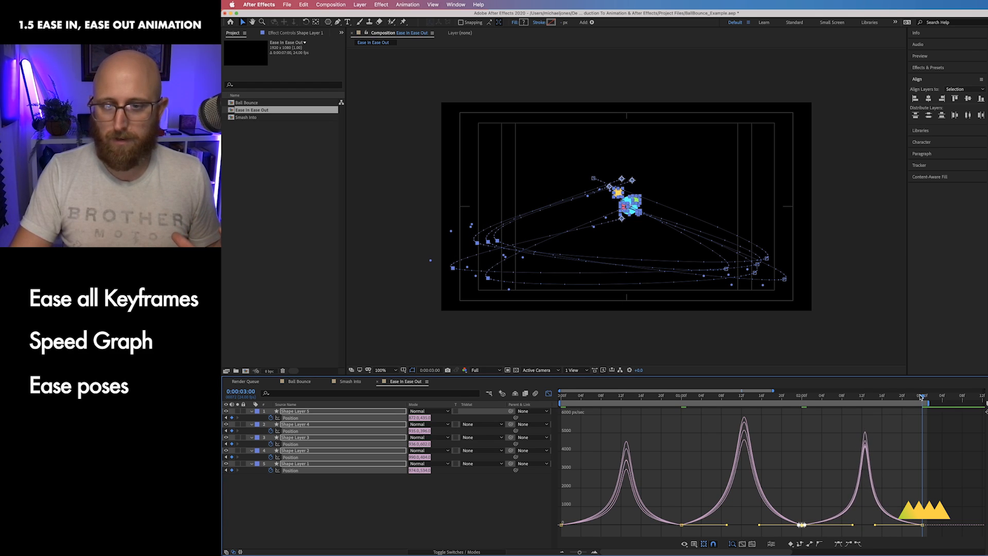
Step: Leave the Graph Editor and preview the eased animation
key(space)
click(549, 394)
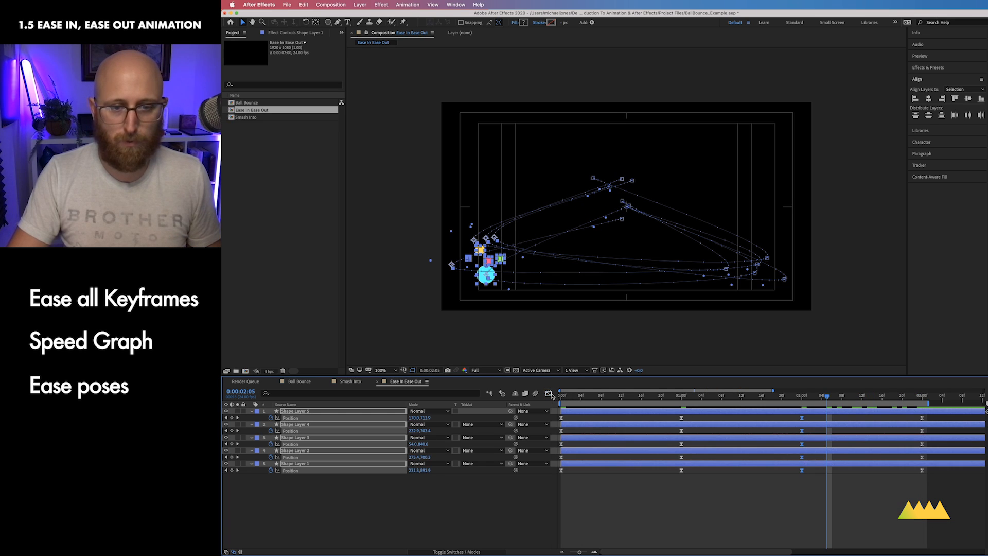
click(518, 524)
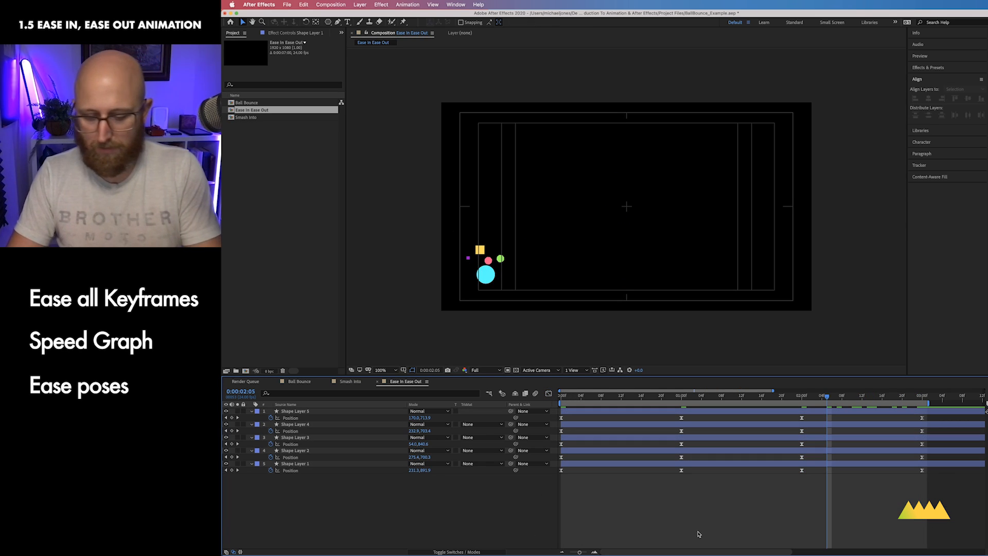
key(ctrl+0)
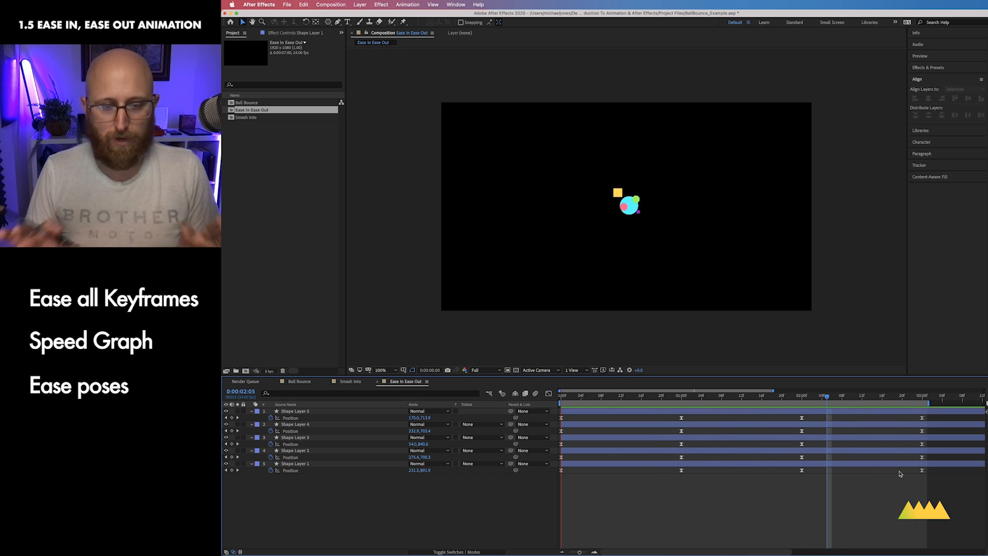
key(space)
key(apostrophe)
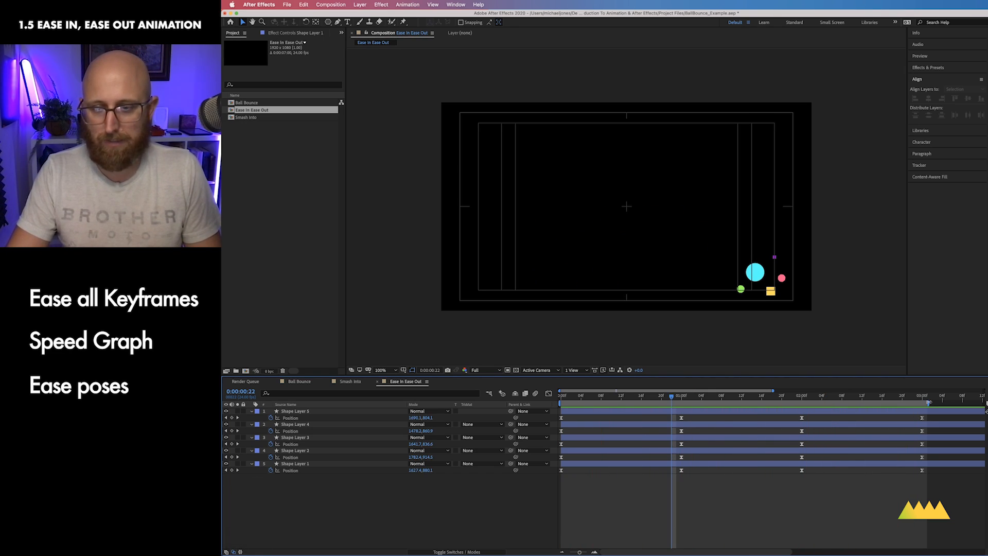
Step: Extend the work area and offset the shapes' keyframes around the first and second poses by a few frames
drag(929, 401, 949, 402)
click(611, 410)
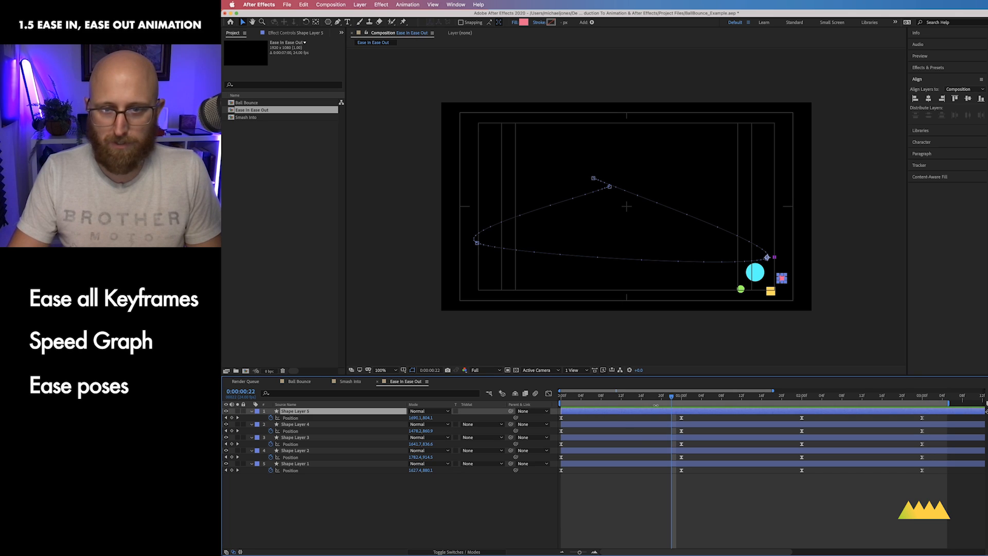
drag(681, 417, 677, 418)
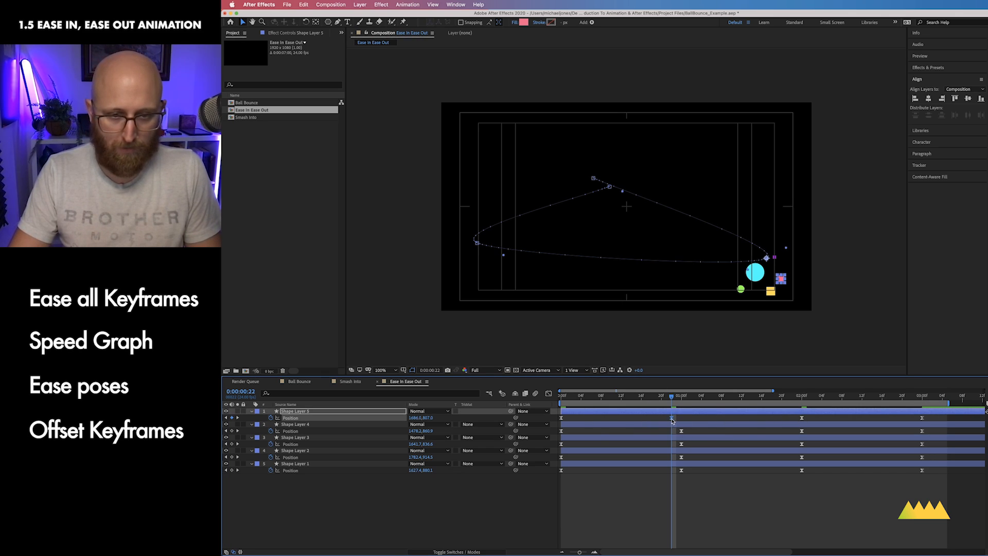
drag(681, 444, 691, 471)
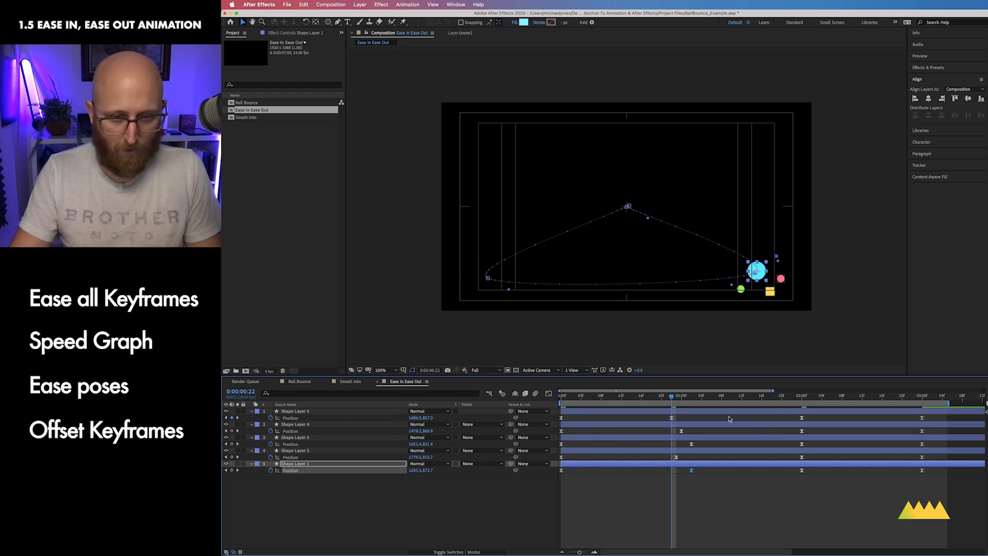
drag(801, 417, 806, 474)
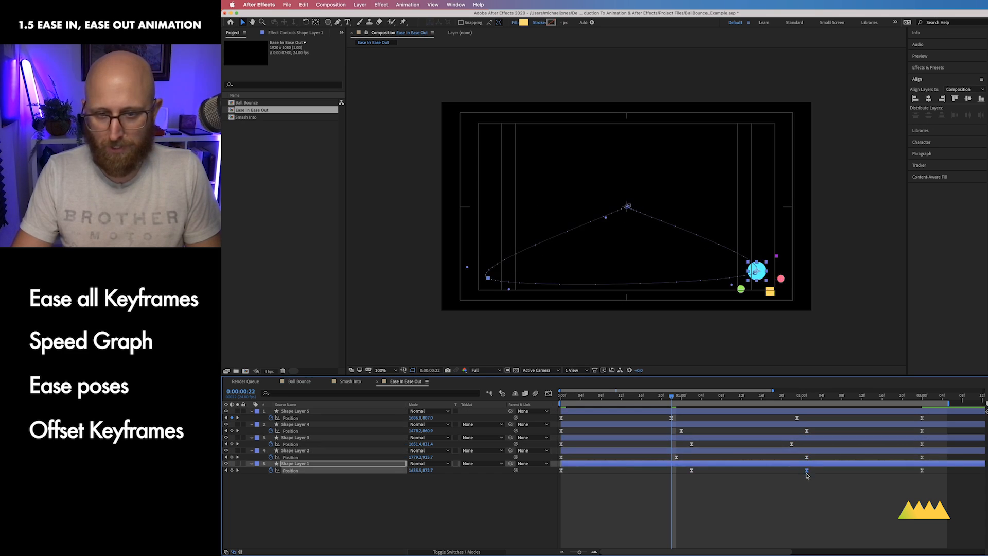
Step: Offset the shapes' keyframes at the 3-second pose so they arrive at slightly different times
drag(757, 401, 926, 432)
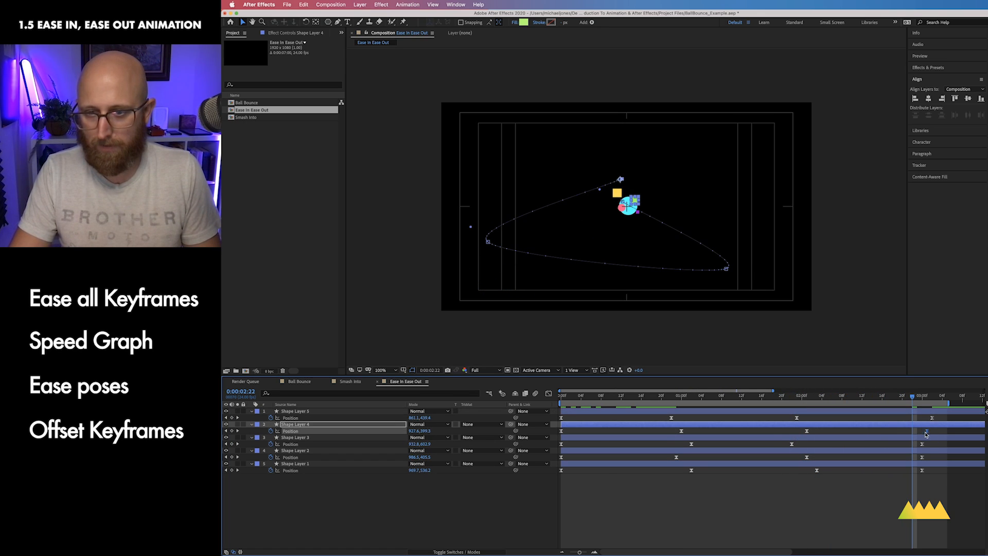
drag(922, 469, 926, 469)
click(921, 457)
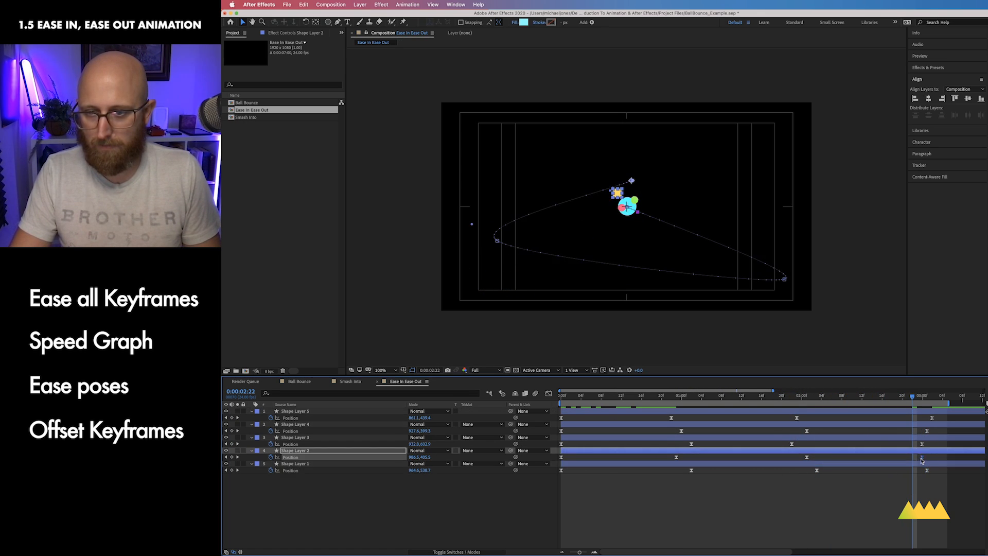
Step: Preview the offset animation, show all Position speed curves in the Graph Editor, and save the project
key(ctrl+0)
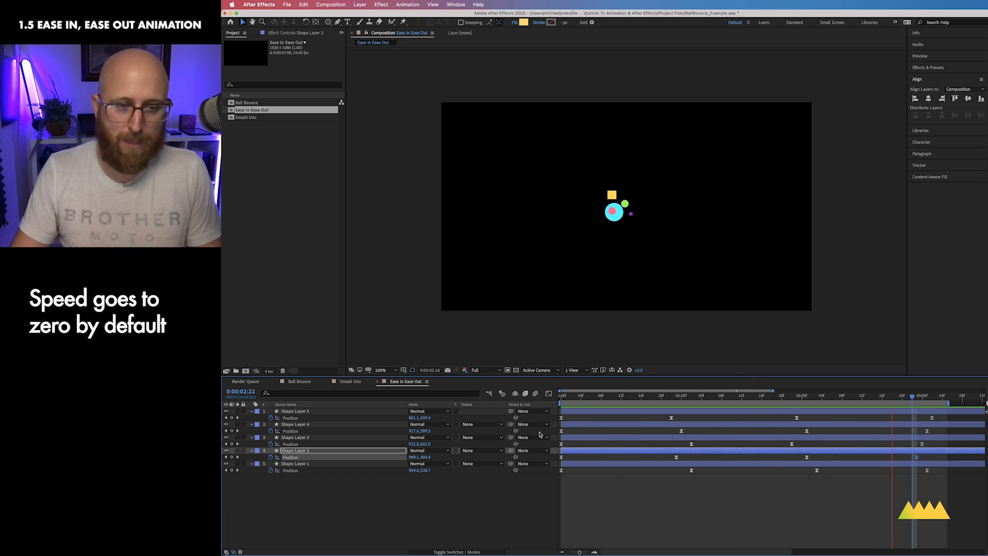
click(548, 393)
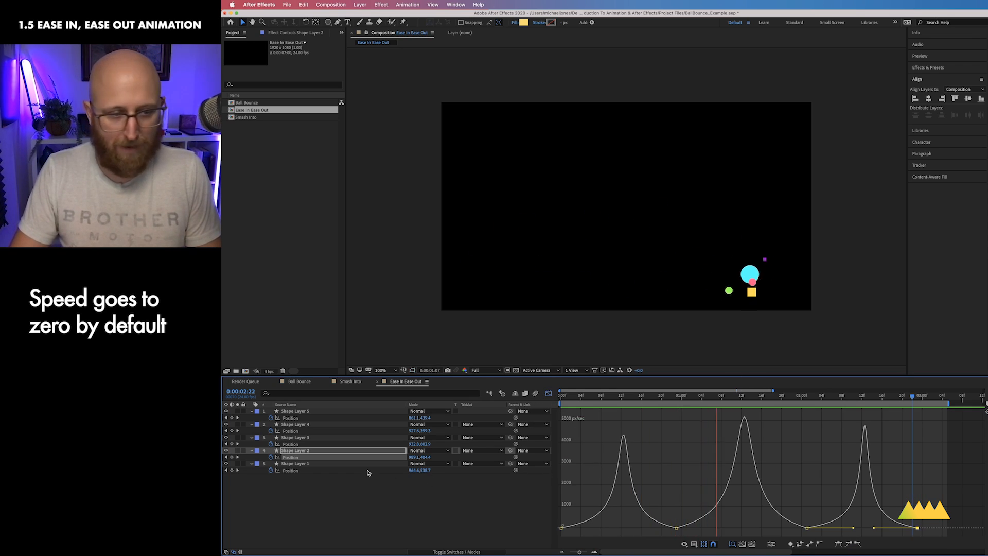
drag(324, 494, 262, 417)
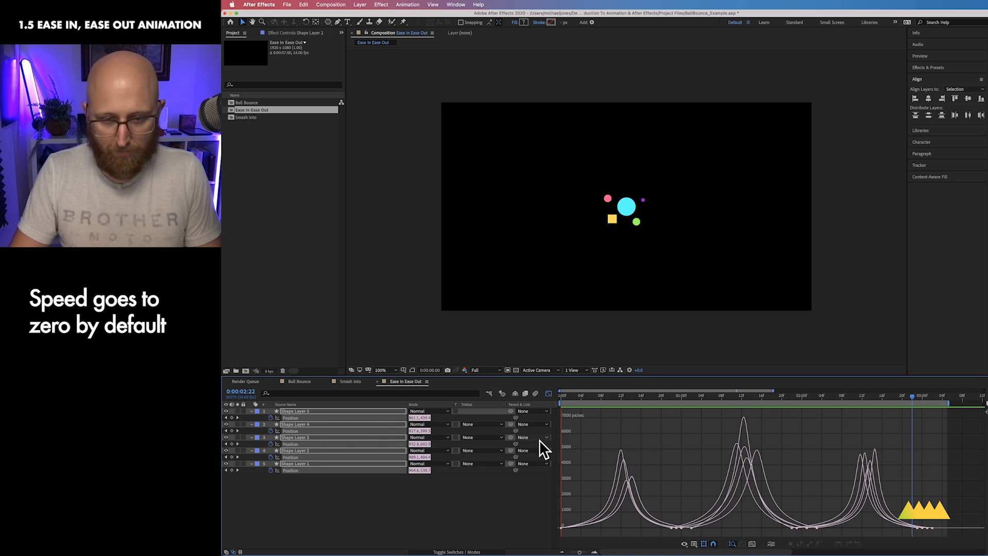
key(space)
click(678, 398)
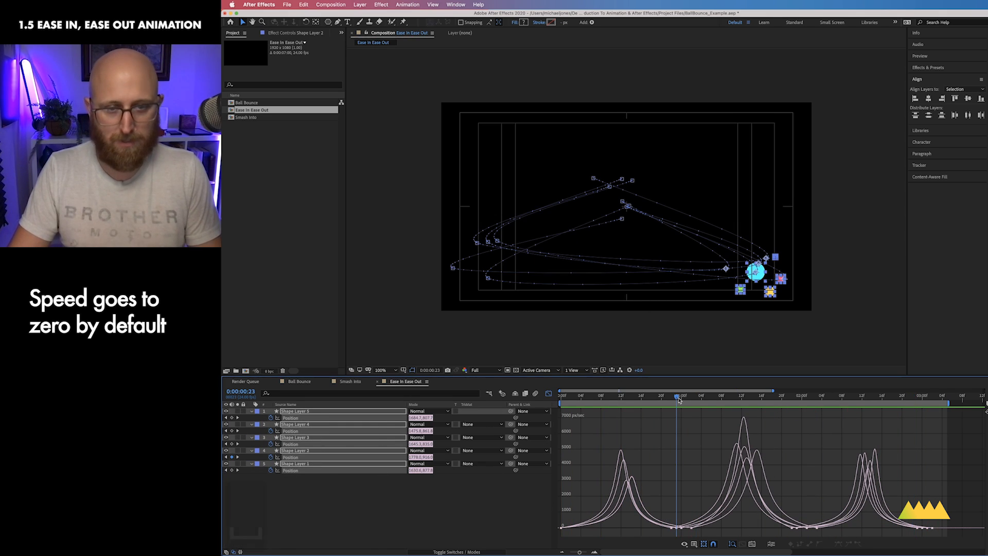
key(super+s)
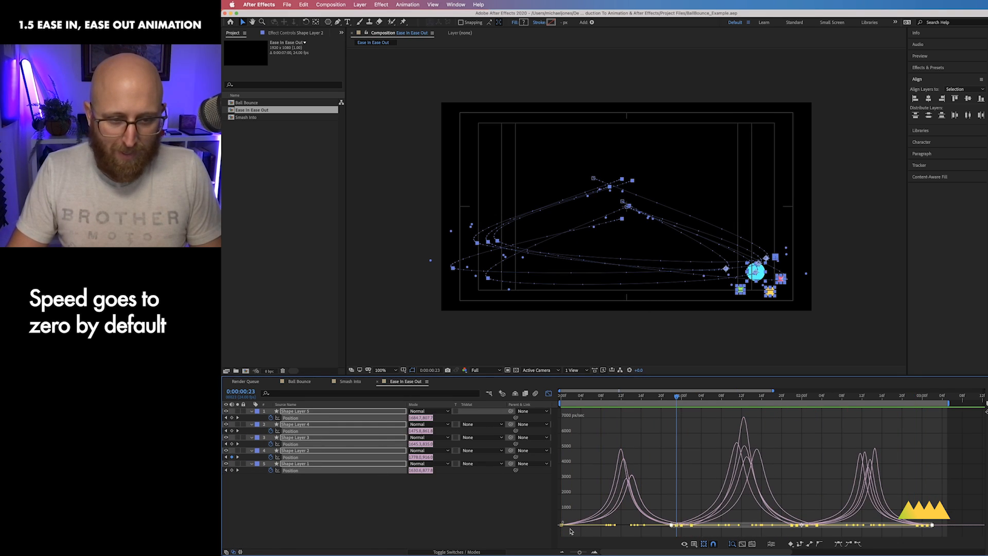
Step: Lift the selected keyframes' speed handles slightly off zero so shapes don't stop, and preview the result
mouse_move(562, 527)
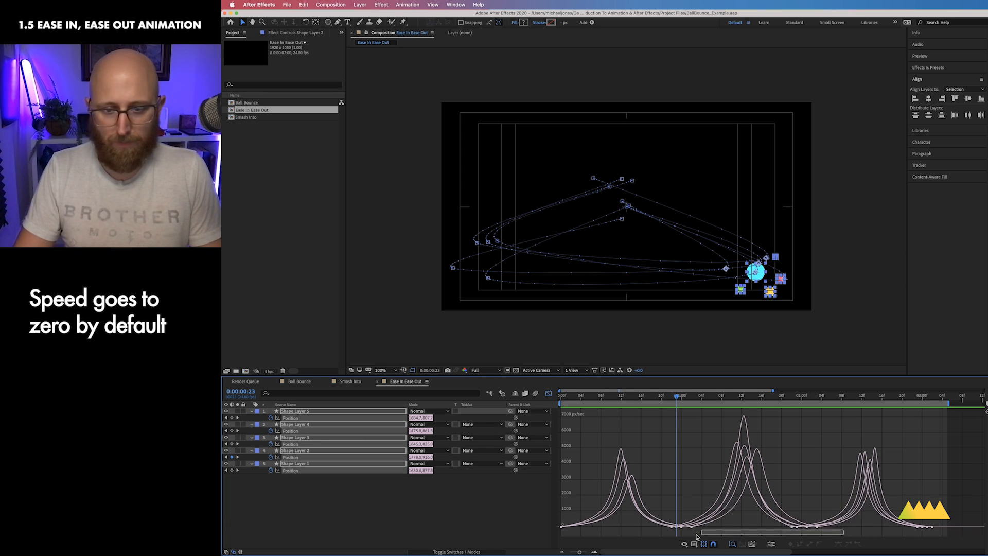
drag(835, 536, 630, 523)
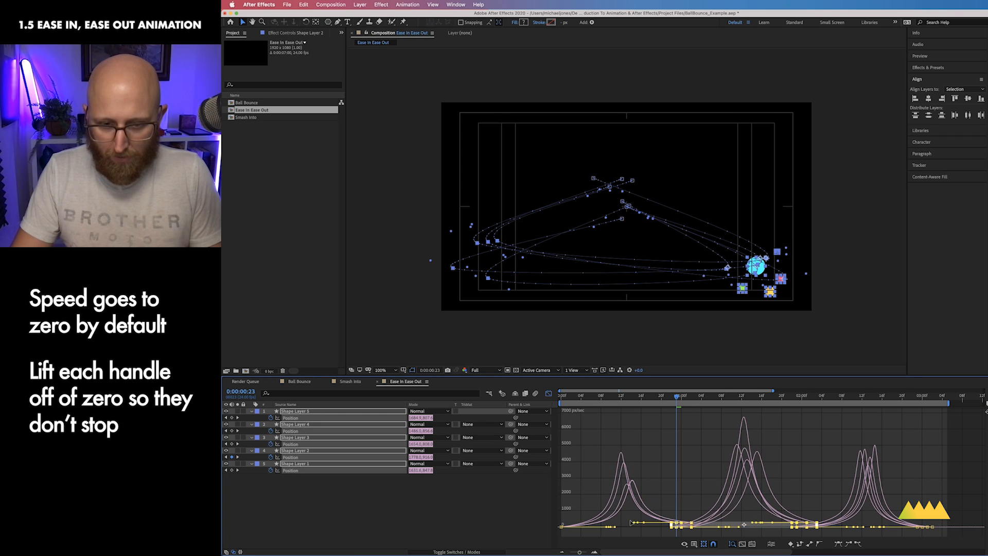
drag(719, 528, 719, 523)
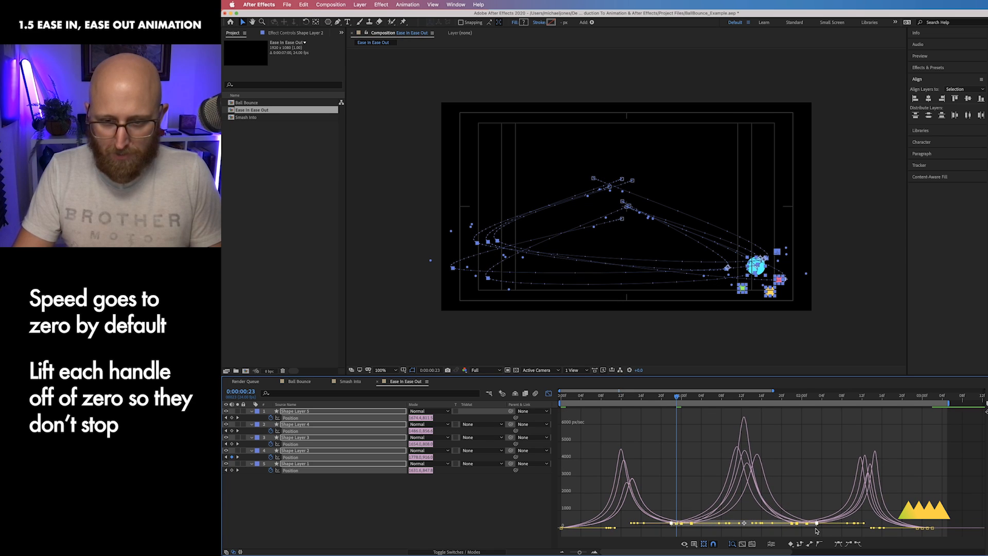
key(ctrl+0)
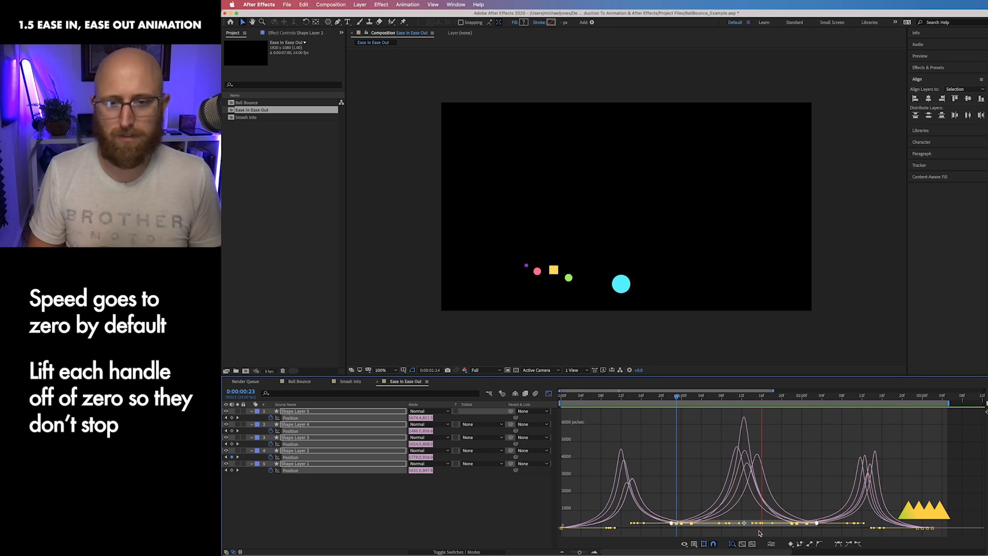
Step: Stop playback, close the Graph Editor, and select each shape layer in turn to inspect its motion path
key(space)
key(shift+F3)
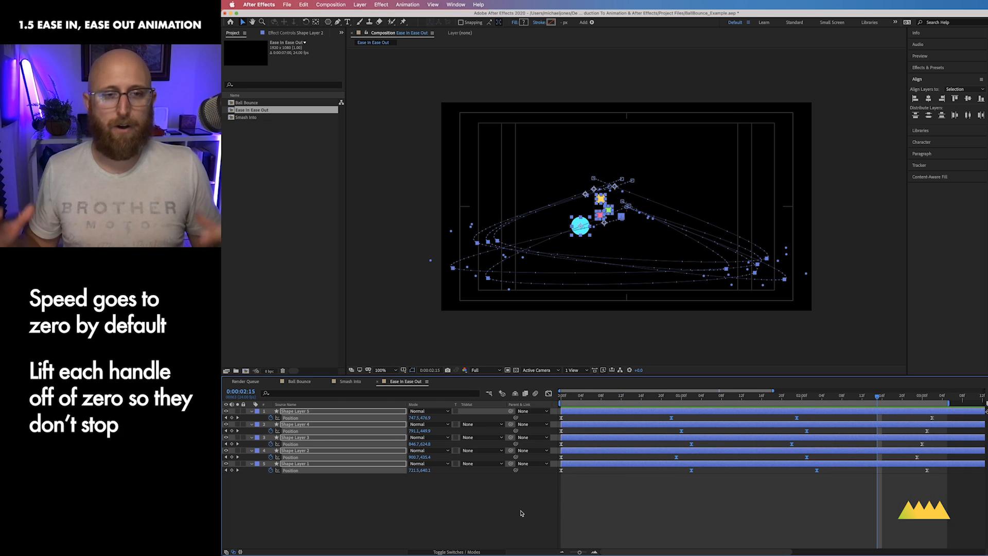
click(466, 521)
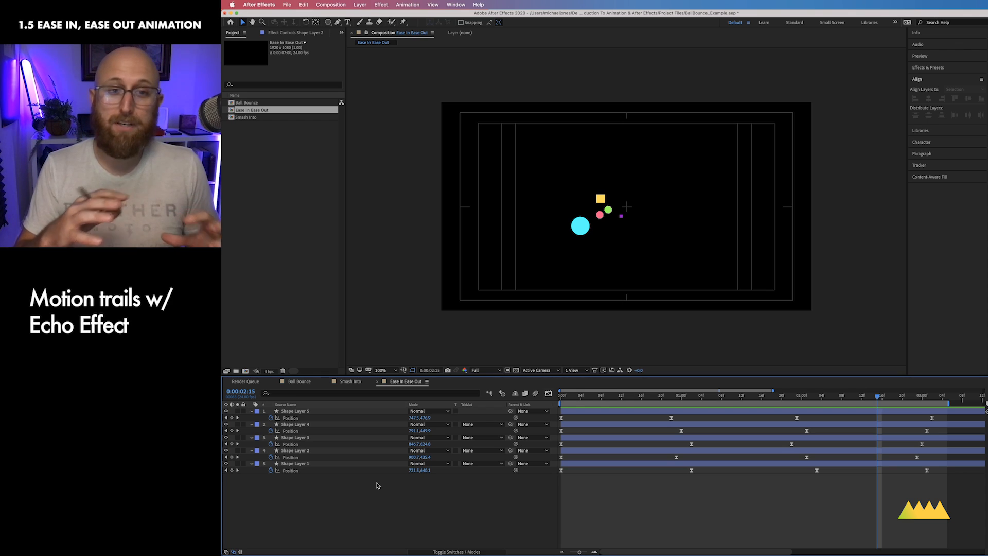
drag(378, 486, 338, 403)
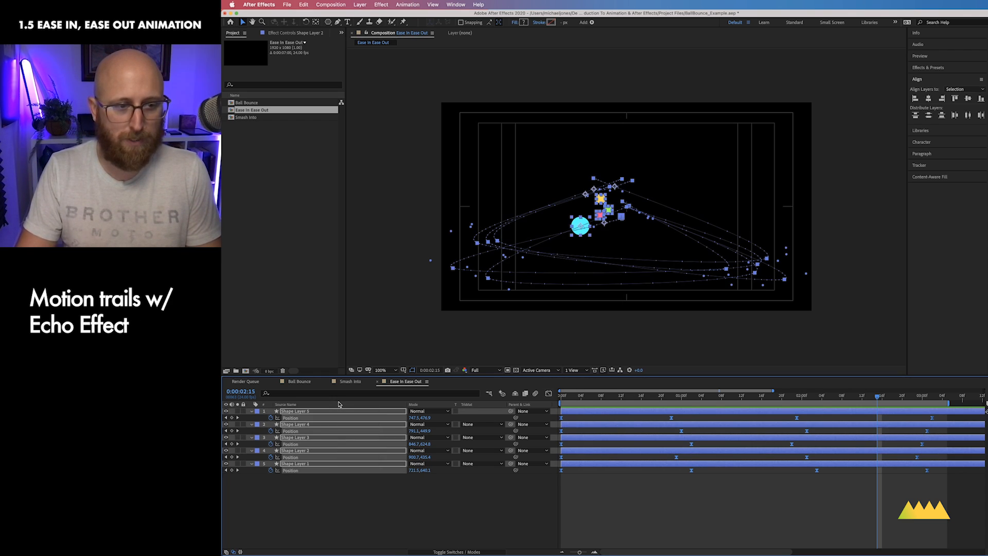
click(320, 493)
click(329, 425)
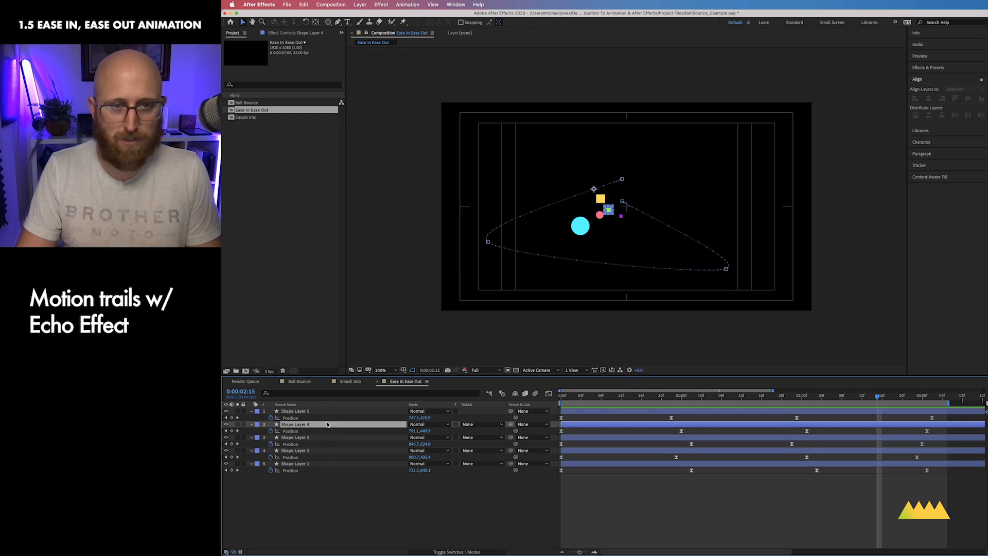
click(329, 437)
click(330, 451)
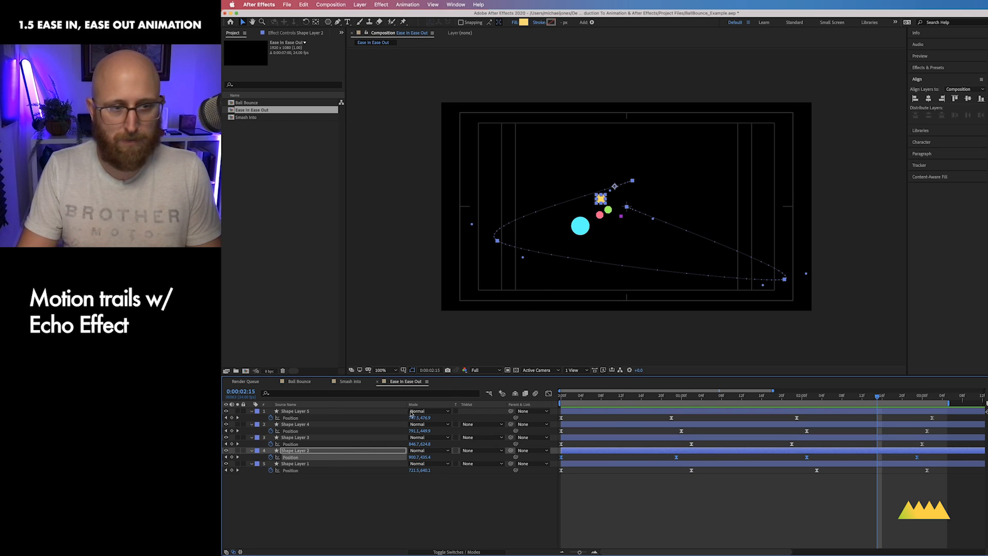
click(317, 465)
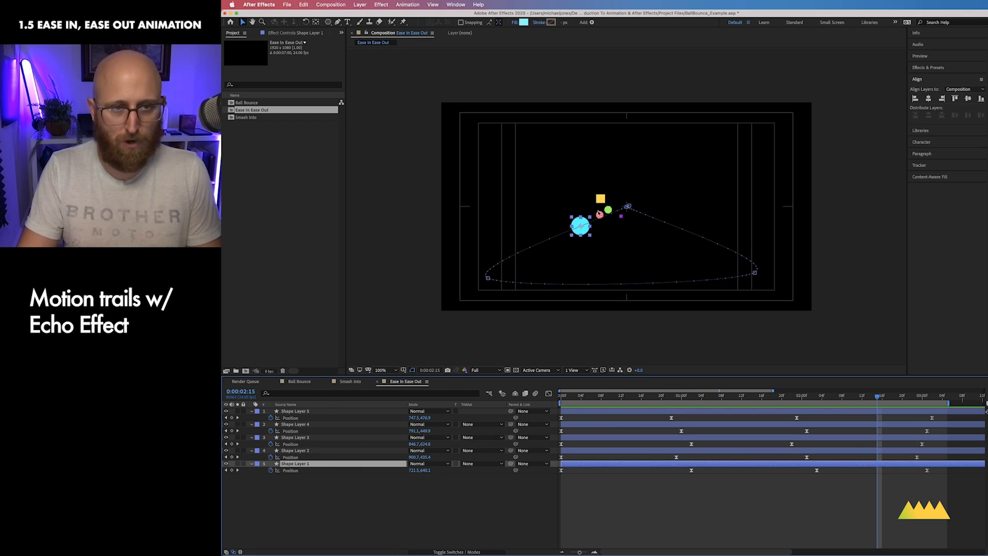
Step: Apply the Echo effect from the Time category to the ball layer and set its Echo Time to -0.001 seconds
click(381, 4)
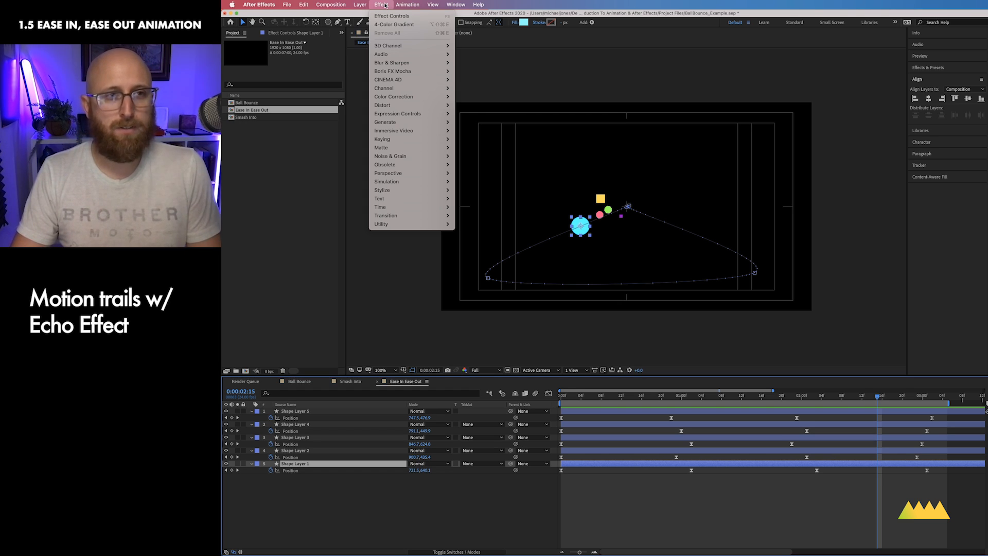
mouse_move(406, 210)
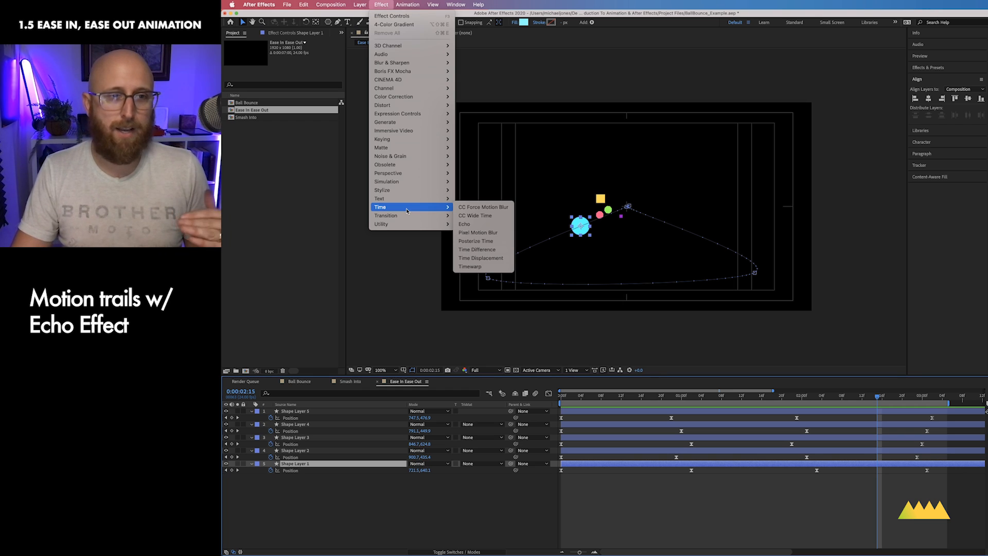
click(476, 224)
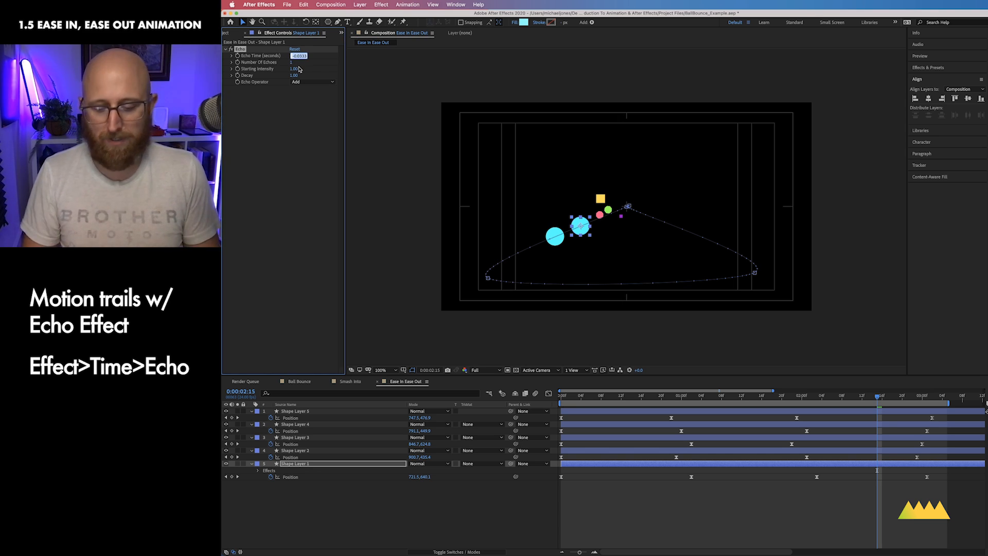
key(Right)
key(BackSpace)
key(BackSpace)
key(BackSpace)
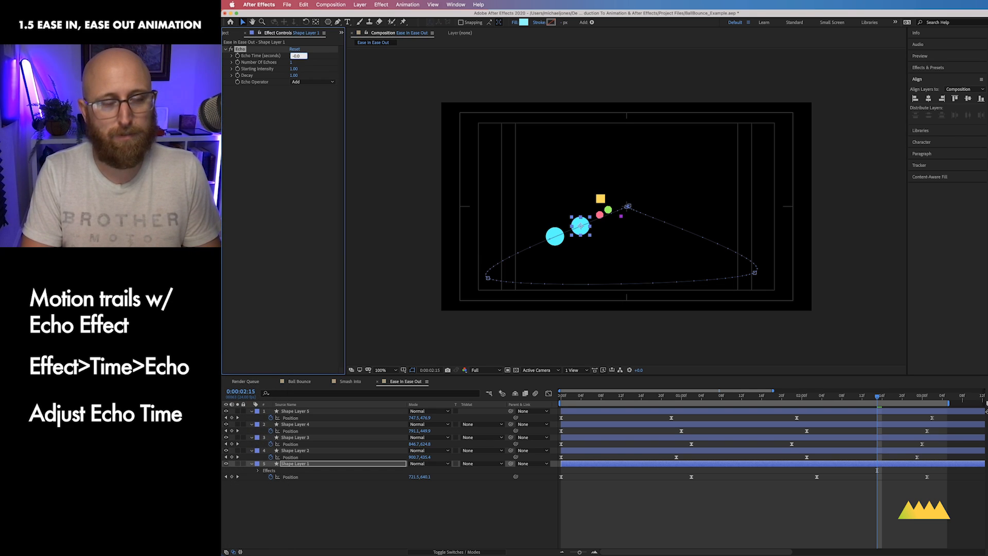
text(01)
key(Return)
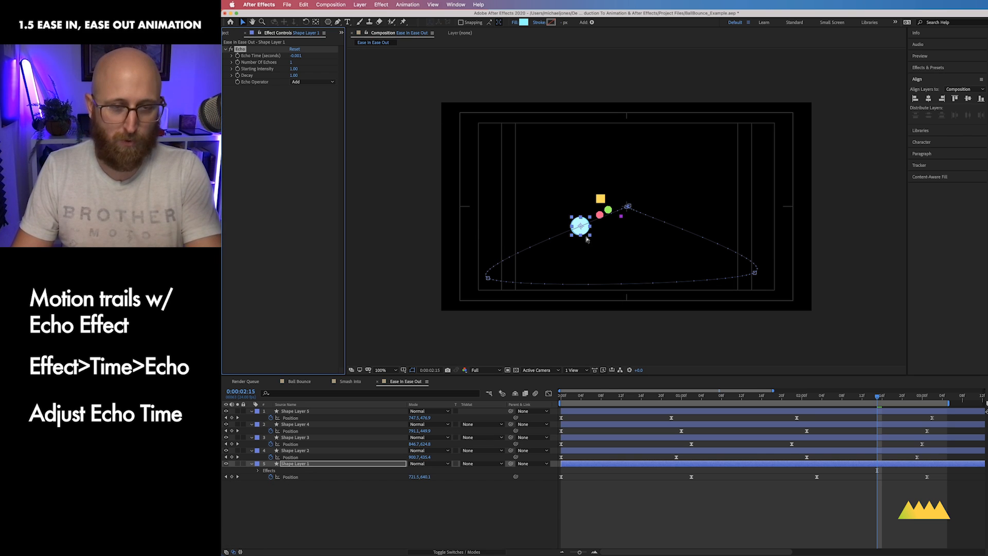
Step: Raise the ball's Number of Echoes and set its Echo Operator to Composite In Back
key(super+equal)
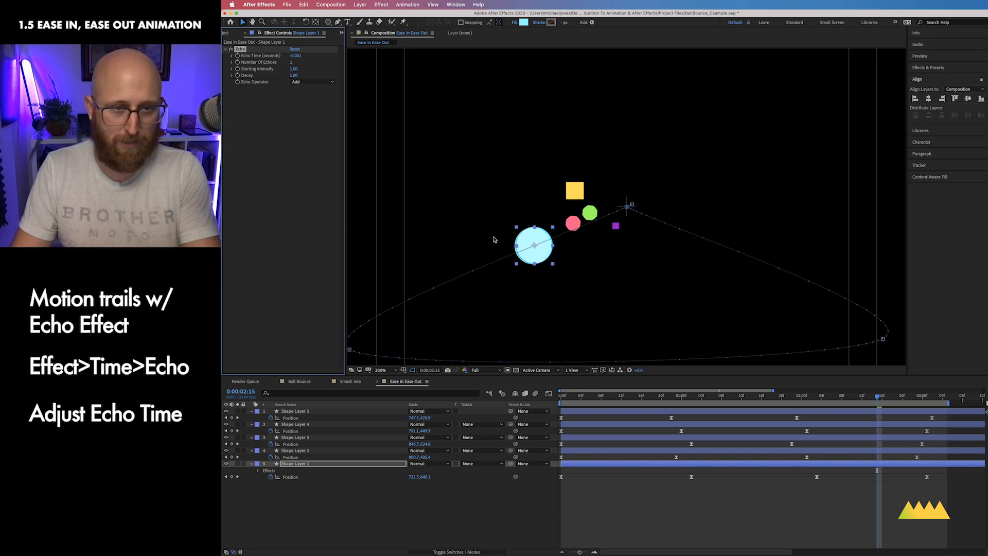
mouse_move(878, 400)
mouse_down()
mouse_move(855, 399)
mouse_move(872, 399)
mouse_up()
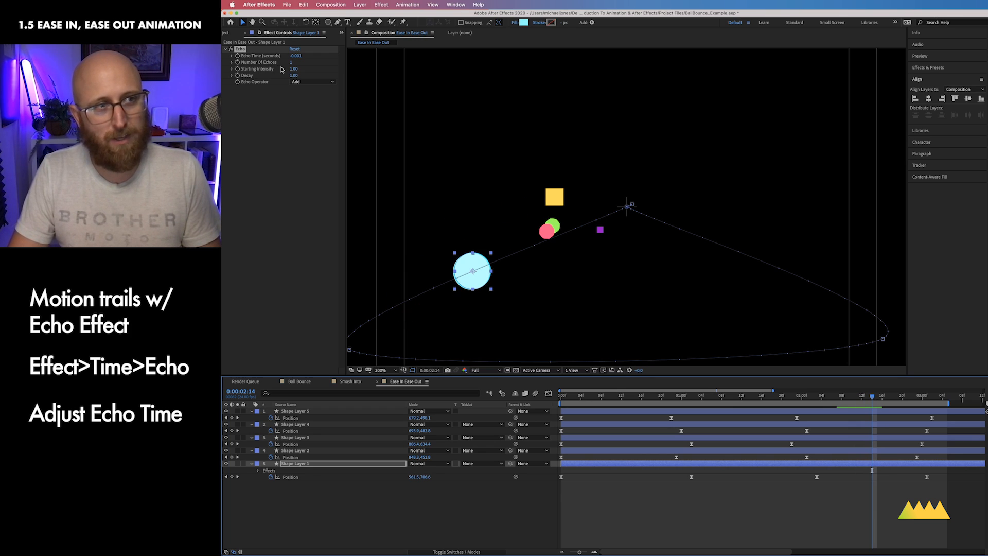
drag(292, 64, 296, 62)
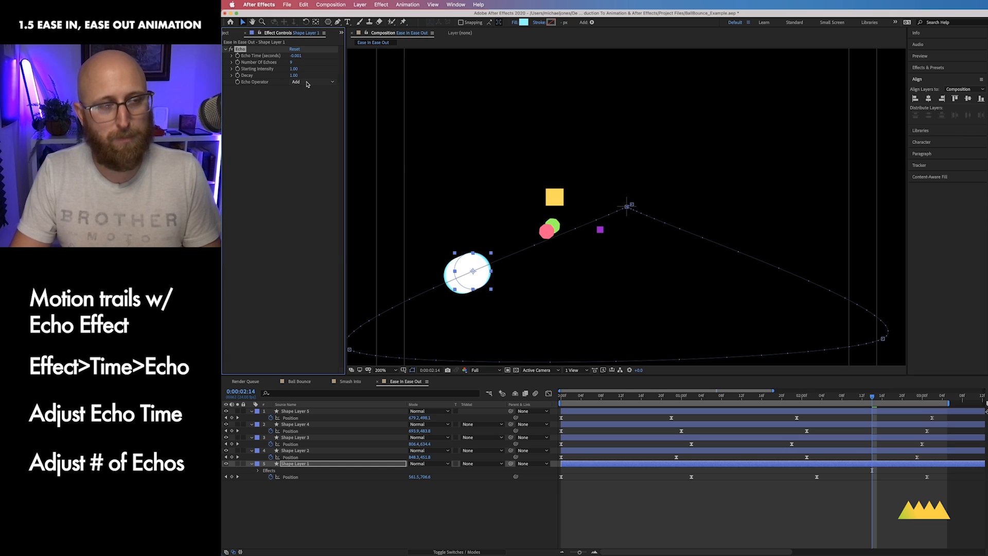
click(298, 83)
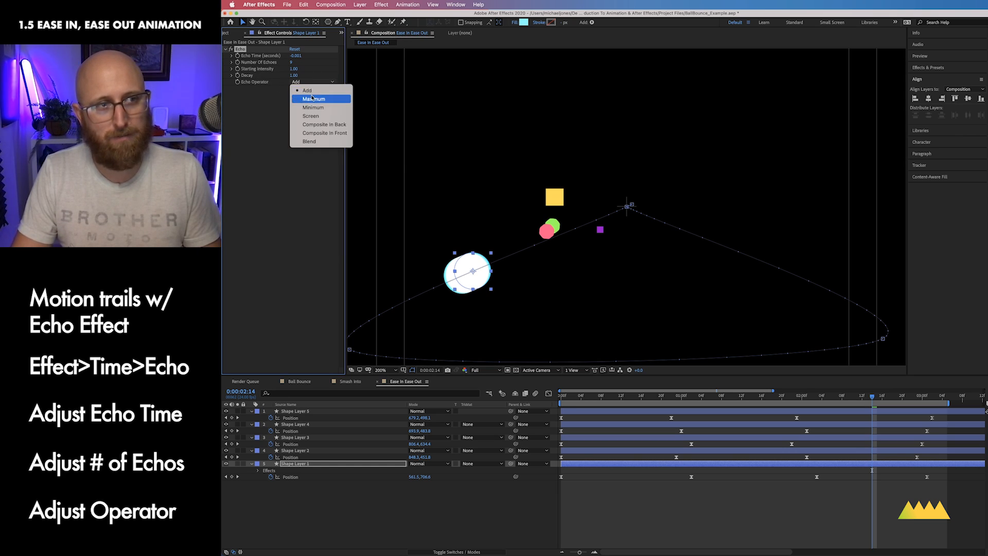
click(318, 124)
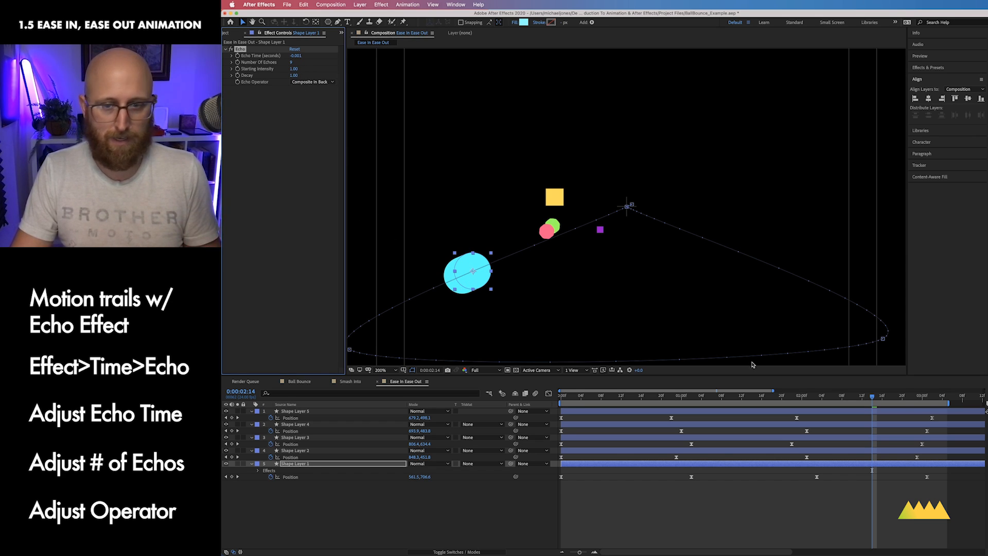
Step: Scrub through the animation, set the ball's Number of Echoes to 25, and preview the motion trail
drag(874, 399, 817, 399)
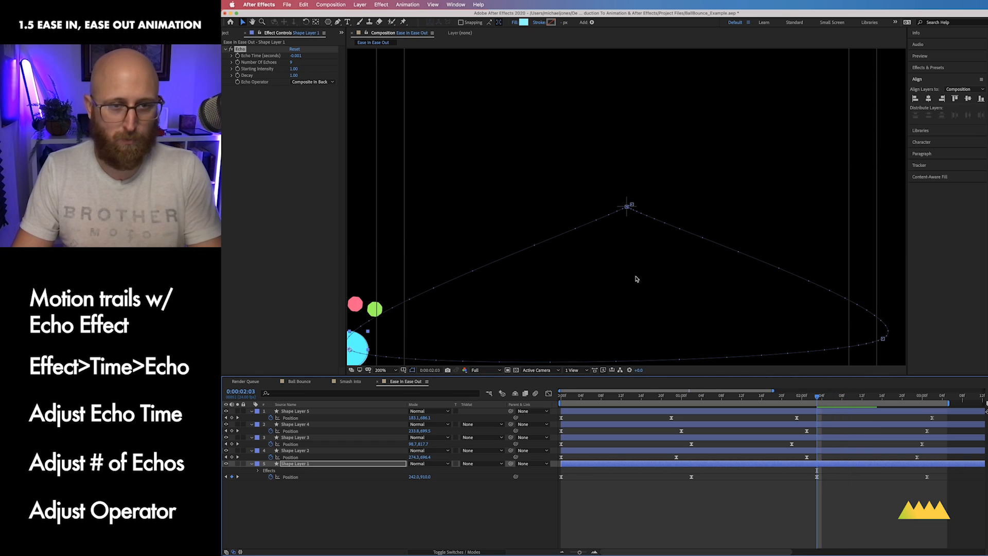
drag(589, 293, 677, 247)
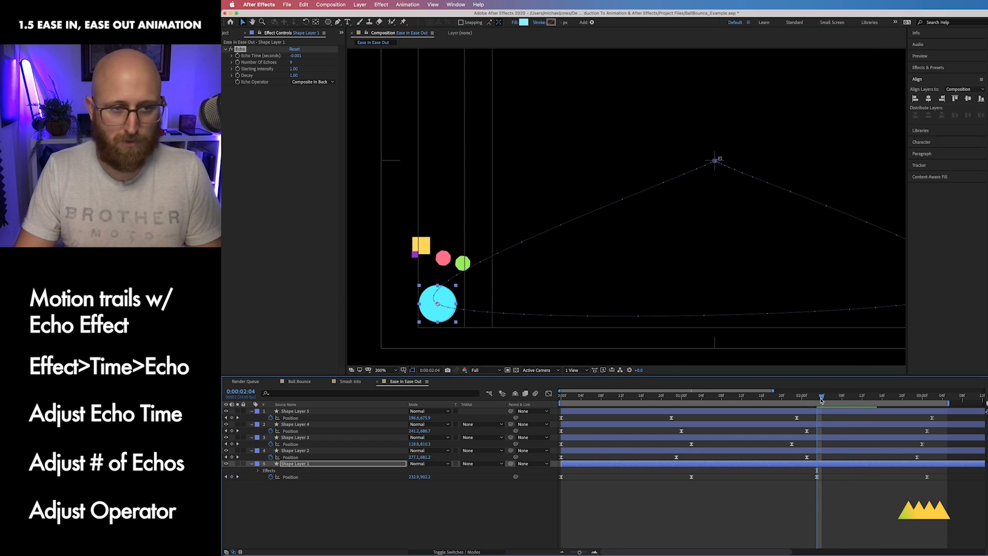
drag(817, 399, 757, 402)
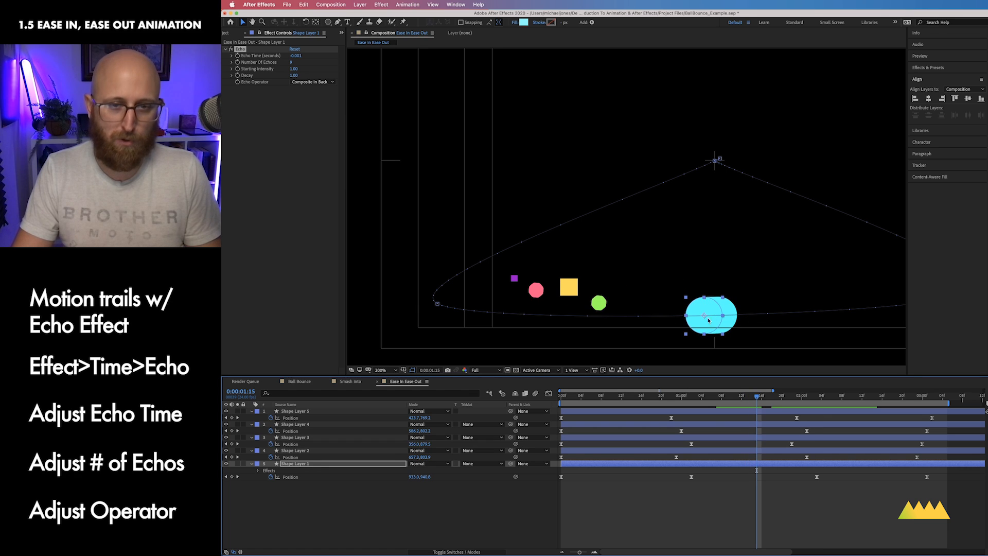
drag(750, 322, 682, 308)
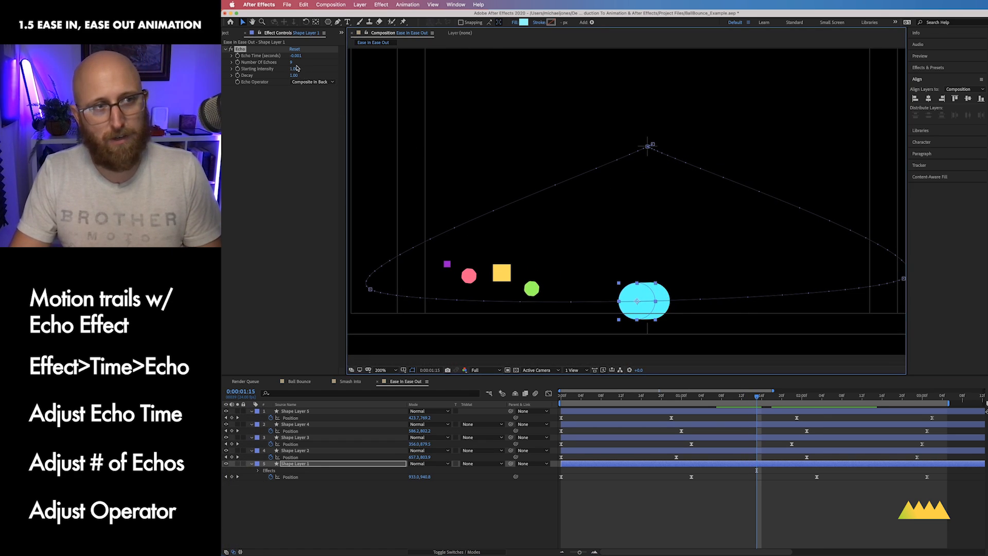
drag(291, 64, 293, 63)
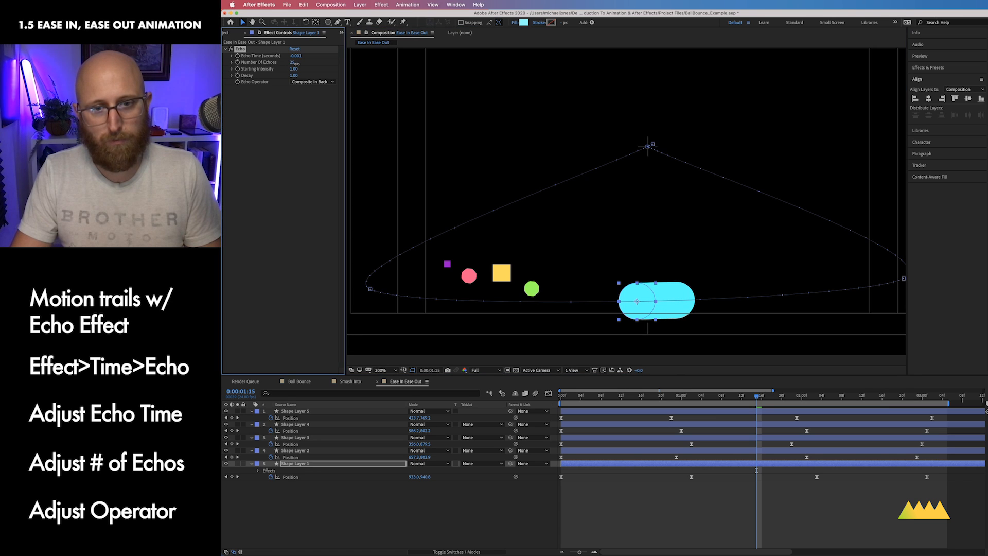
click(671, 318)
key(super+minus)
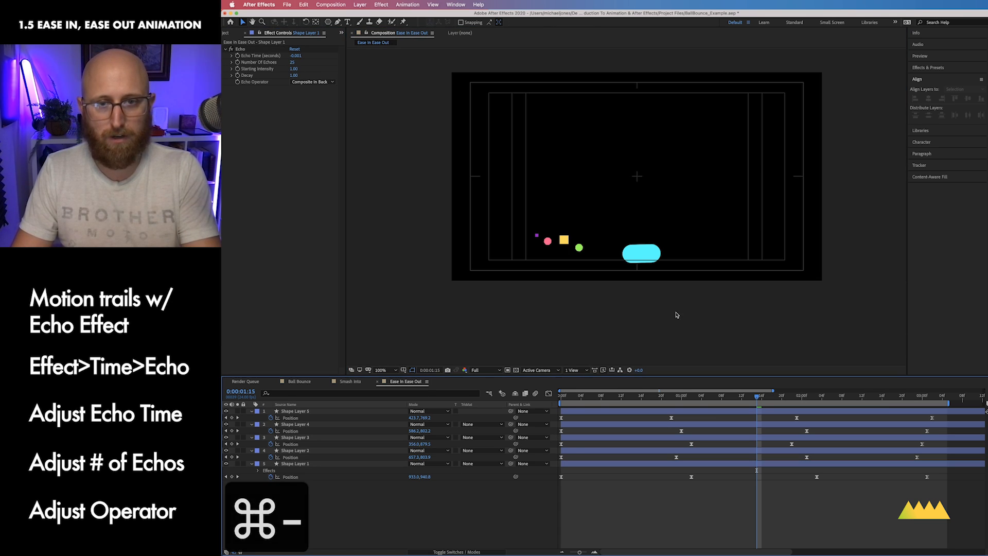
key(ctrl+0)
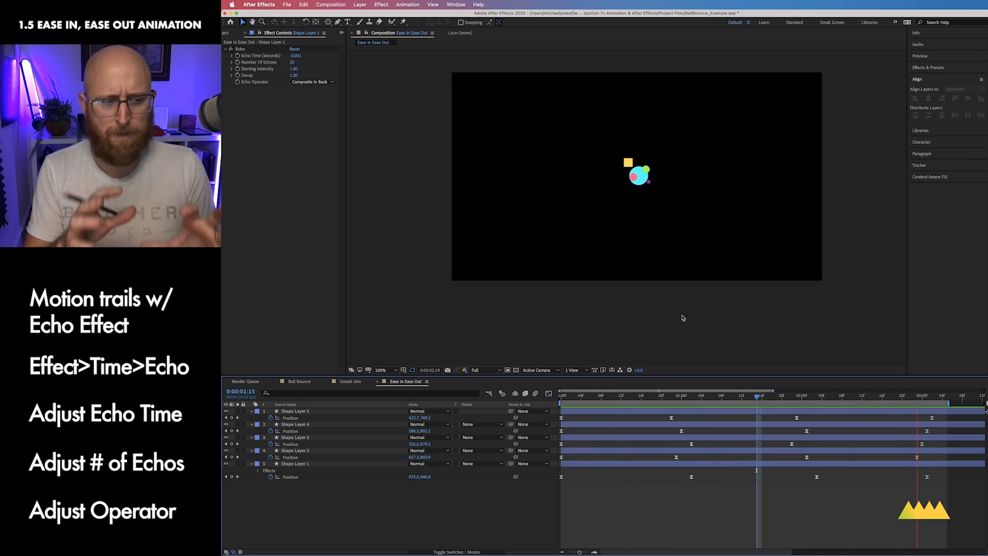
key(space)
Step: Copy the ball's Echo effect and paste it onto the four other shape layers
click(319, 465)
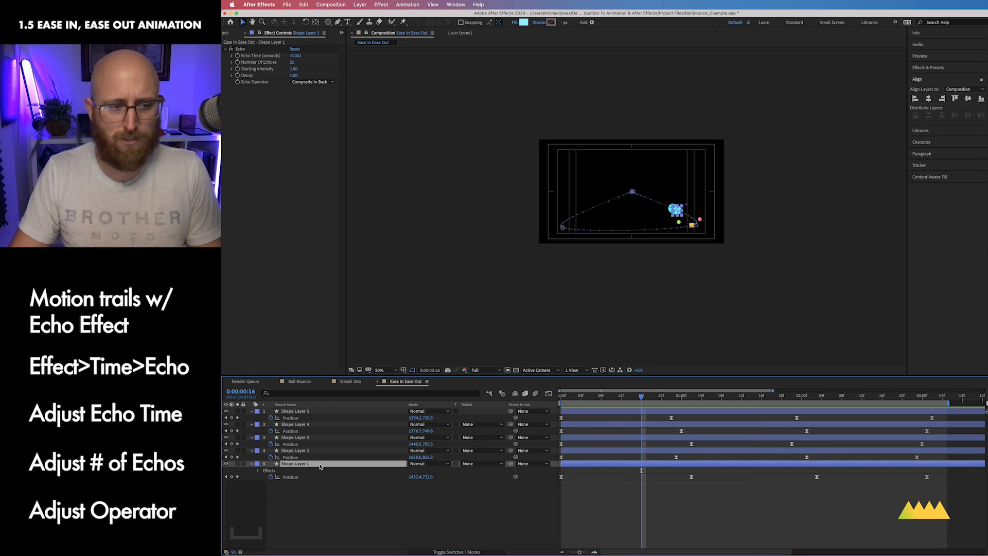
click(240, 49)
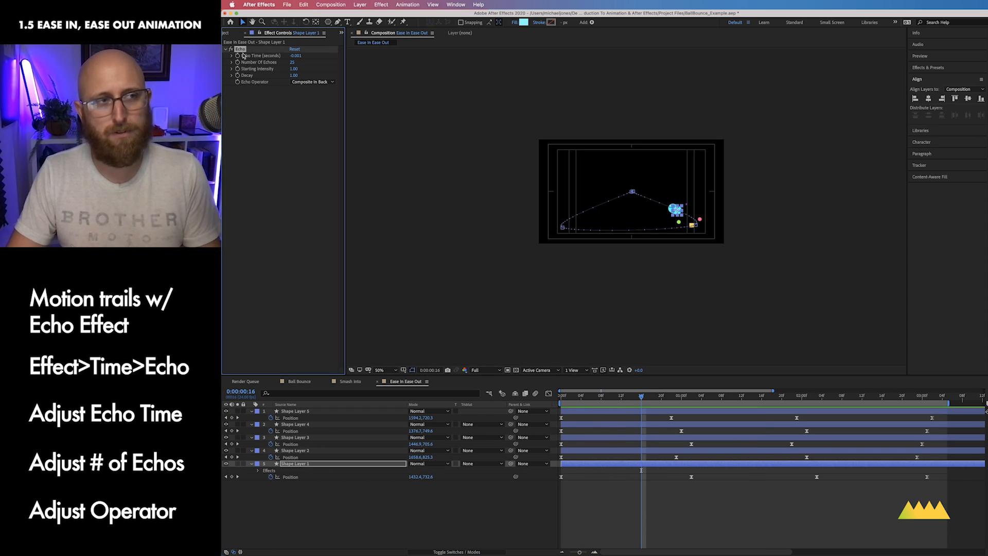
key(super+c)
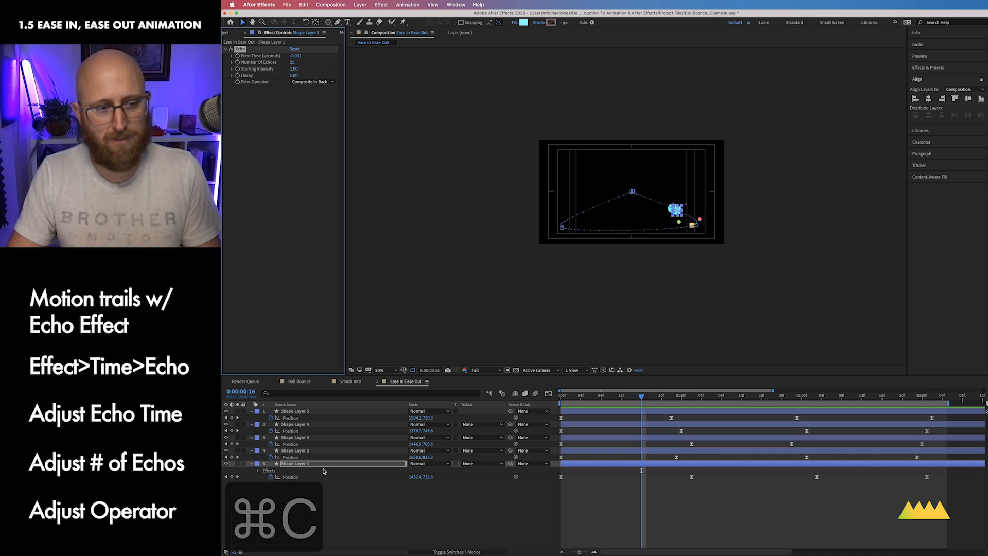
click(320, 450)
shift+click(318, 411)
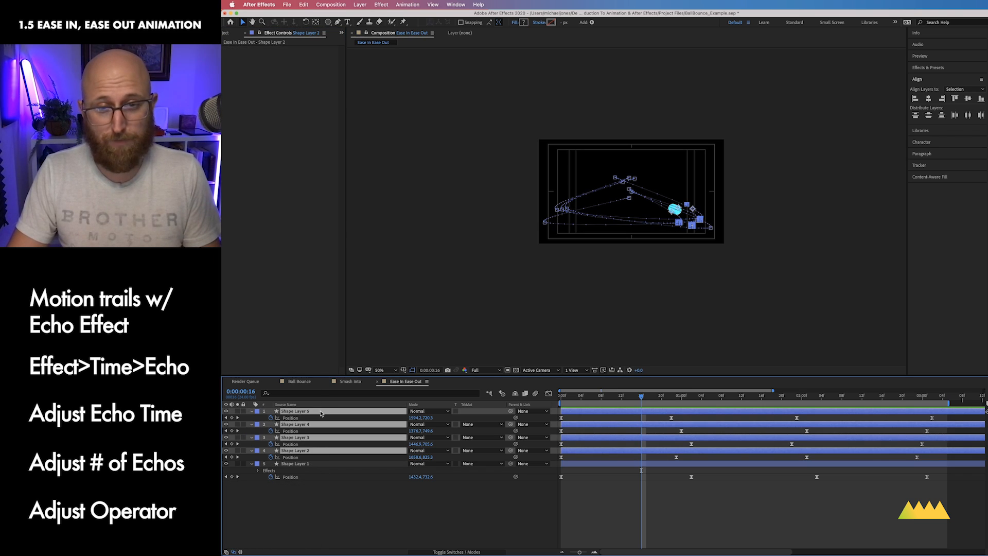
key(super+v)
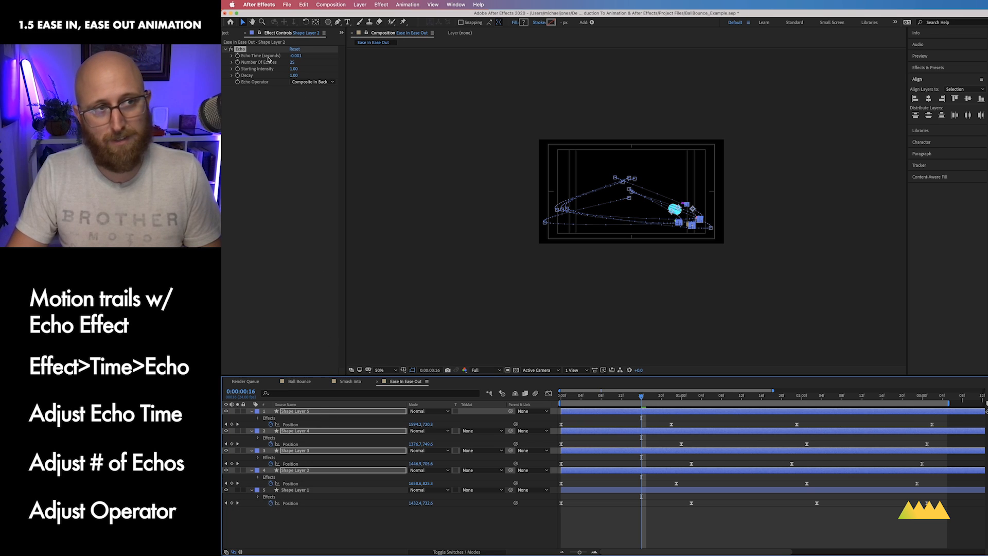
Step: Inspect each shape's echo trail up close in the viewer and preview the finished animation
click(332, 529)
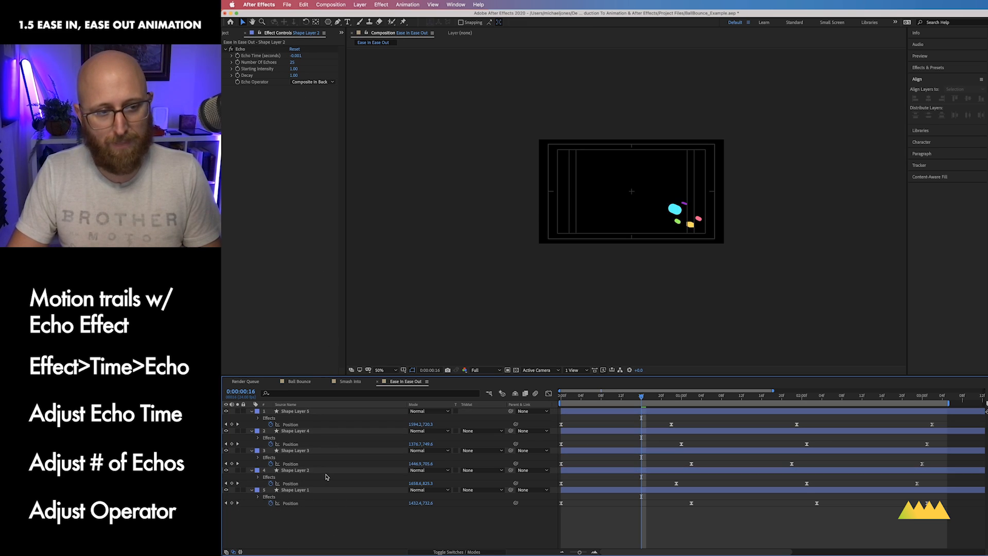
click(327, 470)
click(328, 451)
click(325, 432)
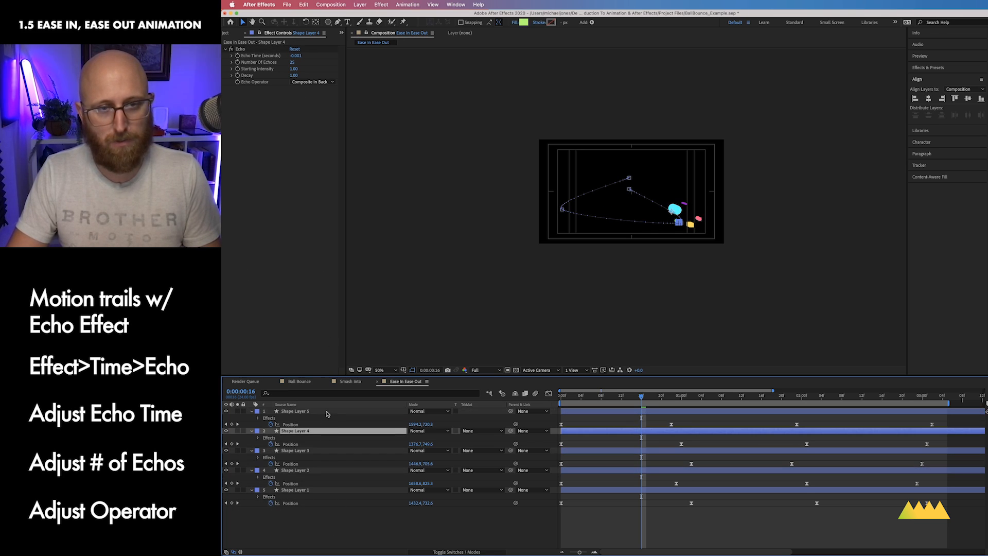
click(326, 412)
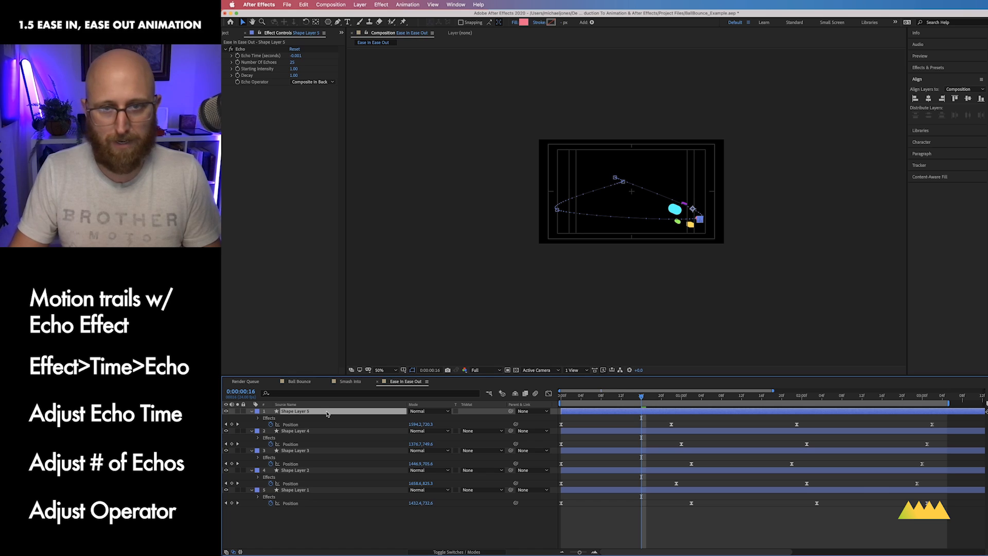
click(458, 518)
key(super+equal)
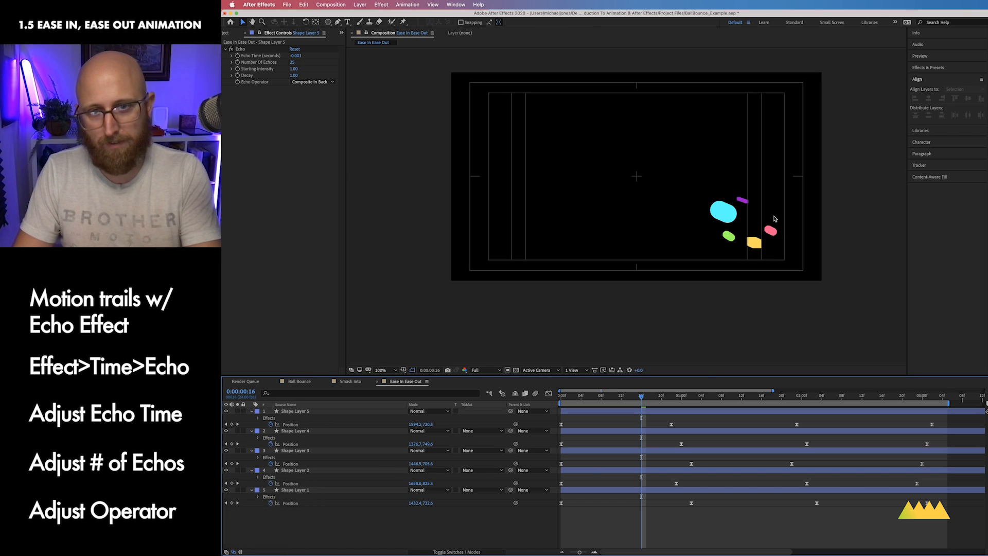
key(super+equal)
drag(824, 288, 722, 246)
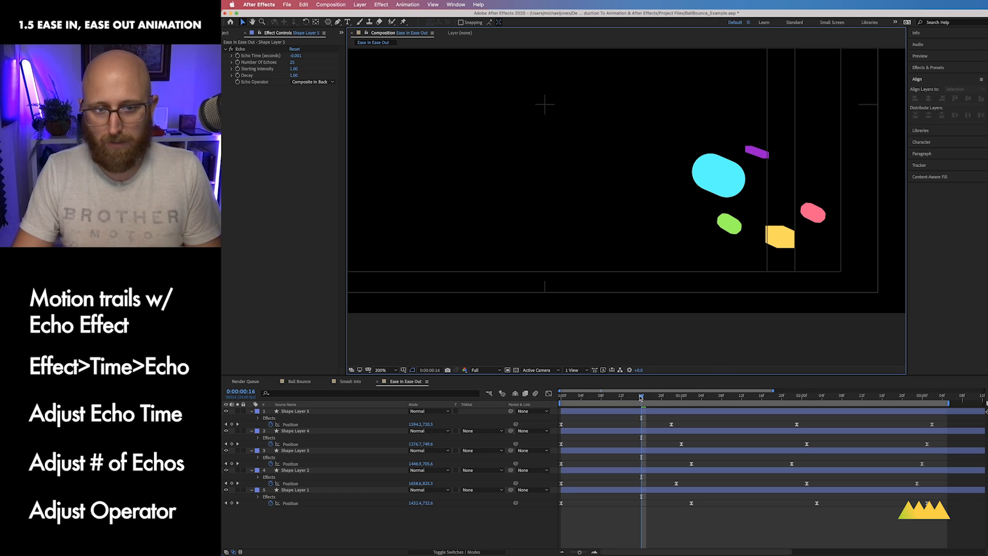
drag(640, 397, 581, 398)
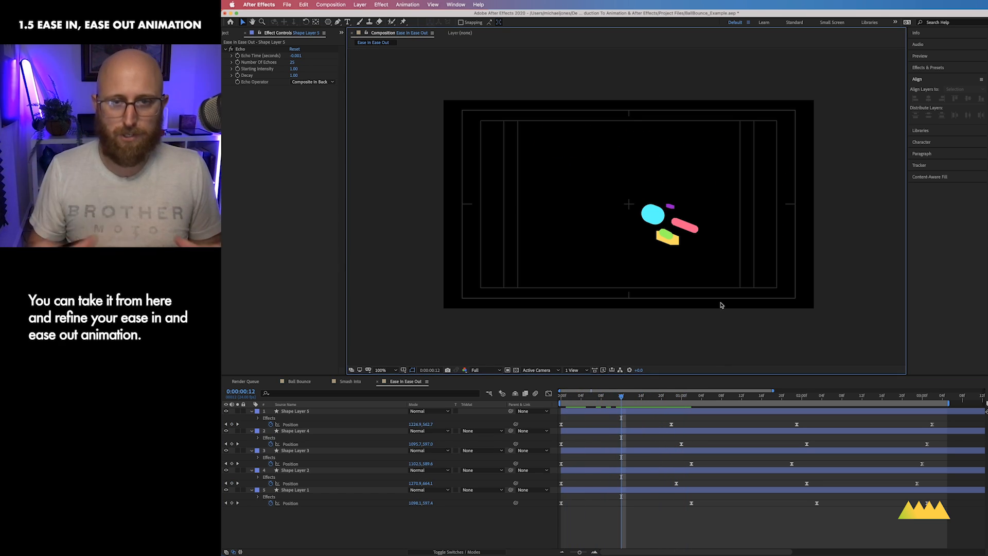
key(ctrl+0)
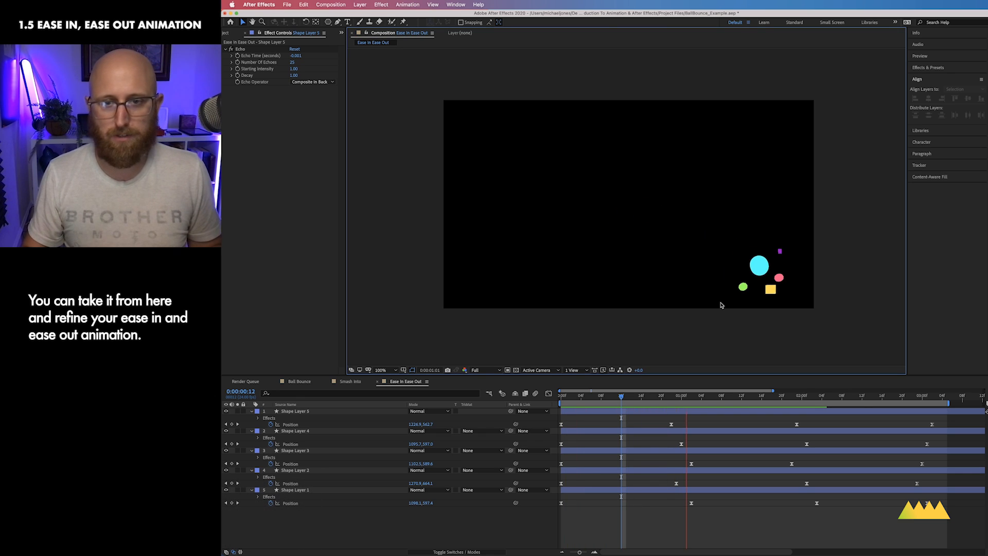